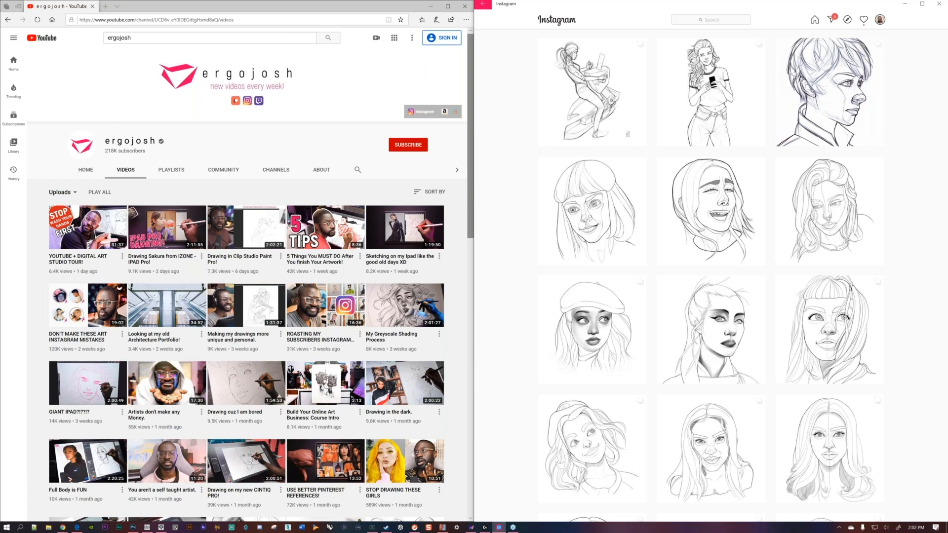
# - Look through the artist's Instagram posts, from recent finished artwork back to early face sketches, alongside the YouTube video list
pyautogui.scroll(15, 712, 277)
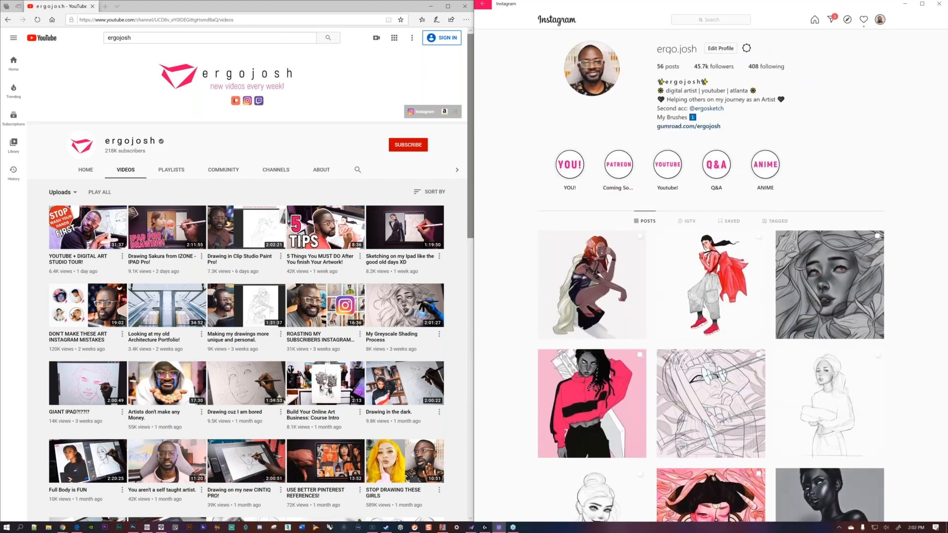
pyautogui.scroll(-1, 247, 277)
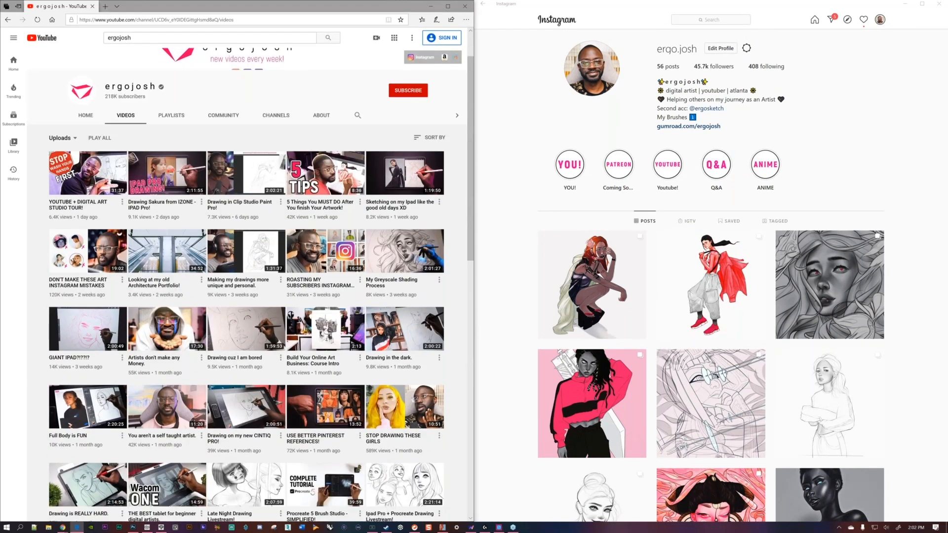
pyautogui.scroll(-1, 711, 277)
pyautogui.scroll(-15, 592, 199)
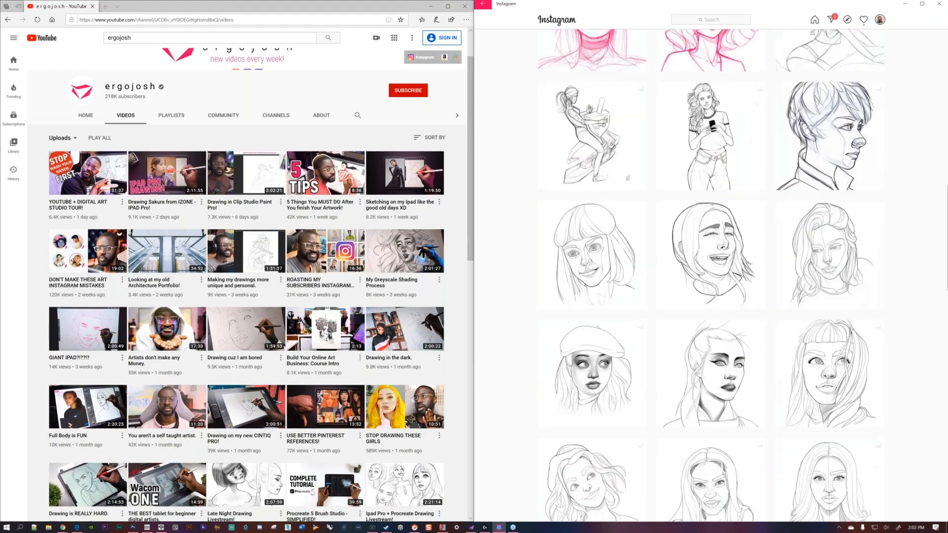
pyautogui.scroll(-10, 593, 200)
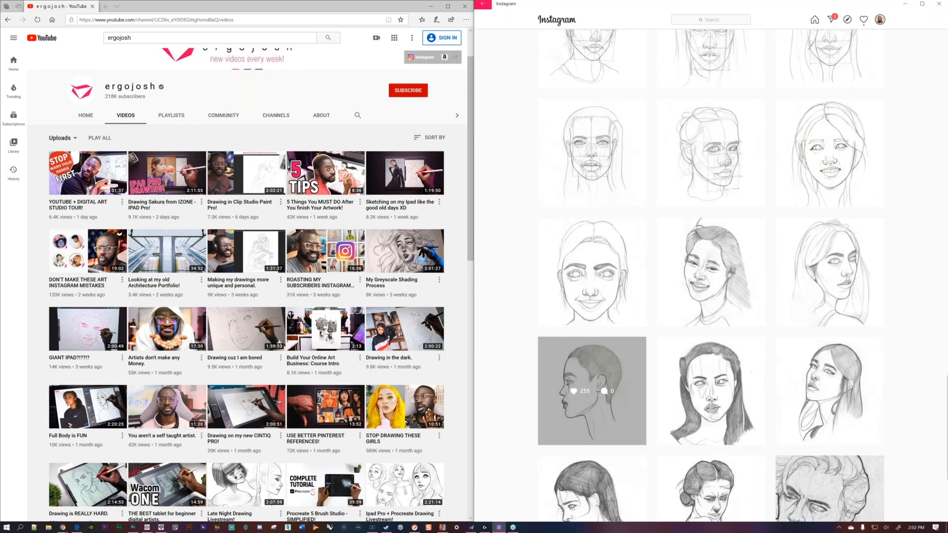
pyautogui.scroll(-10, 592, 327)
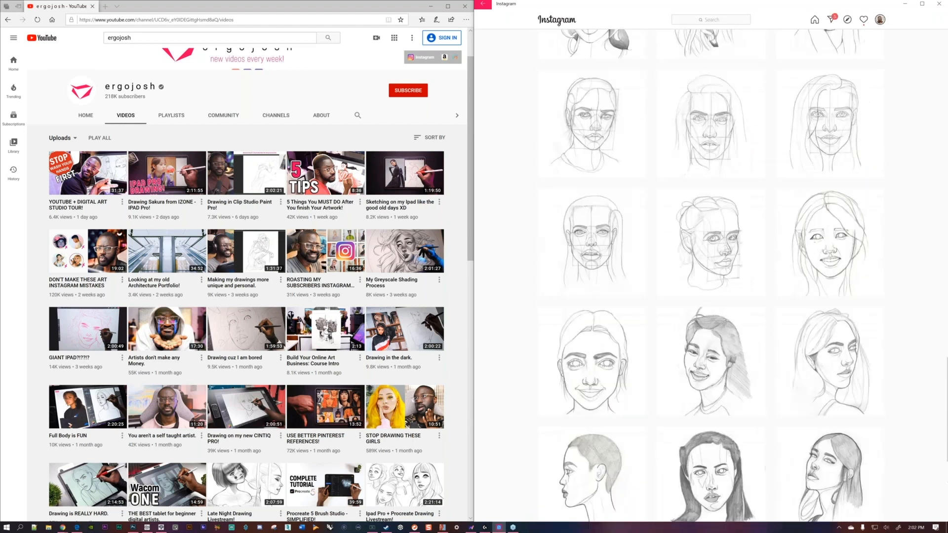
pyautogui.scroll(-10, 711, 275)
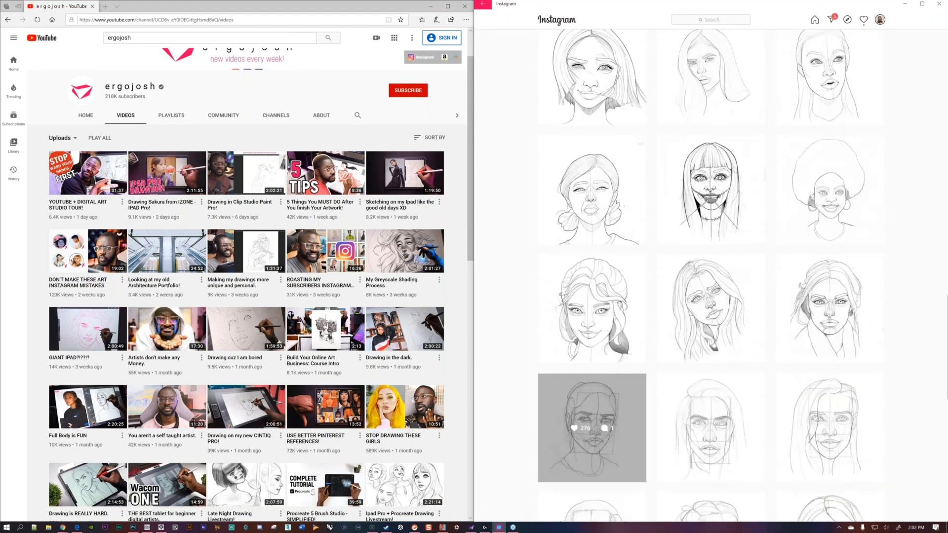
pyautogui.scroll(9, 711, 276)
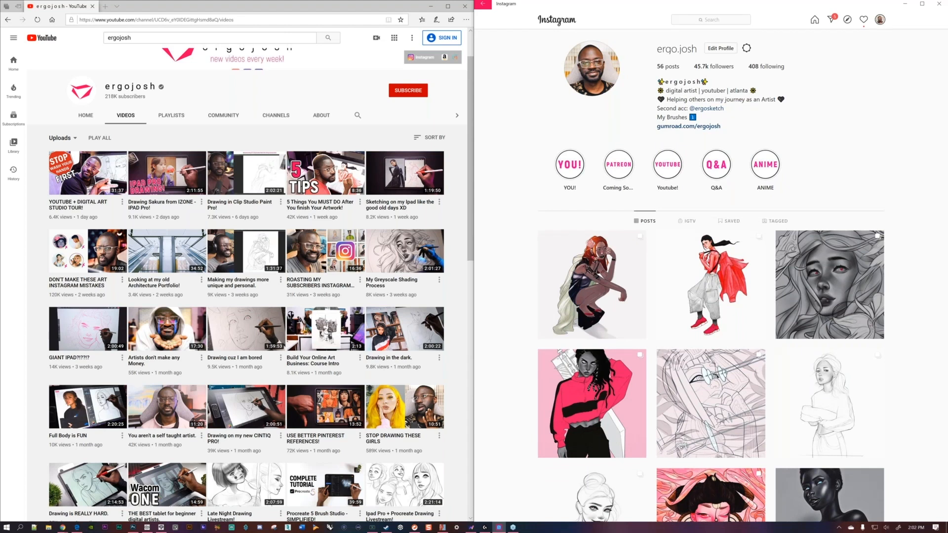
pyautogui.scroll(-12, 712, 275)
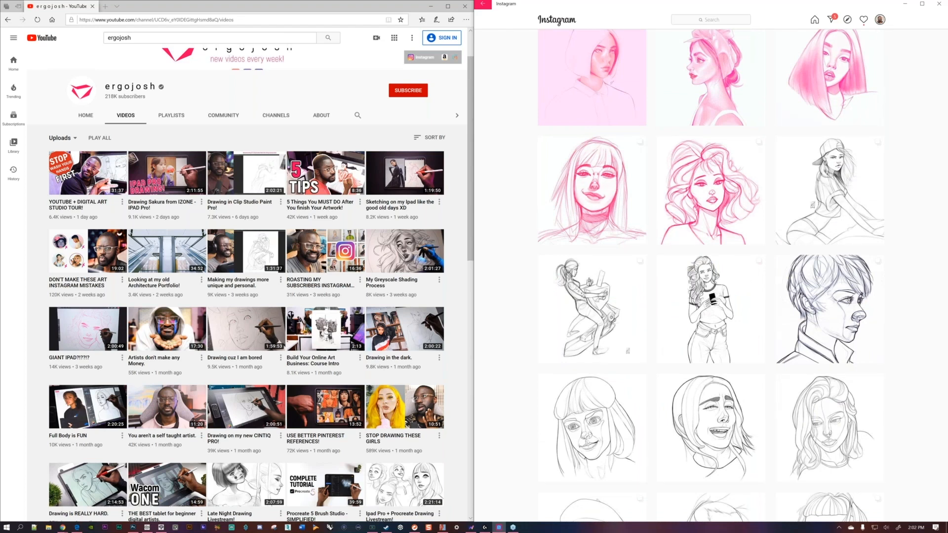
# - Switch to Clip Studio Paint and examine the black-and-white Untold Discovery portrait up close
pyautogui.click(161, 527)
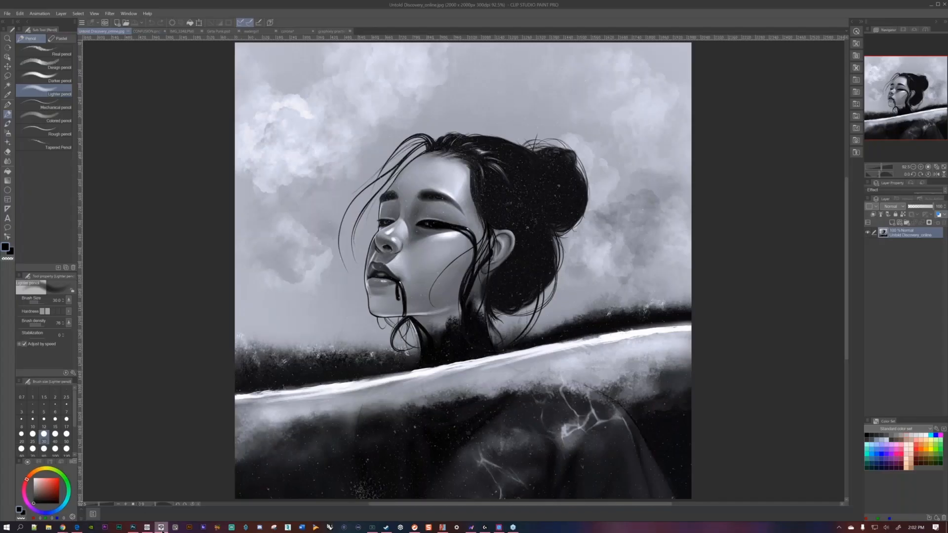
pyautogui.scroll(-3, 484, 326)
pyautogui.scroll(4, 496, 312)
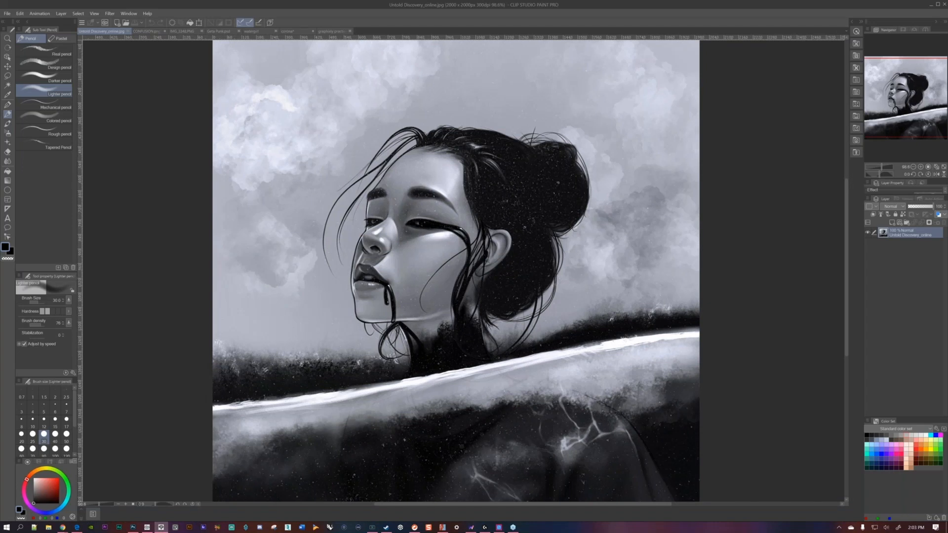
pyautogui.scroll(1, 505, 311)
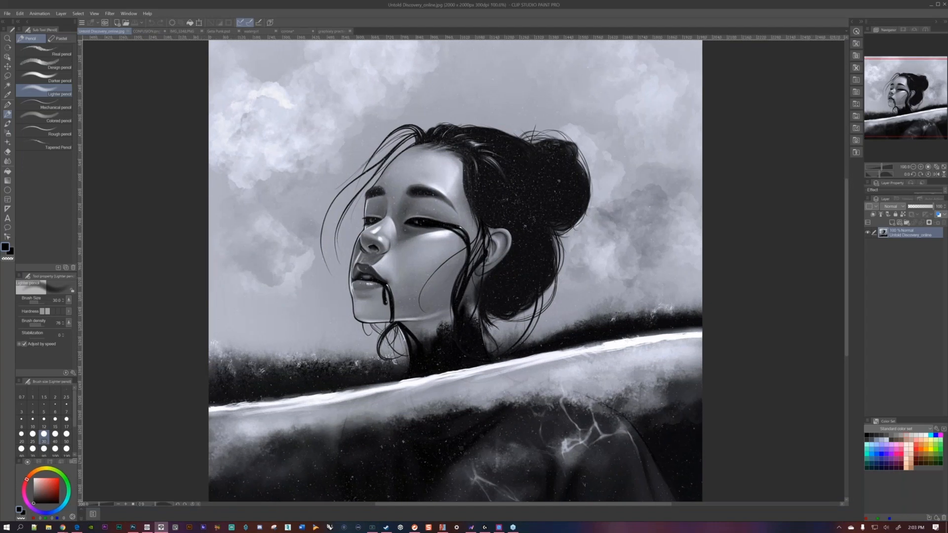
# - In the CONFUSION.png document, show the hidden clean line art, greyscale shading and full-color CONFUSION layers one after another
pyautogui.click(145, 31)
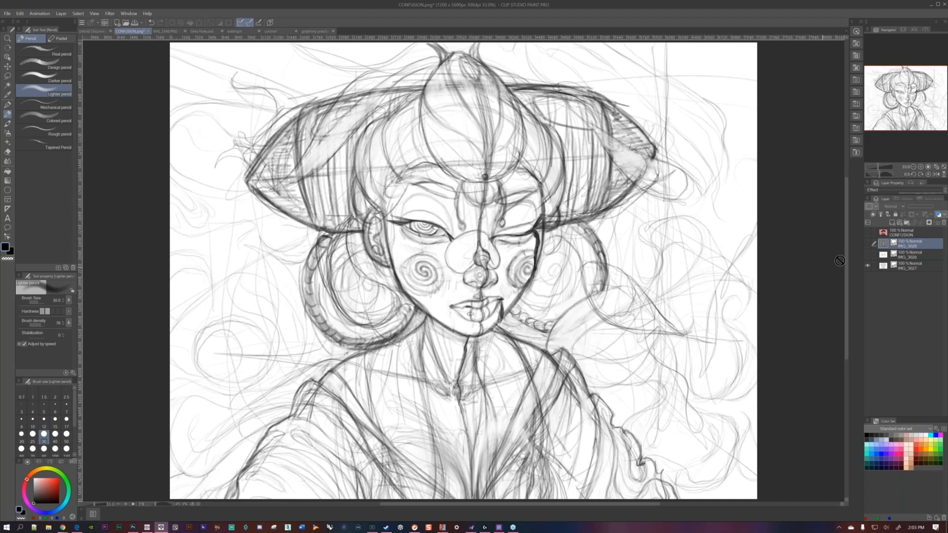
pyautogui.click(868, 254)
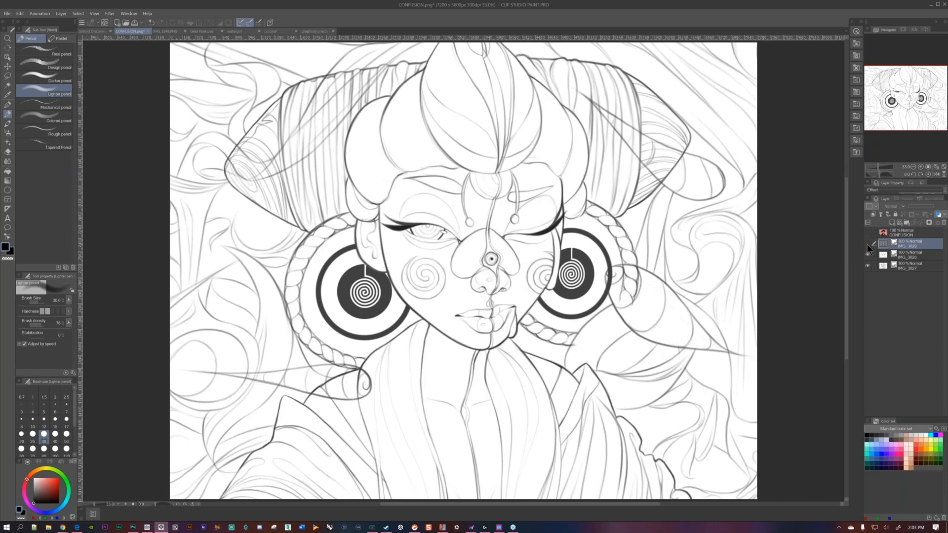
pyautogui.click(868, 245)
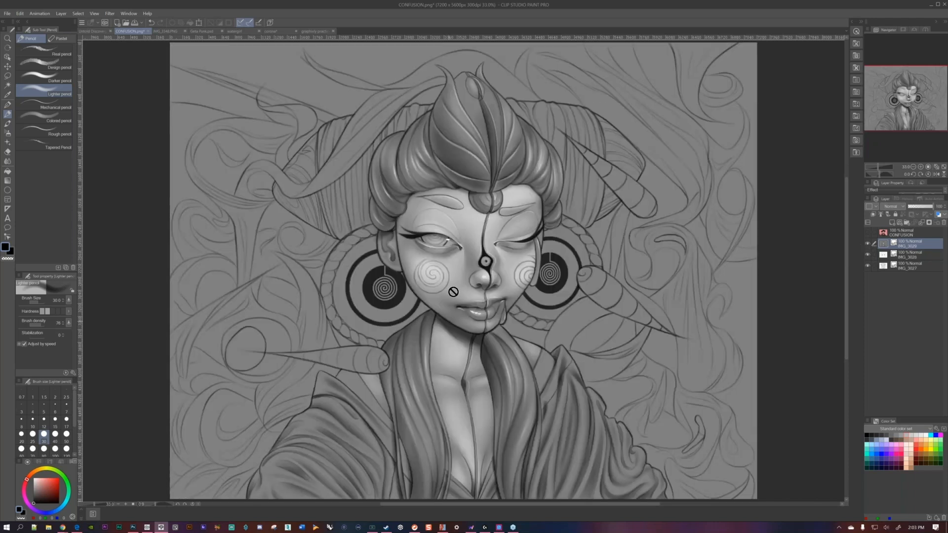
pyautogui.click(868, 232)
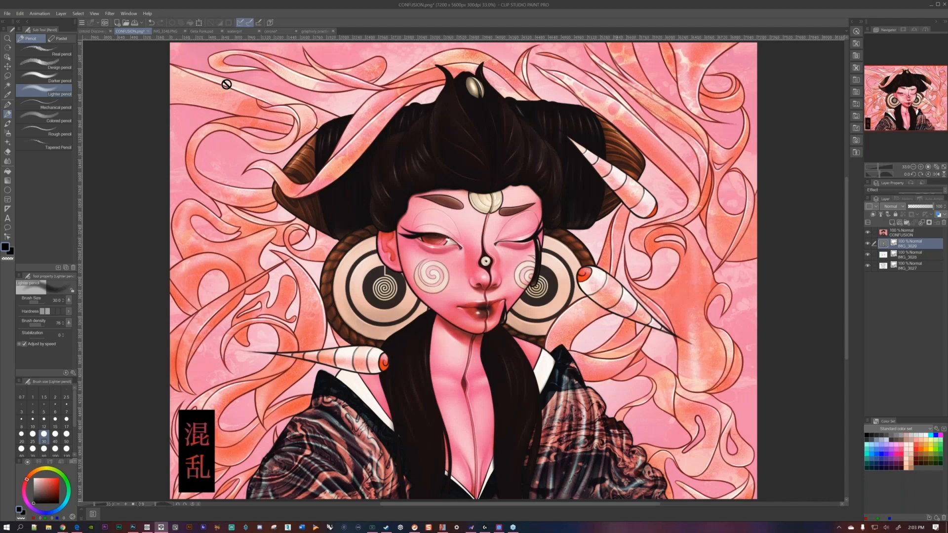
# - Bring up the drawing of the woman carrying a red jacket and inspect its clothing texture up close
pyautogui.click(167, 31)
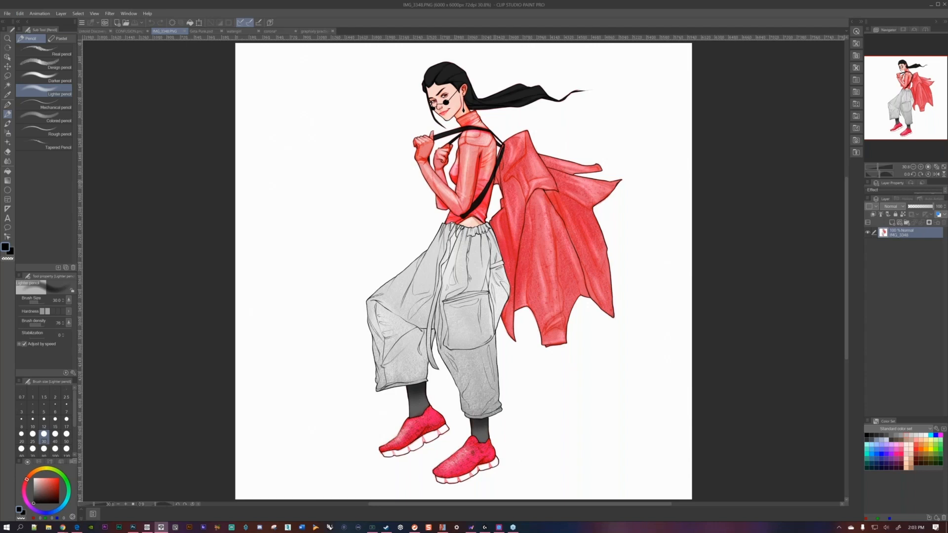
pyautogui.scroll(9, 441, 331)
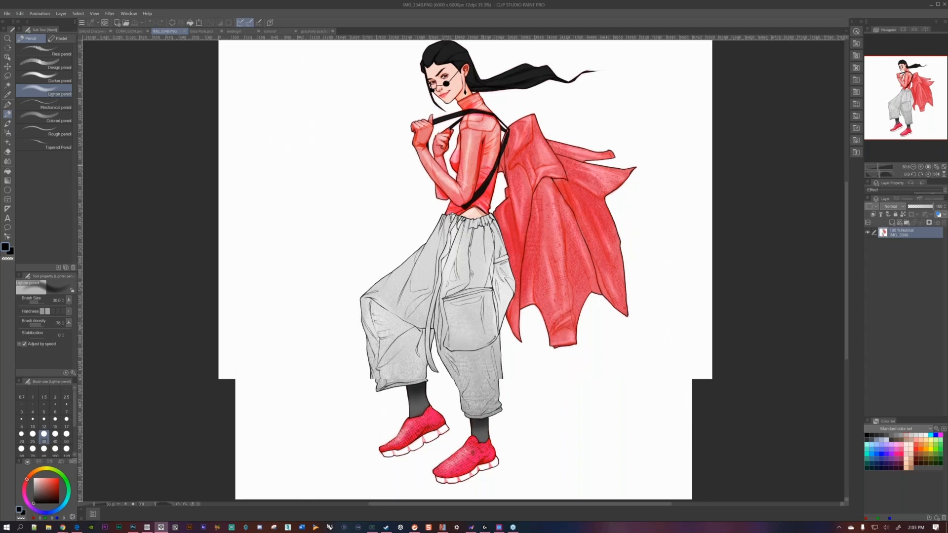
pyautogui.scroll(5, 484, 164)
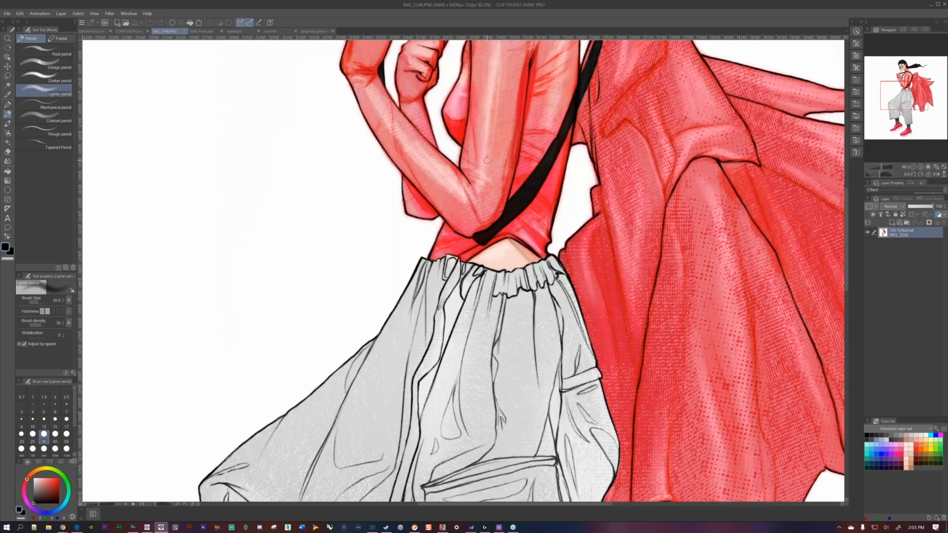
pyautogui.scroll(-4, 487, 161)
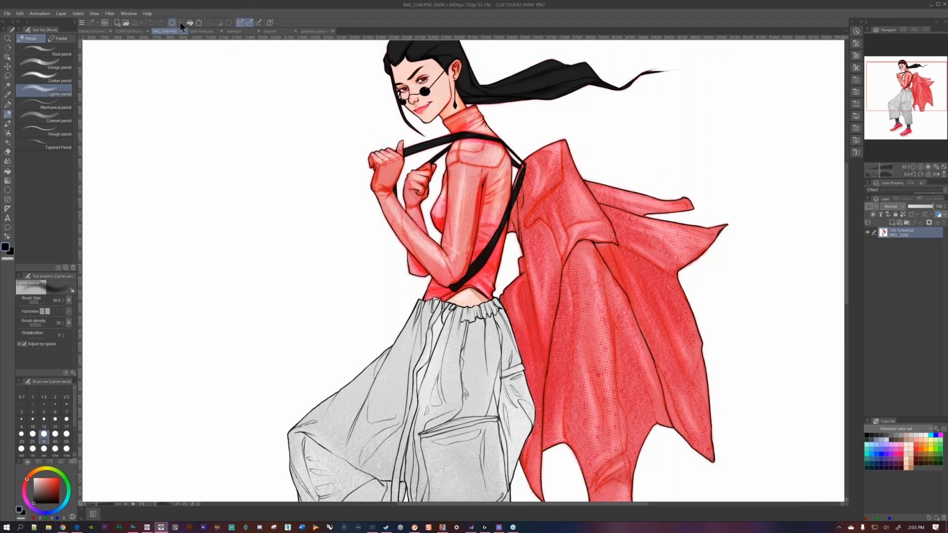
# - Bring up the Geta Punk.psd illustration and inspect the crouching figure's tattoo, face and clothing
pyautogui.click(210, 33)
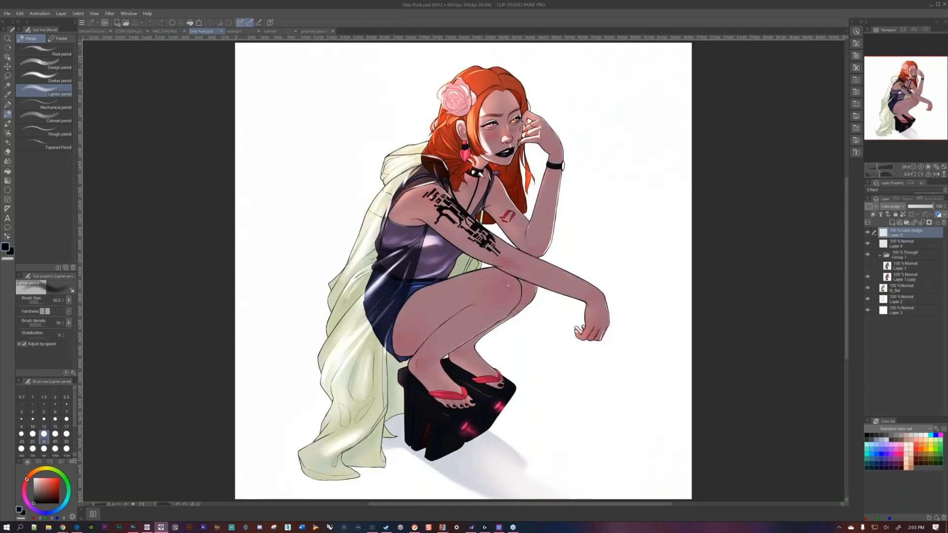
pyautogui.scroll(4, 326, 71)
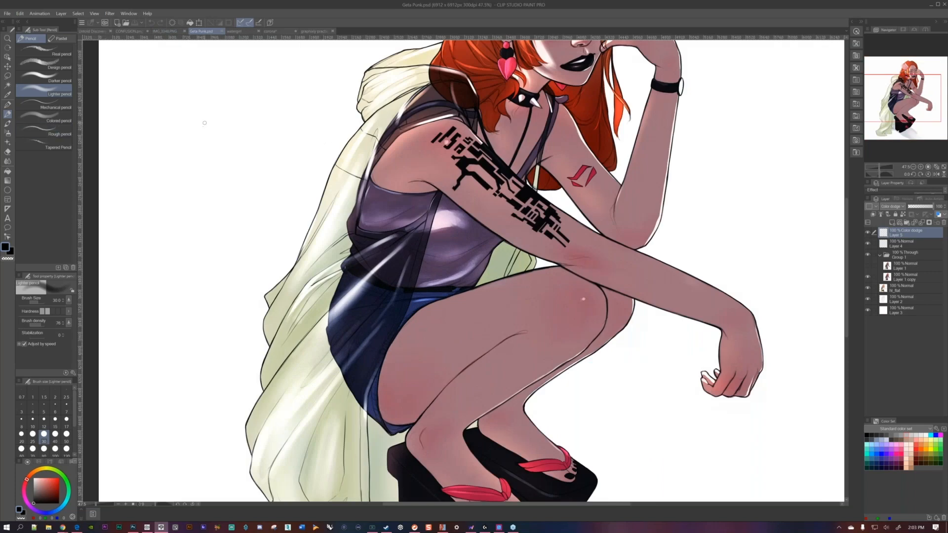
pyautogui.scroll(5, 415, 87)
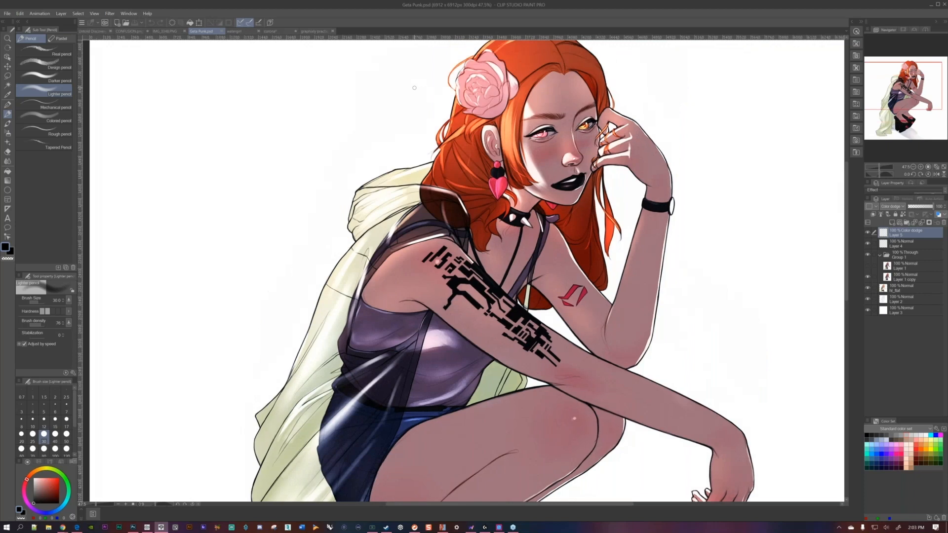
pyautogui.scroll(-2, 414, 87)
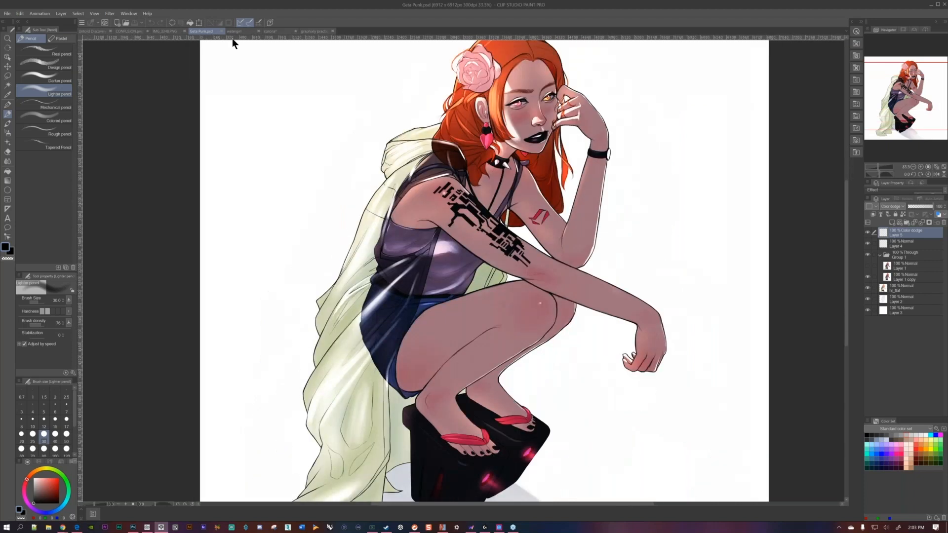
# - Bring up the watergirl document and inspect the red-haired portrait with the fish
pyautogui.click(236, 31)
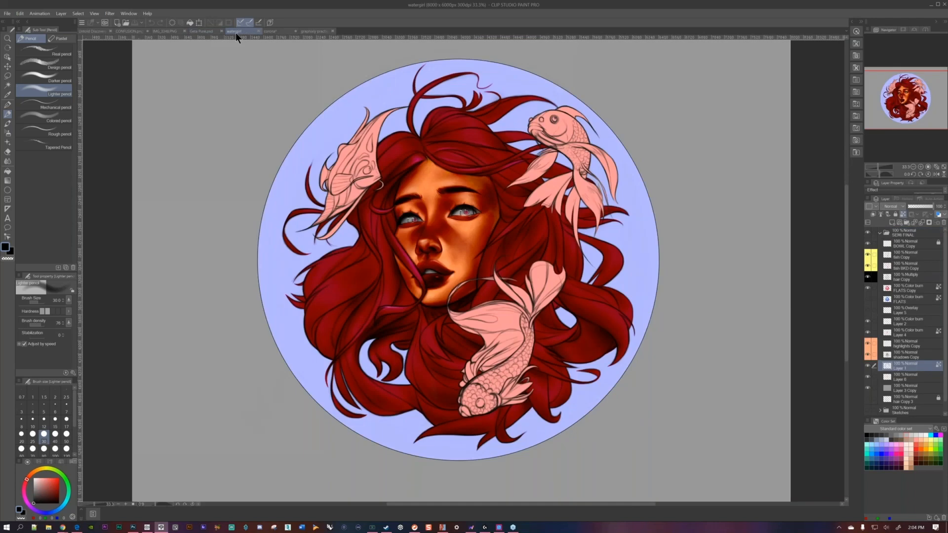
pyautogui.scroll(1, 409, 299)
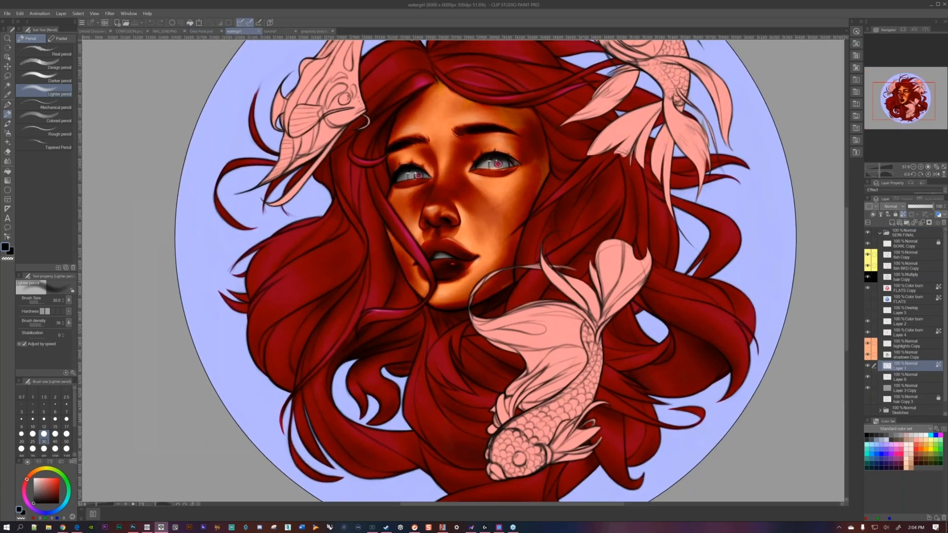
pyautogui.scroll(-1, 379, 294)
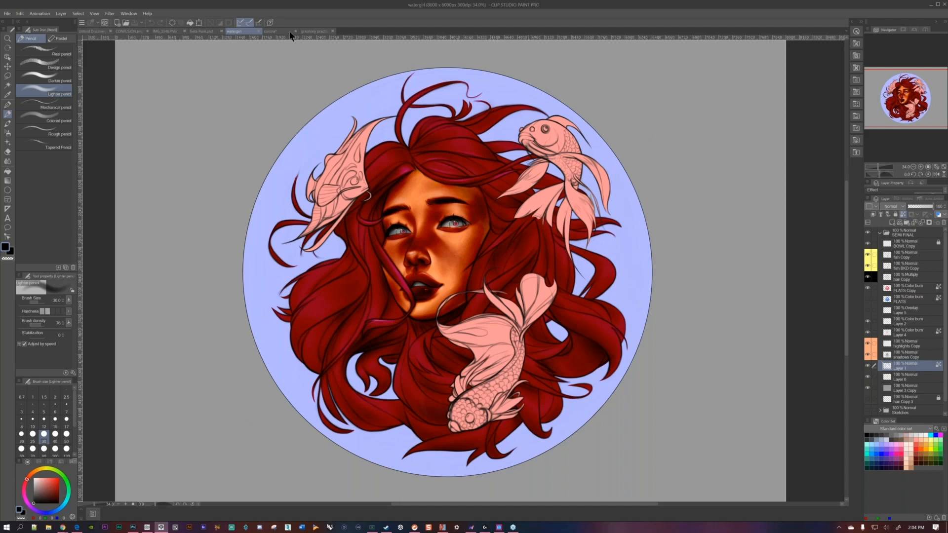
# - Bring up the corona document and inspect the sketch of the two masked women from head to legs
pyautogui.click(268, 30)
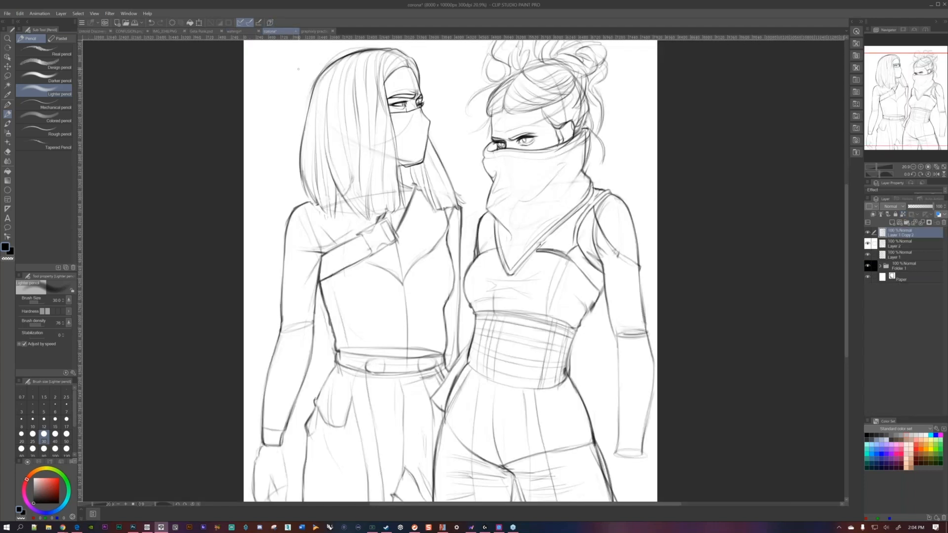
pyautogui.scroll(2, 422, 201)
pyautogui.moveTo(423, 201); pyautogui.dragTo(398, 309)
pyautogui.scroll(-3, 375, 379)
pyautogui.moveTo(376, 380); pyautogui.dragTo(391, 330)
pyautogui.scroll(2, 357, 245)
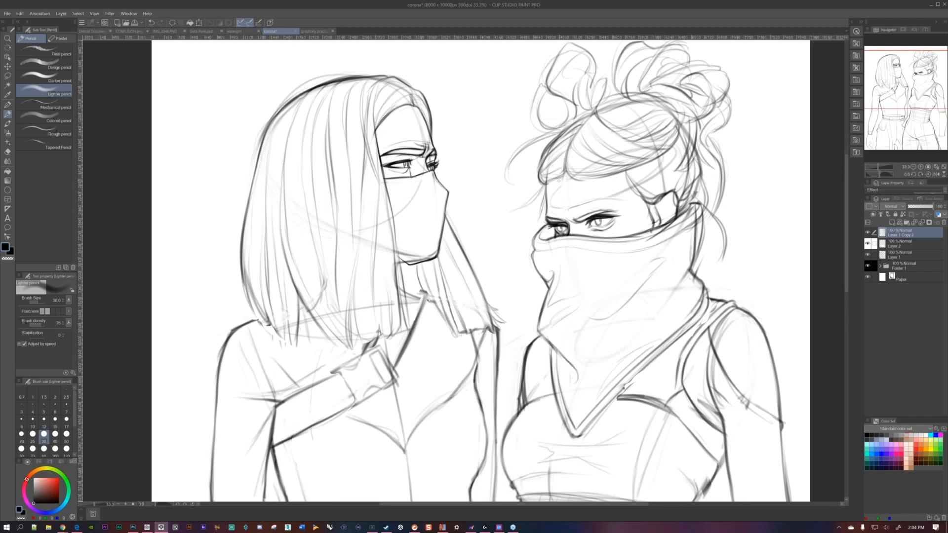
# - Bring up the practice PSD document and examine the red head-construction lines over the two portrait photos
pyautogui.click(312, 30)
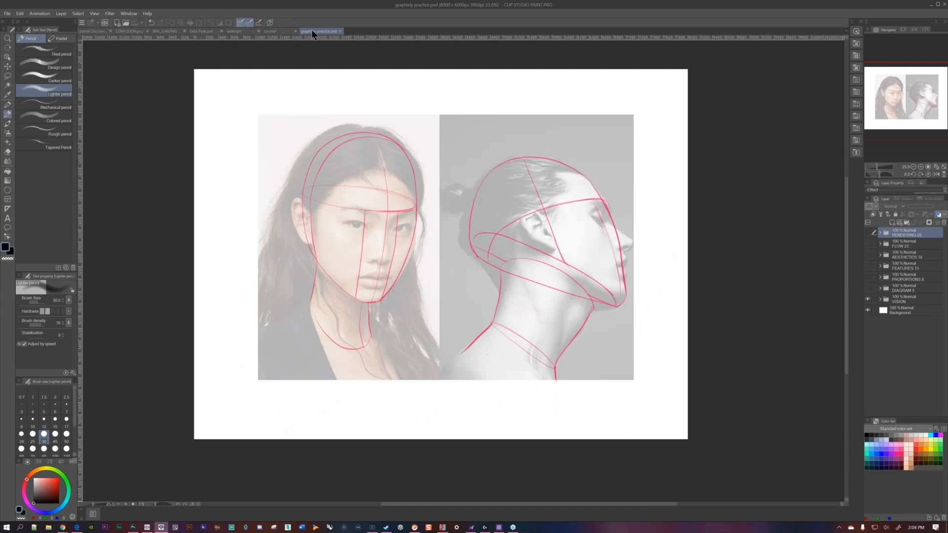
pyautogui.scroll(1, 425, 351)
pyautogui.scroll(1, 425, 352)
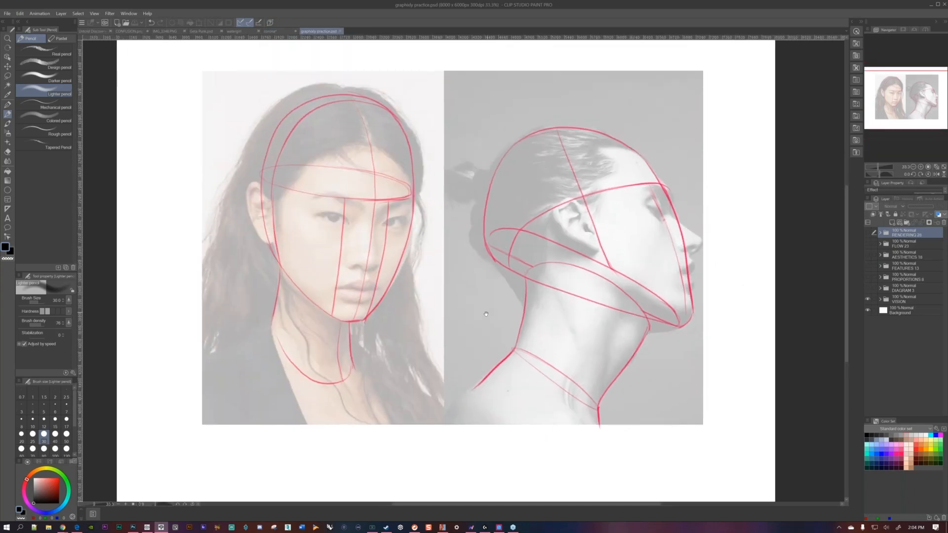
pyautogui.moveTo(489, 315)
pyautogui.mouseDown()
pyautogui.moveTo(498, 325)
pyautogui.moveTo(492, 332)
pyautogui.mouseUp()
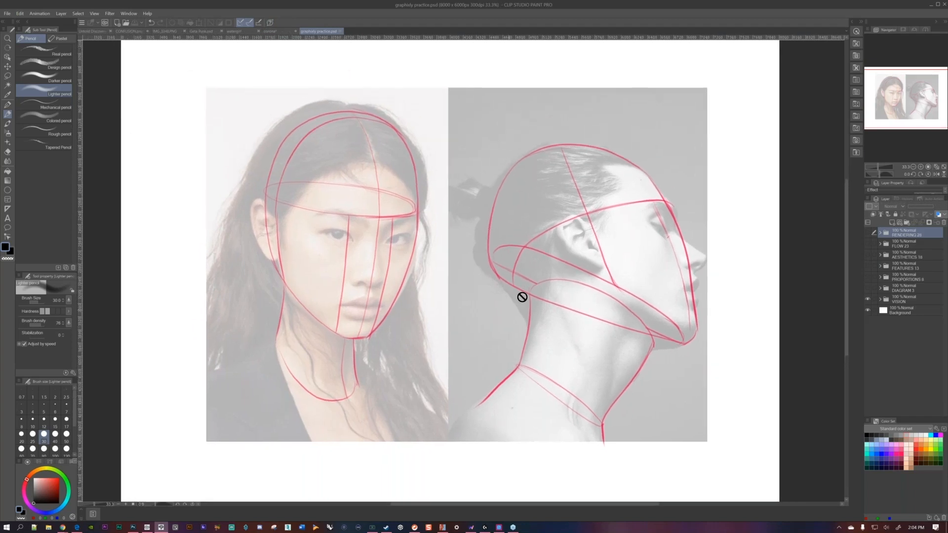
pyautogui.moveTo(588, 290); pyautogui.dragTo(596, 286)
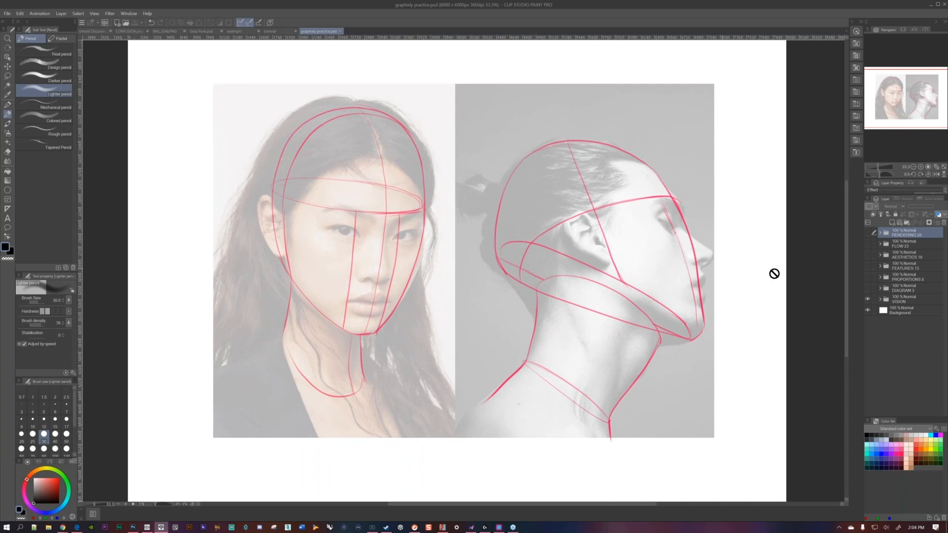
# - Select the red line layer inside the VISION folder and sample its pink-red line color for the pencil
pyautogui.click(881, 299)
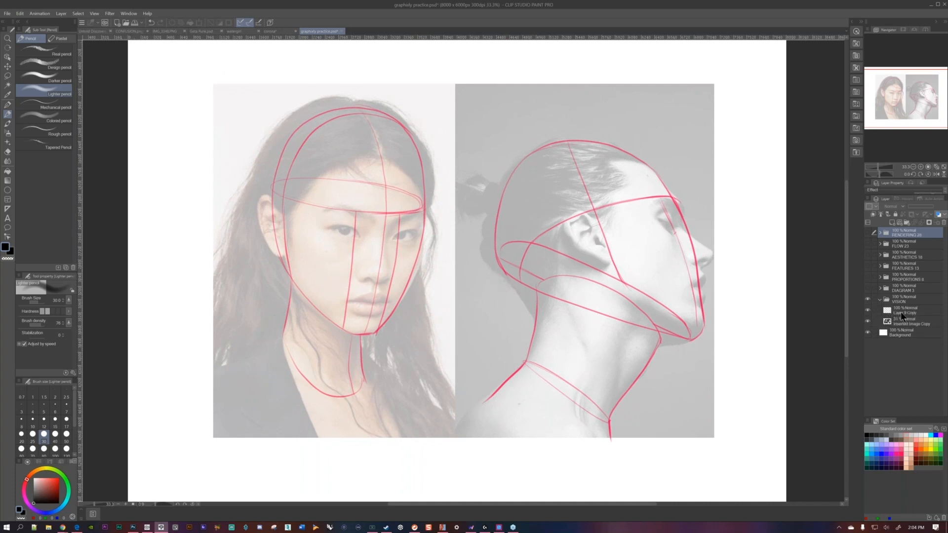
pyautogui.click(901, 312)
pyautogui.moveTo(434, 297); pyautogui.dragTo(470, 278)
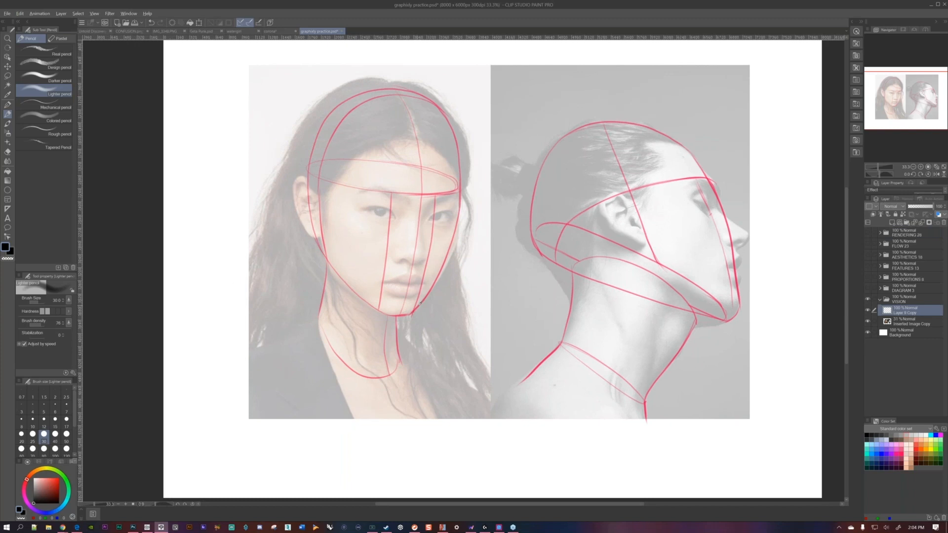
pyautogui.keyDown('alt'); pyautogui.click(421, 302); pyautogui.keyUp('alt')
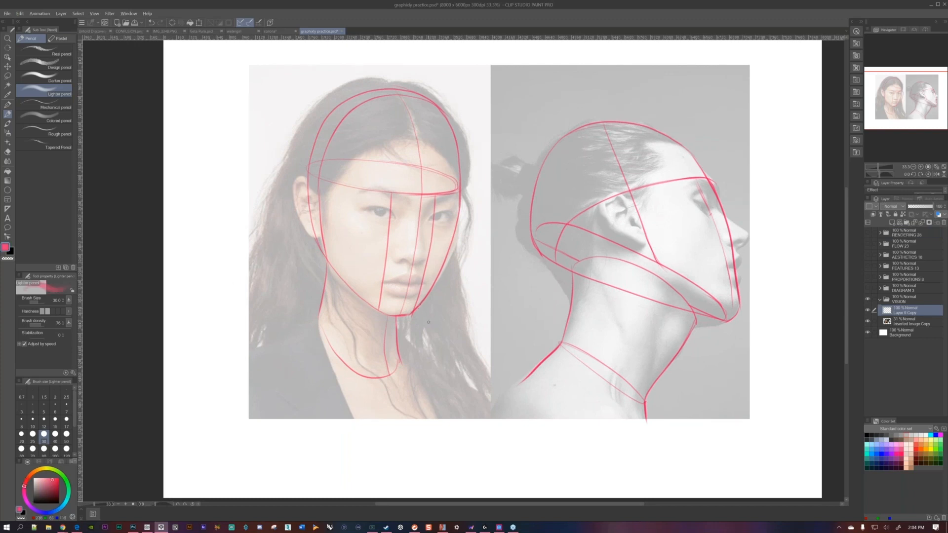
# - Replace the visible VISION folder with the DIAGRAM folder, showing and selecting only its lower layer
pyautogui.moveTo(488, 322); pyautogui.dragTo(449, 346)
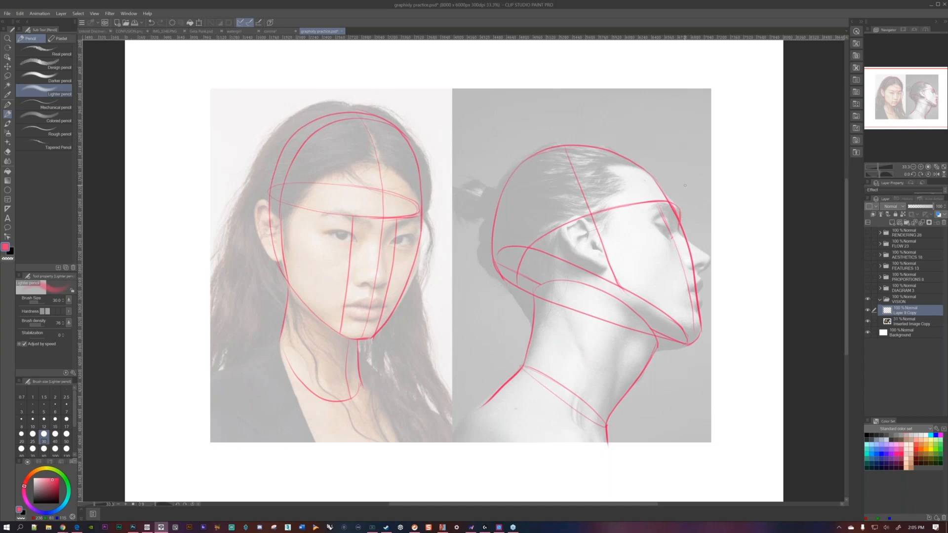
pyautogui.click(867, 299)
pyautogui.click(879, 299)
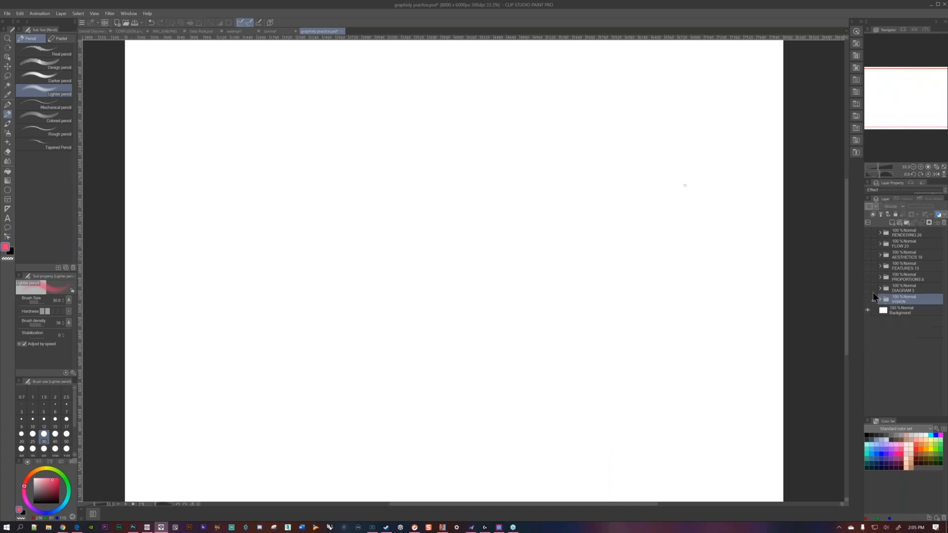
pyautogui.click(868, 289)
pyautogui.click(880, 288)
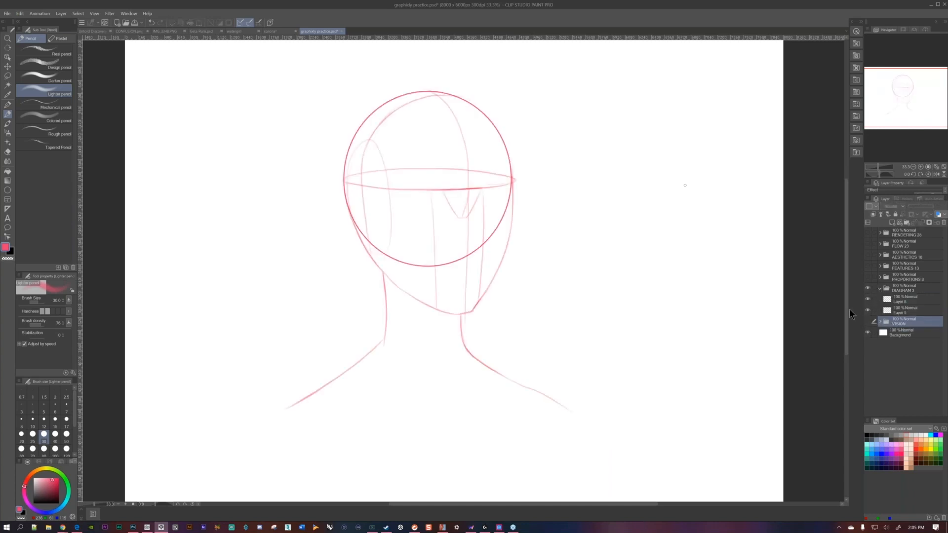
pyautogui.click(884, 311)
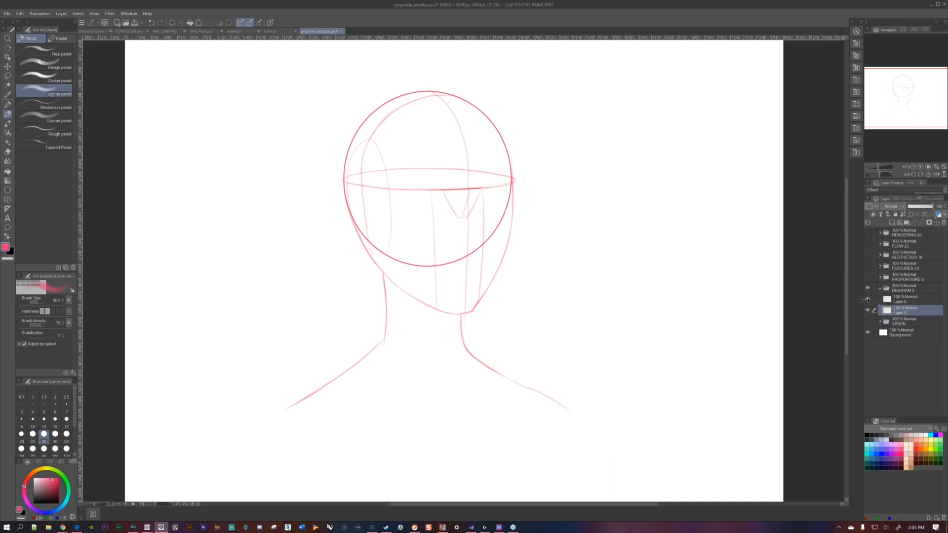
pyautogui.click(867, 300)
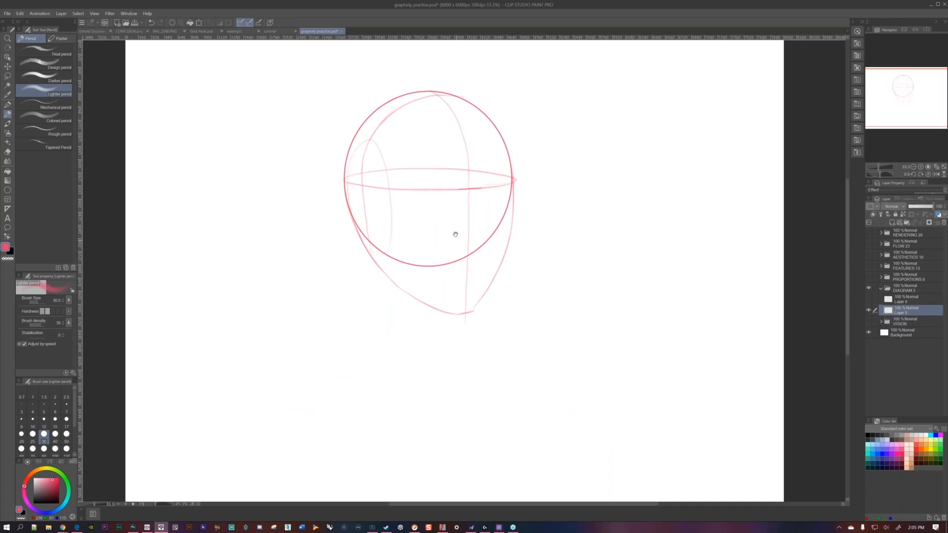
# - Try out a loose pencil oval in the empty space beside the head diagram and undo it
pyautogui.moveTo(471, 255); pyautogui.dragTo(489, 293)
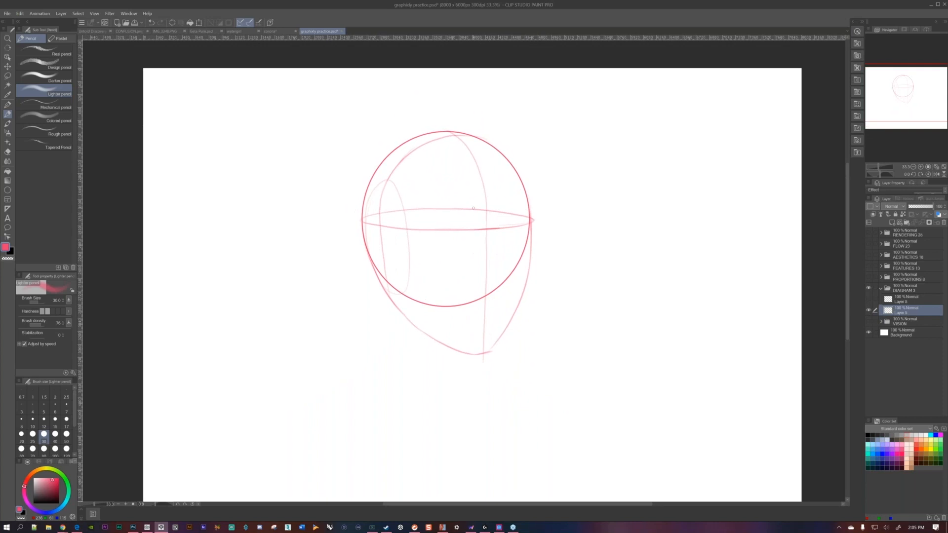
pyautogui.moveTo(573, 168); pyautogui.dragTo(581, 188)
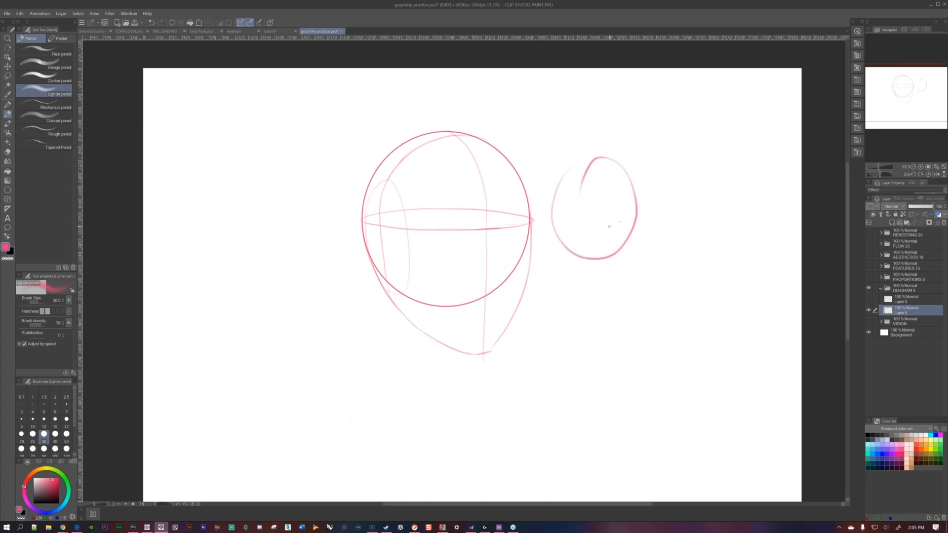
pyautogui.hotkey('ctrl', 'z')
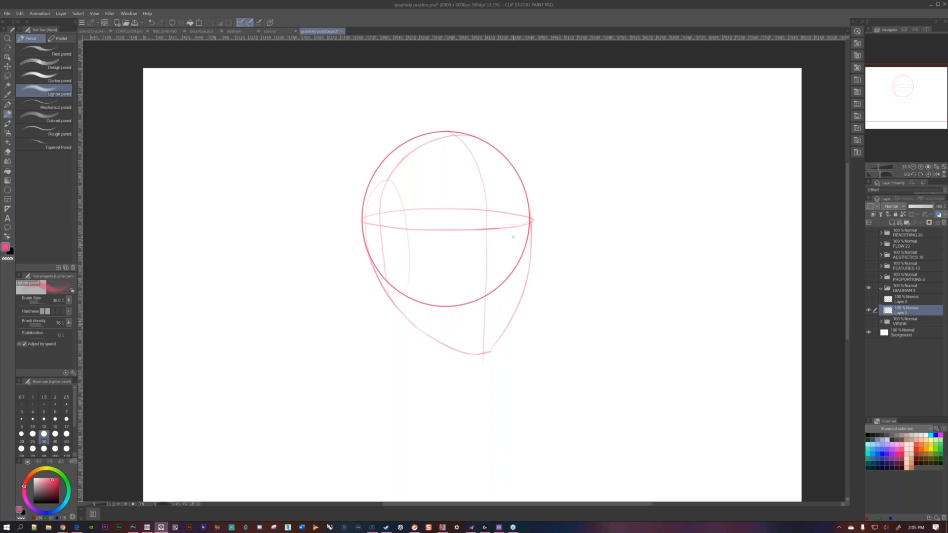
# - Darken the skull circle's curved centre line from the crown down to the brow ellipse
pyautogui.moveTo(454, 134)
pyautogui.mouseDown()
pyautogui.moveTo(483, 181)
pyautogui.moveTo(487, 229)
pyautogui.mouseUp()
# - Sketch a small circle cut by a tall rectangular plane beside the head, and undo the whole sketch
pyautogui.moveTo(603, 181)
pyautogui.mouseDown()
pyautogui.moveTo(589, 241)
pyautogui.moveTo(616, 174)
pyautogui.mouseUp()
pyautogui.moveTo(635, 103); pyautogui.dragTo(651, 303)
pyautogui.moveTo(617, 103)
pyautogui.mouseDown()
pyautogui.moveTo(574, 107)
pyautogui.moveTo(591, 305)
pyautogui.moveTo(659, 299)
pyautogui.mouseUp()
pyautogui.moveTo(603, 178)
pyautogui.mouseDown()
pyautogui.moveTo(637, 177)
pyautogui.moveTo(651, 201)
pyautogui.moveTo(648, 268)
pyautogui.mouseUp()
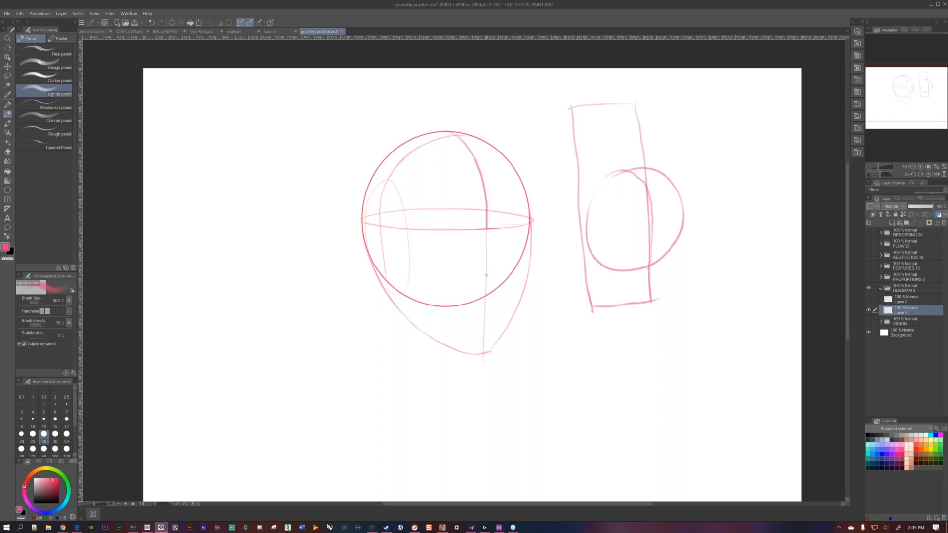
pyautogui.hotkey('ctrl', 'z')
pyautogui.hotkey('ctrl', 'z')
pyautogui.hotkey('ctrl', 'z')
pyautogui.hotkey('ctrl', 'z')
pyautogui.hotkey('ctrl', 'z')
pyautogui.hotkey('ctrl', 'z')
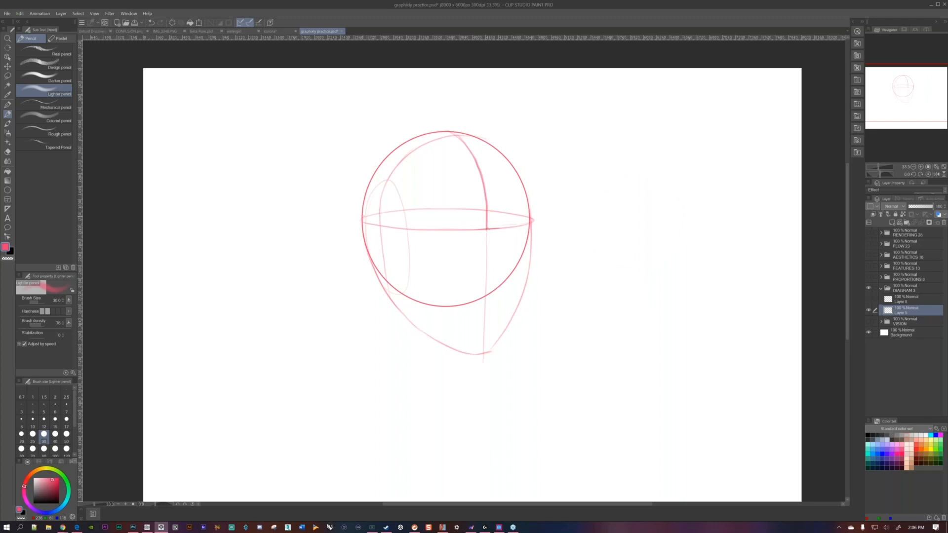
# - Sketch crossing diagonal lines inside the brow ellipse, undoing the strokes that miss
pyautogui.moveTo(422, 231); pyautogui.dragTo(459, 232)
pyautogui.hotkey('ctrl', 'z')
pyautogui.moveTo(418, 213); pyautogui.dragTo(487, 228)
pyautogui.hotkey('ctrl', 'z')
pyautogui.moveTo(398, 211); pyautogui.dragTo(475, 224)
pyautogui.moveTo(383, 227)
pyautogui.mouseDown()
pyautogui.moveTo(491, 209)
pyautogui.moveTo(387, 226)
pyautogui.mouseUp()
pyautogui.hotkey('ctrl', 'z')
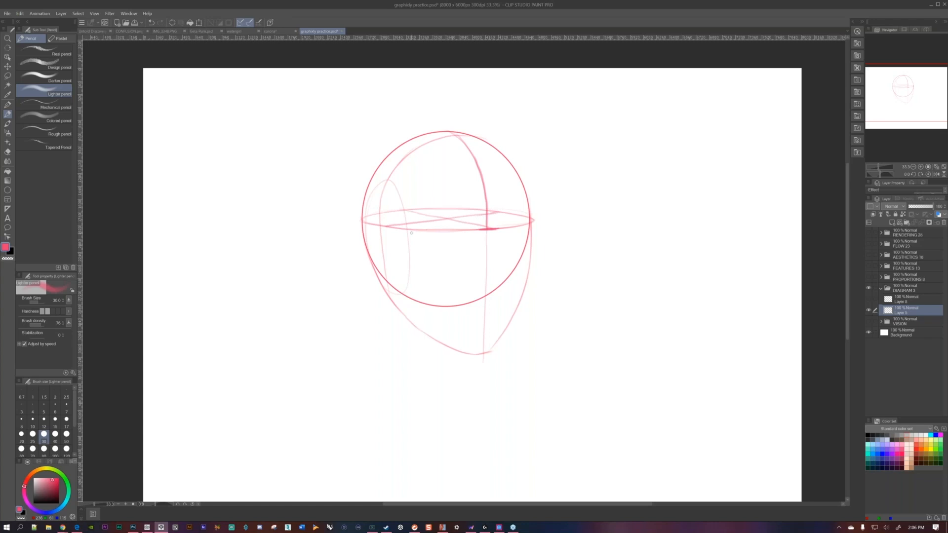
pyautogui.moveTo(465, 216); pyautogui.dragTo(505, 214)
# - Darken the face's vertical centre line from the brow ellipse down to the chin
pyautogui.moveTo(490, 227); pyautogui.dragTo(489, 363)
pyautogui.hotkey('ctrl', 'z')
pyautogui.moveTo(486, 244); pyautogui.dragTo(482, 357)
# - Sketch a large tilted rectangle with crossing diagonals over the lower face, plus the narrower front face plane inside it
pyautogui.moveTo(483, 231)
pyautogui.mouseDown()
pyautogui.moveTo(360, 242)
pyautogui.moveTo(605, 219)
pyautogui.mouseUp()
pyautogui.moveTo(338, 246)
pyautogui.mouseDown()
pyautogui.moveTo(353, 435)
pyautogui.moveTo(587, 388)
pyautogui.mouseUp()
pyautogui.moveTo(604, 219); pyautogui.dragTo(587, 389)
pyautogui.moveTo(347, 441); pyautogui.dragTo(589, 393)
pyautogui.moveTo(340, 252); pyautogui.dragTo(603, 390)
pyautogui.moveTo(601, 217); pyautogui.dragTo(361, 433)
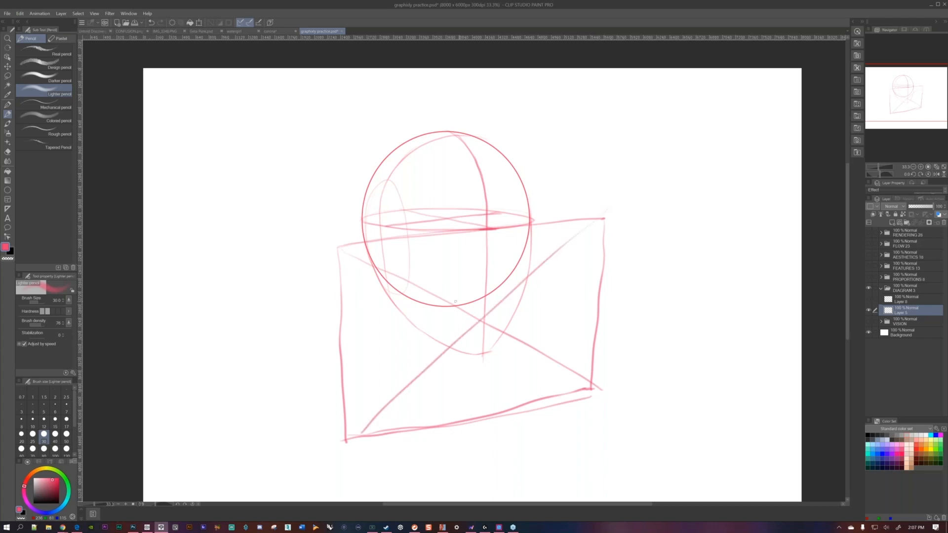
pyautogui.moveTo(431, 278); pyautogui.dragTo(436, 385)
pyautogui.moveTo(530, 235); pyautogui.dragTo(528, 354)
pyautogui.moveTo(437, 364); pyautogui.dragTo(532, 347)
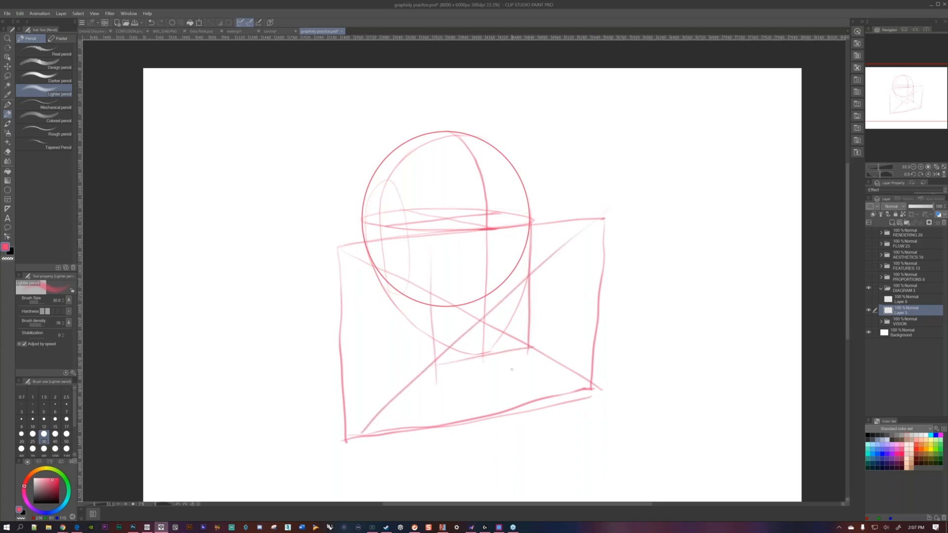
# - Undo all strokes of the tilted rectangle, its diagonals and the inner face plane
pyautogui.hotkey('ctrl', 'z')
pyautogui.hotkey('ctrl', 'z')
pyautogui.hotkey('ctrl', 'z')
pyautogui.hotkey('ctrl', 'z')
pyautogui.hotkey('ctrl', 'z')
pyautogui.hotkey('ctrl', 'z')
pyautogui.hotkey('ctrl', 'z')
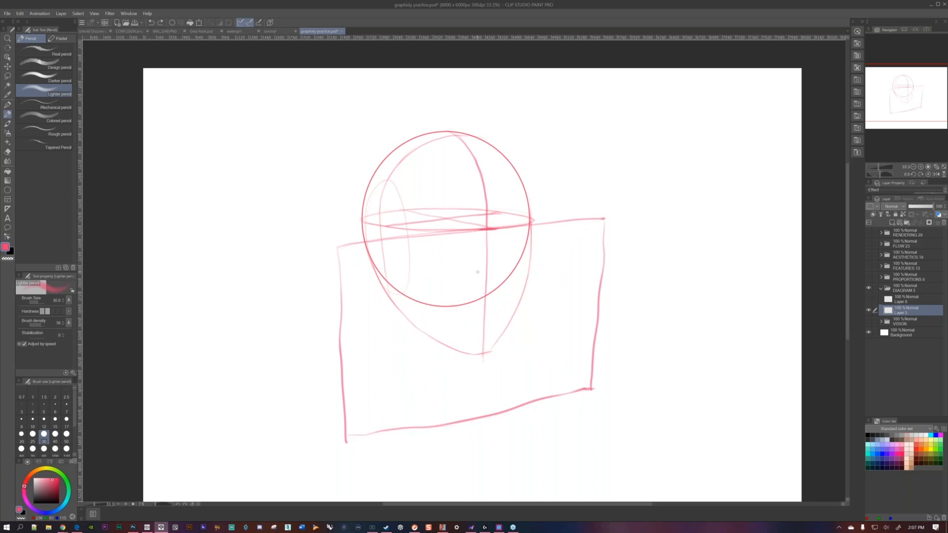
pyautogui.hotkey('ctrl', 'z')
pyautogui.hotkey('ctrl', 'z')
pyautogui.hotkey('ctrl', 'z')
pyautogui.hotkey('ctrl', 'z')
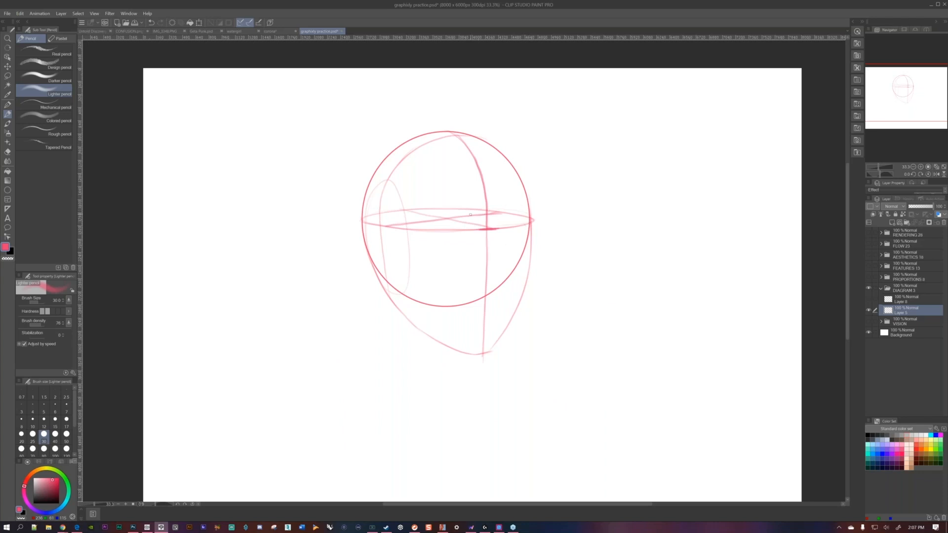
# - Darken the front edge of the oval marking the side plane of the head
pyautogui.moveTo(394, 179); pyautogui.dragTo(415, 278)
pyautogui.moveTo(409, 225); pyautogui.dragTo(413, 284)
# - Show and select the upper layer in the DIAGRAM folder with the neck, shoulders and face planes
pyautogui.moveTo(563, 301); pyautogui.dragTo(534, 301)
pyautogui.click(868, 300)
pyautogui.click(892, 300)
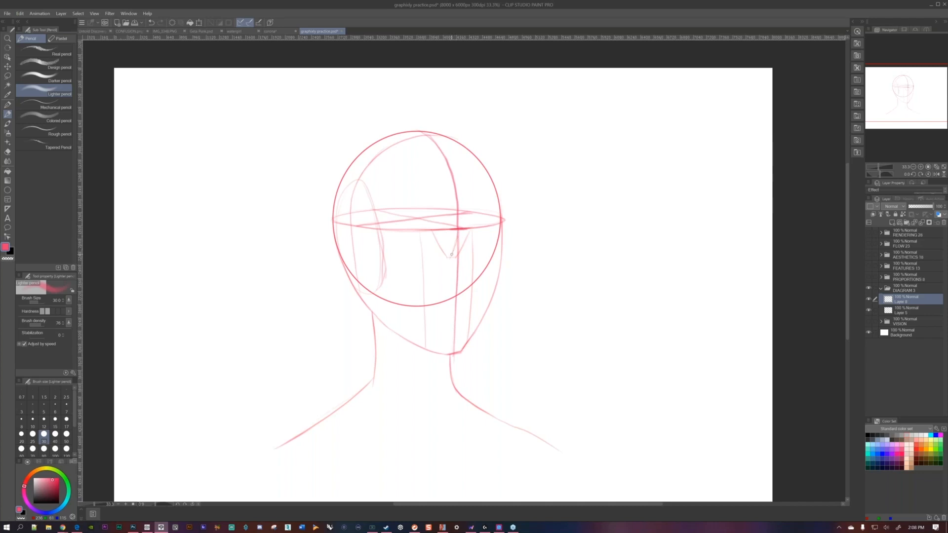
# - Switch to Muscle Premium, examine the skull's frontal bone and brow-to-nose area up close, and return to the drawing
pyautogui.click(443, 527)
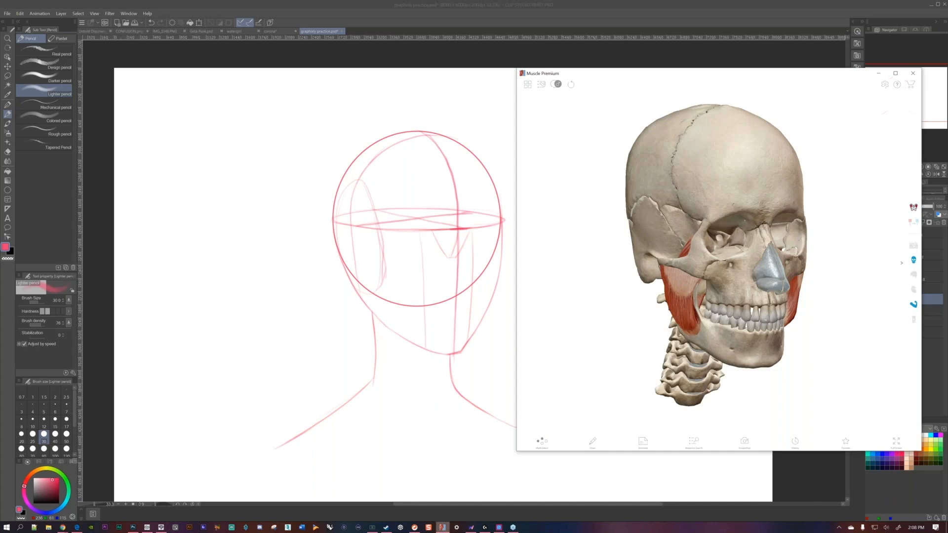
pyautogui.click(764, 222)
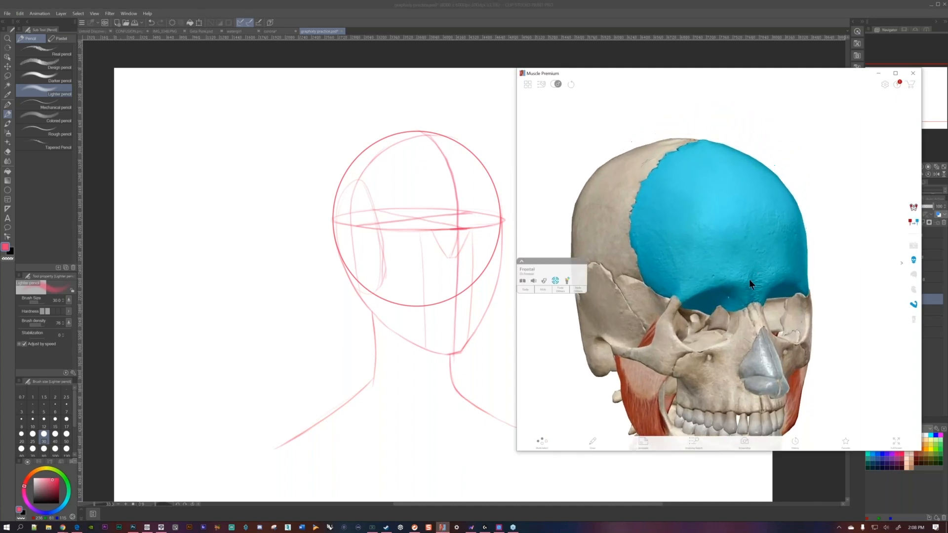
pyautogui.click(827, 250)
pyautogui.moveTo(825, 242); pyautogui.dragTo(784, 208)
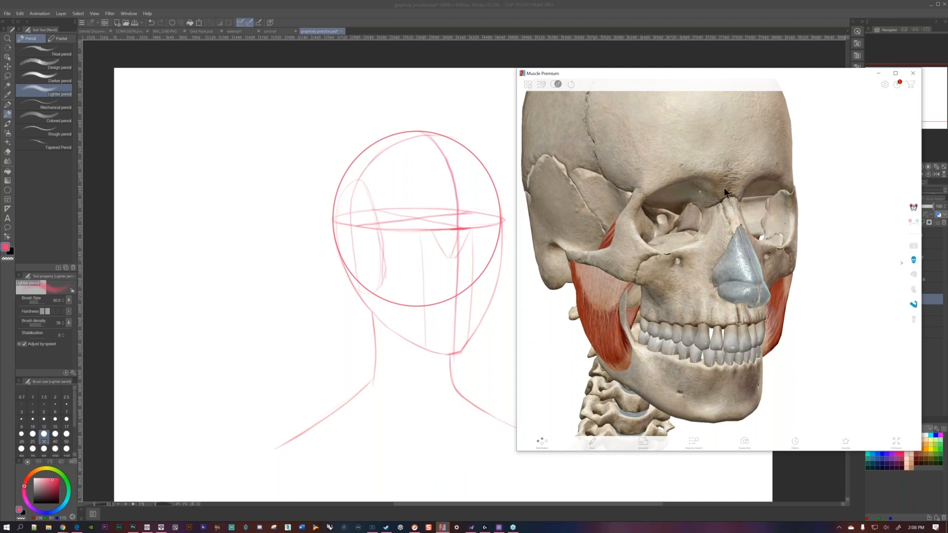
pyautogui.click(451, 258)
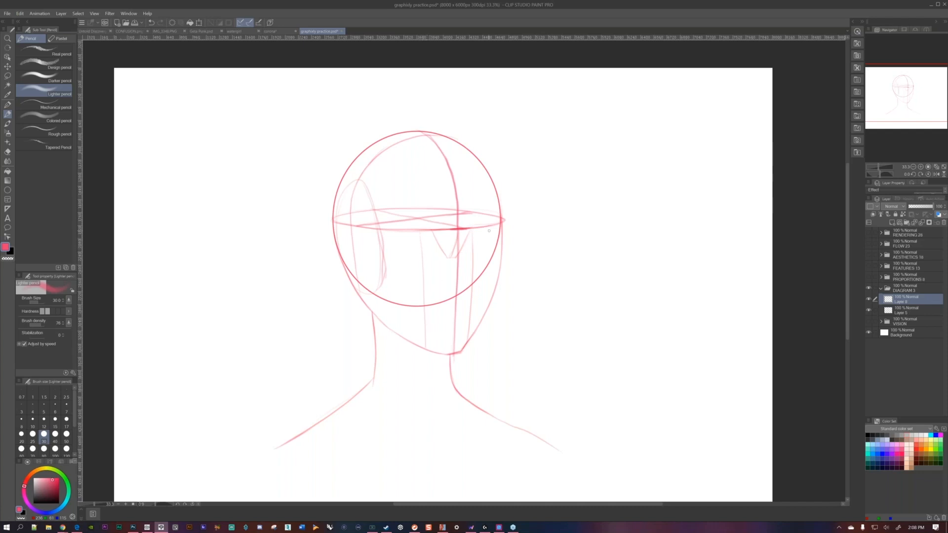
# - Hide the DIAGRAM folder, show the expanded PROPORTIONS folder instead, and select its lower layer
pyautogui.click(868, 288)
pyautogui.click(869, 277)
pyautogui.click(881, 277)
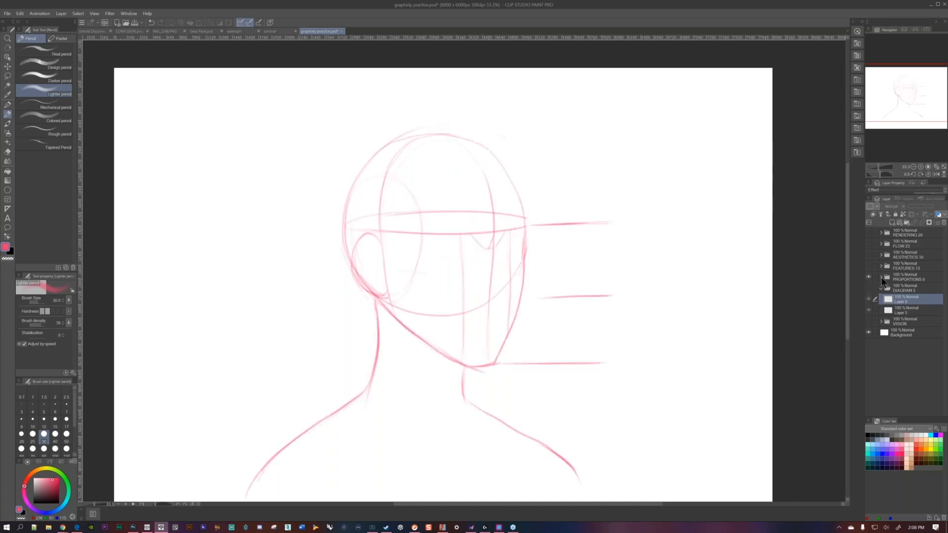
pyautogui.click(906, 298)
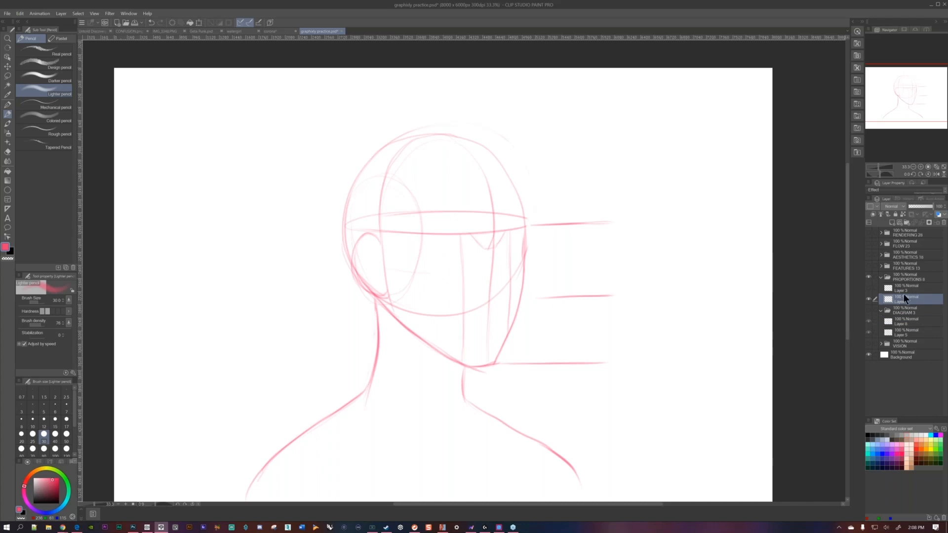
# - Retrace the face's centre line from the brow to the chin, undoing unsuccessful strokes
pyautogui.moveTo(559, 264); pyautogui.dragTo(565, 250)
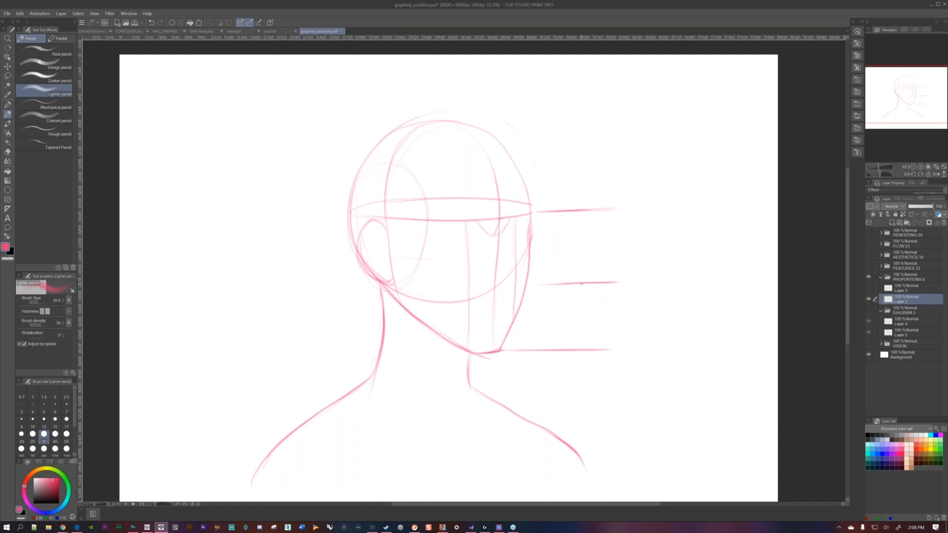
pyautogui.moveTo(527, 306); pyautogui.dragTo(548, 337)
pyautogui.hotkey('ctrl', 'z')
pyautogui.moveTo(491, 241)
pyautogui.mouseDown()
pyautogui.moveTo(498, 226)
pyautogui.moveTo(494, 349)
pyautogui.mouseUp()
pyautogui.hotkey('ctrl', 'z')
pyautogui.hotkey('ctrl', 'z')
pyautogui.moveTo(478, 145)
pyautogui.mouseDown()
pyautogui.moveTo(499, 182)
pyautogui.moveTo(518, 264)
pyautogui.moveTo(493, 355)
pyautogui.mouseUp()
pyautogui.hotkey('ctrl', 'z')
pyautogui.moveTo(499, 229); pyautogui.dragTo(492, 350)
# - Darken the brow guide line beside the face and label the upper and lower face halves 1/2 each
pyautogui.moveTo(532, 212); pyautogui.dragTo(614, 209)
pyautogui.moveTo(621, 307)
pyautogui.mouseDown()
pyautogui.moveTo(613, 328)
pyautogui.moveTo(631, 326)
pyautogui.mouseUp()
pyautogui.moveTo(612, 230); pyautogui.dragTo(617, 227)
pyautogui.moveTo(625, 224); pyautogui.dragTo(612, 253)
pyautogui.moveTo(623, 239); pyautogui.dragTo(638, 245)
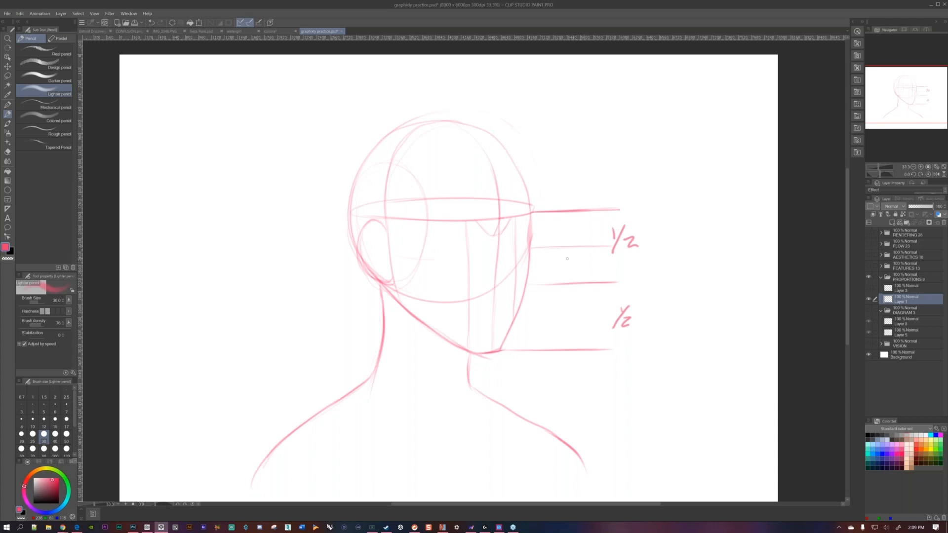
# - Label the upper half's two divisions 1/4 each and add shorter guide lines dividing the lower half
pyautogui.moveTo(579, 222); pyautogui.dragTo(587, 267)
pyautogui.moveTo(593, 262)
pyautogui.mouseDown()
pyautogui.moveTo(587, 276)
pyautogui.moveTo(598, 278)
pyautogui.mouseUp()
pyautogui.moveTo(574, 302)
pyautogui.mouseDown()
pyautogui.moveTo(588, 328)
pyautogui.moveTo(512, 330)
pyautogui.moveTo(533, 304)
pyautogui.moveTo(521, 305)
pyautogui.moveTo(593, 303)
pyautogui.mouseUp()
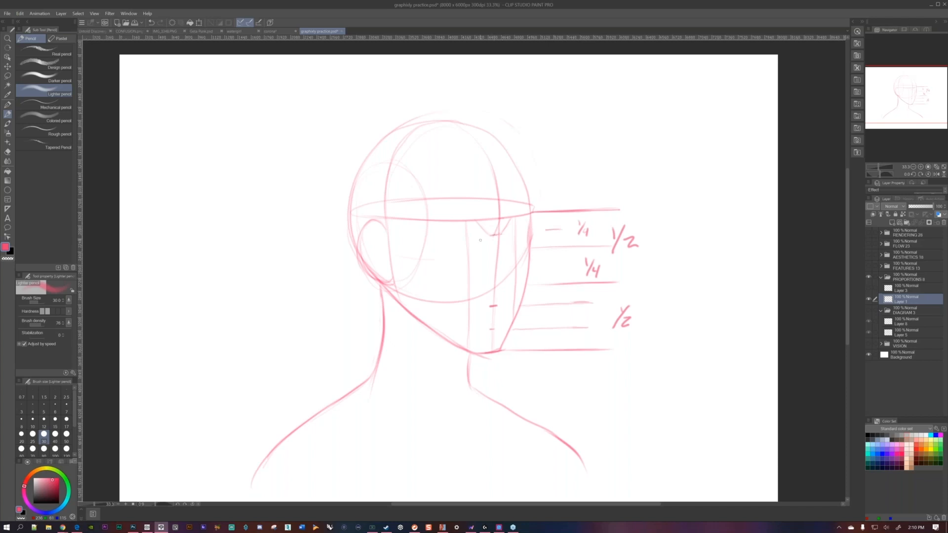
# - Retrace the skull's side contour above the ear and the jaw corner below it
pyautogui.moveTo(492, 325); pyautogui.dragTo(496, 313)
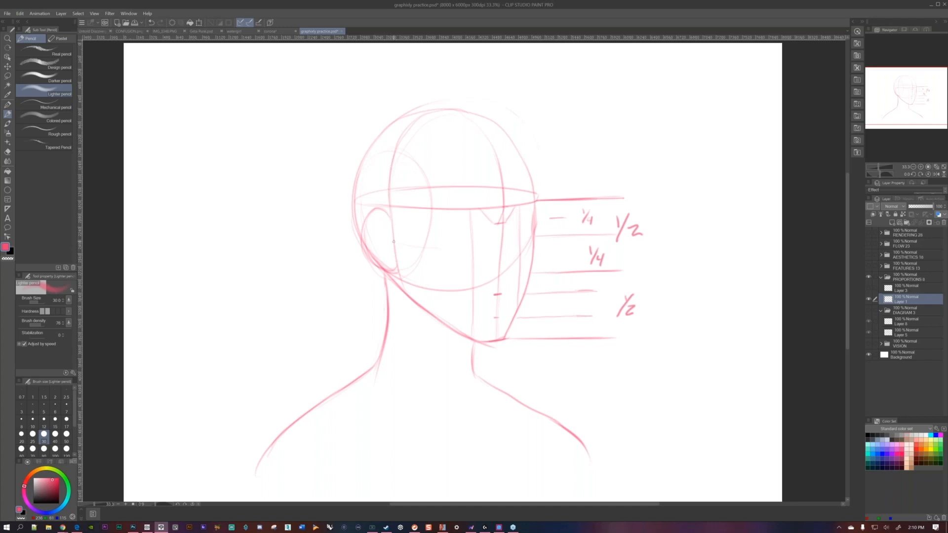
pyautogui.moveTo(363, 171); pyautogui.dragTo(359, 193)
pyautogui.moveTo(397, 270); pyautogui.dragTo(406, 293)
# - Show and select the upper layer in the PROPORTIONS folder and sketch rounded eye shapes inside the sockets
pyautogui.click(869, 290)
pyautogui.click(897, 288)
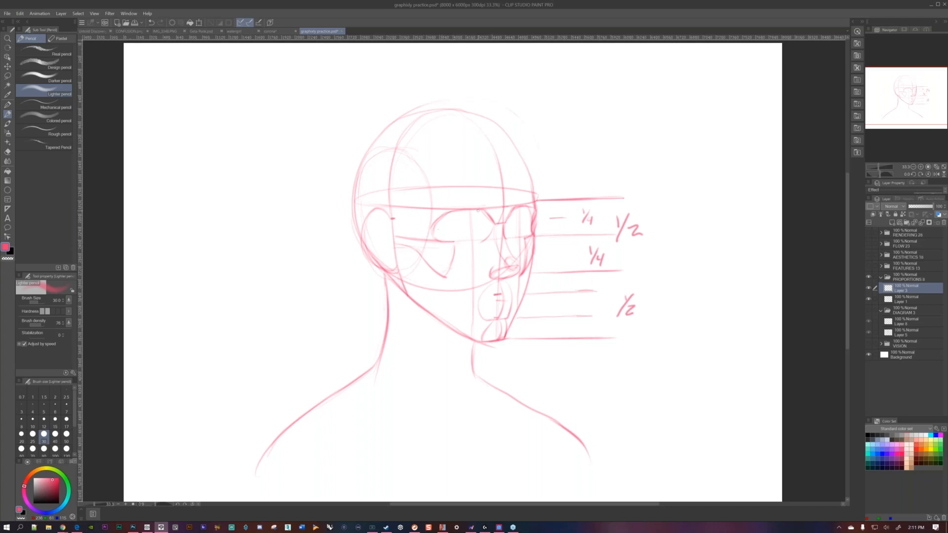
pyautogui.moveTo(451, 242)
pyautogui.mouseDown()
pyautogui.moveTo(466, 209)
pyautogui.moveTo(460, 242)
pyautogui.moveTo(527, 204)
pyautogui.moveTo(528, 224)
pyautogui.mouseUp()
# - Switch to Muscle Premium, highlight the skull's right zygomatic bone to compare it with the sketched cheekbone, and return to the drawing
pyautogui.click(443, 528)
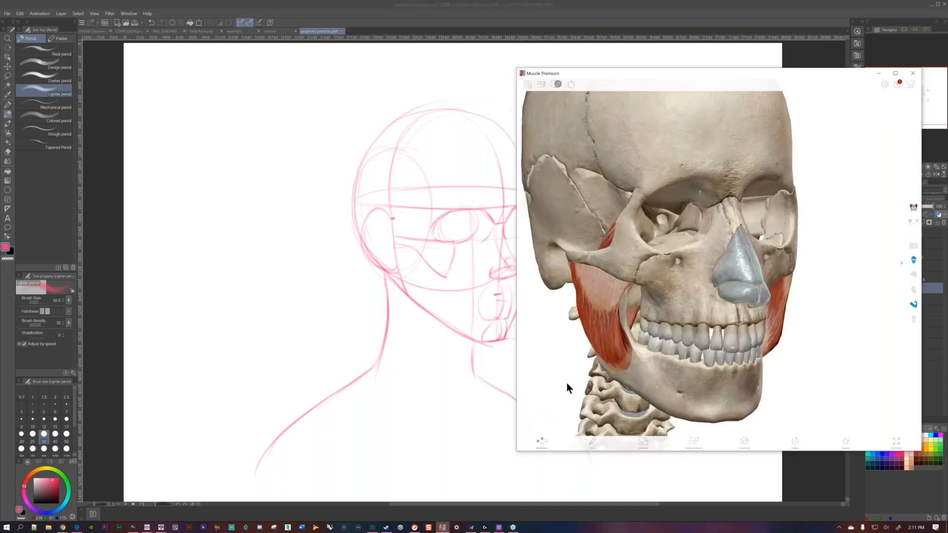
pyautogui.scroll(-3, 651, 327)
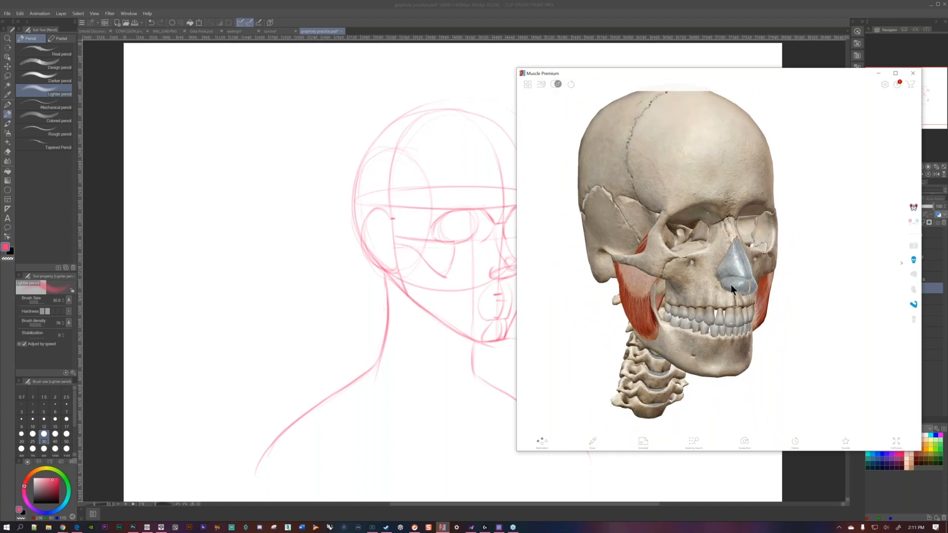
pyautogui.click(635, 256)
pyautogui.scroll(2, 653, 257)
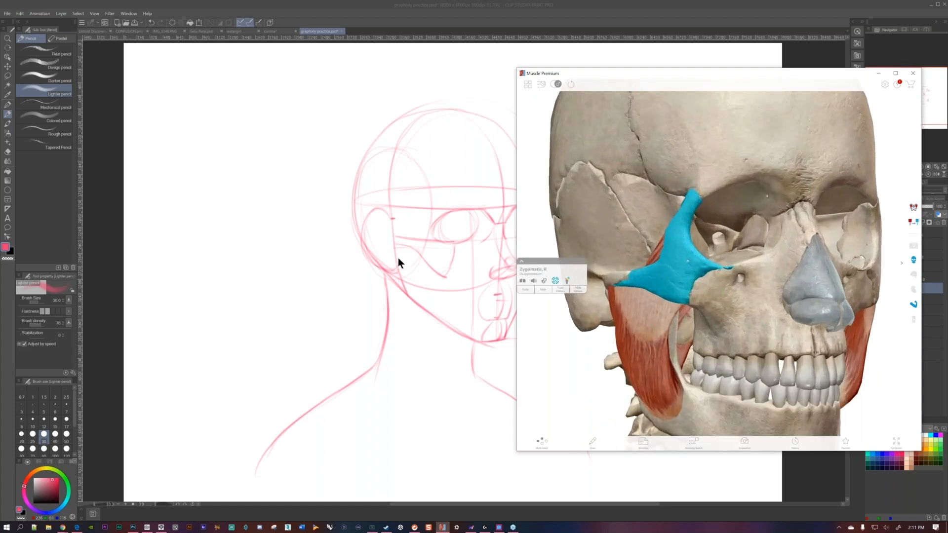
pyautogui.click(399, 258)
pyautogui.hotkey('ctrl', 'z')
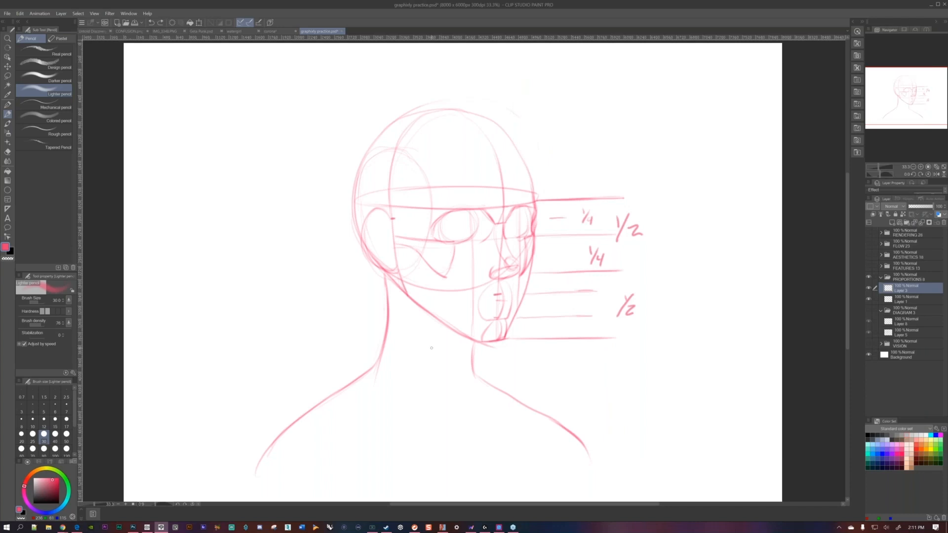
# - Switch to Muscle Premium again, study the highlighted cheekbone against the nose and jaw, and return to the drawing
pyautogui.click(443, 527)
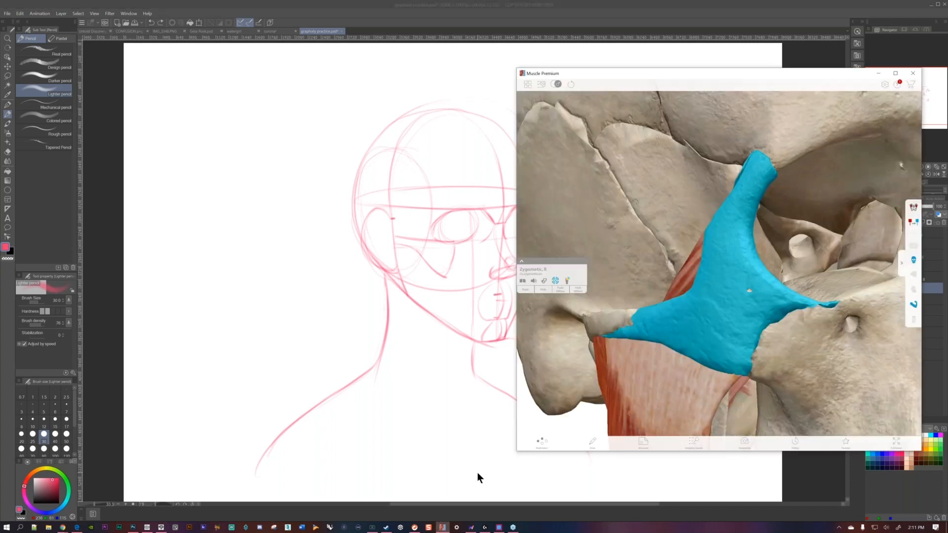
pyautogui.scroll(-8, 715, 361)
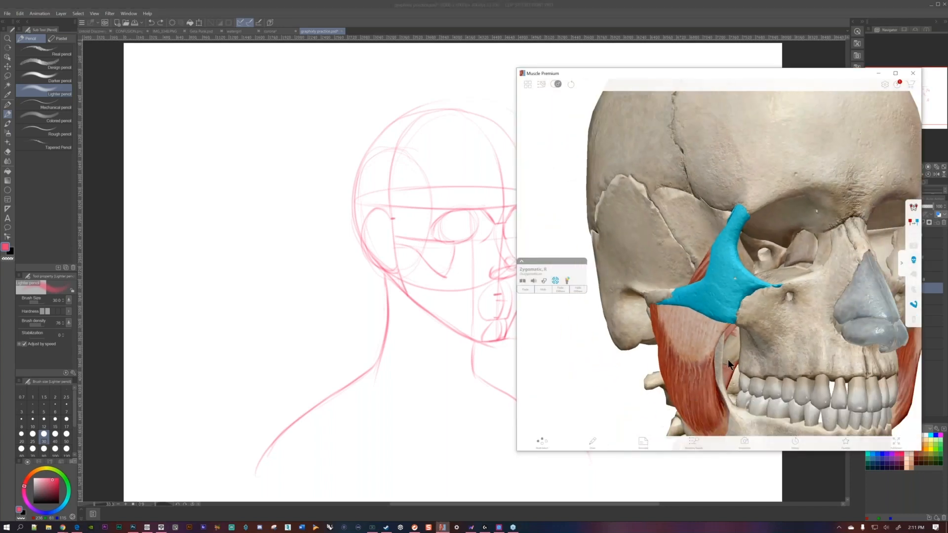
pyautogui.moveTo(806, 340); pyautogui.dragTo(706, 306)
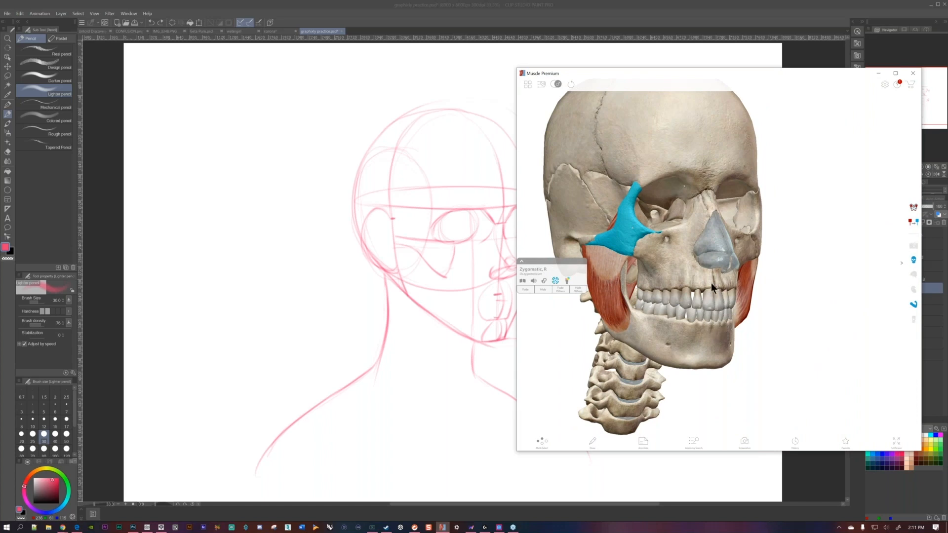
pyautogui.click(476, 325)
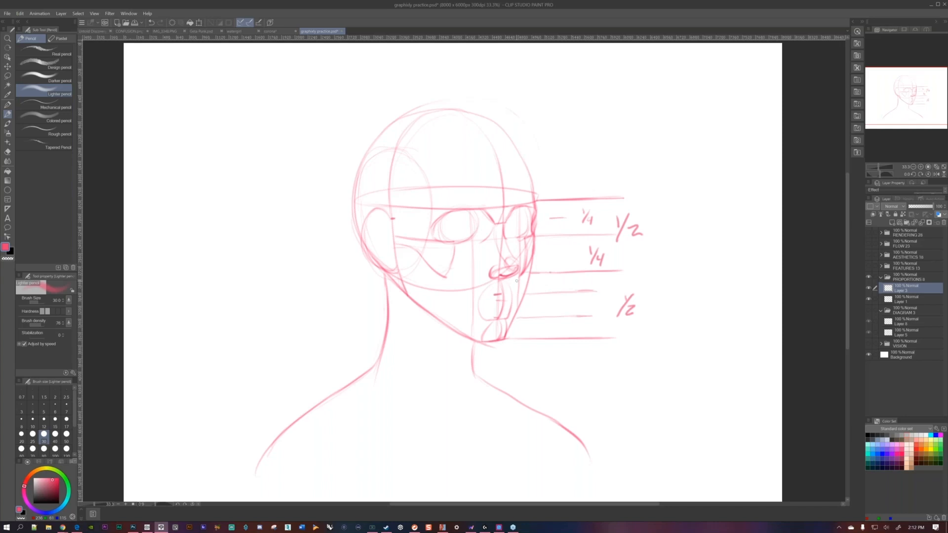
# - Retrace the outer edges of the near and far eye sockets
pyautogui.moveTo(548, 295); pyautogui.dragTo(566, 279)
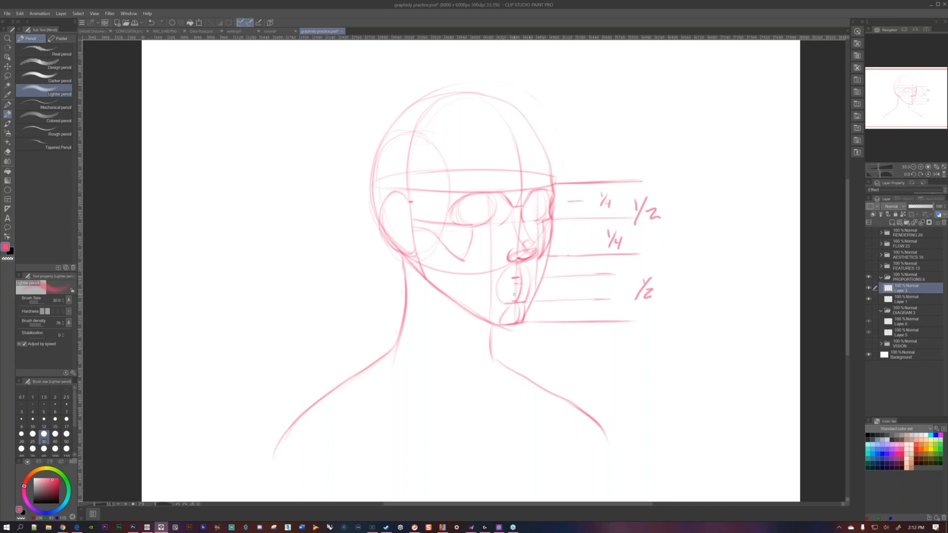
pyautogui.moveTo(512, 301); pyautogui.dragTo(508, 319)
pyautogui.moveTo(452, 227); pyautogui.dragTo(464, 246)
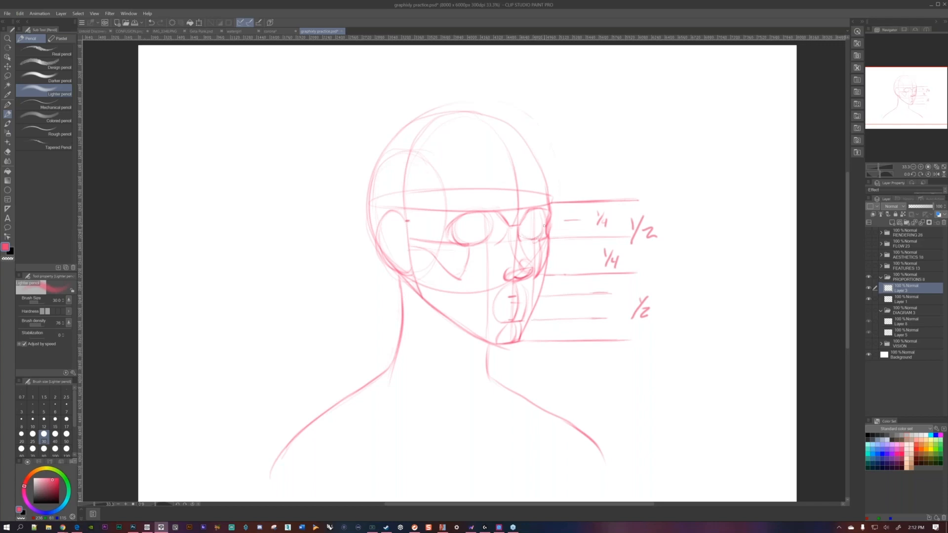
pyautogui.moveTo(543, 215); pyautogui.dragTo(535, 240)
pyautogui.moveTo(509, 213)
pyautogui.mouseDown()
pyautogui.moveTo(520, 221)
pyautogui.moveTo(506, 221)
pyautogui.moveTo(510, 212)
pyautogui.mouseUp()
pyautogui.hotkey('ctrl', 'z')
pyautogui.hotkey('ctrl', 'z')
pyautogui.hotkey('ctrl', 'z')
pyautogui.hotkey('ctrl', 'z')
pyautogui.hotkey('ctrl', 'z')
pyautogui.hotkey('ctrl', 'z')
pyautogui.hotkey('ctrl', 'z')
pyautogui.moveTo(500, 213); pyautogui.dragTo(519, 232)
pyautogui.moveTo(528, 219); pyautogui.dragTo(520, 230)
pyautogui.hotkey('ctrl', 'z')
pyautogui.hotkey('ctrl', 'z')
pyautogui.hotkey('ctrl', 'z')
pyautogui.hotkey('ctrl', 'z')
pyautogui.hotkey('ctrl', 'z')
pyautogui.hotkey('ctrl', 'z')
pyautogui.hotkey('ctrl', 'z')
# - Darken the near eye socket's outline, check the eye and nose area on the Muscle Premium skull, and return to the drawing
pyautogui.moveTo(447, 227); pyautogui.dragTo(476, 210)
pyautogui.click(442, 528)
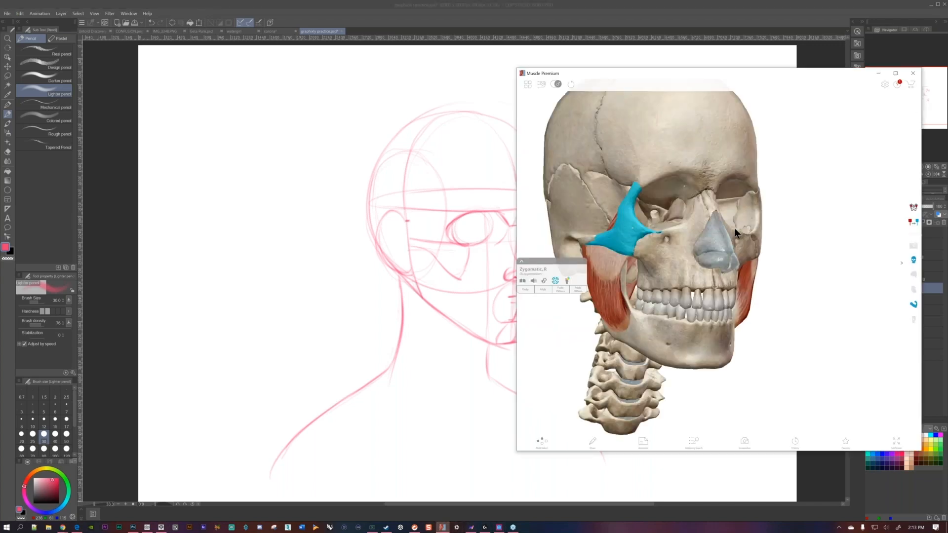
pyautogui.click(483, 226)
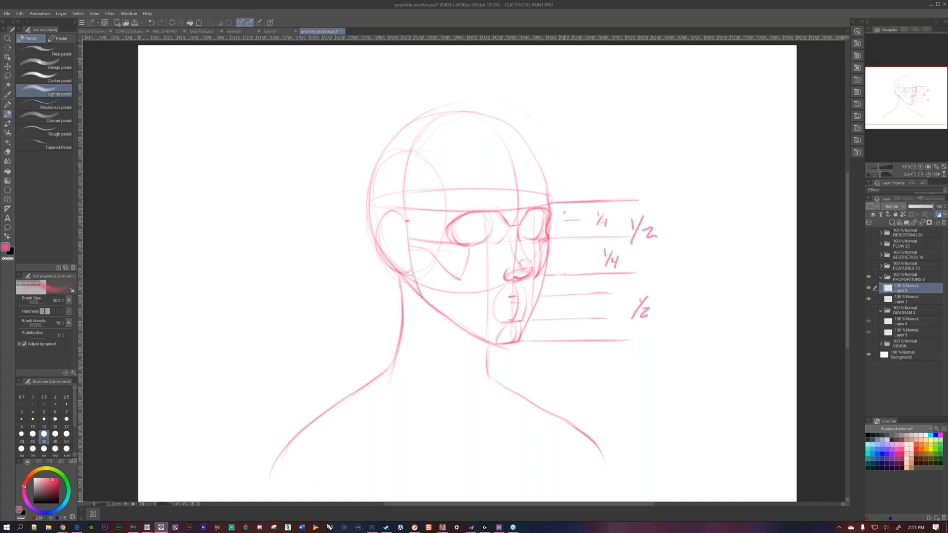
# - Sketch the nose bridge's side lines down from between the sockets and round off the nose tip
pyautogui.scroll(2, 564, 213)
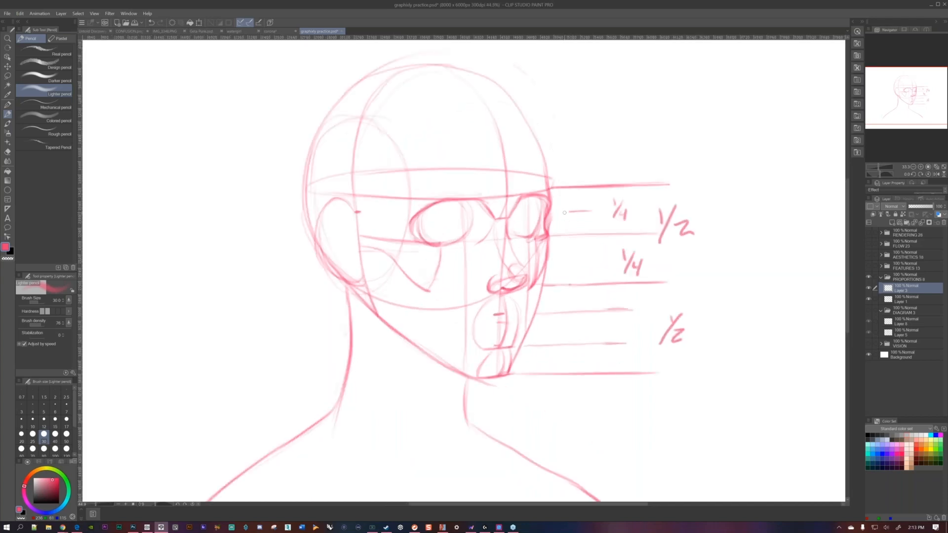
pyautogui.moveTo(574, 252); pyautogui.dragTo(599, 224)
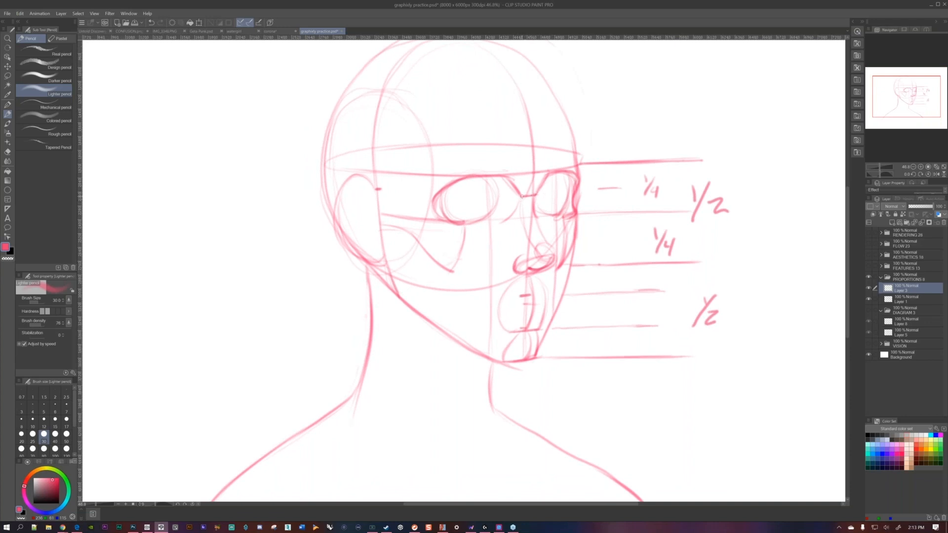
pyautogui.moveTo(521, 199)
pyautogui.mouseDown()
pyautogui.moveTo(525, 232)
pyautogui.moveTo(543, 257)
pyautogui.mouseUp()
pyautogui.moveTo(533, 209); pyautogui.dragTo(555, 254)
pyautogui.moveTo(544, 249)
pyautogui.mouseDown()
pyautogui.moveTo(553, 244)
pyautogui.moveTo(537, 252)
pyautogui.moveTo(544, 243)
pyautogui.moveTo(539, 272)
pyautogui.moveTo(549, 269)
pyautogui.moveTo(516, 268)
pyautogui.mouseUp()
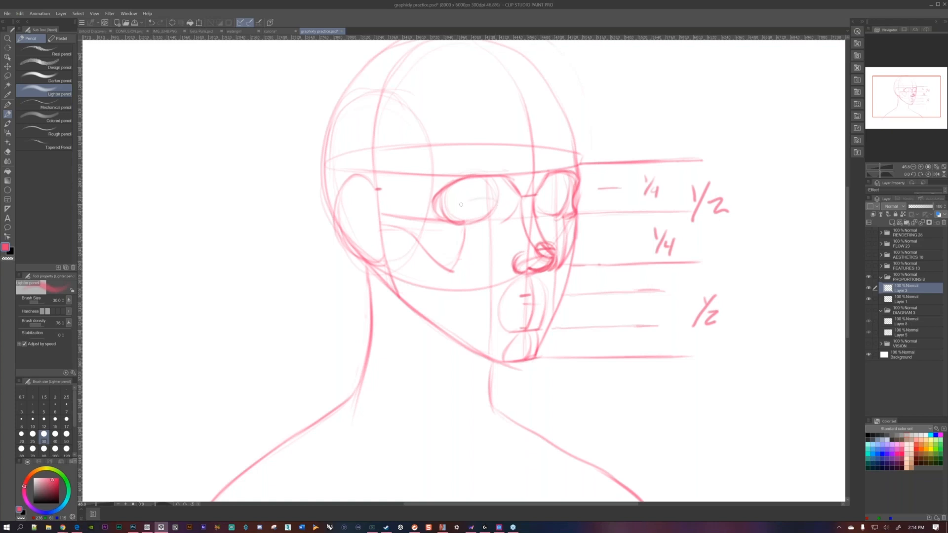
# - Sketch almond-shaped eyes with lids and inner corners inside both eye sockets
pyautogui.moveTo(479, 177); pyautogui.dragTo(466, 220)
pyautogui.moveTo(459, 207)
pyautogui.mouseDown()
pyautogui.moveTo(494, 200)
pyautogui.moveTo(458, 208)
pyautogui.moveTo(499, 207)
pyautogui.mouseUp()
pyautogui.moveTo(567, 202)
pyautogui.mouseDown()
pyautogui.moveTo(537, 204)
pyautogui.moveTo(565, 197)
pyautogui.mouseUp()
pyautogui.moveTo(567, 207); pyautogui.dragTo(538, 207)
pyautogui.moveTo(512, 185); pyautogui.dragTo(462, 183)
pyautogui.moveTo(506, 158); pyautogui.dragTo(485, 158)
pyautogui.hotkey('ctrl', 'z')
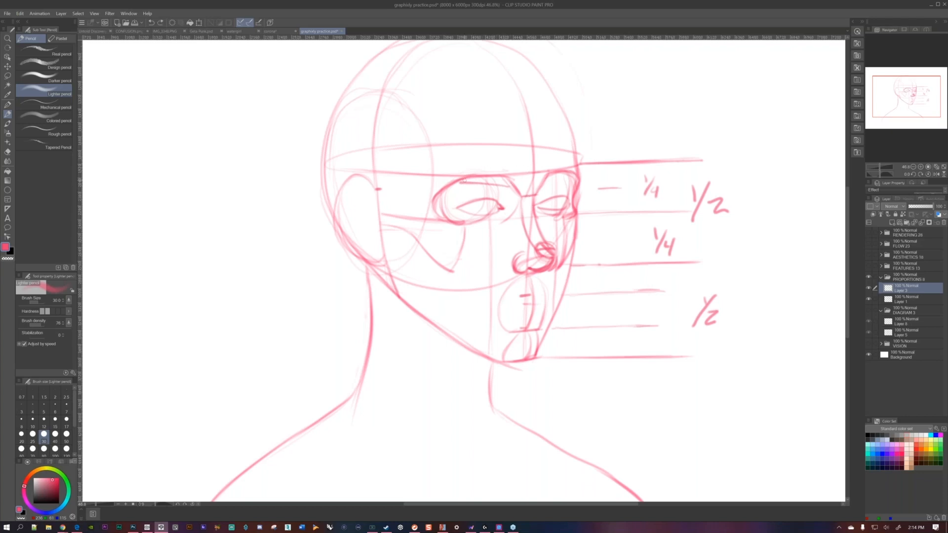
# - Retrace the upper edges of both sockets and mark the brow plane above the nose bridge
pyautogui.moveTo(456, 178)
pyautogui.mouseDown()
pyautogui.moveTo(435, 192)
pyautogui.moveTo(468, 181)
pyautogui.mouseUp()
pyautogui.moveTo(560, 172); pyautogui.dragTo(578, 179)
pyautogui.moveTo(535, 179); pyautogui.dragTo(522, 187)
pyautogui.moveTo(522, 189); pyautogui.dragTo(539, 195)
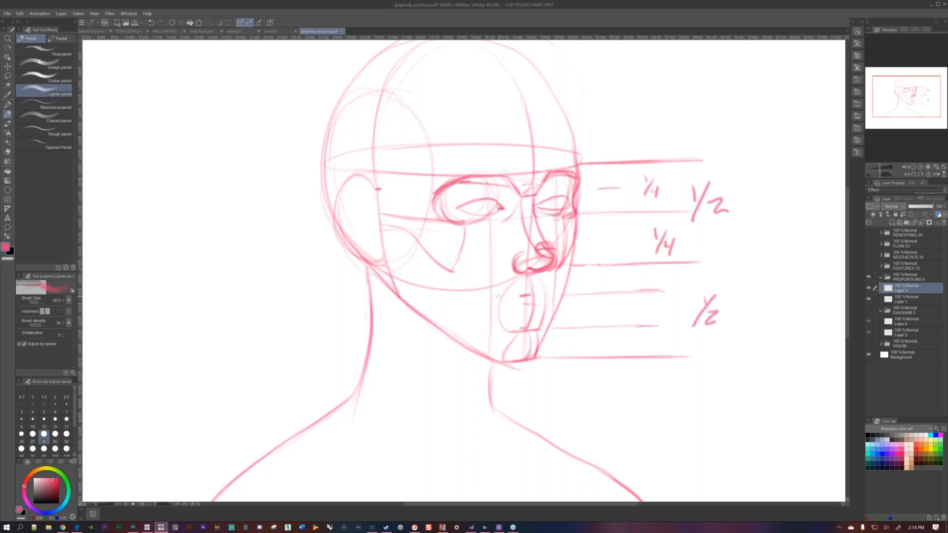
# - Mark the mouth corner below the near eye and try sketching the lips around the mouth guides
pyautogui.moveTo(491, 218); pyautogui.dragTo(492, 262)
pyautogui.moveTo(532, 304)
pyautogui.mouseDown()
pyautogui.moveTo(539, 293)
pyautogui.moveTo(523, 305)
pyautogui.moveTo(552, 302)
pyautogui.mouseUp()
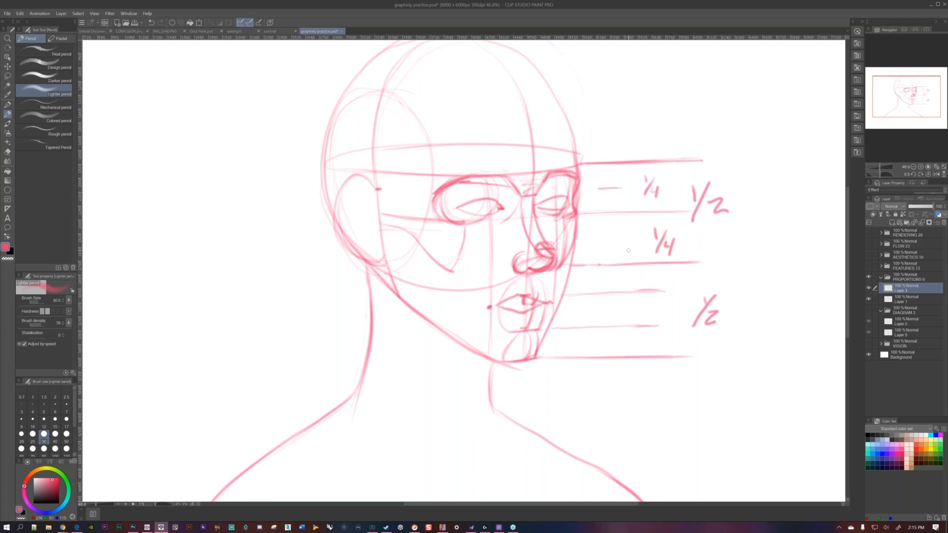
pyautogui.hotkey('ctrl', 'z')
pyautogui.hotkey('ctrl', 'z')
pyautogui.hotkey('ctrl', 'z')
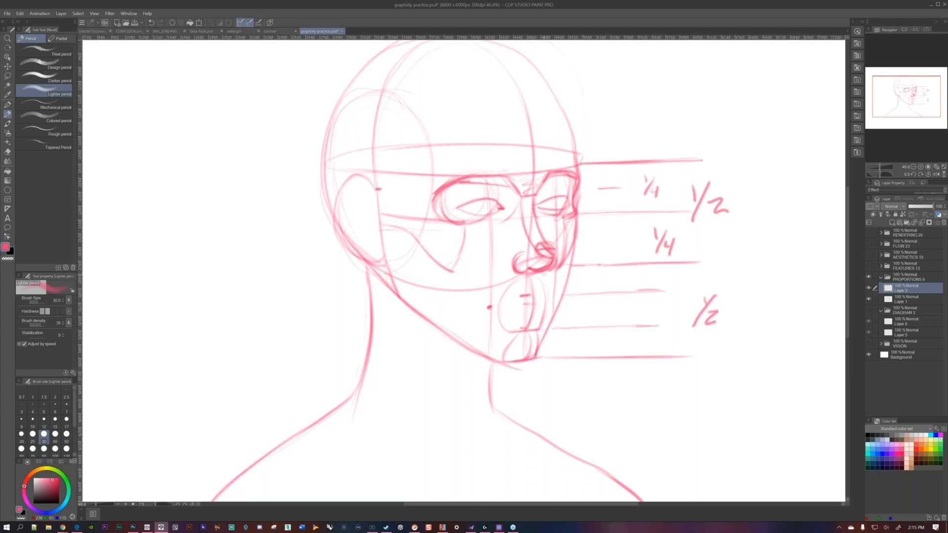
pyautogui.moveTo(527, 304)
pyautogui.mouseDown()
pyautogui.moveTo(537, 293)
pyautogui.moveTo(532, 302)
pyautogui.mouseUp()
pyautogui.press('e')
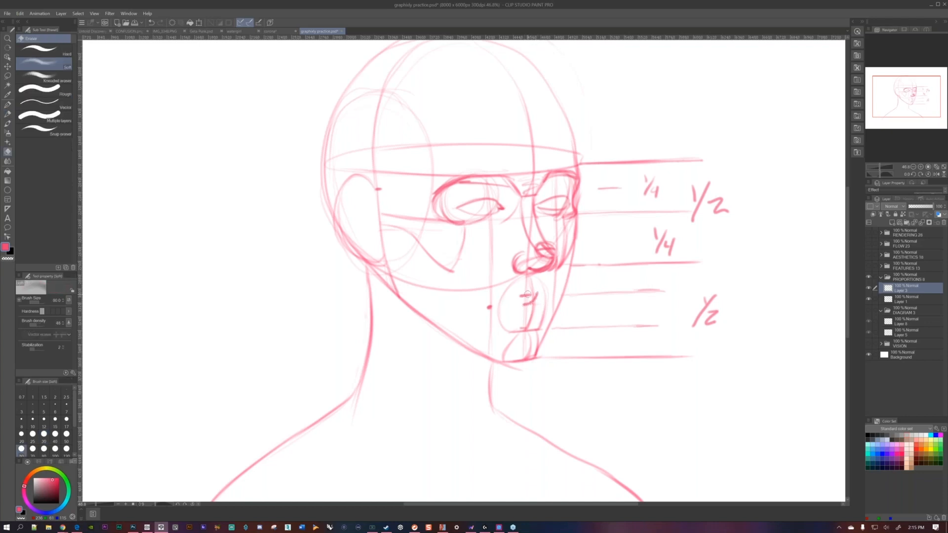
pyautogui.press('p')
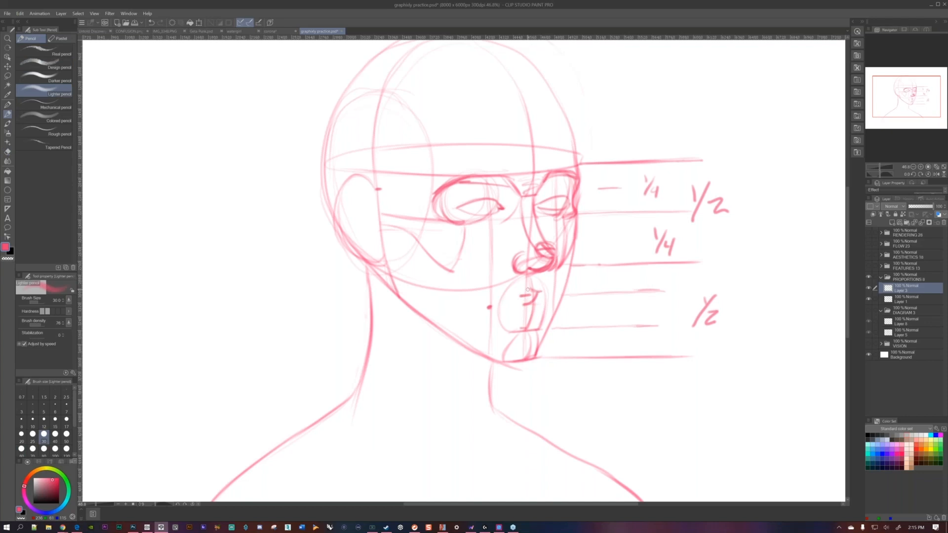
pyautogui.moveTo(544, 293)
pyautogui.mouseDown()
pyautogui.moveTo(551, 306)
pyautogui.moveTo(521, 292)
pyautogui.moveTo(493, 306)
pyautogui.moveTo(501, 318)
pyautogui.mouseUp()
pyautogui.hotkey('ctrl', 'z')
# - Hide and collapse the PROPORTIONS folder, and show and expand the FEATURES folder
pyautogui.click(869, 277)
pyautogui.click(881, 277)
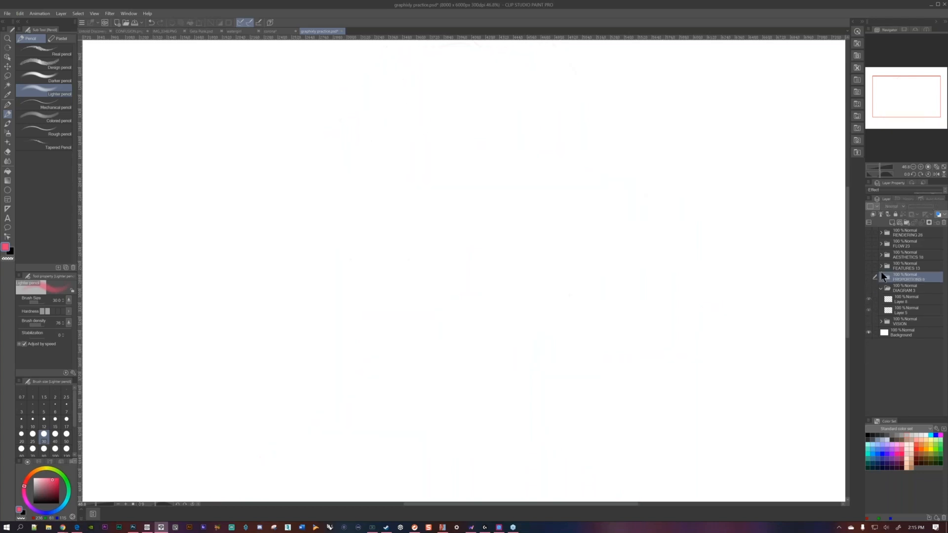
pyautogui.click(870, 266)
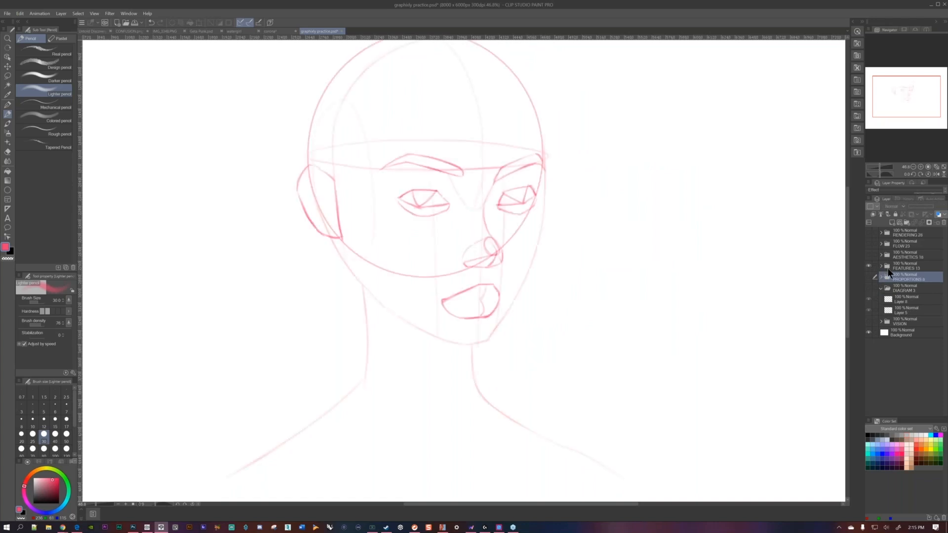
pyautogui.click(892, 267)
pyautogui.click(882, 267)
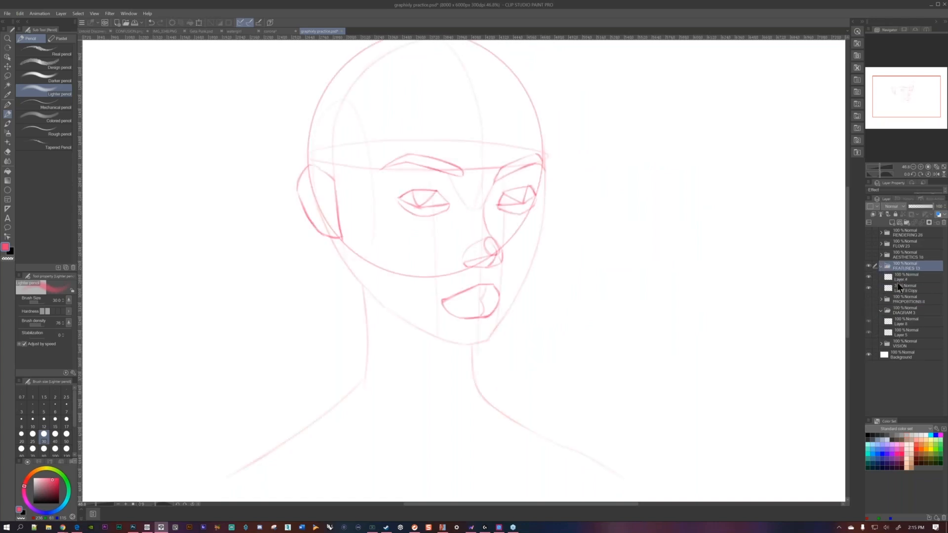
# - Compare the base head with and without the features drawing, and select the upper layer in the FEATURES folder
pyautogui.click(869, 278)
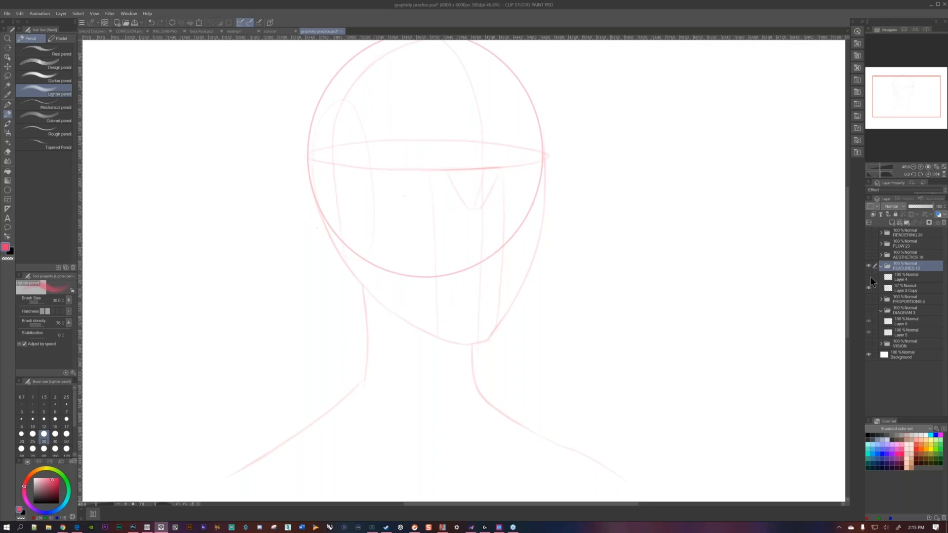
pyautogui.click(869, 277)
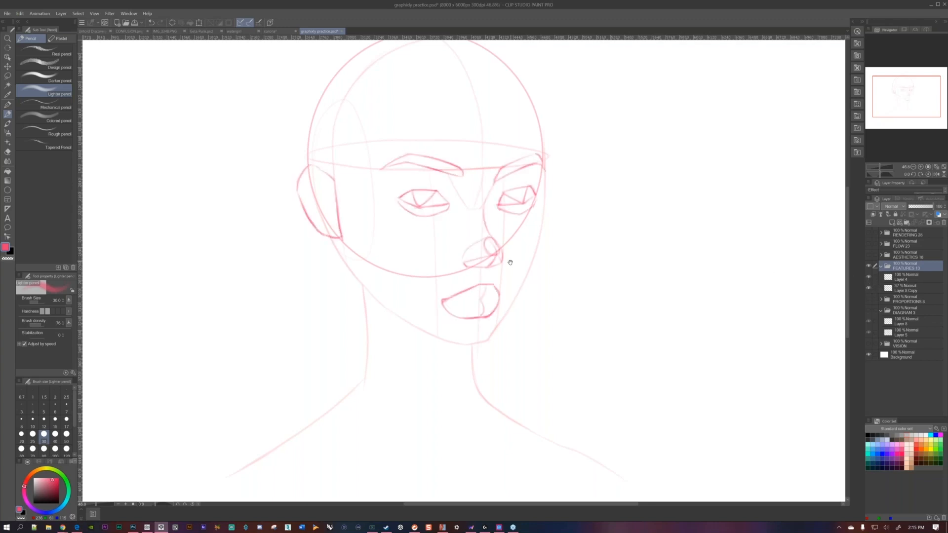
pyautogui.scroll(2, 512, 271)
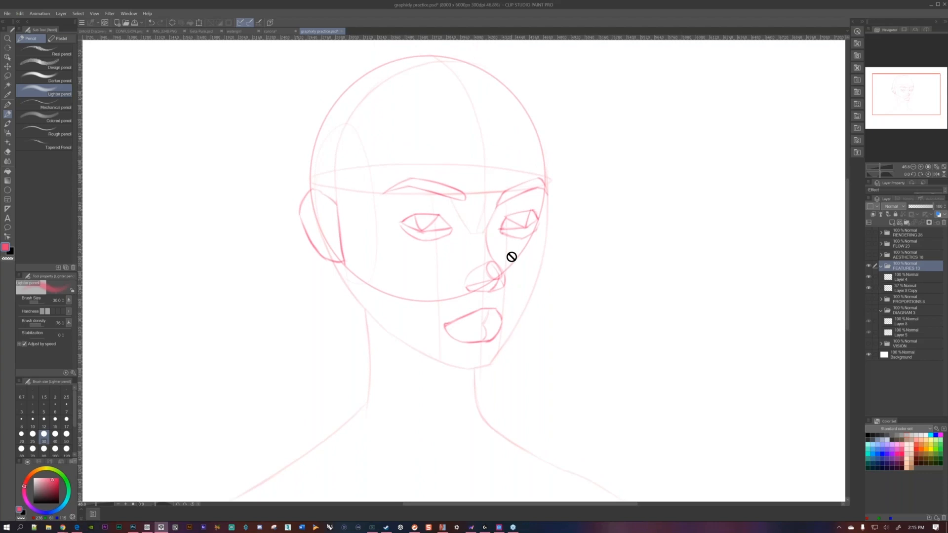
pyautogui.hscroll(-2, 511, 257)
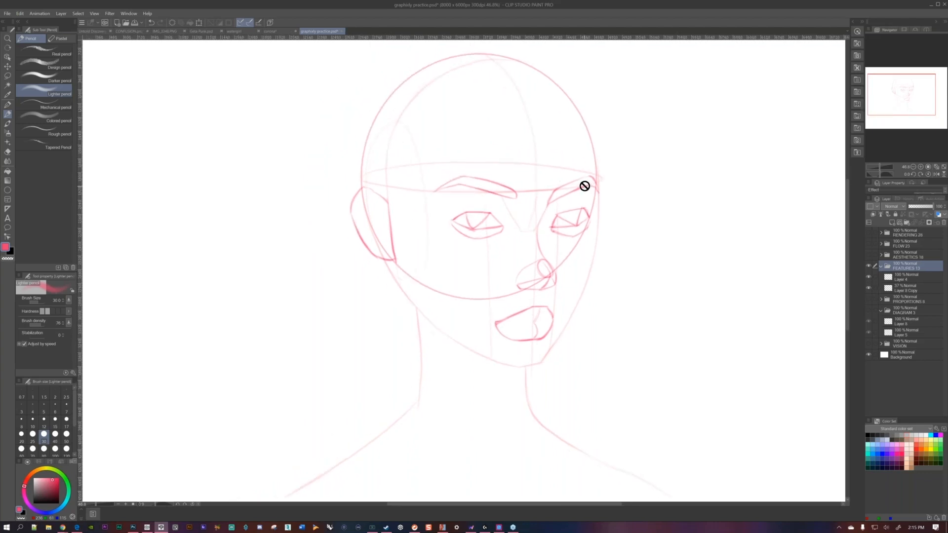
pyautogui.click(907, 277)
pyautogui.moveTo(540, 266); pyautogui.dragTo(553, 258)
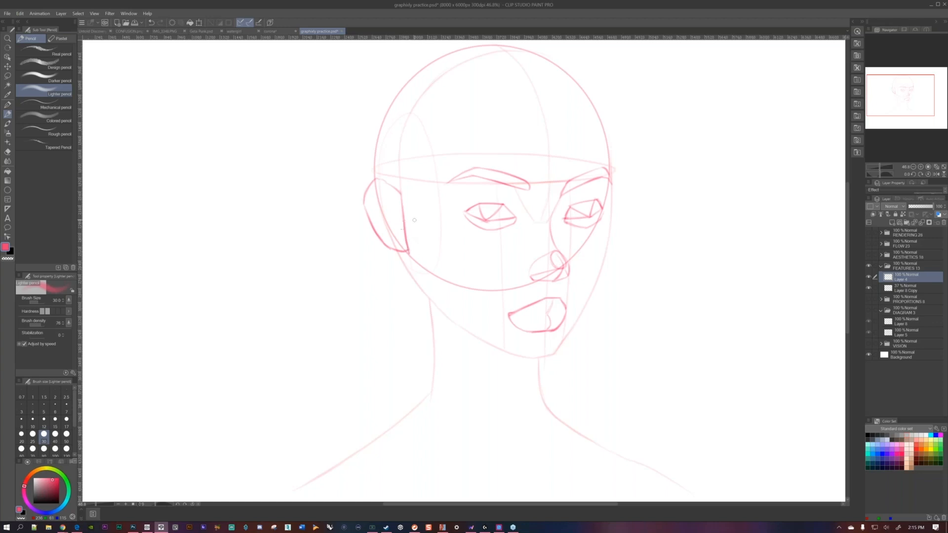
pyautogui.moveTo(378, 178); pyautogui.dragTo(388, 183)
pyautogui.scroll(-1, 519, 249)
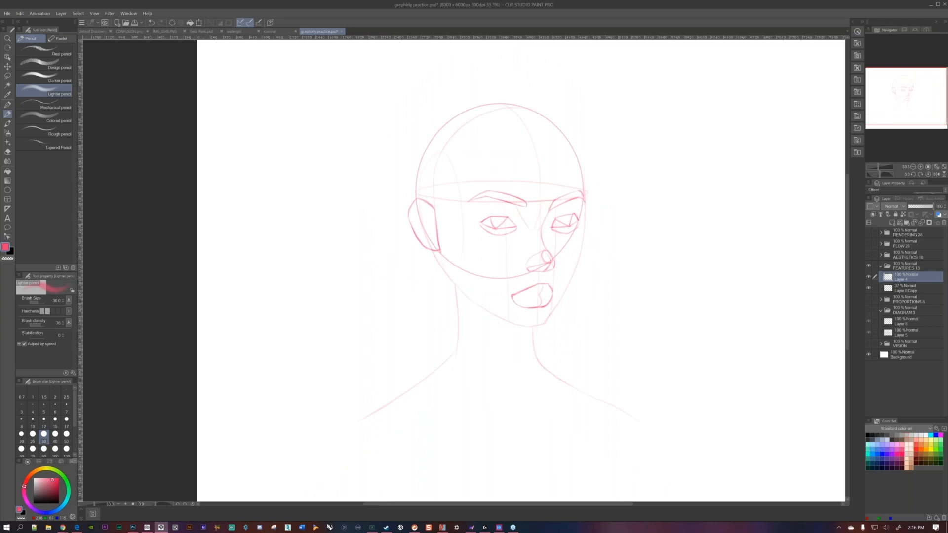
pyautogui.scroll(1, 559, 227)
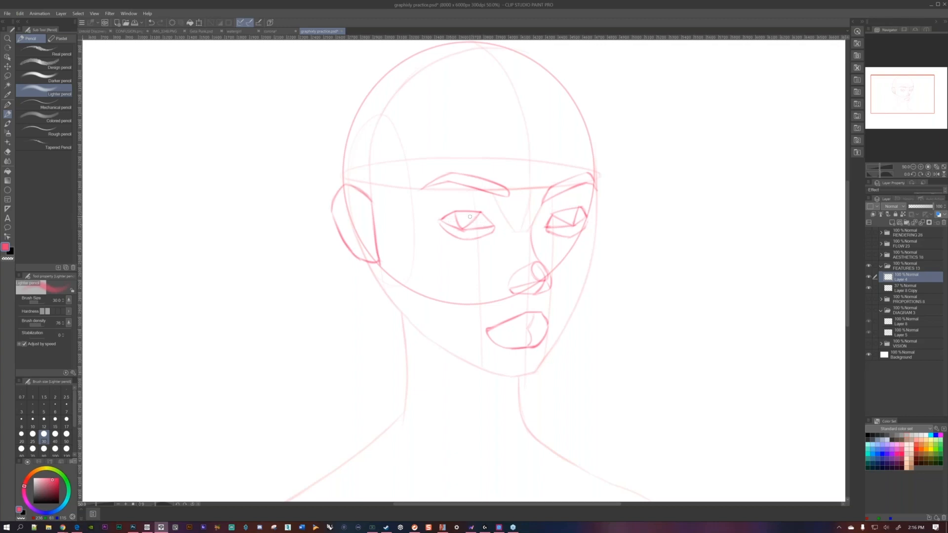
pyautogui.moveTo(461, 220); pyautogui.dragTo(461, 215)
pyautogui.moveTo(457, 213); pyautogui.dragTo(466, 227)
pyautogui.moveTo(558, 214)
pyautogui.mouseDown()
pyautogui.moveTo(564, 226)
pyautogui.moveTo(582, 214)
pyautogui.mouseUp()
pyautogui.hotkey('ctrl', 'z')
pyautogui.hotkey('ctrl', 'z')
pyautogui.hotkey('ctrl', 'z')
# - Reduce the pencil's brush size to 12 and sketch finer iris and lid curves within both angular eyes
pyautogui.press('[')
pyautogui.press('[')
pyautogui.press('[')
pyautogui.press('[')
pyautogui.press('[')
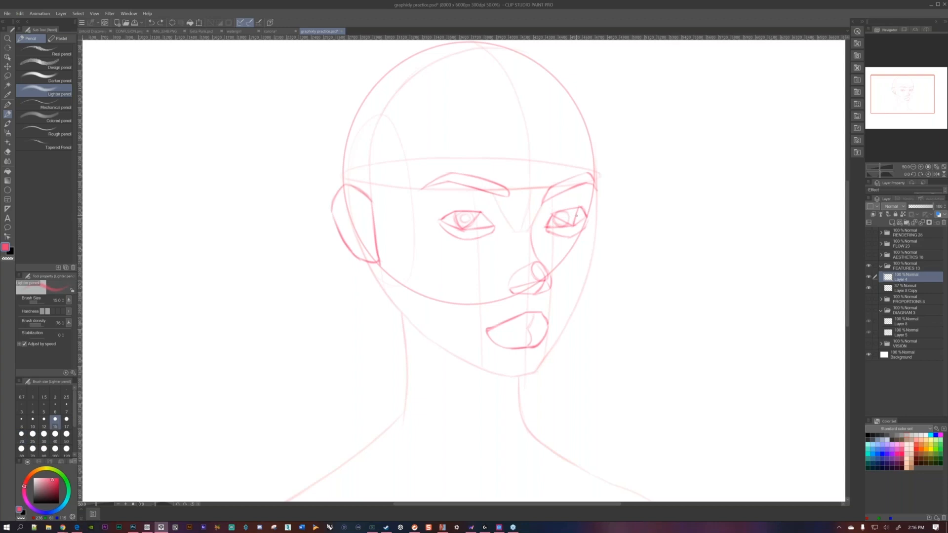
pyautogui.moveTo(562, 218); pyautogui.dragTo(580, 217)
pyautogui.moveTo(473, 218); pyautogui.dragTo(485, 223)
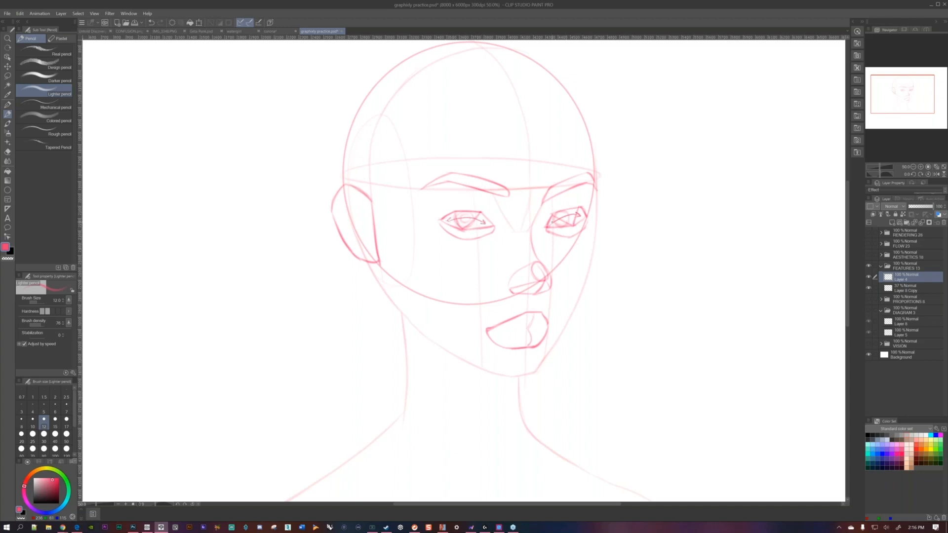
pyautogui.moveTo(457, 215)
pyautogui.mouseDown()
pyautogui.moveTo(471, 228)
pyautogui.moveTo(487, 213)
pyautogui.moveTo(472, 228)
pyautogui.moveTo(482, 214)
pyautogui.moveTo(455, 213)
pyautogui.moveTo(466, 225)
pyautogui.moveTo(575, 215)
pyautogui.mouseUp()
pyautogui.moveTo(562, 209); pyautogui.dragTo(558, 224)
pyautogui.hotkey('ctrl', 'z')
pyautogui.hotkey('ctrl', 'z')
# - Sketch a small faceted nose-base wedge with a circle above it beside the face
pyautogui.moveTo(539, 283); pyautogui.dragTo(552, 271)
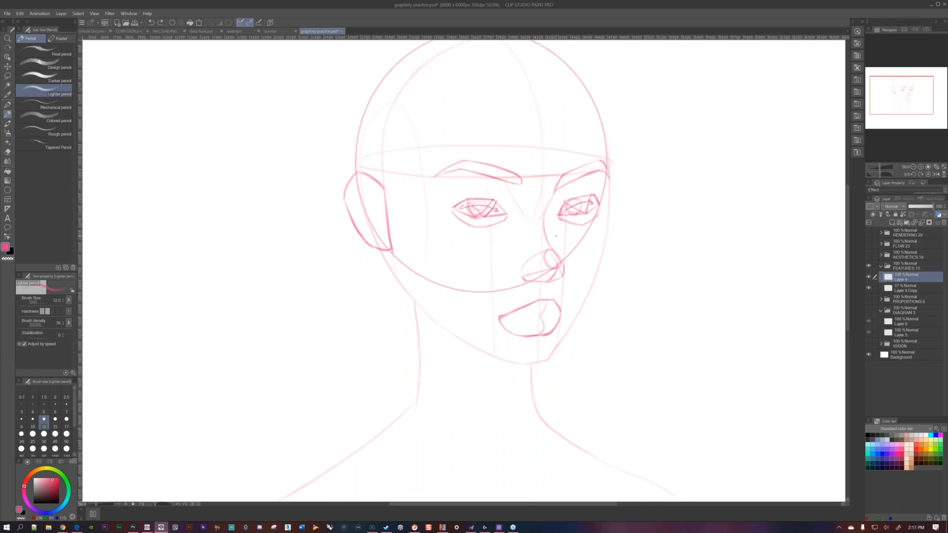
pyautogui.moveTo(638, 277)
pyautogui.mouseDown()
pyautogui.moveTo(669, 264)
pyautogui.moveTo(677, 274)
pyautogui.moveTo(664, 282)
pyautogui.moveTo(677, 273)
pyautogui.moveTo(669, 283)
pyautogui.mouseUp()
pyautogui.moveTo(676, 262); pyautogui.dragTo(661, 263)
pyautogui.hotkey('ctrl', 'z')
# - Try inner nostril strokes on the nose, undo them, and outline the nose wing from the tip to the base
pyautogui.moveTo(540, 254)
pyautogui.mouseDown()
pyautogui.moveTo(546, 267)
pyautogui.moveTo(561, 266)
pyautogui.mouseUp()
pyautogui.hotkey('ctrl', 'z')
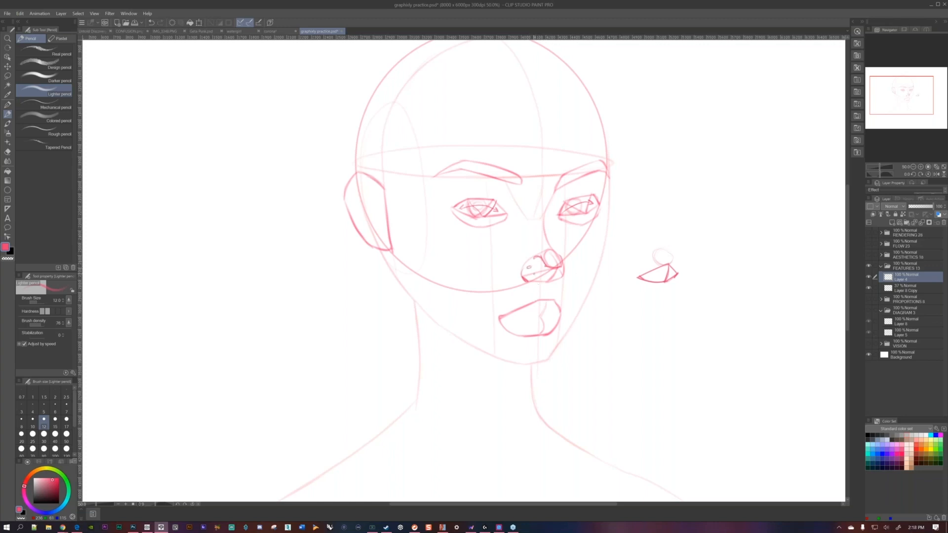
pyautogui.moveTo(530, 268); pyautogui.dragTo(536, 260)
pyautogui.hotkey('ctrl', 'z')
pyautogui.hotkey('ctrl', 'z')
pyautogui.hotkey('ctrl', 'z')
pyautogui.hotkey('ctrl', 'z')
pyautogui.moveTo(549, 250); pyautogui.dragTo(523, 271)
pyautogui.scroll(-5, 534, 202)
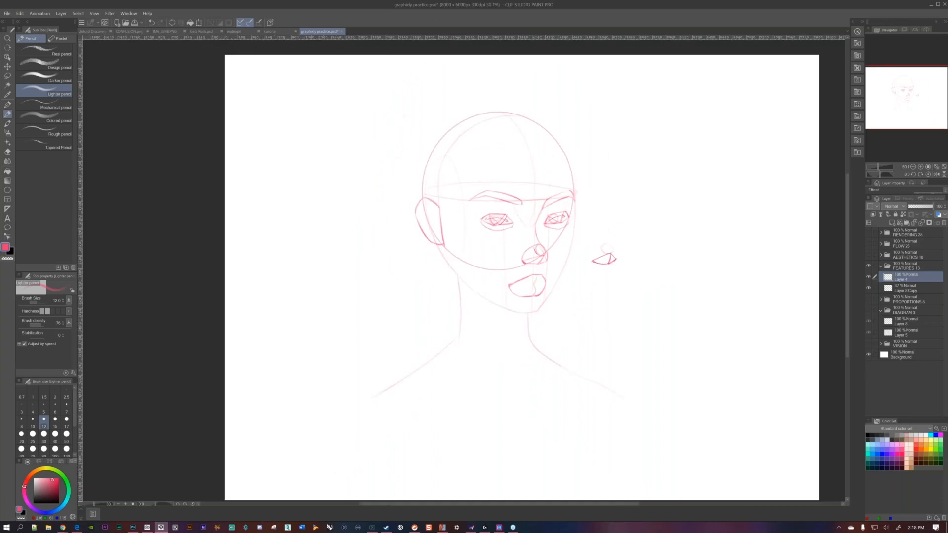
pyautogui.scroll(5, 544, 202)
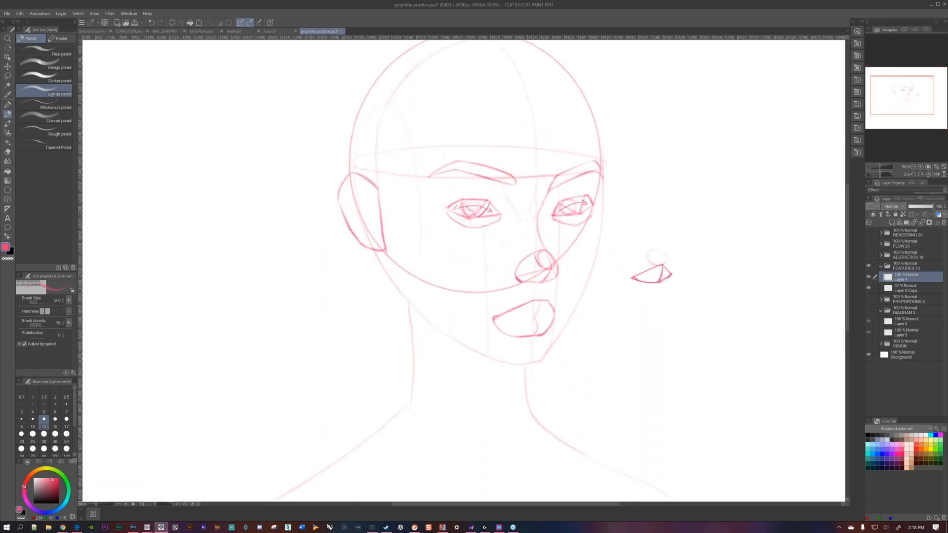
pyautogui.scroll(2, 573, 217)
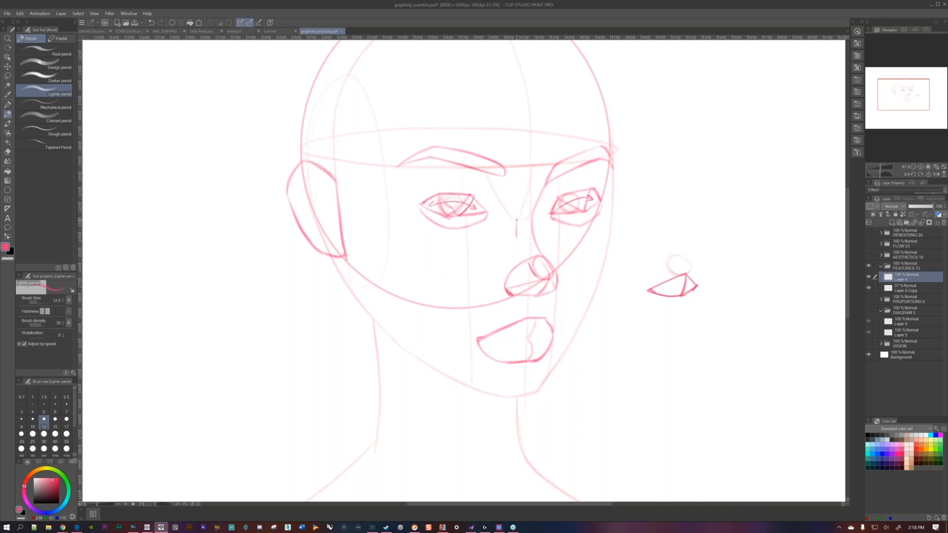
pyautogui.moveTo(515, 240); pyautogui.dragTo(531, 268)
pyautogui.moveTo(514, 211)
pyautogui.mouseDown()
pyautogui.moveTo(523, 253)
pyautogui.moveTo(517, 242)
pyautogui.moveTo(534, 274)
pyautogui.mouseUp()
pyautogui.scroll(-1, 543, 227)
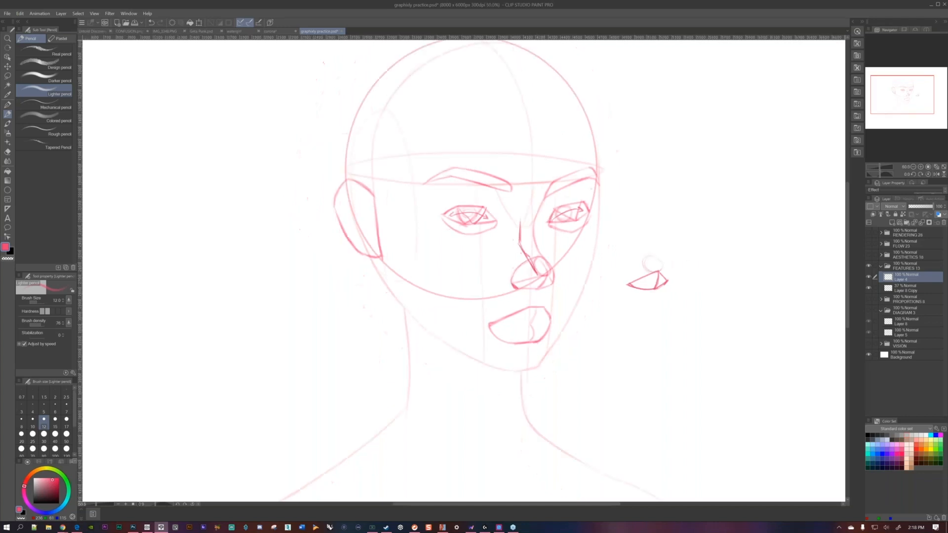
pyautogui.hotkey('ctrl', 'z')
pyautogui.hotkey('ctrl', 'z')
pyautogui.hotkey('ctrl', 'z')
pyautogui.hotkey('ctrl', 'z')
# - Sketch a long flat strip with a curved cross contour and an upward arrow beside the chin
pyautogui.moveTo(543, 266); pyautogui.dragTo(568, 231)
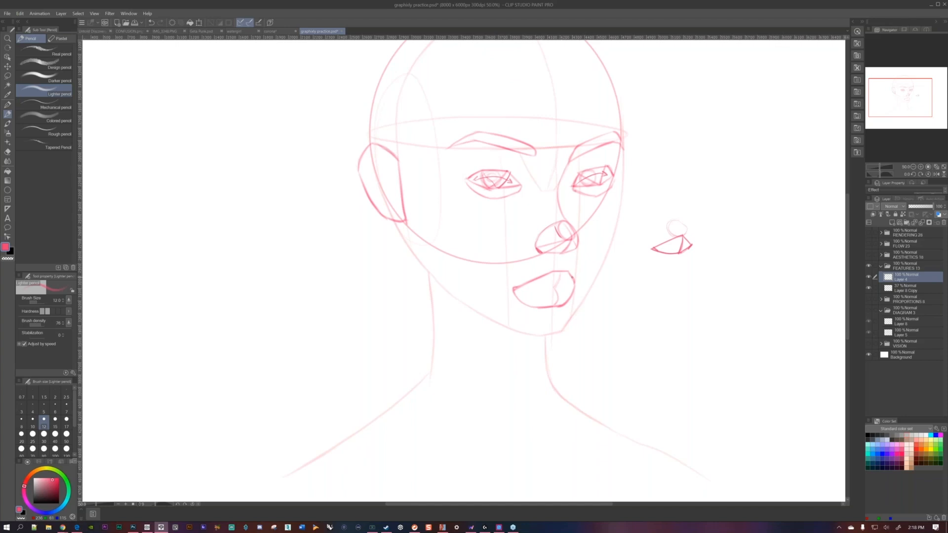
pyautogui.moveTo(618, 324); pyautogui.dragTo(700, 308)
pyautogui.moveTo(643, 327); pyautogui.dragTo(723, 315)
pyautogui.moveTo(678, 322); pyautogui.dragTo(677, 304)
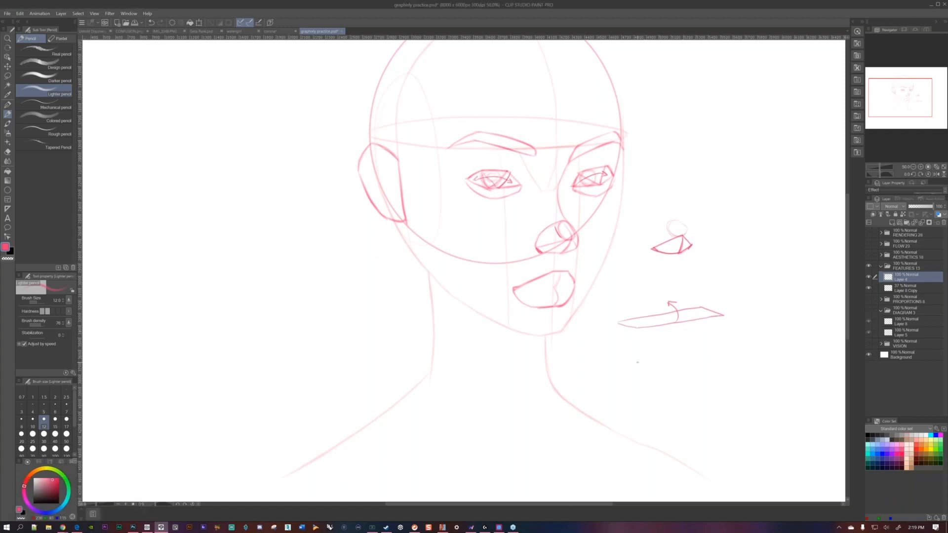
# - Sketch a wavy folded ribbon below the flat strip, marking its end corners and a center contour curve
pyautogui.moveTo(632, 362)
pyautogui.mouseDown()
pyautogui.moveTo(656, 375)
pyautogui.moveTo(669, 348)
pyautogui.moveTo(690, 341)
pyautogui.moveTo(737, 352)
pyautogui.mouseUp()
pyautogui.moveTo(633, 361); pyautogui.dragTo(729, 351)
pyautogui.moveTo(692, 344); pyautogui.dragTo(671, 346)
pyautogui.moveTo(674, 363); pyautogui.dragTo(660, 372)
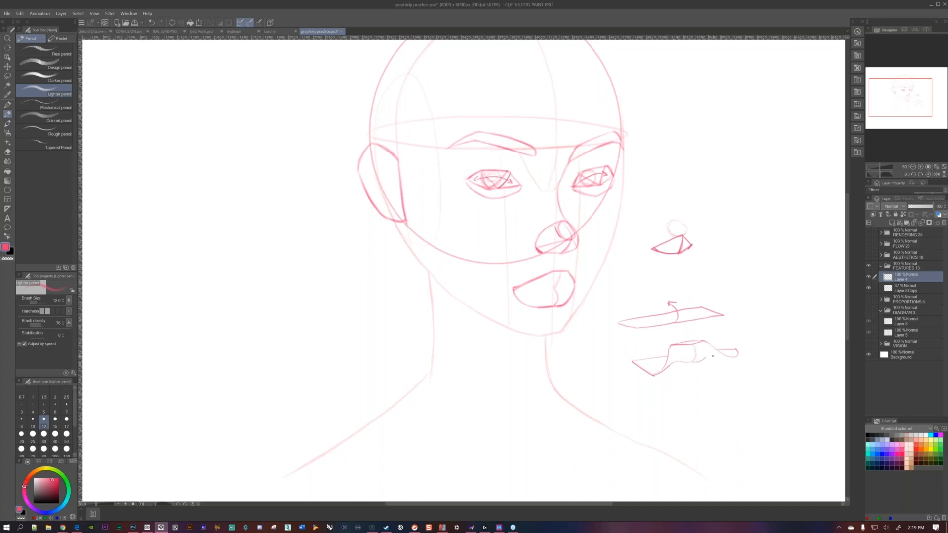
pyautogui.moveTo(711, 355); pyautogui.dragTo(727, 358)
pyautogui.moveTo(693, 363); pyautogui.dragTo(699, 377)
# - Add a small contour mark inside the lips and soften part of it with the eraser
pyautogui.moveTo(545, 288); pyautogui.dragTo(539, 288)
pyautogui.press('e')
pyautogui.moveTo(538, 289); pyautogui.dragTo(536, 289)
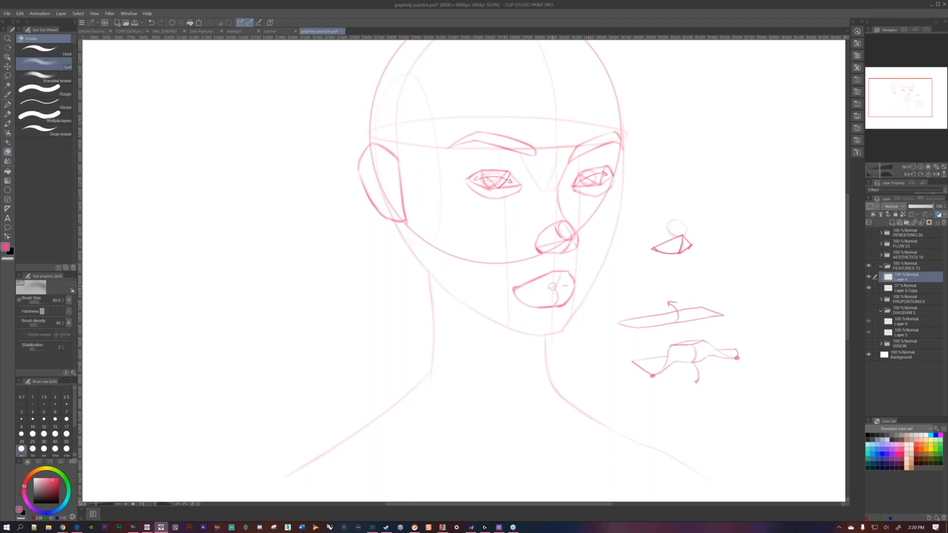
pyautogui.press('p')
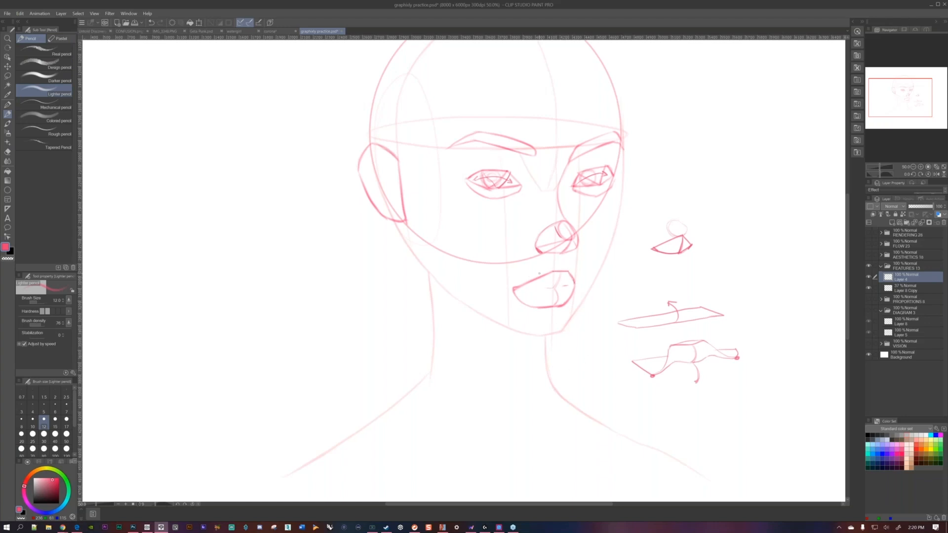
pyautogui.moveTo(540, 268); pyautogui.dragTo(566, 314)
pyautogui.moveTo(501, 187); pyautogui.dragTo(505, 181)
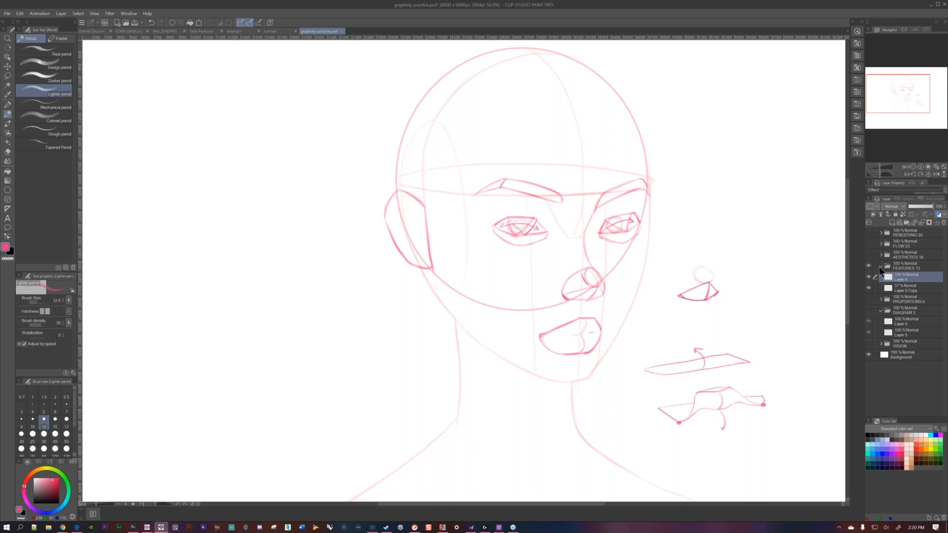
# - Hide and collapse the FEATURES group, show and expand AESTHETICS with its layer active, and briefly overlay the features sketch for comparison
pyautogui.click(870, 266)
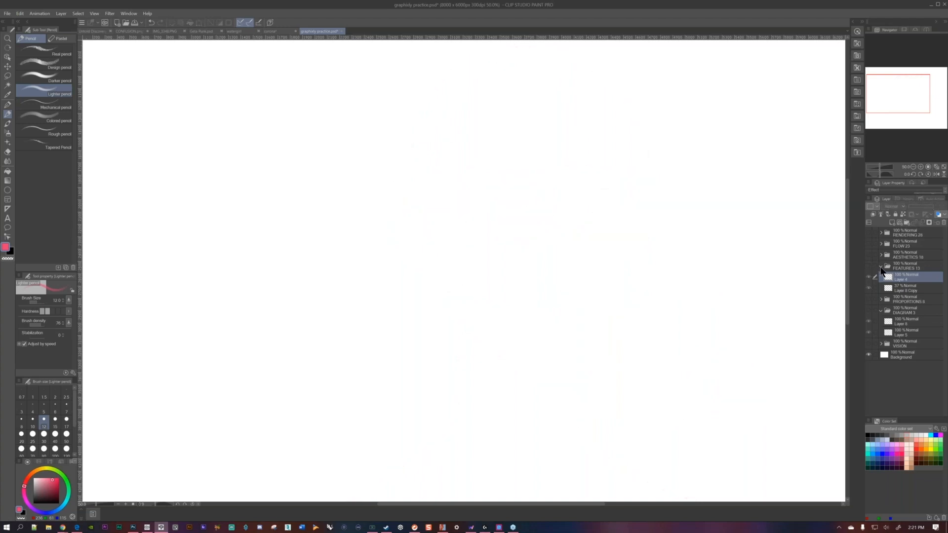
pyautogui.click(882, 265)
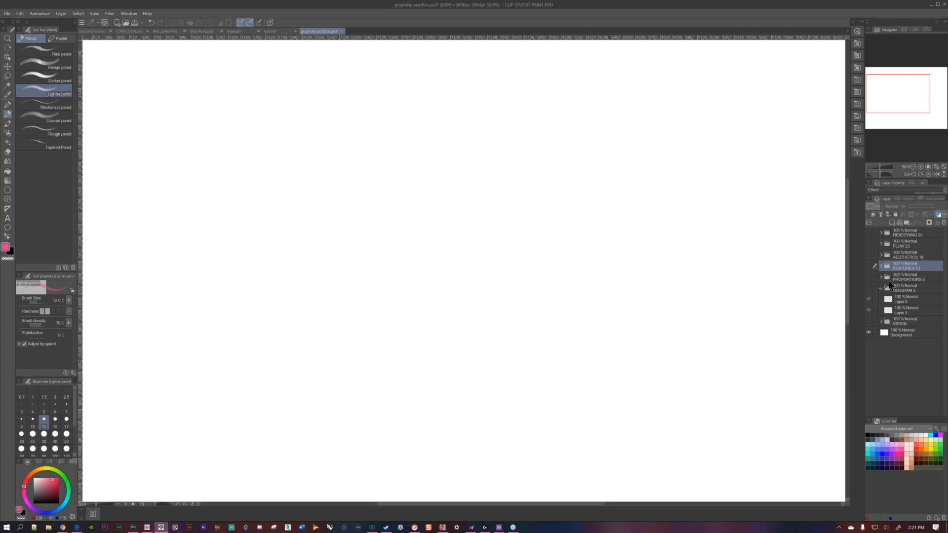
pyautogui.click(881, 256)
pyautogui.click(899, 267)
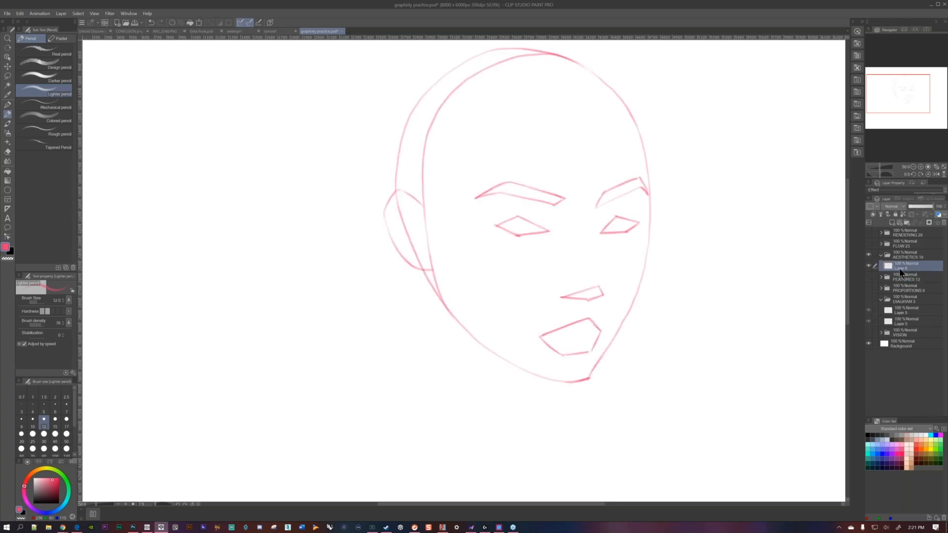
pyautogui.click(870, 277)
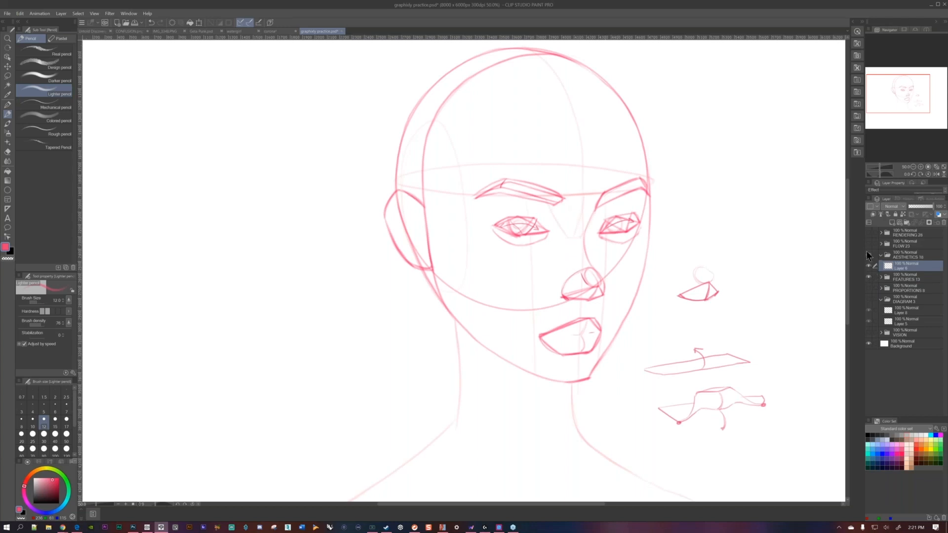
pyautogui.click(869, 276)
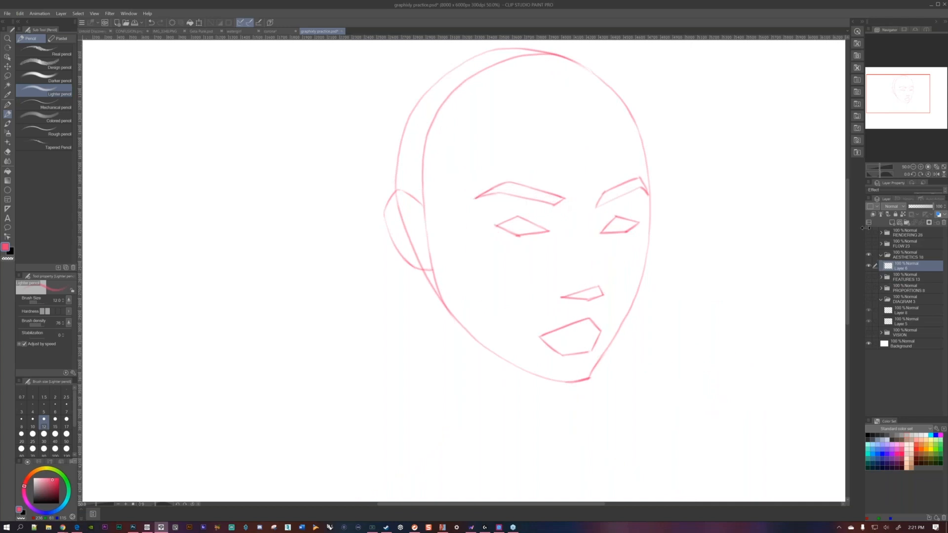
# - Draw a dividing line across the lips, a facet line in the nose base and a plane break through each eye
pyautogui.moveTo(664, 276)
pyautogui.mouseDown()
pyautogui.moveTo(609, 295)
pyautogui.moveTo(599, 250)
pyautogui.moveTo(613, 214)
pyautogui.mouseUp()
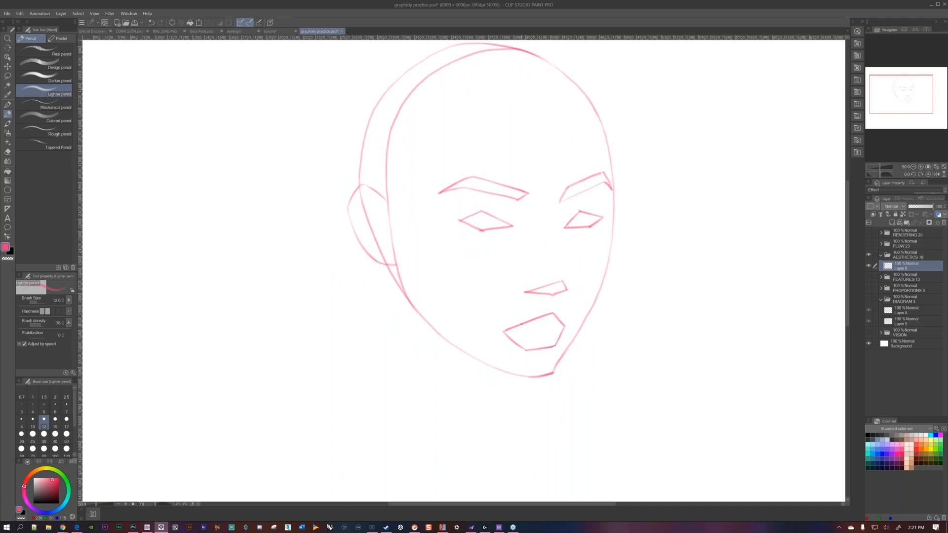
pyautogui.moveTo(506, 331); pyautogui.dragTo(560, 325)
pyautogui.moveTo(563, 282); pyautogui.dragTo(552, 295)
pyautogui.moveTo(519, 245); pyautogui.dragTo(552, 250)
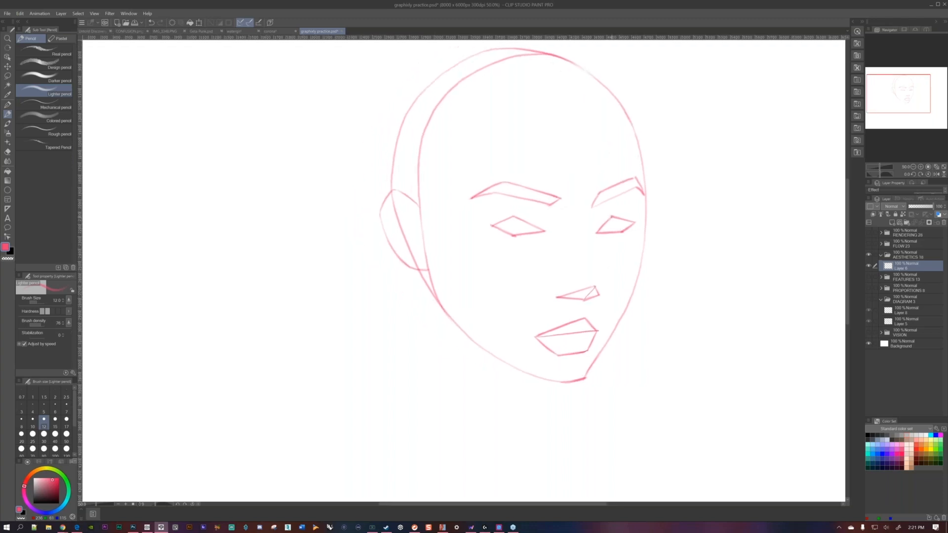
pyautogui.moveTo(612, 217); pyautogui.dragTo(621, 231)
pyautogui.moveTo(514, 217); pyautogui.dragTo(514, 236)
pyautogui.moveTo(563, 236); pyautogui.dragTo(544, 246)
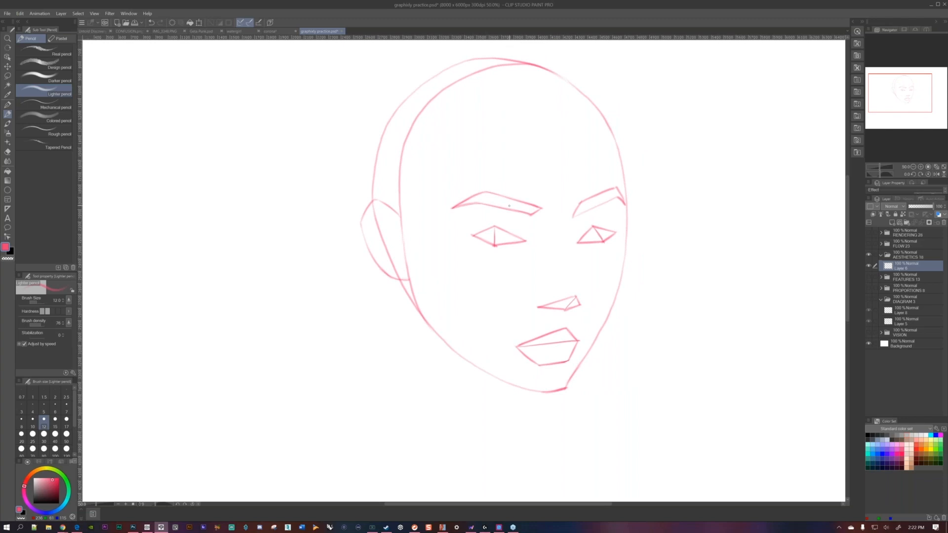
# - Try side-plane strokes along the cheek in front of the ear and undo them
pyautogui.moveTo(401, 218)
pyautogui.mouseDown()
pyautogui.moveTo(401, 280)
pyautogui.moveTo(403, 205)
pyautogui.moveTo(405, 256)
pyautogui.mouseUp()
pyautogui.moveTo(401, 226); pyautogui.dragTo(409, 343)
pyautogui.moveTo(408, 266); pyautogui.dragTo(426, 321)
pyautogui.hotkey('ctrl', 'z')
pyautogui.hotkey('ctrl', 'z')
# - Lasso the nose and mouth together, scale them up slightly, and deselect
pyautogui.scroll(-4, 544, 221)
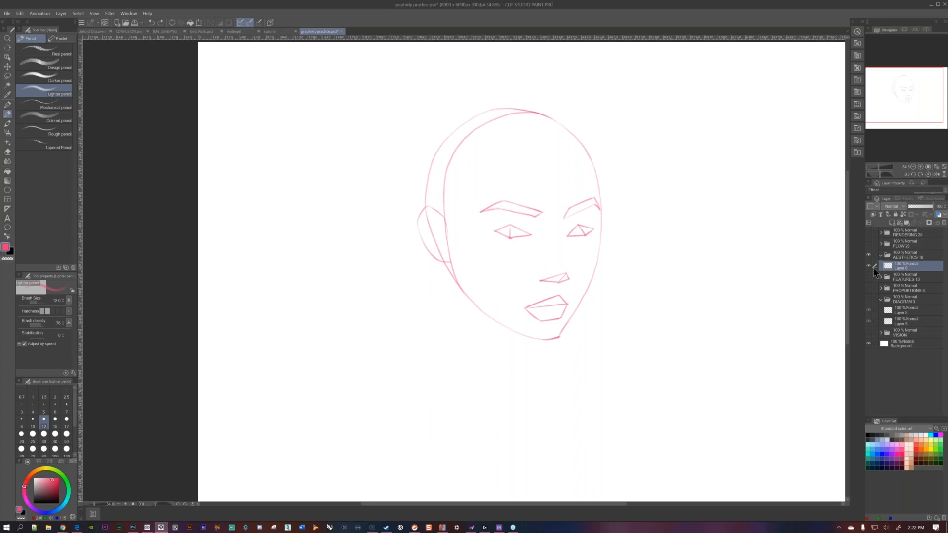
pyautogui.scroll(4, 597, 233)
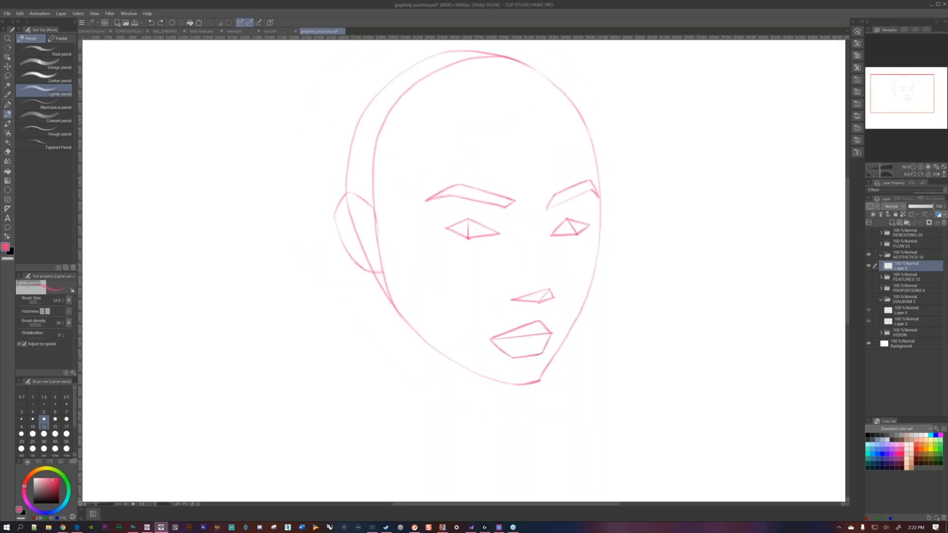
pyautogui.scroll(-1, 544, 260)
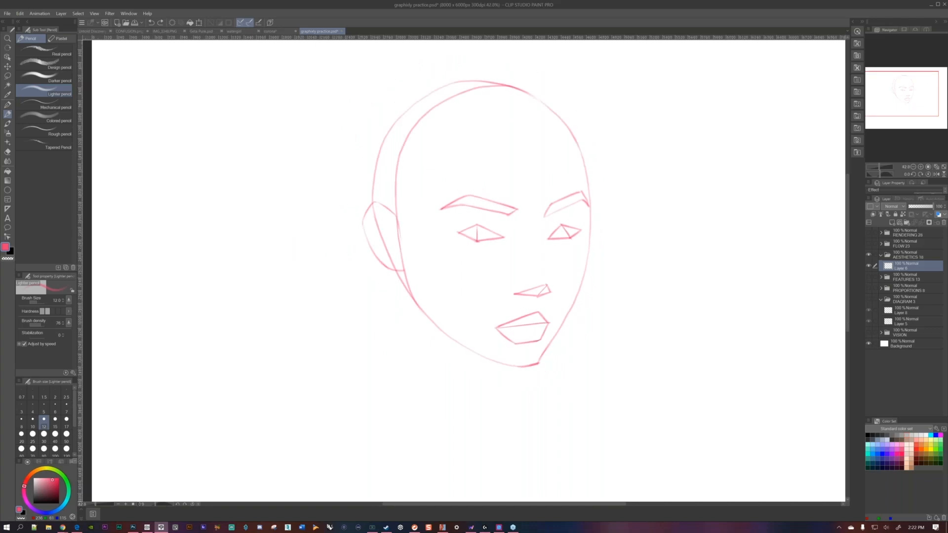
pyautogui.moveTo(574, 168); pyautogui.dragTo(584, 165)
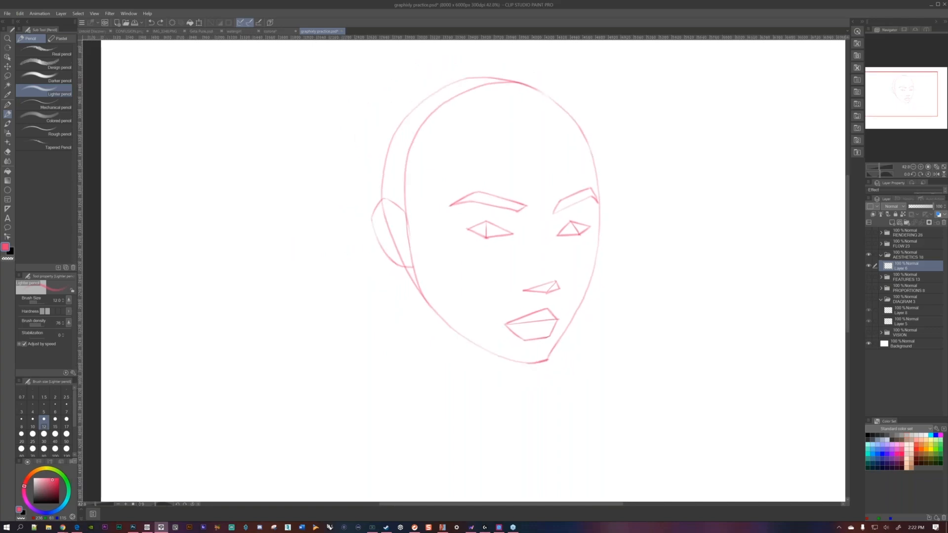
pyautogui.moveTo(561, 254); pyautogui.dragTo(571, 253)
pyautogui.press('m')
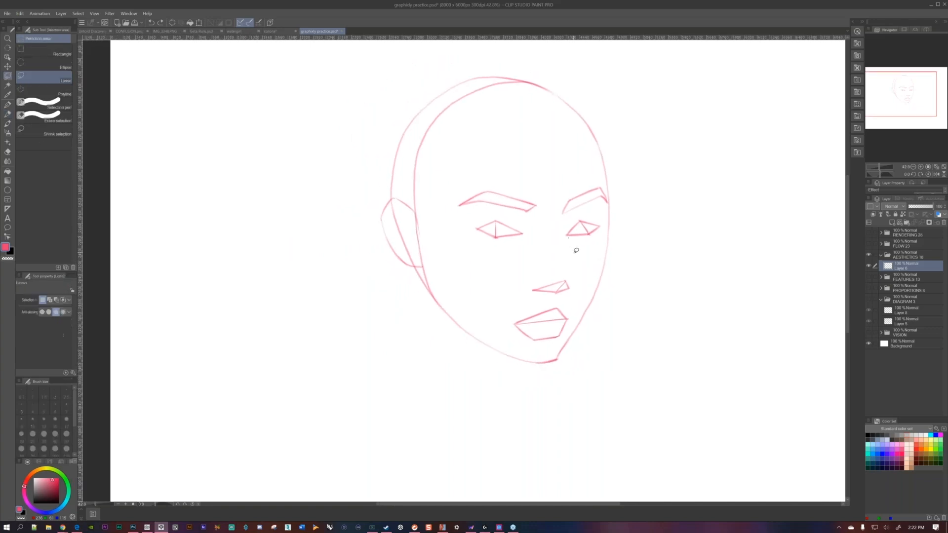
pyautogui.moveTo(568, 271)
pyautogui.mouseDown()
pyautogui.moveTo(513, 326)
pyautogui.moveTo(530, 348)
pyautogui.moveTo(571, 328)
pyautogui.moveTo(573, 275)
pyautogui.mouseUp()
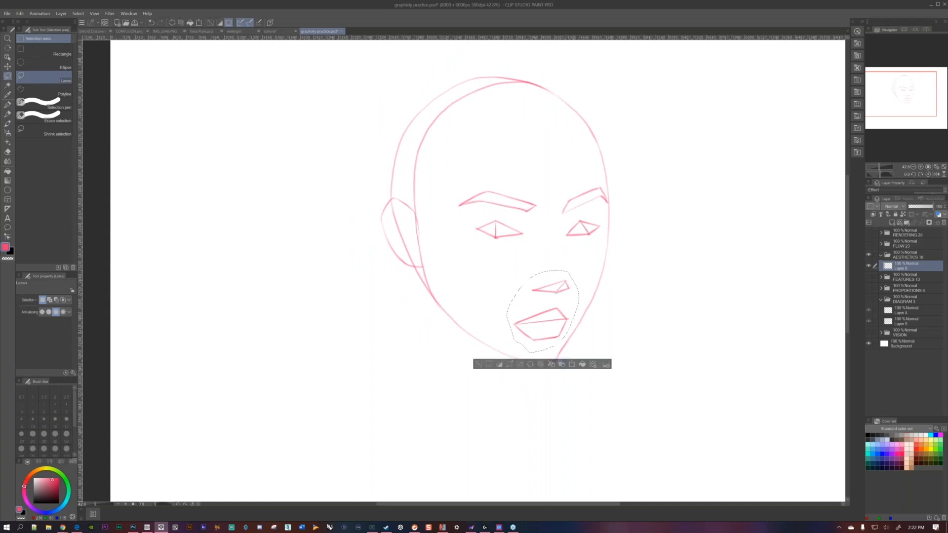
pyautogui.hotkey('ctrl', 't')
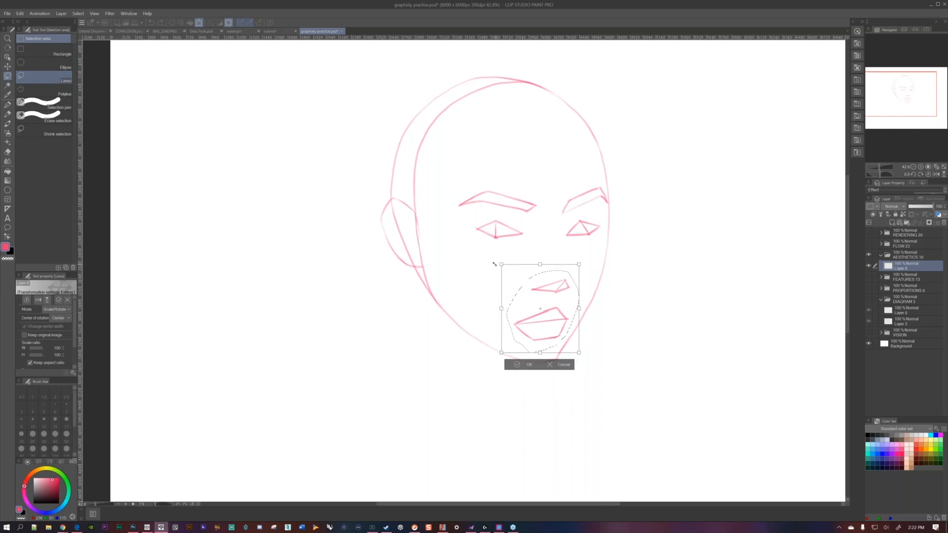
pyautogui.moveTo(493, 263); pyautogui.dragTo(491, 262)
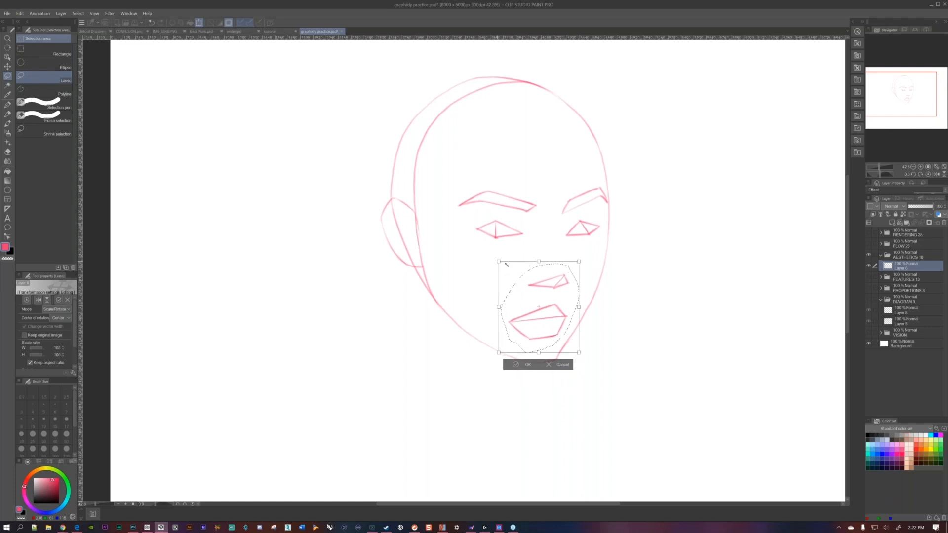
pyautogui.click(525, 366)
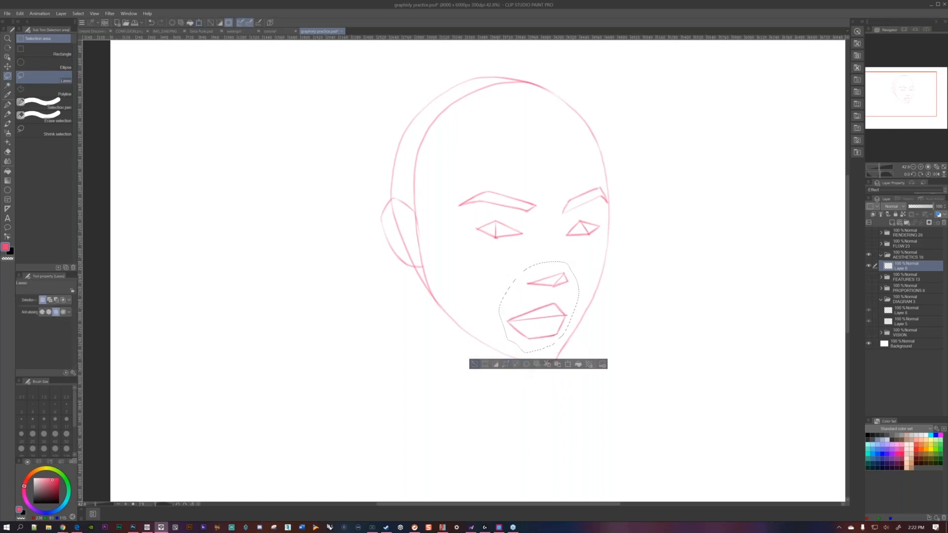
pyautogui.hotkey('ctrl', 'd')
# - Compare the altered face at different zoom levels and undo the scaling of the nose and mouth
pyautogui.scroll(-1, 545, 333)
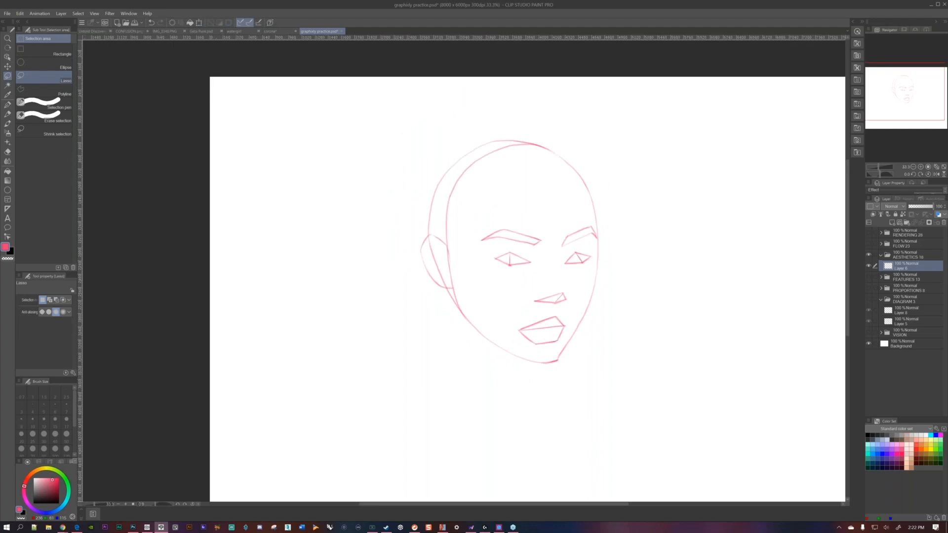
pyautogui.scroll(2, 568, 366)
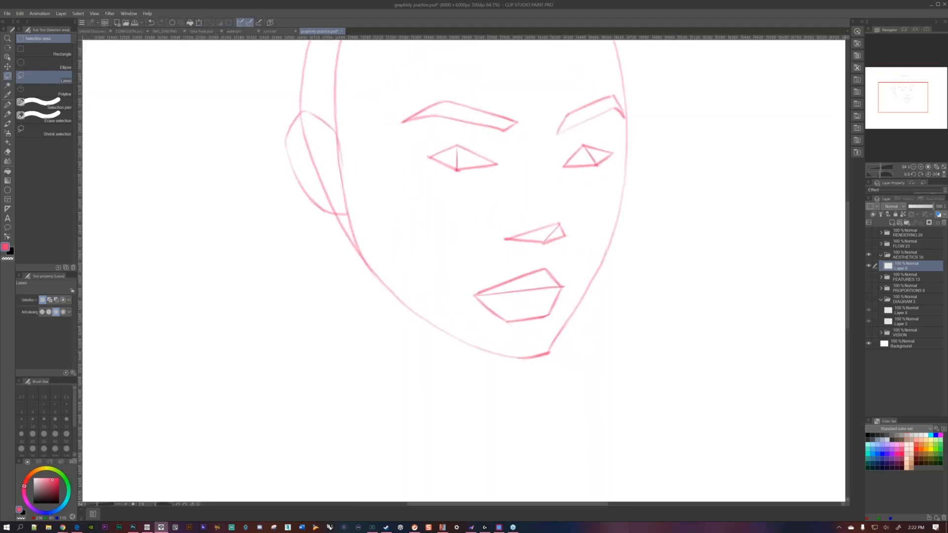
pyautogui.moveTo(553, 326); pyautogui.dragTo(554, 345)
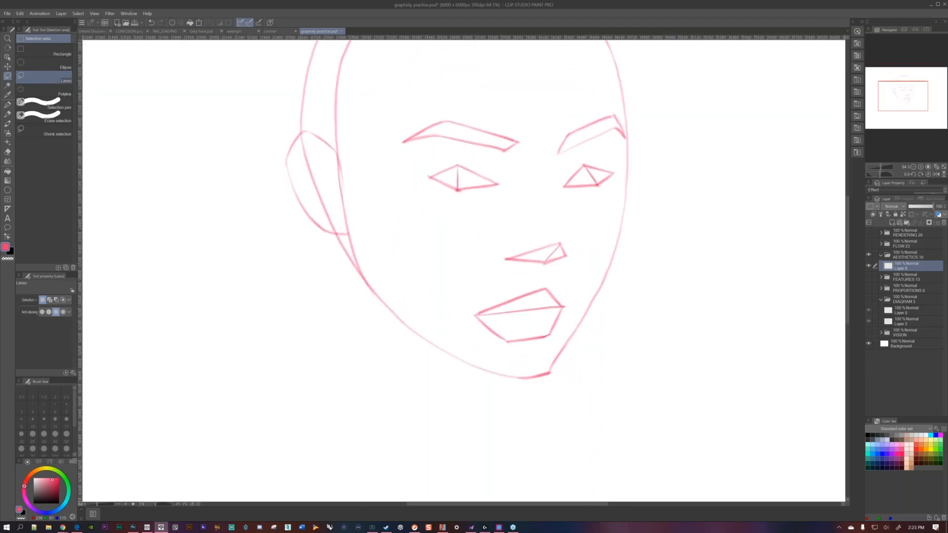
pyautogui.scroll(-1, 549, 370)
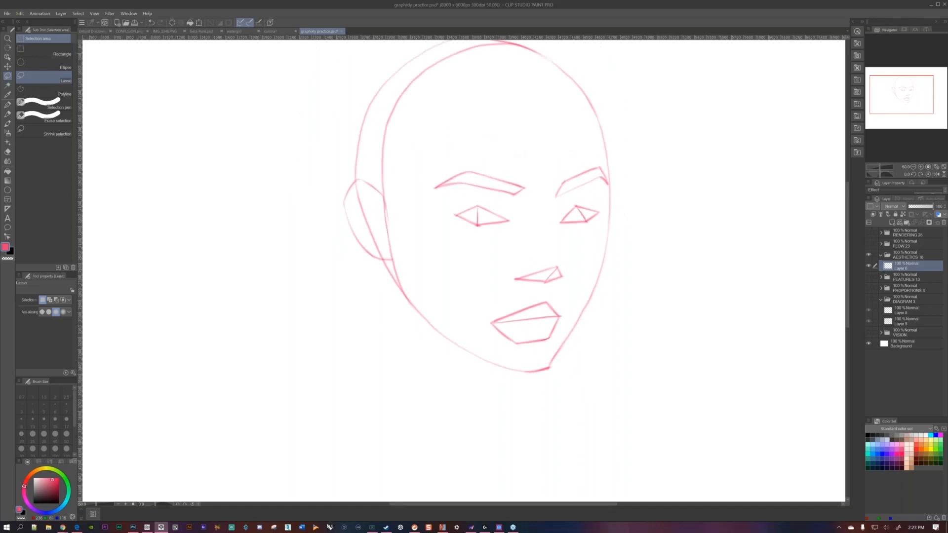
pyautogui.hotkey('ctrl', 'z')
pyautogui.hotkey('ctrl', 'z')
pyautogui.hotkey('ctrl', 'z')
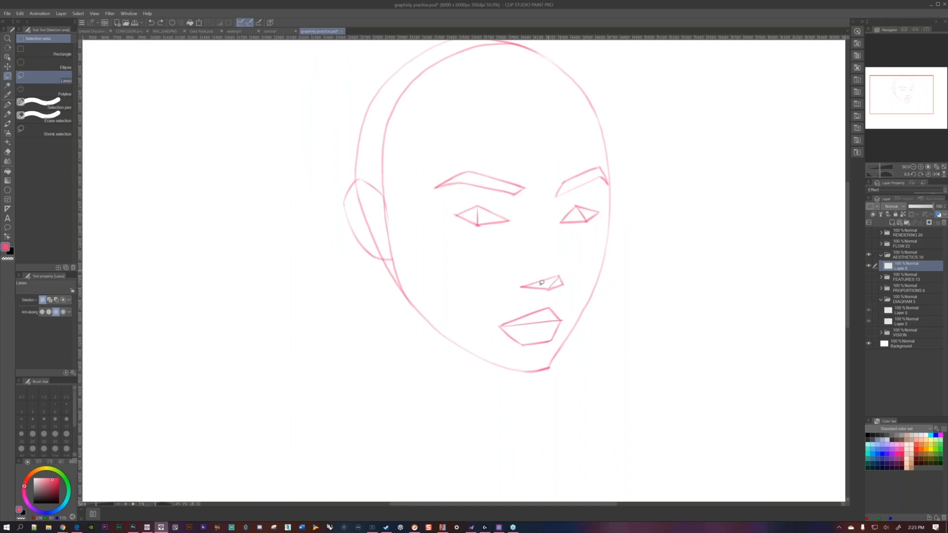
# - Fade out both eyes and eyebrows with the soft eraser at size 200
pyautogui.moveTo(539, 312); pyautogui.dragTo(545, 332)
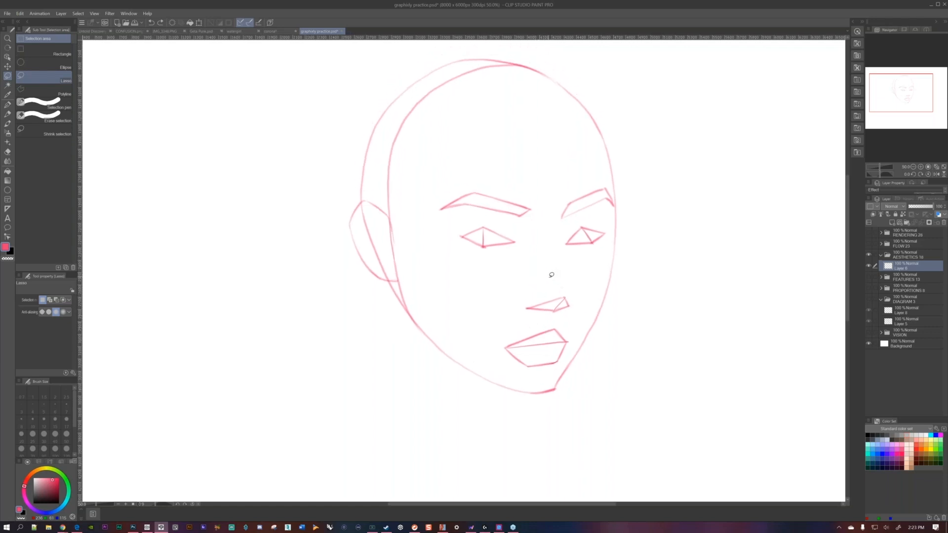
pyautogui.press('p')
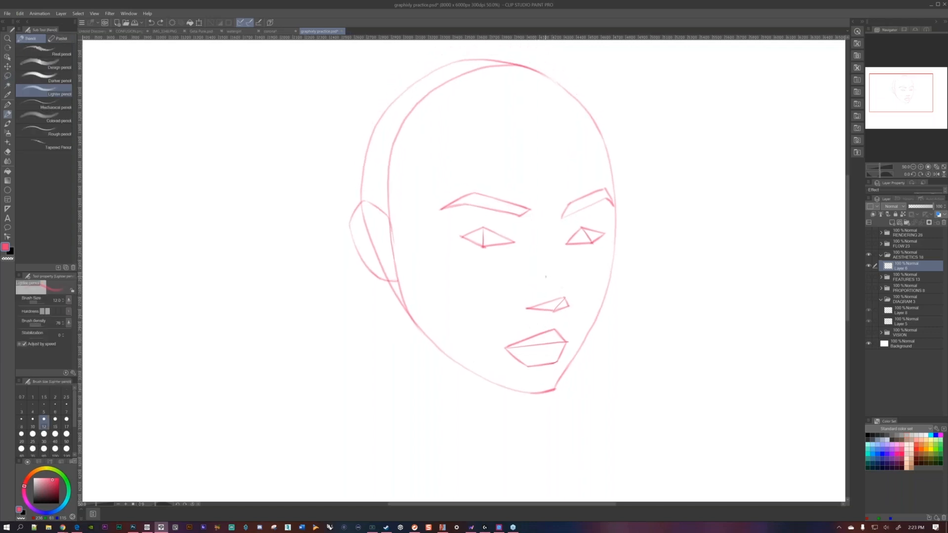
pyautogui.press('e')
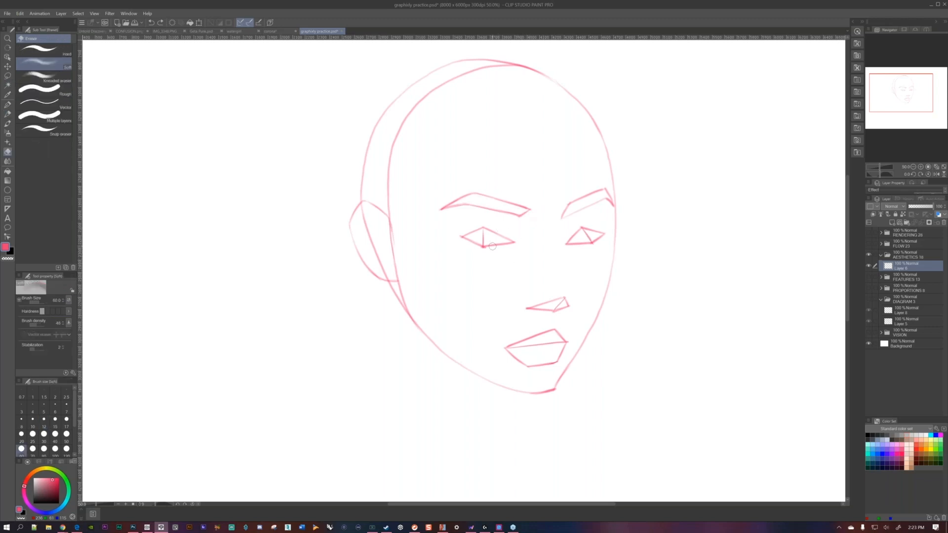
pyautogui.moveTo(503, 243)
pyautogui.mouseDown()
pyautogui.moveTo(484, 231)
pyautogui.moveTo(506, 235)
pyautogui.moveTo(472, 245)
pyautogui.moveTo(596, 232)
pyautogui.moveTo(565, 244)
pyautogui.moveTo(595, 230)
pyautogui.moveTo(570, 244)
pyautogui.moveTo(523, 216)
pyautogui.moveTo(448, 213)
pyautogui.moveTo(530, 217)
pyautogui.moveTo(434, 215)
pyautogui.moveTo(507, 201)
pyautogui.moveTo(496, 214)
pyautogui.moveTo(557, 211)
pyautogui.moveTo(593, 192)
pyautogui.moveTo(585, 210)
pyautogui.moveTo(567, 217)
pyautogui.moveTo(600, 201)
pyautogui.moveTo(574, 210)
pyautogui.mouseUp()
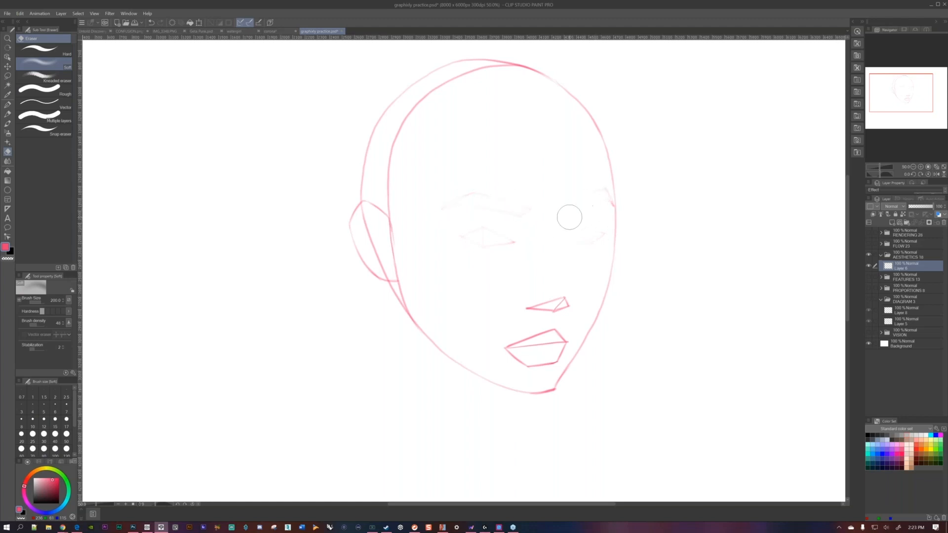
# - Set the Lighter pencil size to 20 and outline a large rounded eye shape on the near side of the face
pyautogui.press('p')
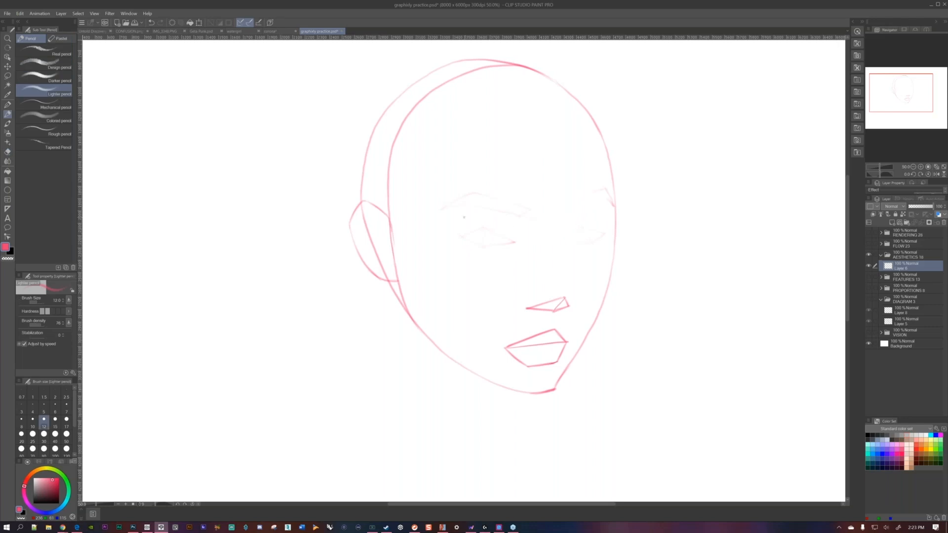
pyautogui.press(']')
pyautogui.press(']')
pyautogui.press(']')
pyautogui.moveTo(453, 206); pyautogui.dragTo(444, 241)
pyautogui.moveTo(456, 202)
pyautogui.mouseDown()
pyautogui.moveTo(497, 200)
pyautogui.moveTo(514, 245)
pyautogui.mouseUp()
pyautogui.moveTo(444, 241)
pyautogui.mouseDown()
pyautogui.moveTo(491, 251)
pyautogui.moveTo(513, 244)
pyautogui.moveTo(513, 236)
pyautogui.moveTo(494, 252)
pyautogui.mouseUp()
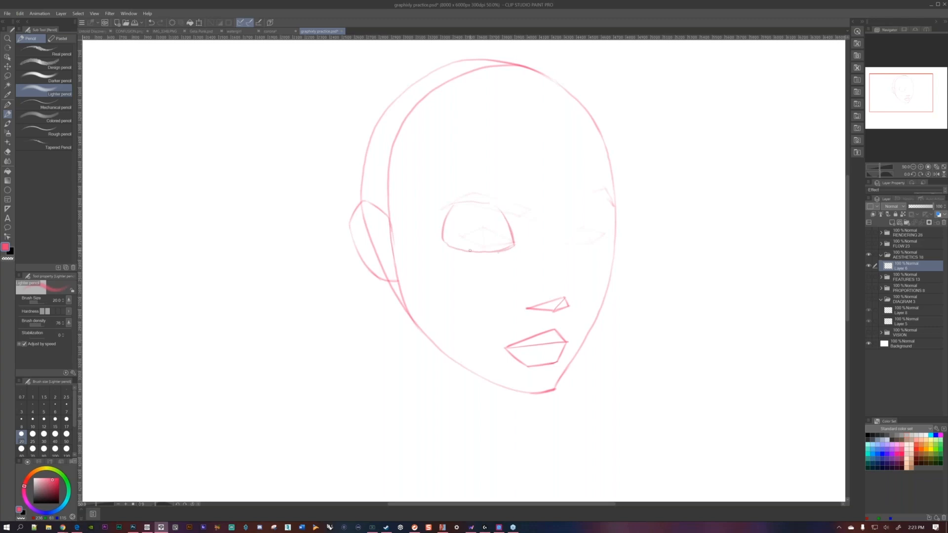
pyautogui.moveTo(449, 212); pyautogui.dragTo(449, 246)
pyautogui.moveTo(448, 208); pyautogui.dragTo(499, 208)
# - Outline a matching large eye on the far side, reaching the face contour
pyautogui.moveTo(574, 207); pyautogui.dragTo(566, 244)
pyautogui.moveTo(573, 205)
pyautogui.mouseDown()
pyautogui.moveTo(597, 197)
pyautogui.moveTo(592, 244)
pyautogui.mouseUp()
pyautogui.hotkey('ctrl', 'z')
pyautogui.hotkey('ctrl', 'z')
pyautogui.moveTo(613, 196)
pyautogui.mouseDown()
pyautogui.moveTo(606, 231)
pyautogui.moveTo(568, 249)
pyautogui.moveTo(590, 245)
pyautogui.mouseUp()
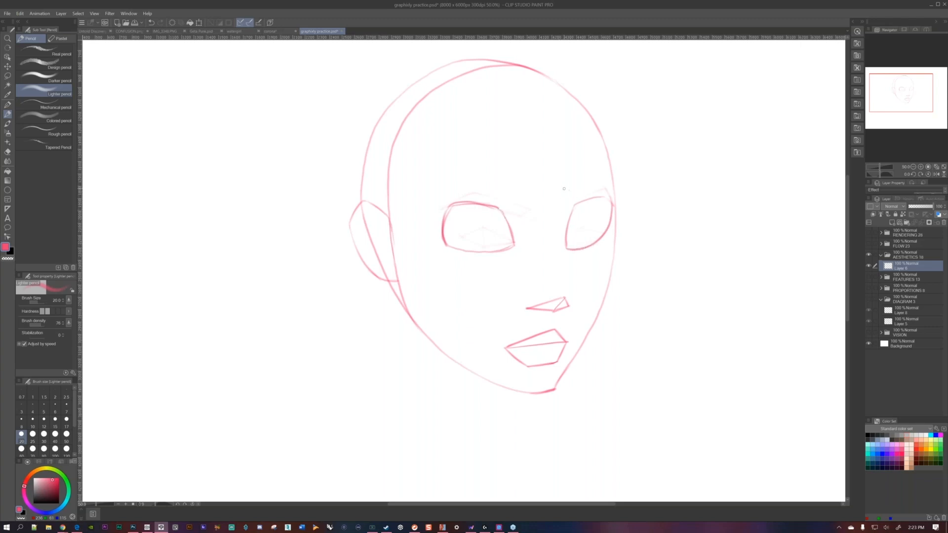
# - Draw thin angled eyebrows high above both large eyes
pyautogui.moveTo(567, 189)
pyautogui.mouseDown()
pyautogui.moveTo(609, 179)
pyautogui.moveTo(573, 182)
pyautogui.mouseUp()
pyautogui.moveTo(515, 166)
pyautogui.mouseDown()
pyautogui.moveTo(445, 181)
pyautogui.moveTo(456, 164)
pyautogui.moveTo(447, 165)
pyautogui.moveTo(505, 169)
pyautogui.mouseUp()
pyautogui.hotkey('ctrl', 'z')
pyautogui.press('e')
pyautogui.press('p')
pyautogui.moveTo(605, 166)
pyautogui.mouseDown()
pyautogui.moveTo(579, 168)
pyautogui.moveTo(601, 163)
pyautogui.mouseUp()
# - Lasso the nose, scale it down slightly, and deselect
pyautogui.press('m')
pyautogui.moveTo(566, 283)
pyautogui.mouseDown()
pyautogui.moveTo(515, 301)
pyautogui.moveTo(558, 318)
pyautogui.moveTo(583, 284)
pyautogui.moveTo(567, 310)
pyautogui.mouseUp()
pyautogui.click(583, 330)
pyautogui.click(536, 333)
pyautogui.click(485, 333)
# - Lasso the mouth and scale it down slightly
pyautogui.moveTo(544, 326)
pyautogui.mouseDown()
pyautogui.moveTo(508, 342)
pyautogui.moveTo(533, 375)
pyautogui.moveTo(551, 371)
pyautogui.moveTo(567, 324)
pyautogui.moveTo(543, 322)
pyautogui.mouseUp()
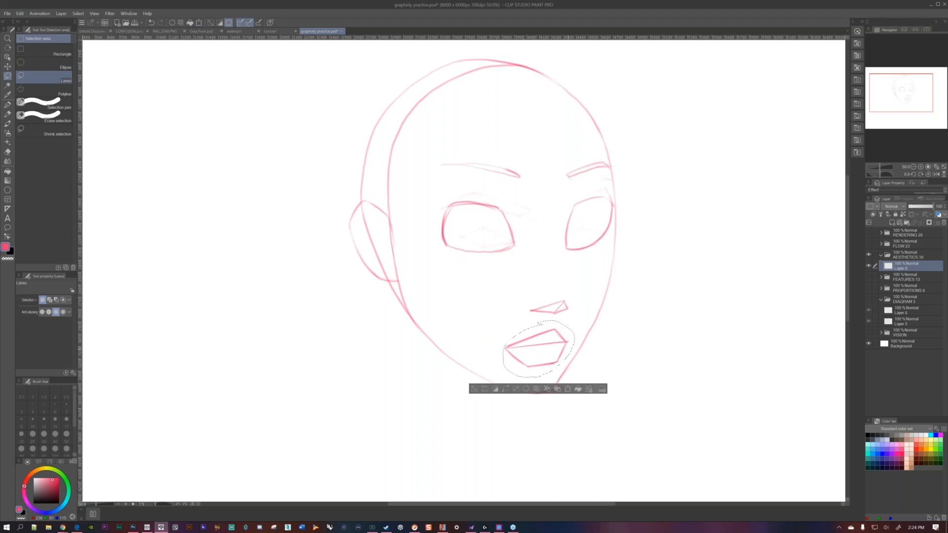
pyautogui.click(569, 390)
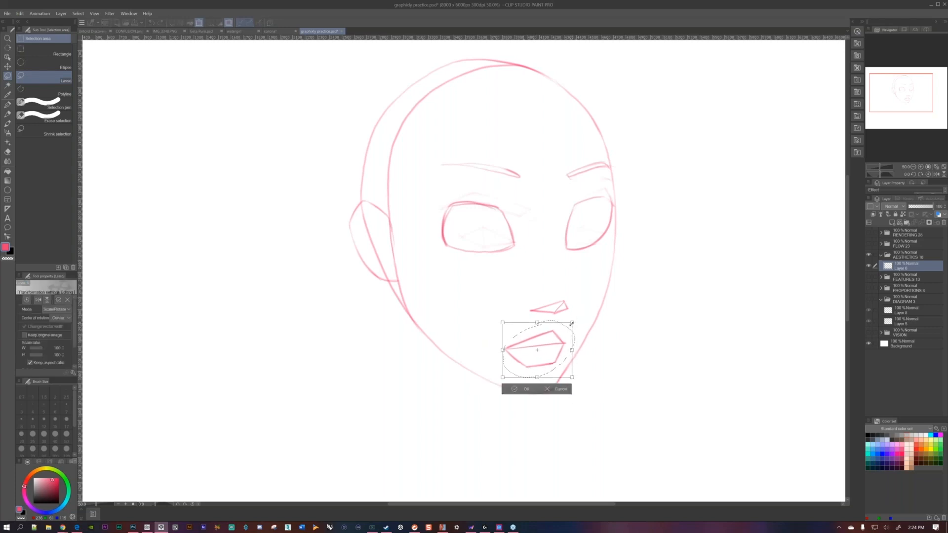
pyautogui.moveTo(565, 334); pyautogui.dragTo(559, 346)
pyautogui.click(526, 388)
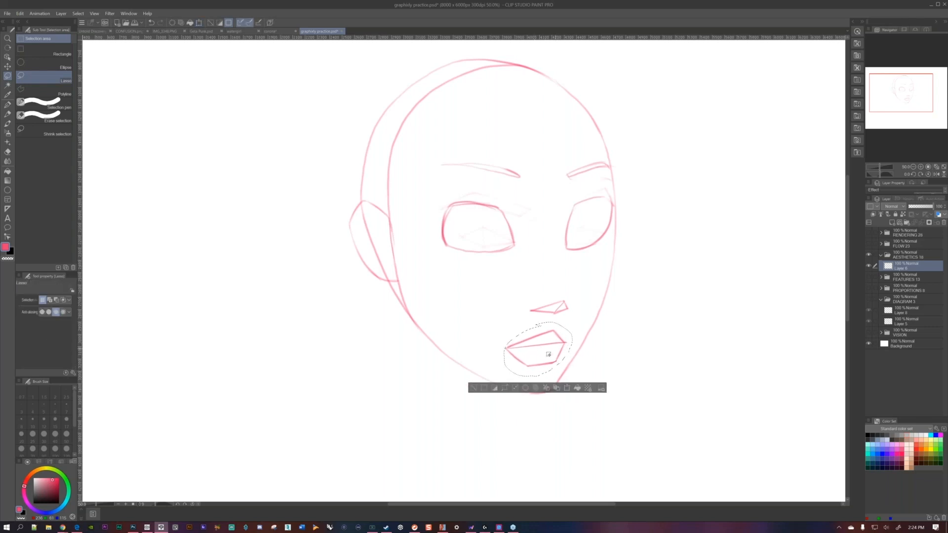
# - Deselect the mouth and compare the whole stylised head with the skull model in Muscle Premium
pyautogui.click(474, 389)
pyautogui.scroll(-2, 482, 378)
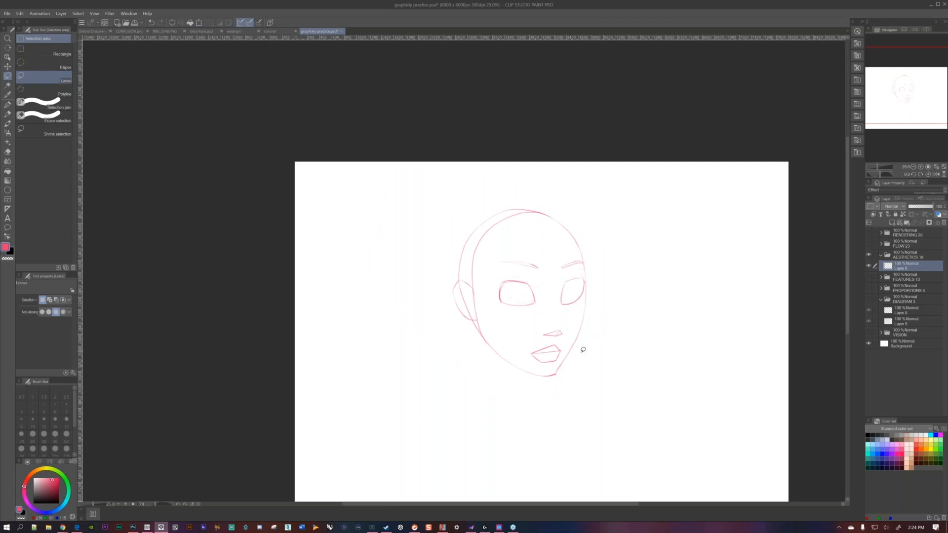
pyautogui.scroll(1, 590, 335)
pyautogui.scroll(1, 568, 356)
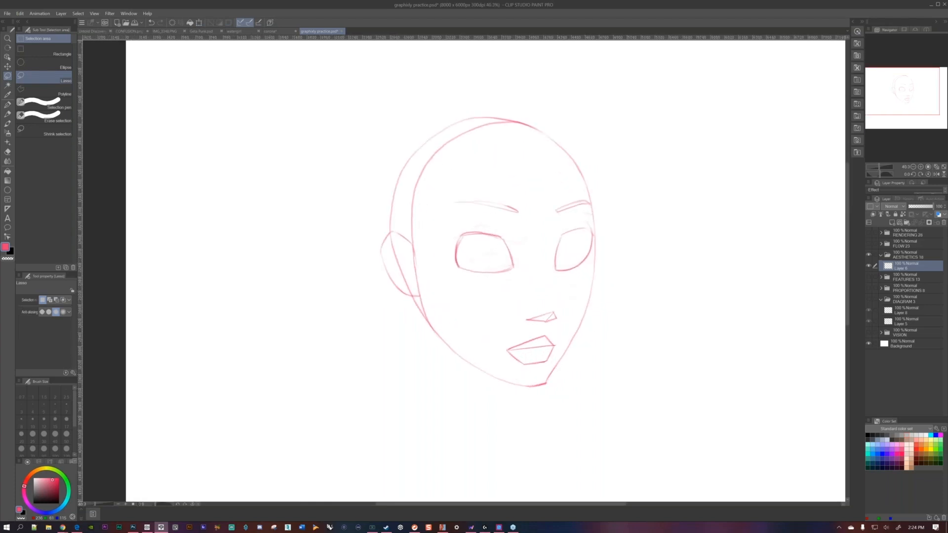
pyautogui.moveTo(545, 305); pyautogui.dragTo(554, 306)
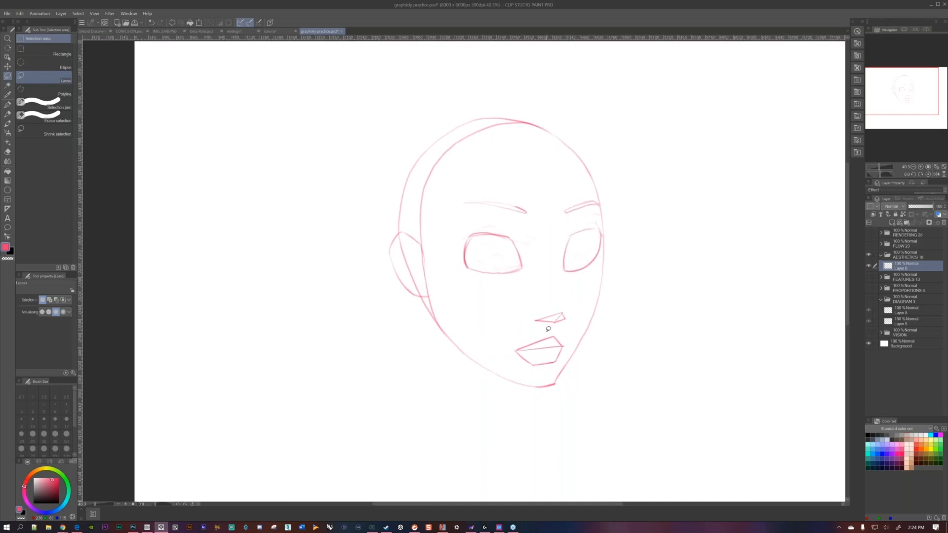
pyautogui.click(443, 527)
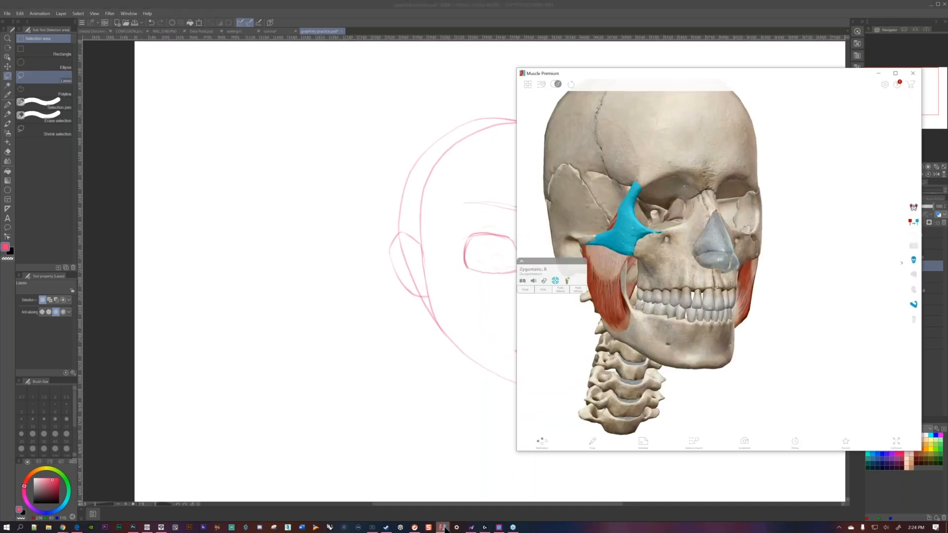
pyautogui.click(443, 527)
# - Hide the AESTHETICS group, show and expand the FLOW group, and display its Layer 7 contour lines over both portraits
pyautogui.click(869, 256)
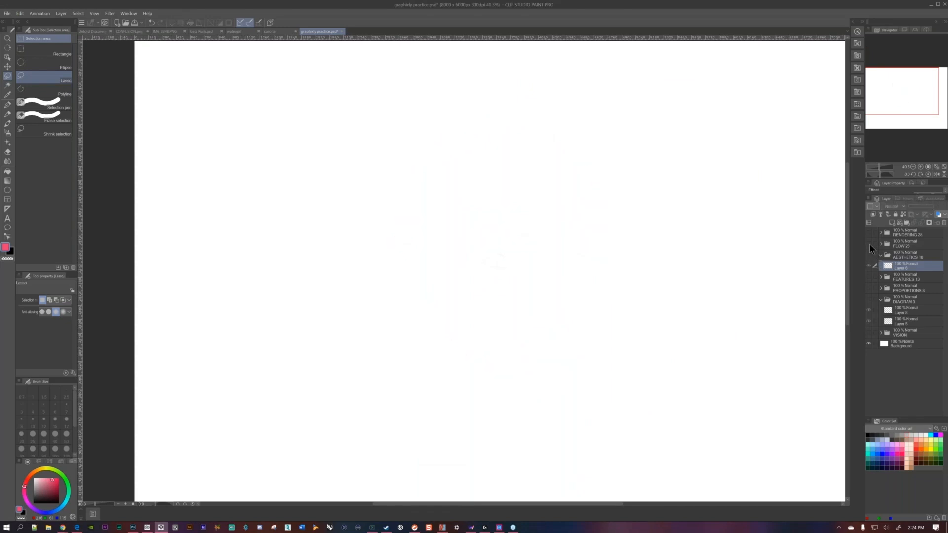
pyautogui.click(869, 244)
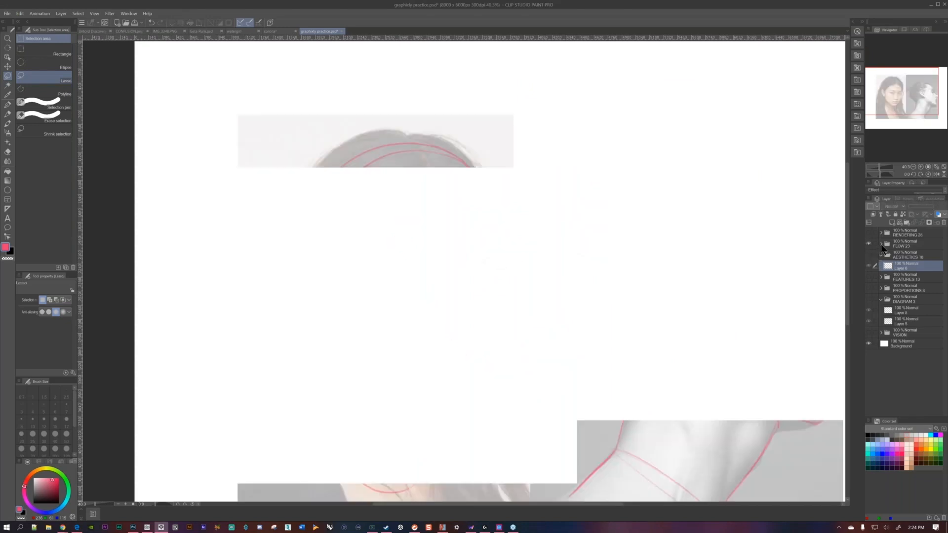
pyautogui.click(881, 244)
pyautogui.moveTo(642, 321); pyautogui.dragTo(577, 268)
pyautogui.click(869, 255)
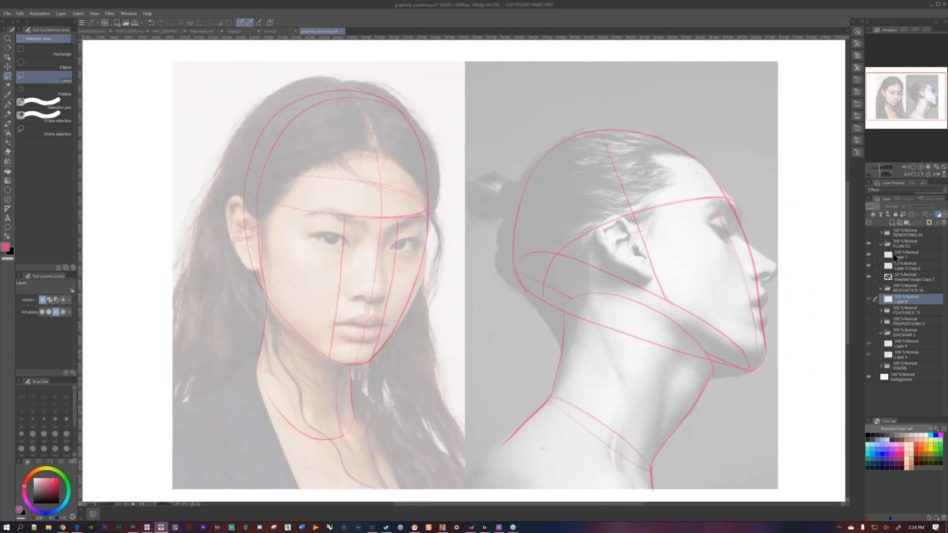
pyautogui.click(886, 254)
pyautogui.moveTo(388, 313); pyautogui.dragTo(408, 298)
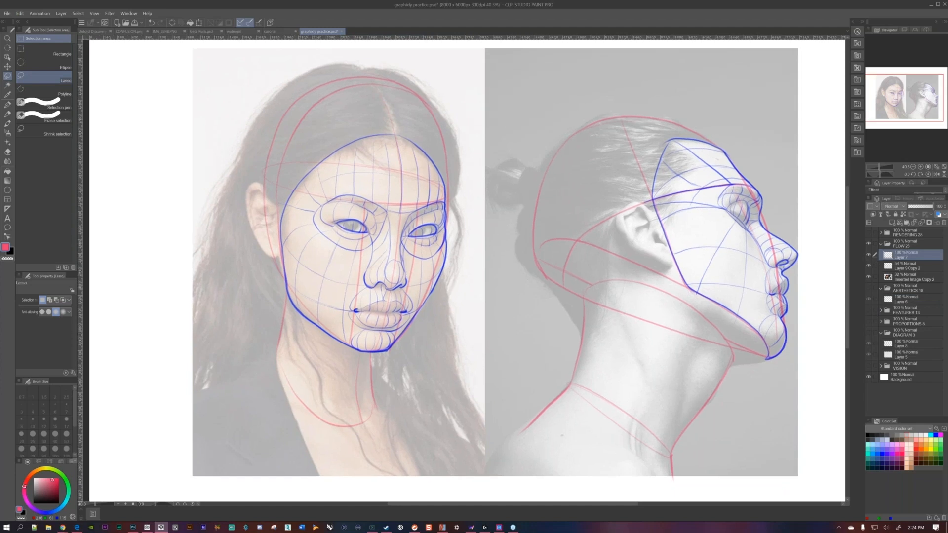
# - Switch to the Lighter pencil and examine the blue flow lines wrapping the three-quarter face and the profile head
pyautogui.press('p')
pyautogui.moveTo(465, 283); pyautogui.dragTo(478, 287)
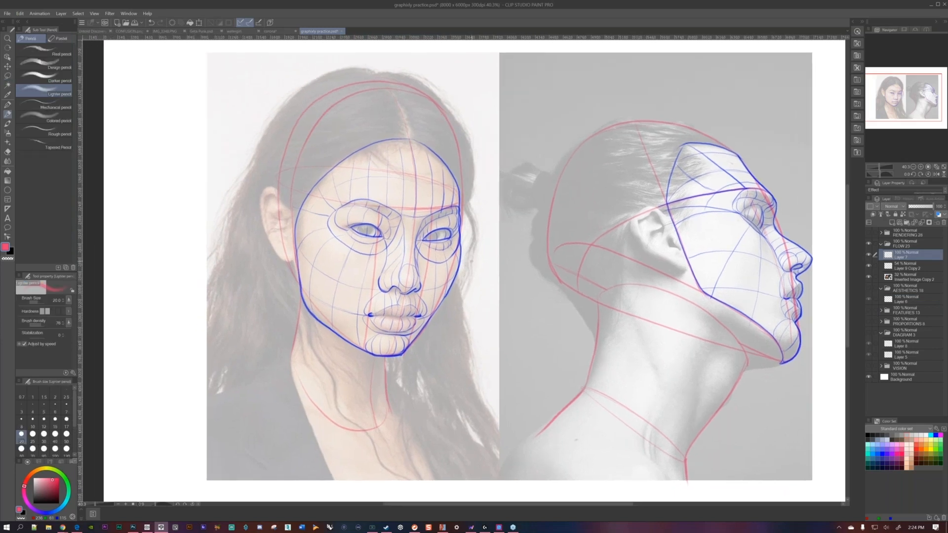
pyautogui.scroll(1, 464, 287)
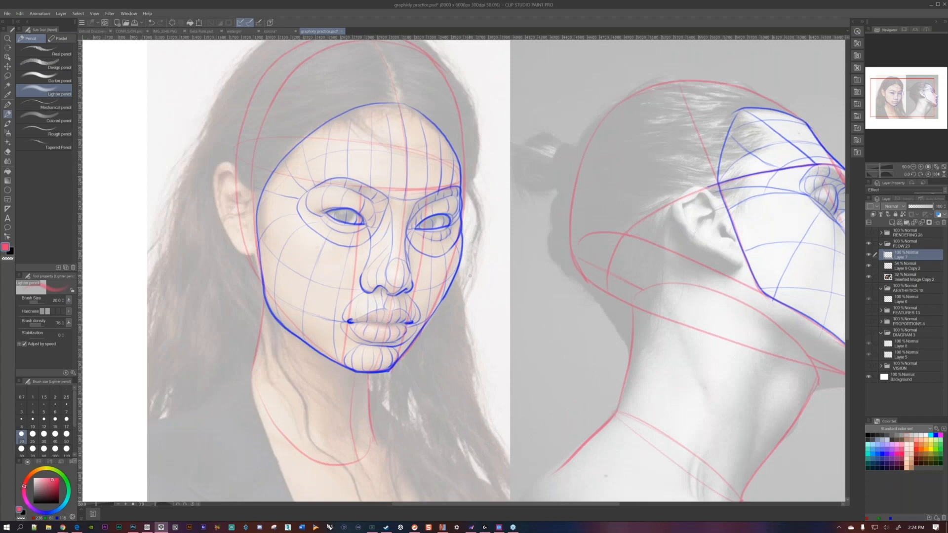
pyautogui.moveTo(487, 265); pyautogui.dragTo(545, 251)
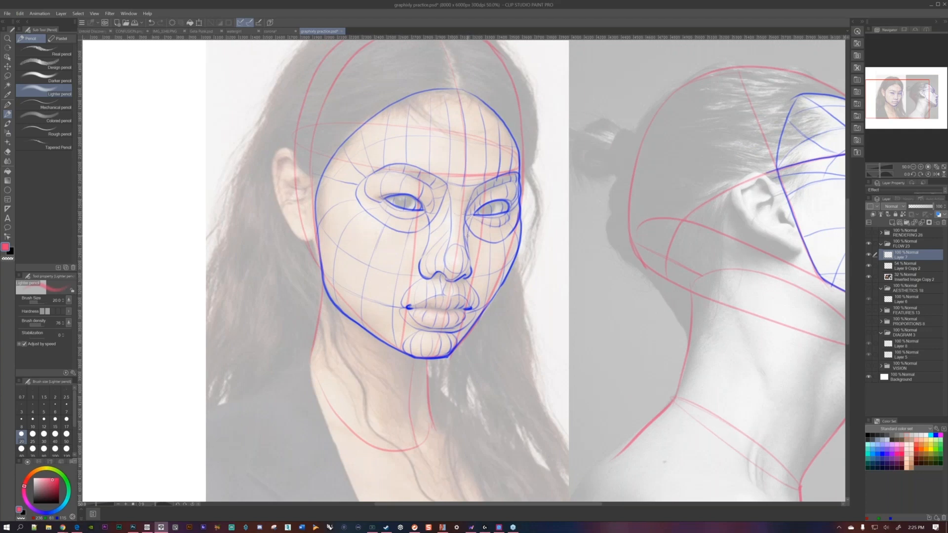
pyautogui.moveTo(468, 237); pyautogui.dragTo(517, 224)
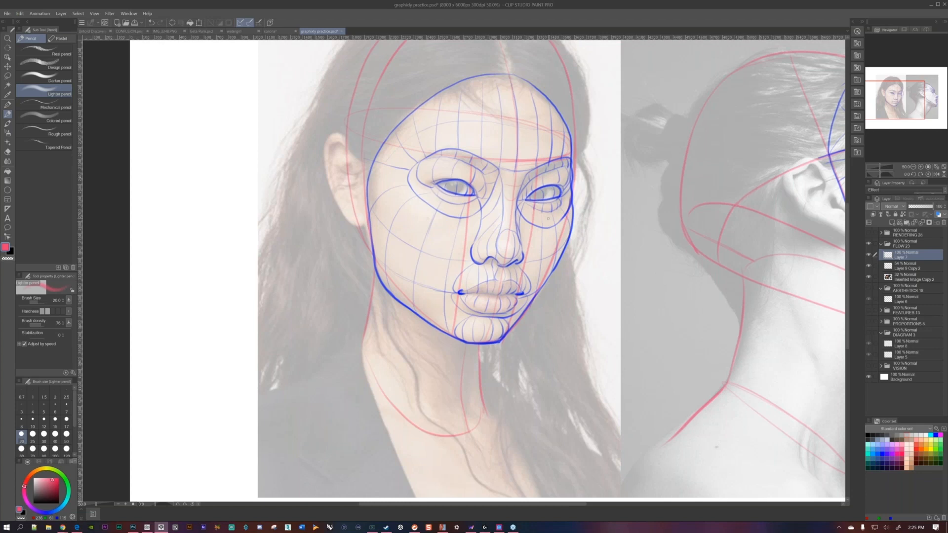
pyautogui.moveTo(703, 221); pyautogui.dragTo(491, 251)
pyautogui.moveTo(658, 240); pyautogui.dragTo(573, 226)
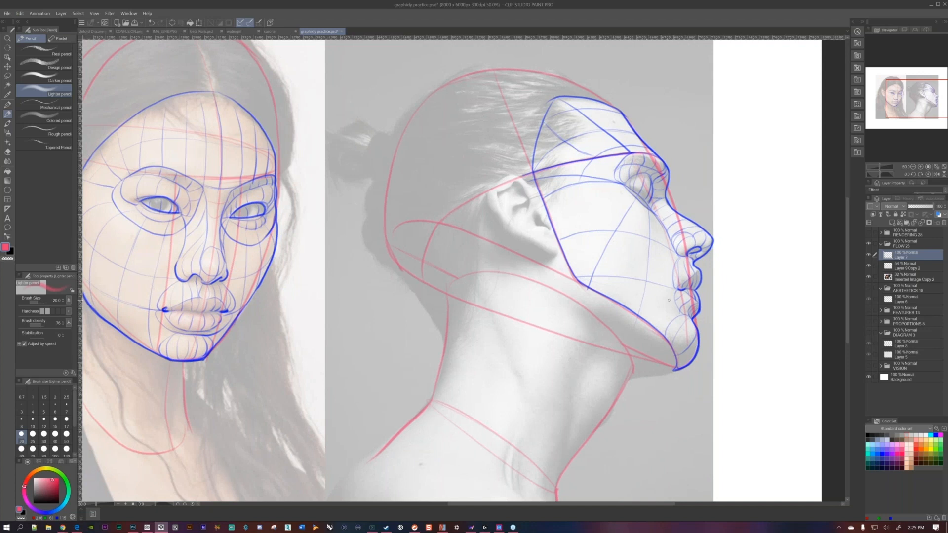
pyautogui.moveTo(685, 277); pyautogui.dragTo(694, 235)
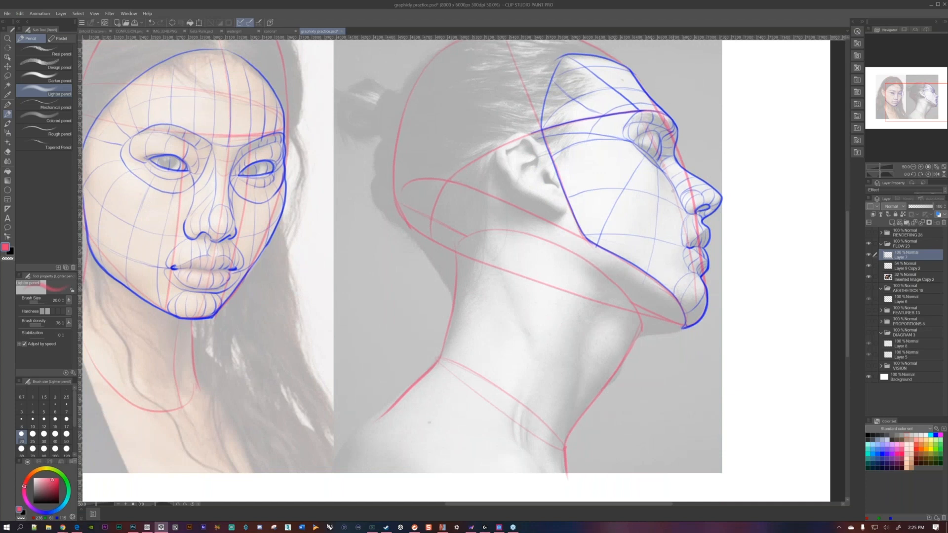
pyautogui.scroll(3, 661, 203)
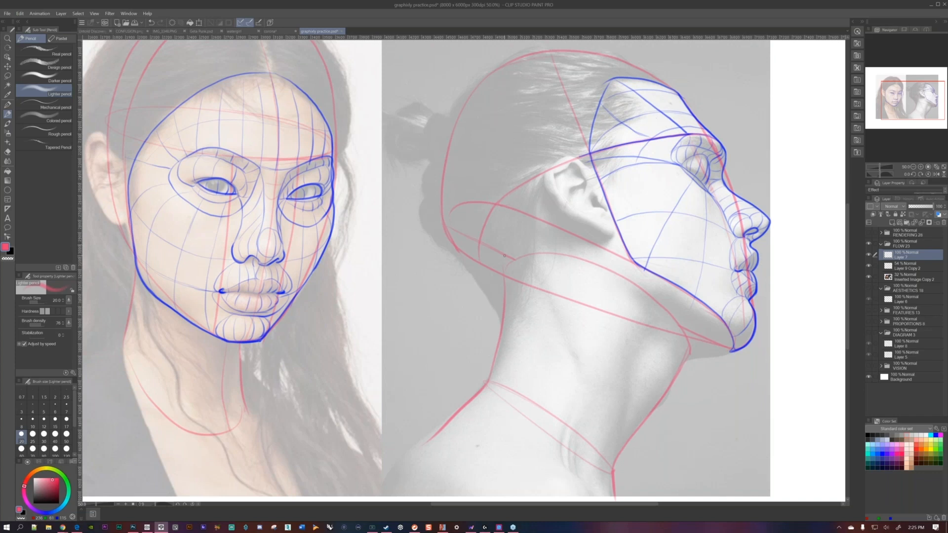
pyautogui.moveTo(481, 277); pyautogui.dragTo(617, 237)
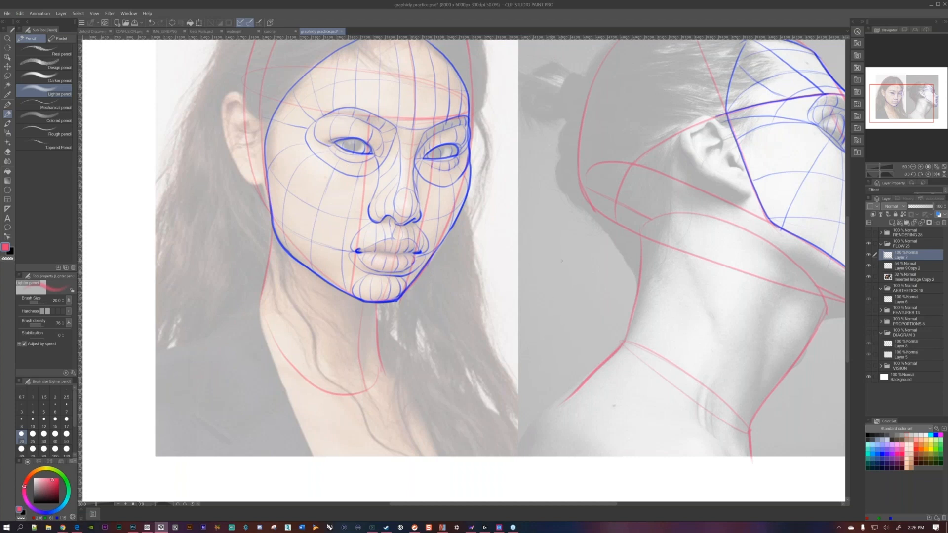
pyautogui.moveTo(530, 248); pyautogui.dragTo(524, 287)
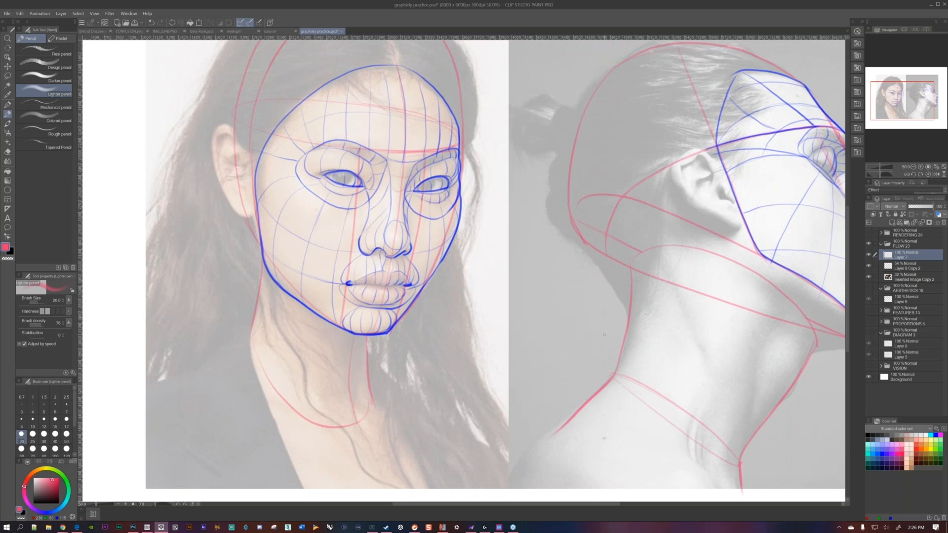
pyautogui.moveTo(601, 348); pyautogui.dragTo(516, 362)
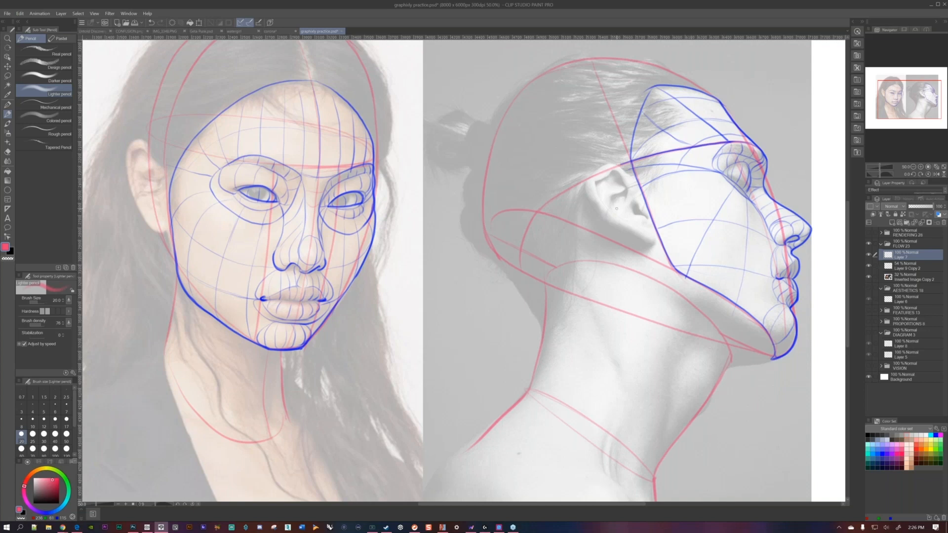
# - Switch to Chrome and examine the Reilly Head 3d Model page and the three Pinterest pins of contoured and wireframe heads
pyautogui.click(63, 529)
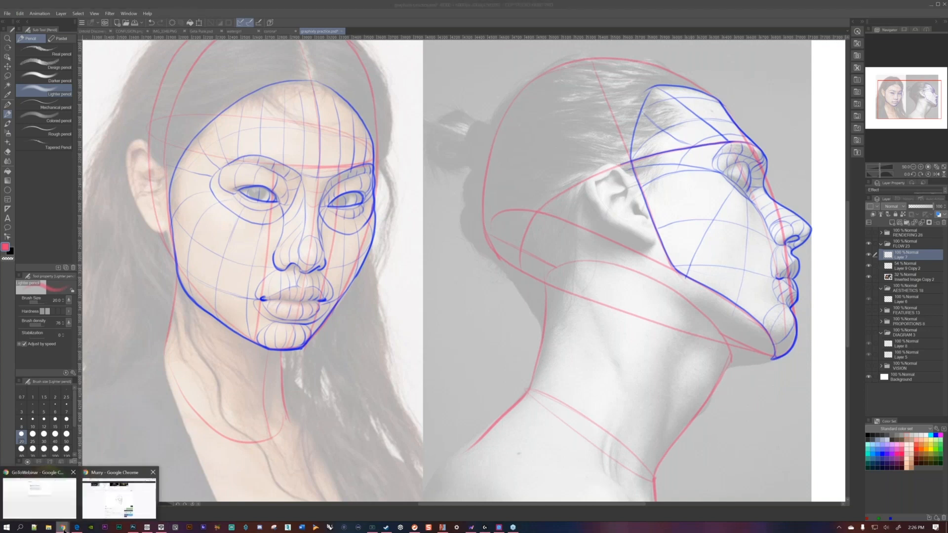
pyautogui.click(117, 505)
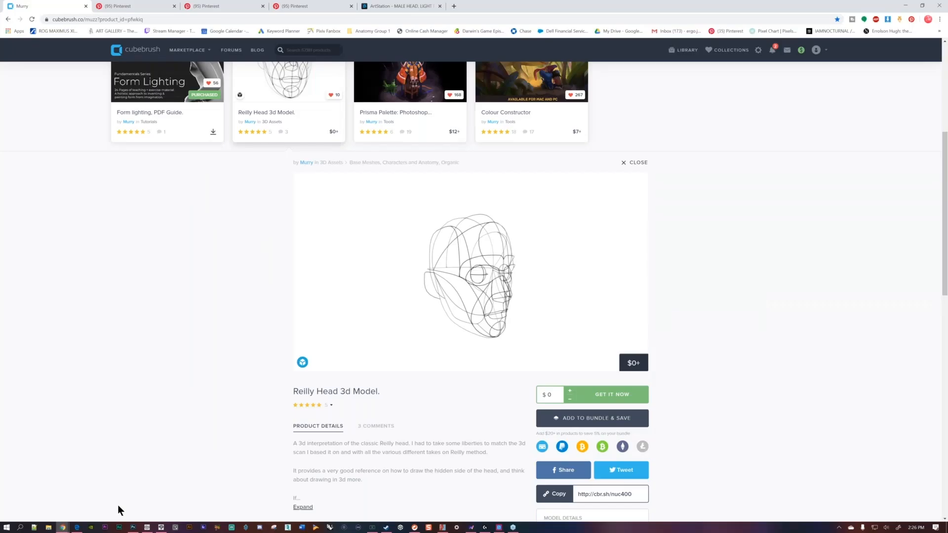
pyautogui.hotkey('ctrl', '4')
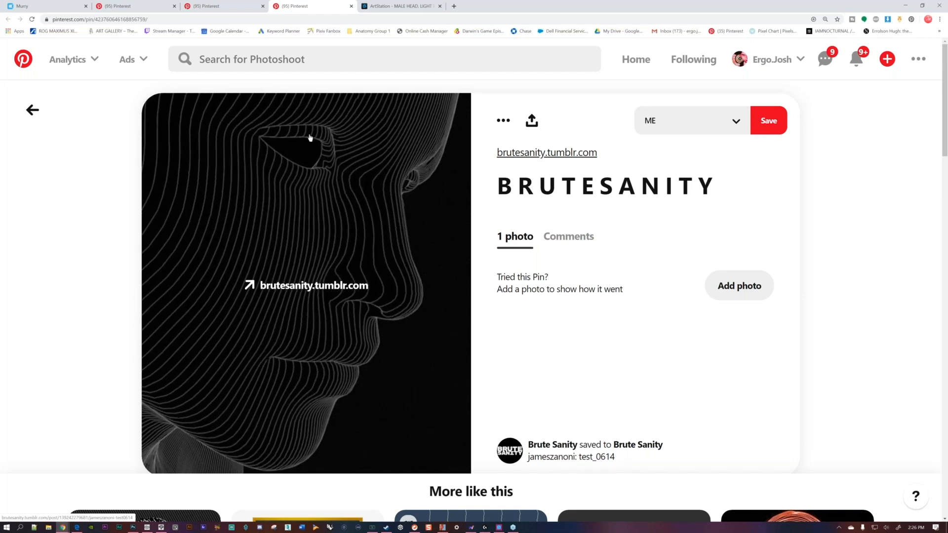
pyautogui.click(232, 6)
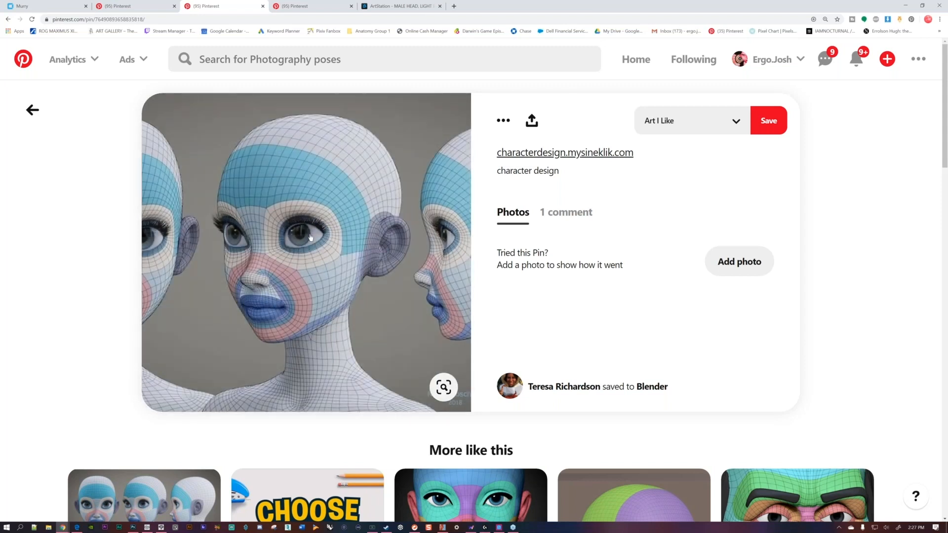
pyautogui.hotkey('ctrl', 'shift', 'Tab')
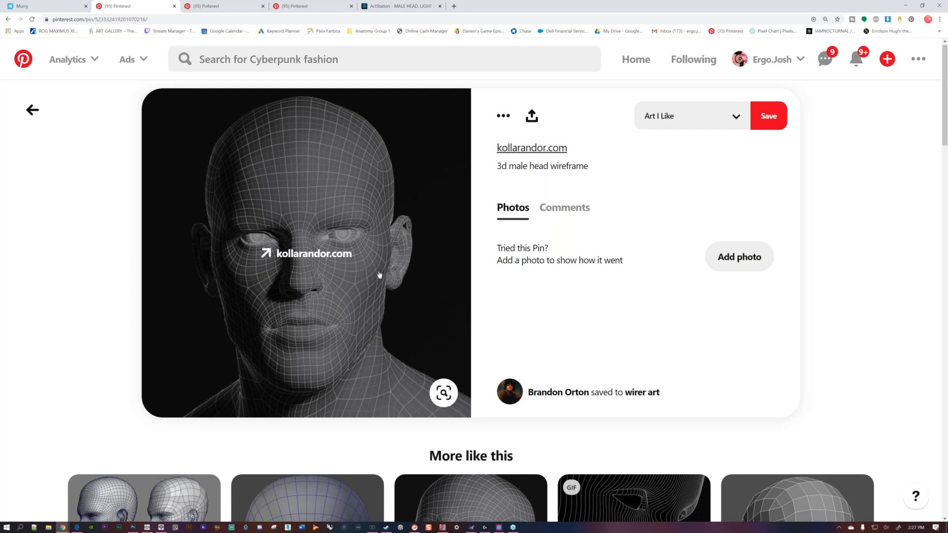
# - Open the related pin below the male head wireframe that pairs two side-facing wireframe heads
pyautogui.click(144, 497)
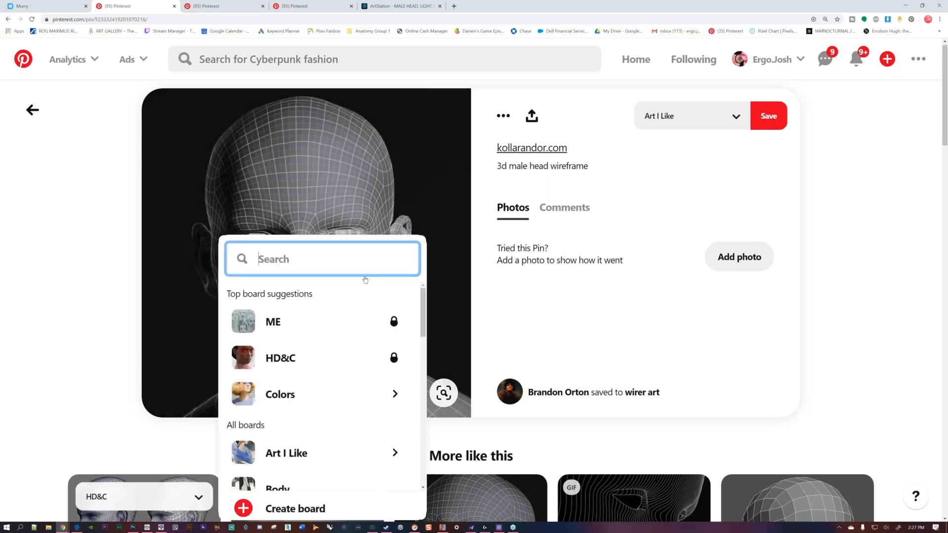
pyautogui.press('Escape')
pyautogui.scroll(-1, 366, 280)
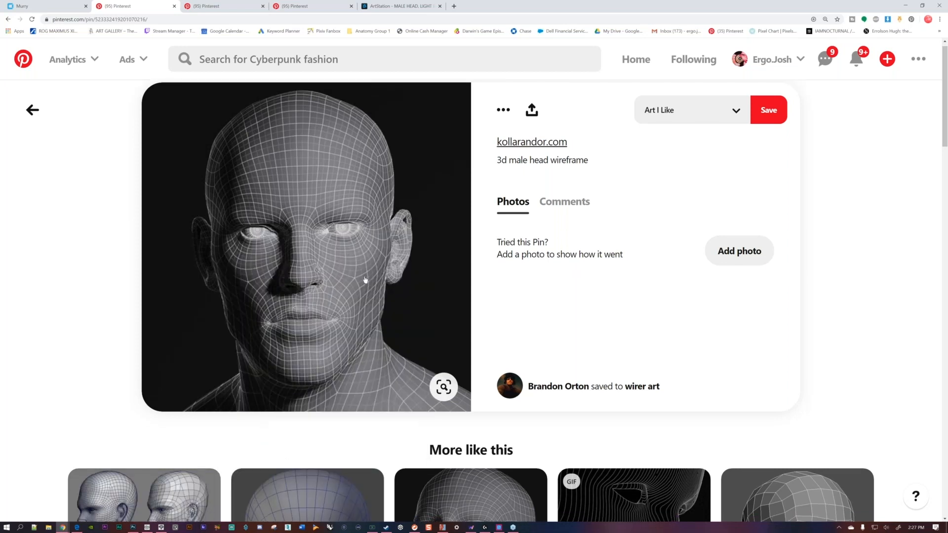
pyautogui.click(145, 466)
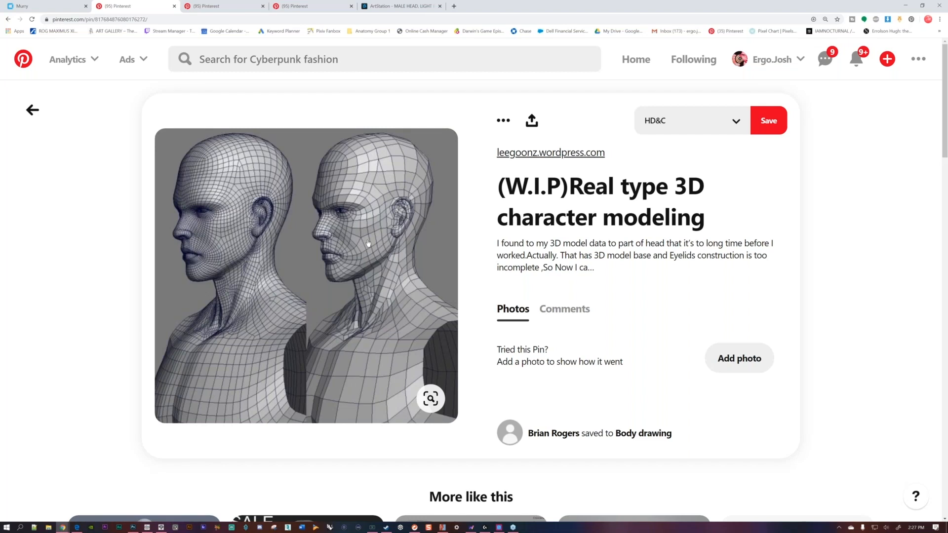
# - View the ArtStation Male Head, Light Reference Tool page and examine its planar head under different lighting directions
pyautogui.hotkey('ctrl', '5')
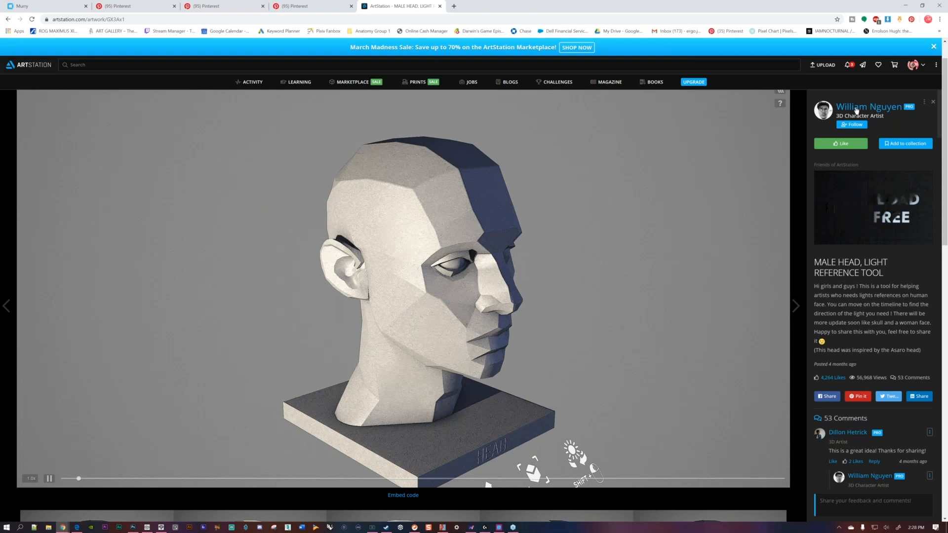
pyautogui.scroll(-8, 857, 110)
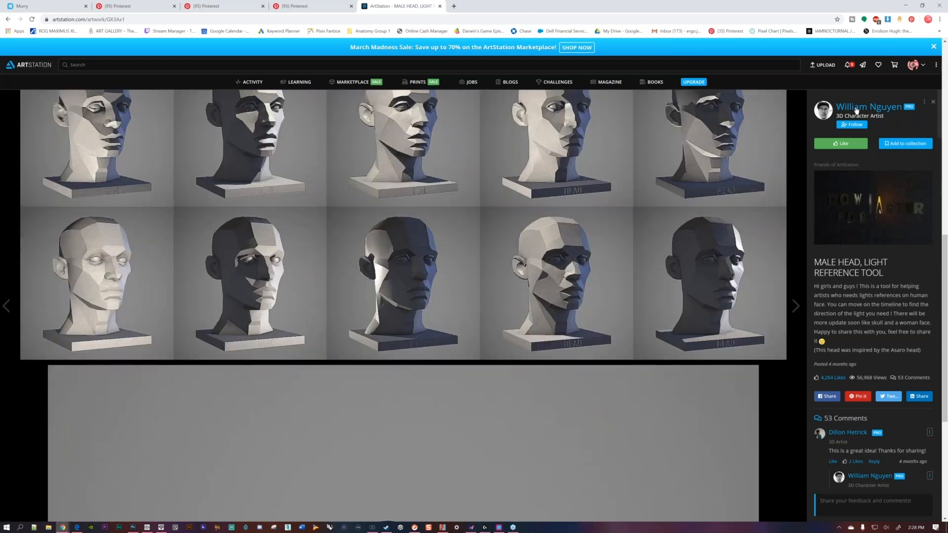
pyautogui.scroll(-5, 857, 111)
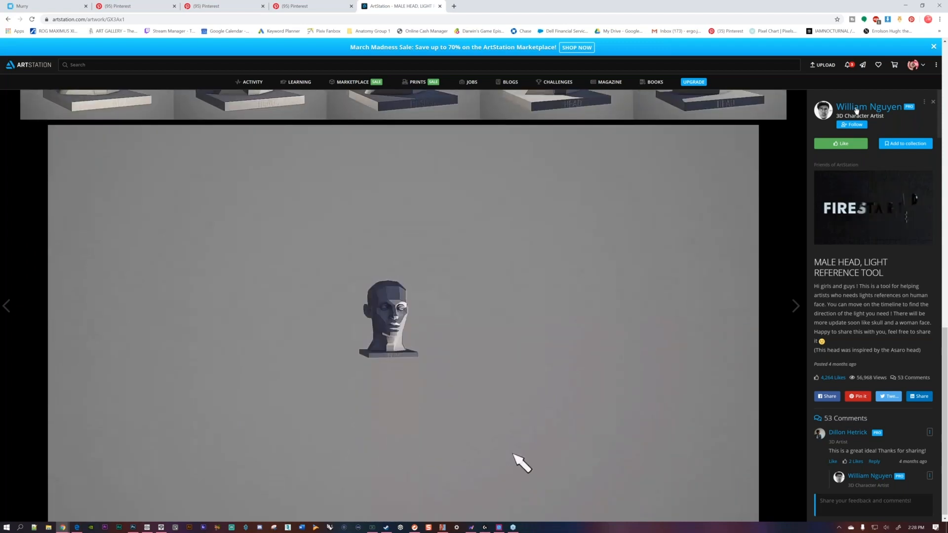
pyautogui.scroll(5, 857, 111)
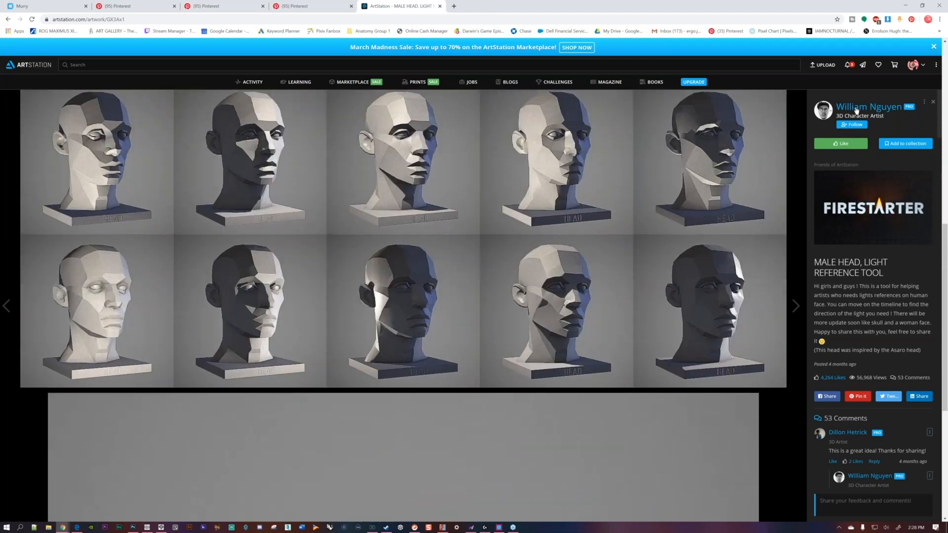
pyautogui.scroll(4, 857, 111)
pyautogui.scroll(3, 857, 111)
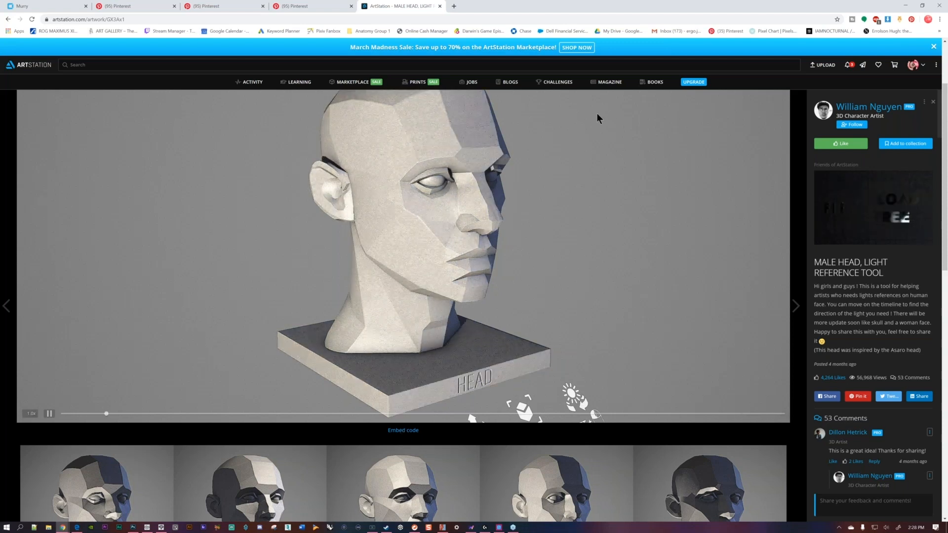
# - Return to the Cubebrush store page and rotate the Reilly Head 3d Model to face the opposite way
pyautogui.hotkey('ctrl', 'Tab')
pyautogui.scroll(4, 597, 114)
pyautogui.scroll(1, 598, 119)
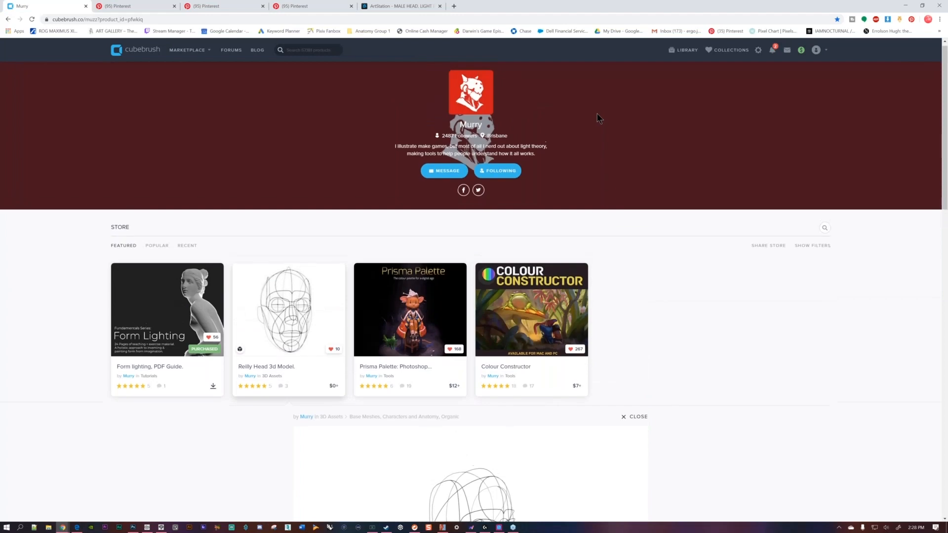
pyautogui.scroll(-5, 598, 118)
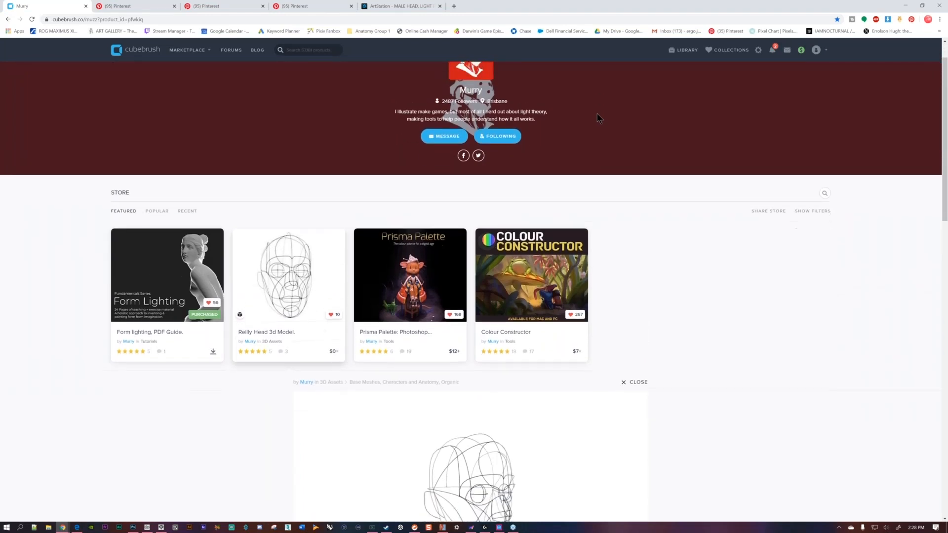
pyautogui.moveTo(490, 268)
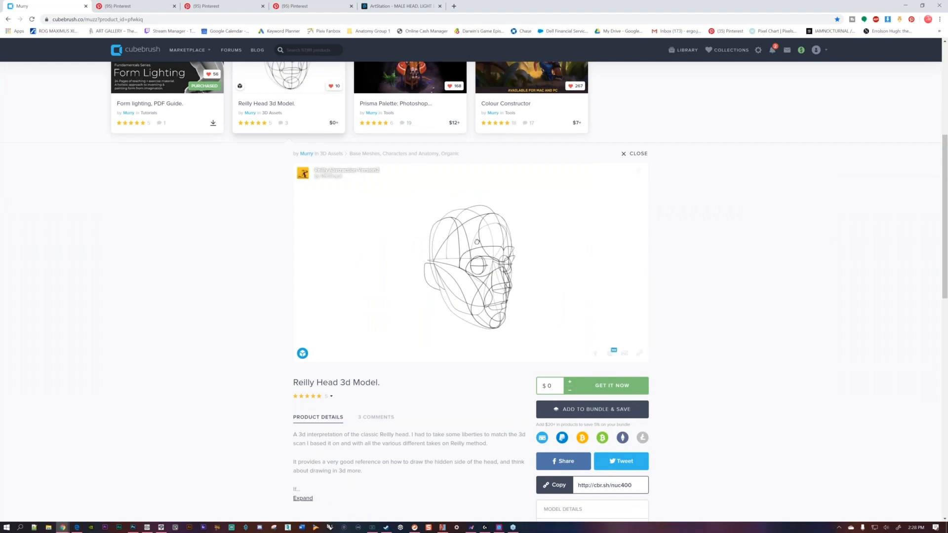
pyautogui.moveTo(490, 263); pyautogui.dragTo(431, 246)
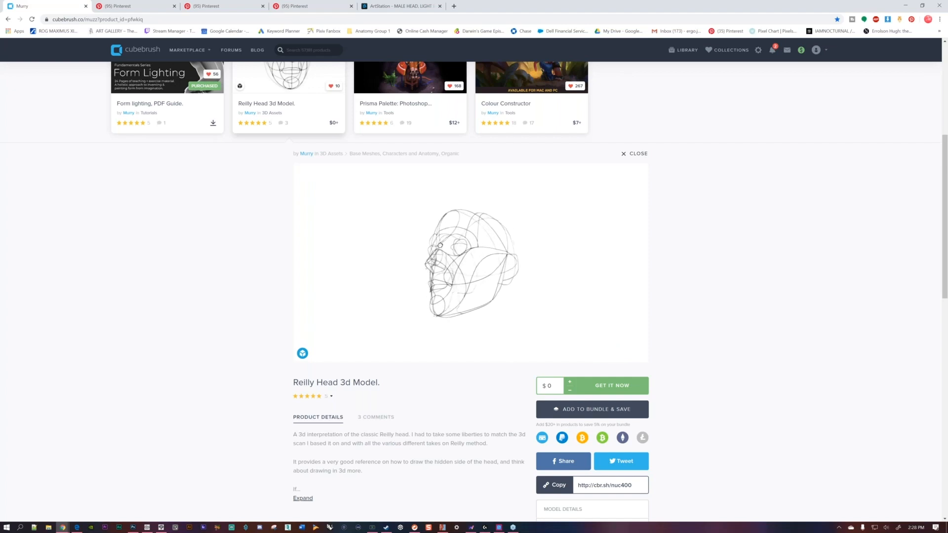
# - Rotate the Reilly Head 3d Model to examine its contour lines from both sides and from a higher angle
pyautogui.moveTo(451, 262); pyautogui.dragTo(450, 263)
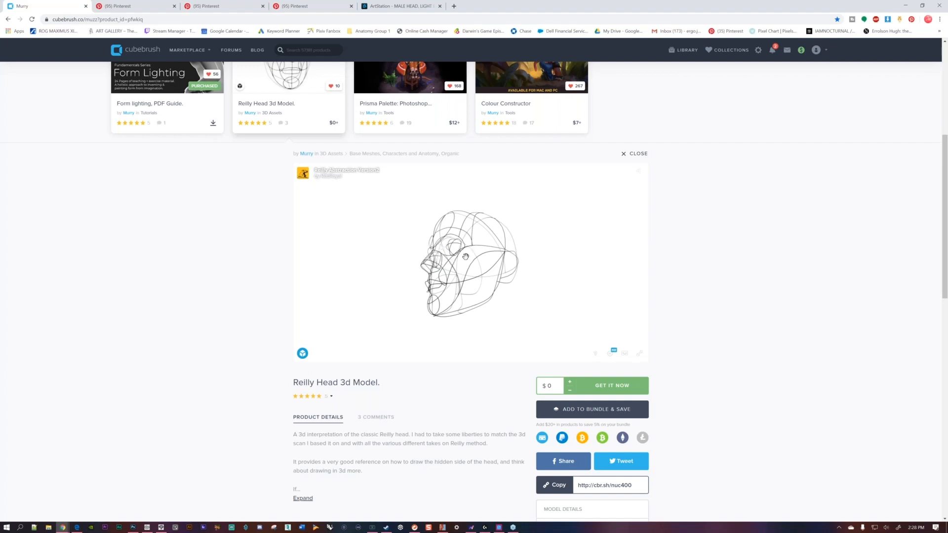
pyautogui.moveTo(437, 275); pyautogui.dragTo(488, 264)
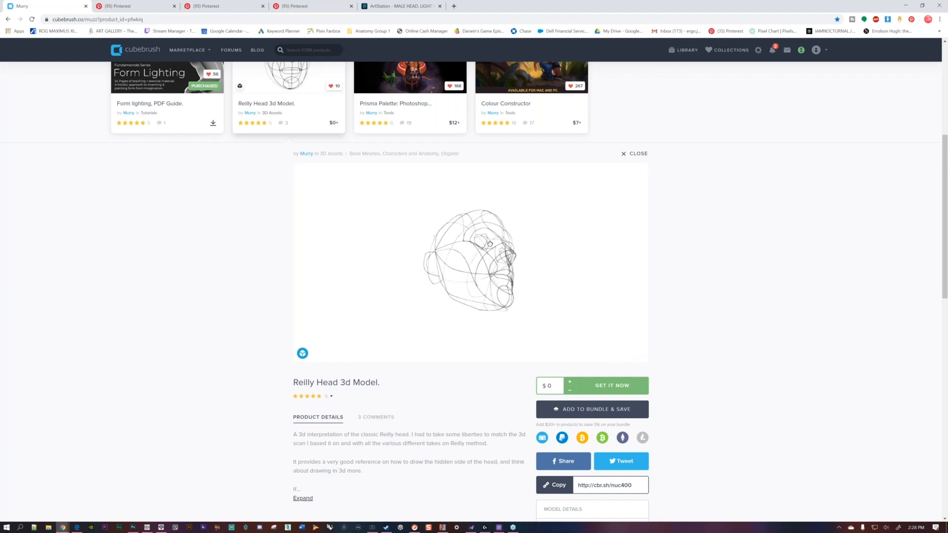
pyautogui.moveTo(478, 292); pyautogui.dragTo(451, 290)
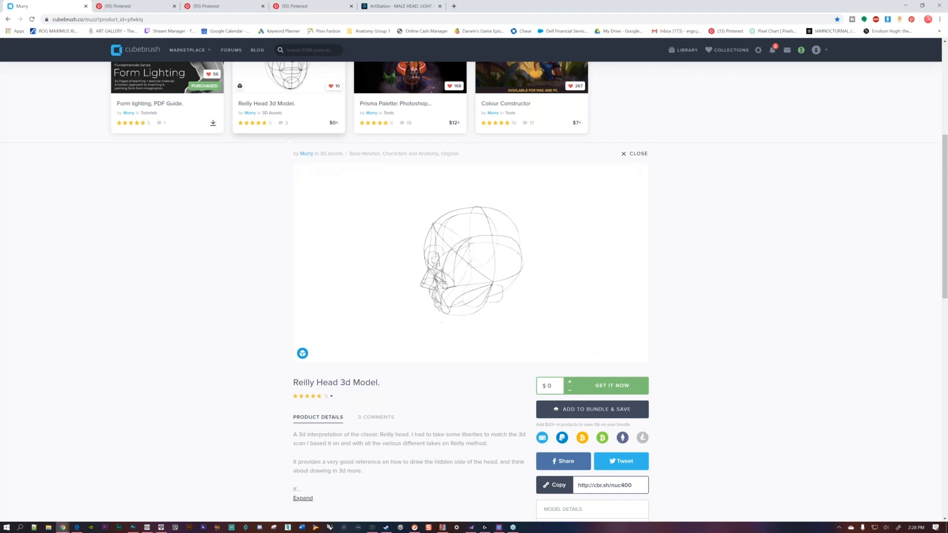
# - Open the Form lighting, PDF Guide product in the store and look over its cover and details
pyautogui.click(175, 196)
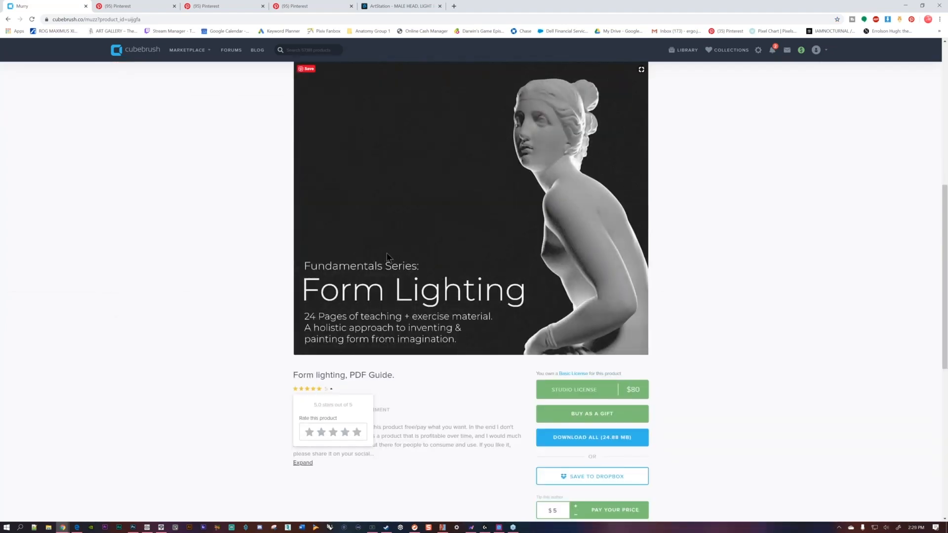
pyautogui.scroll(3, 395, 271)
pyautogui.scroll(-2, 407, 268)
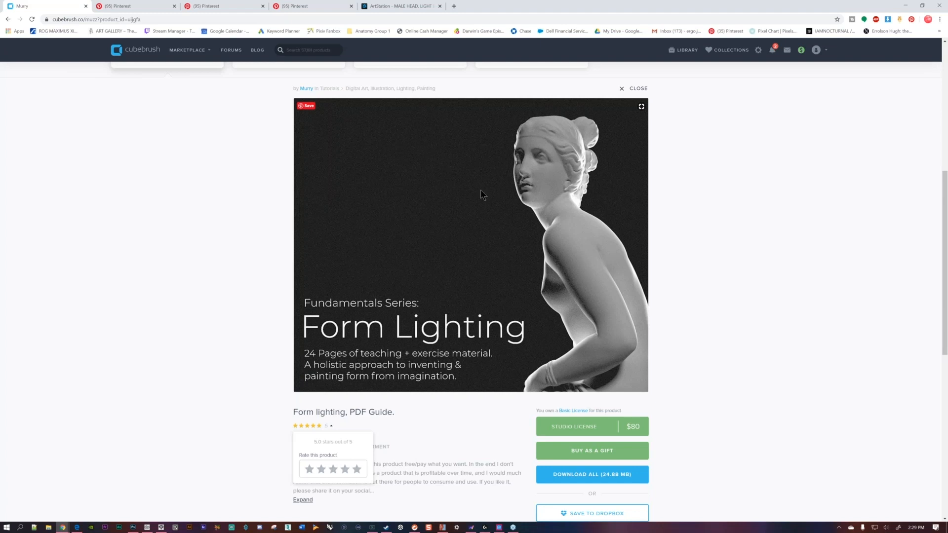
pyautogui.scroll(2, 481, 190)
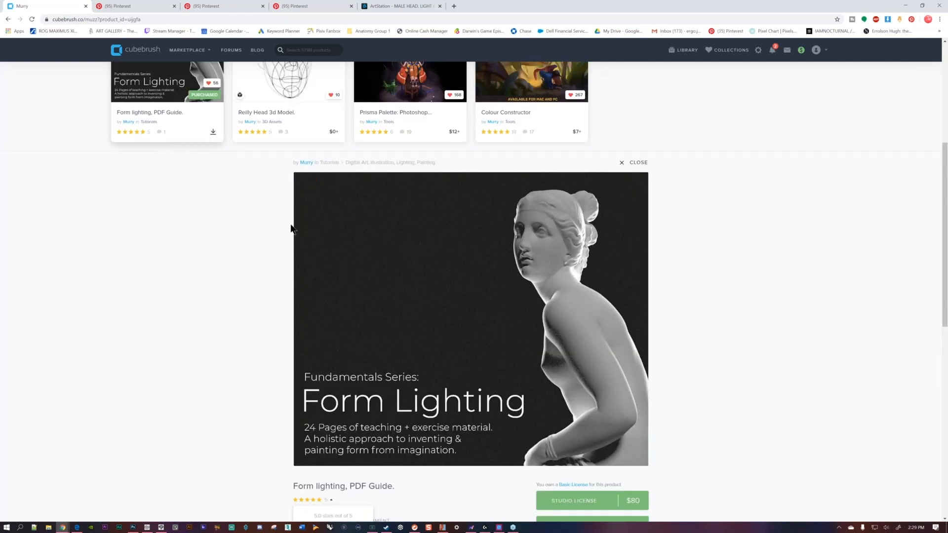
pyautogui.scroll(1, 179, 253)
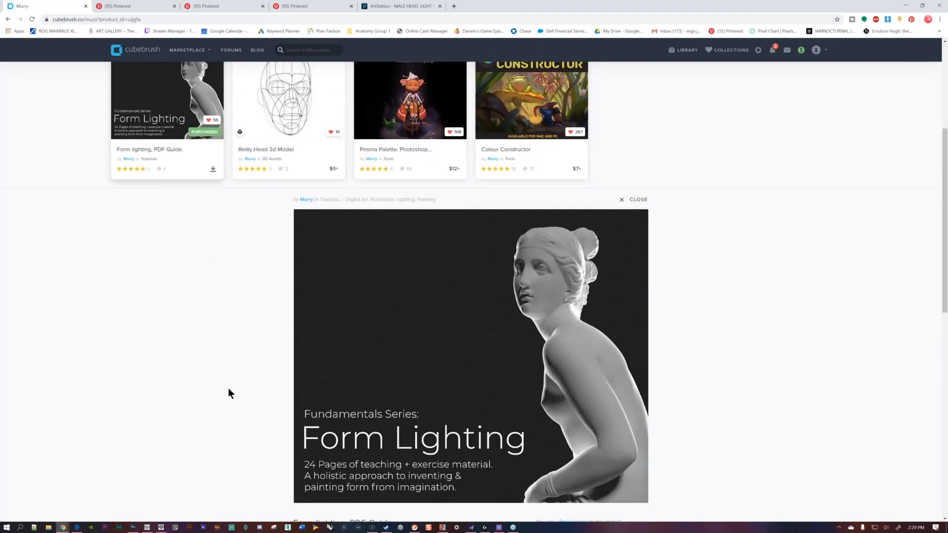
# - Switch to Clip Studio Paint, collapse and hide the FLOW 23 folder, and show the RENDERING 26 folder
pyautogui.click(162, 528)
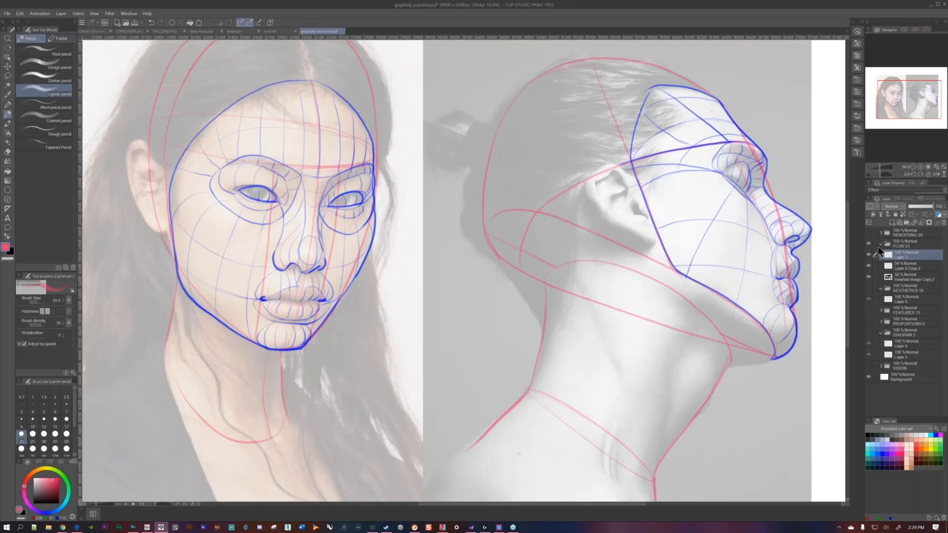
pyautogui.click(881, 244)
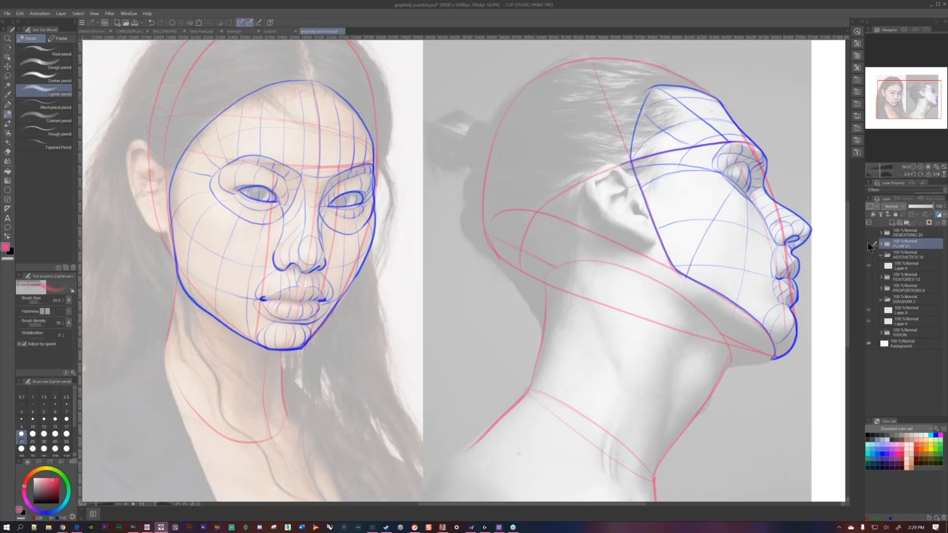
pyautogui.click(869, 244)
pyautogui.click(869, 233)
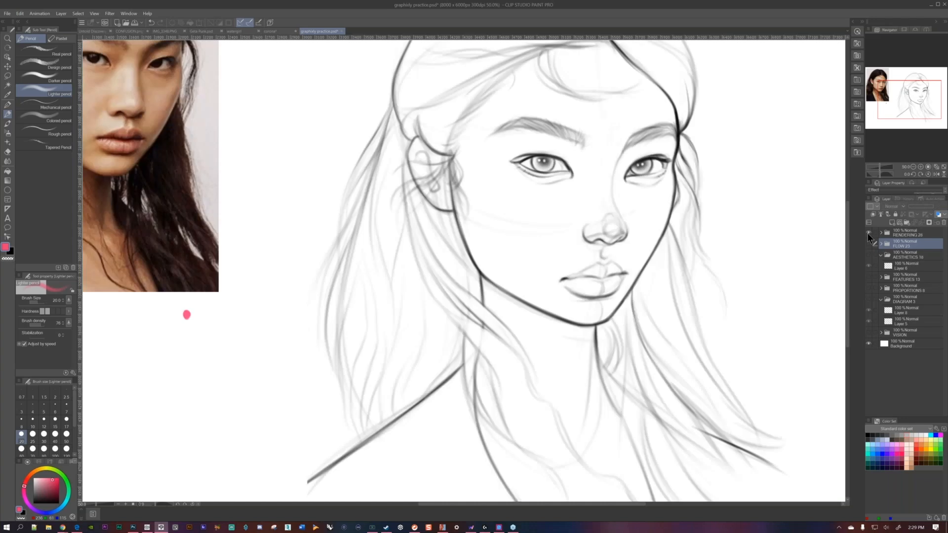
pyautogui.scroll(-5, 374, 363)
pyautogui.scroll(4, 386, 371)
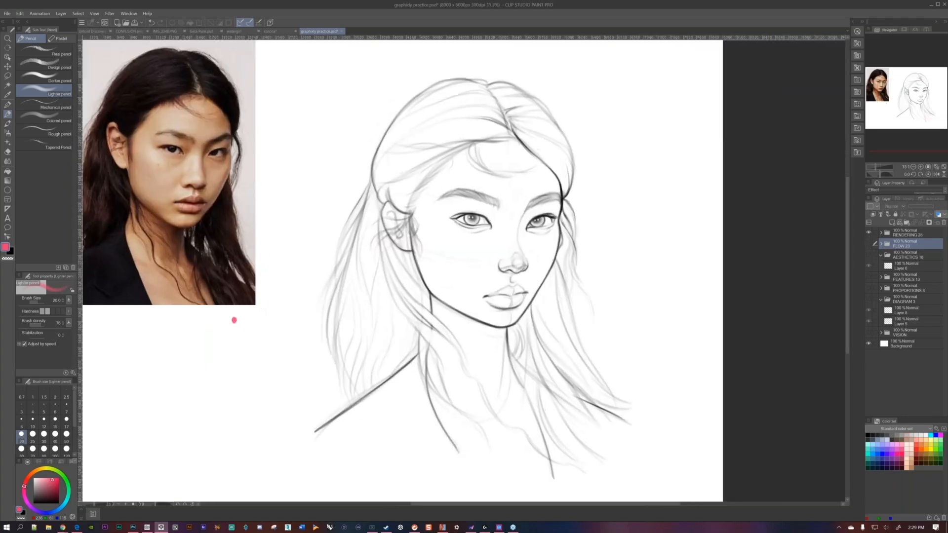
pyautogui.moveTo(386, 371); pyautogui.dragTo(420, 362)
pyautogui.moveTo(268, 311); pyautogui.dragTo(296, 307)
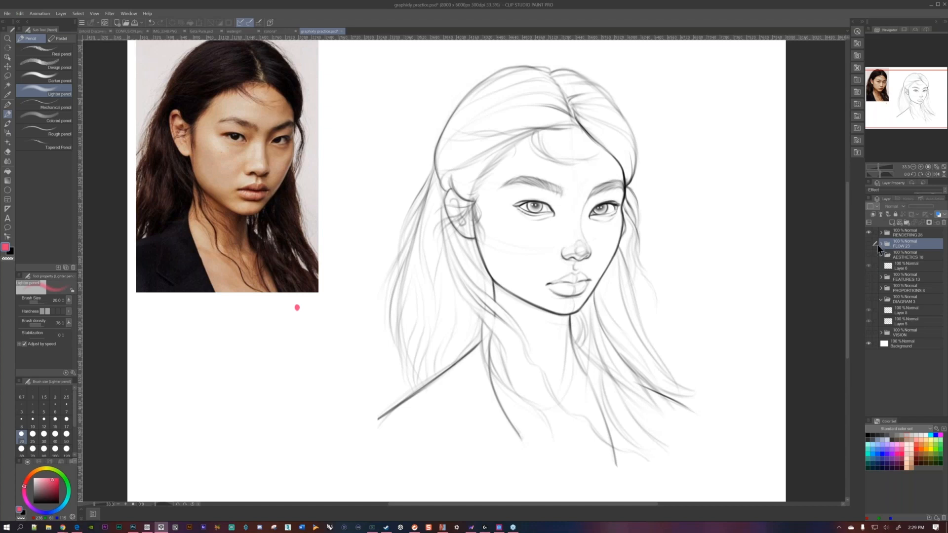
# - Expand the RENDERING 26 folder and select its inserted image layer, bringing the reference photo and line drawing into view
pyautogui.click(882, 233)
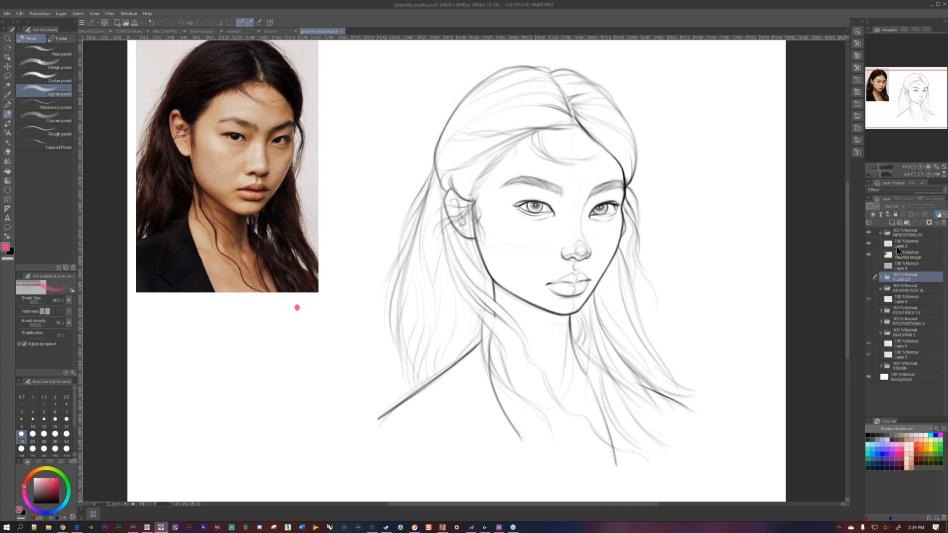
pyautogui.click(902, 253)
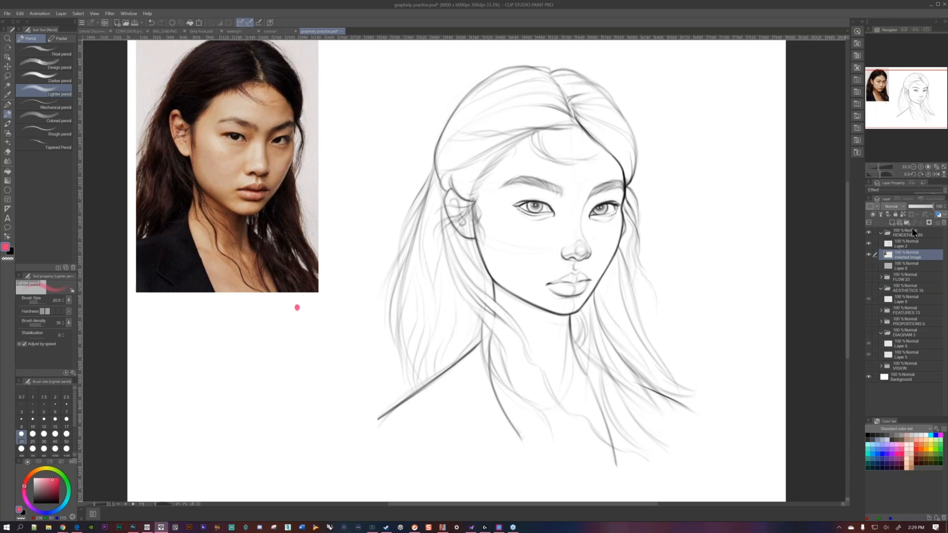
pyautogui.moveTo(594, 224); pyautogui.dragTo(623, 223)
pyautogui.moveTo(187, 339); pyautogui.dragTo(169, 362)
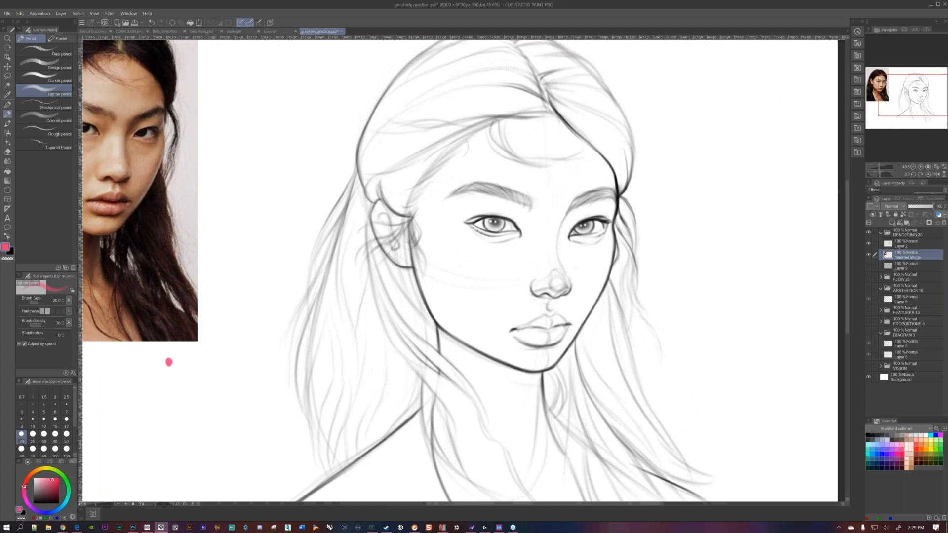
pyautogui.scroll(-1, 585, 240)
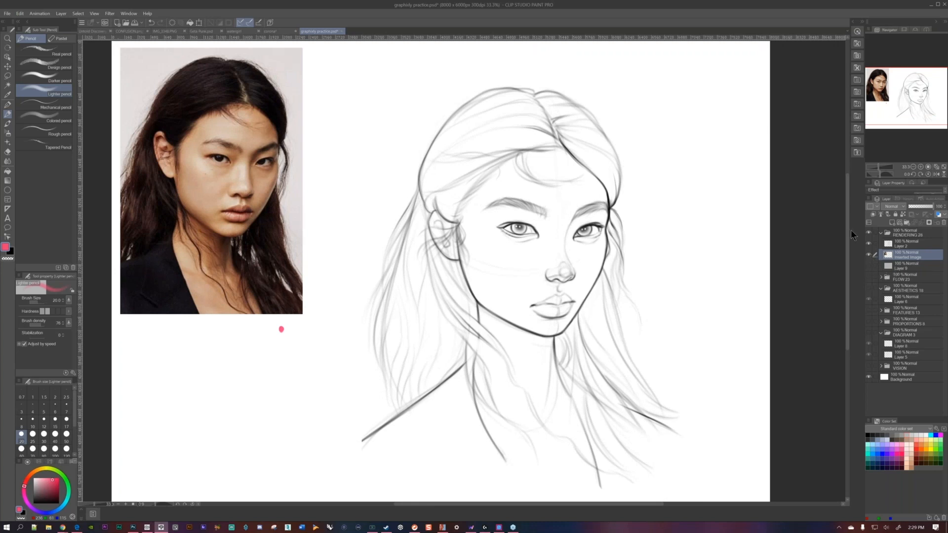
pyautogui.hotkey('ctrl', '-')
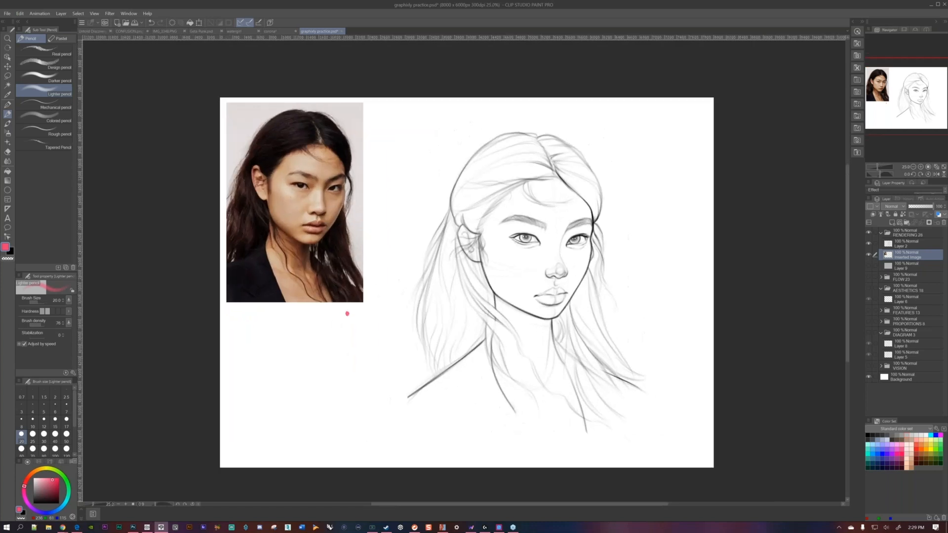
pyautogui.scroll(2, 586, 250)
pyautogui.moveTo(585, 250); pyautogui.dragTo(614, 236)
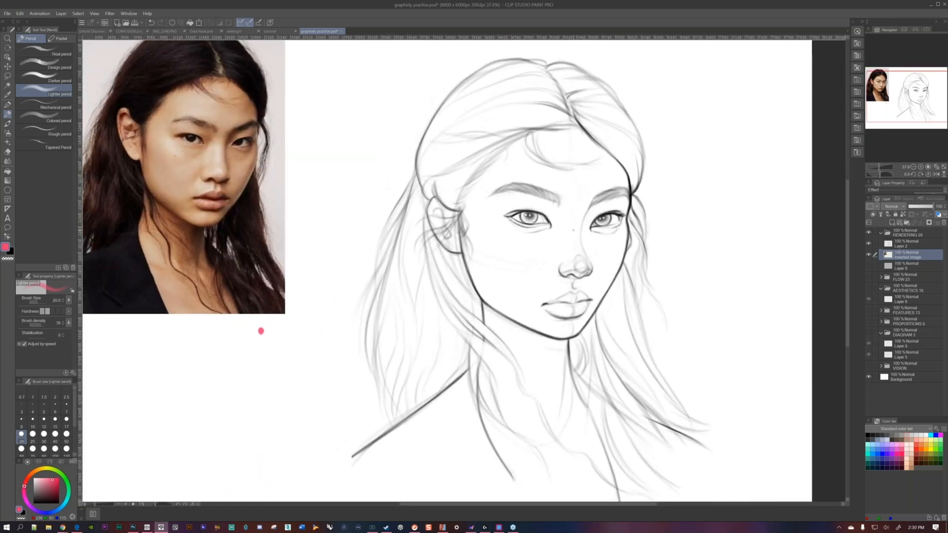
# - Set the drawing colour to near-black, then show and select the grey fill layer in the RENDERING 26 folder
pyautogui.click(34, 503)
pyautogui.click(868, 265)
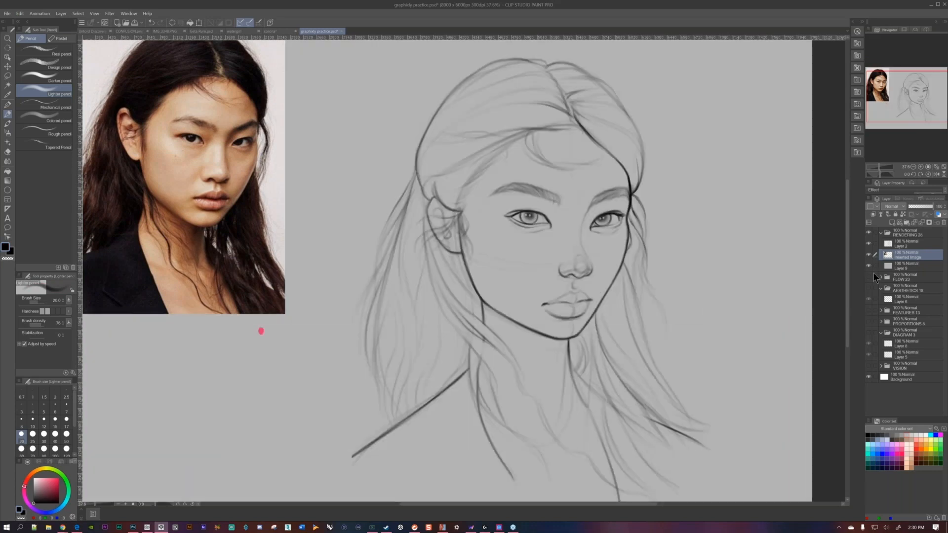
pyautogui.click(911, 268)
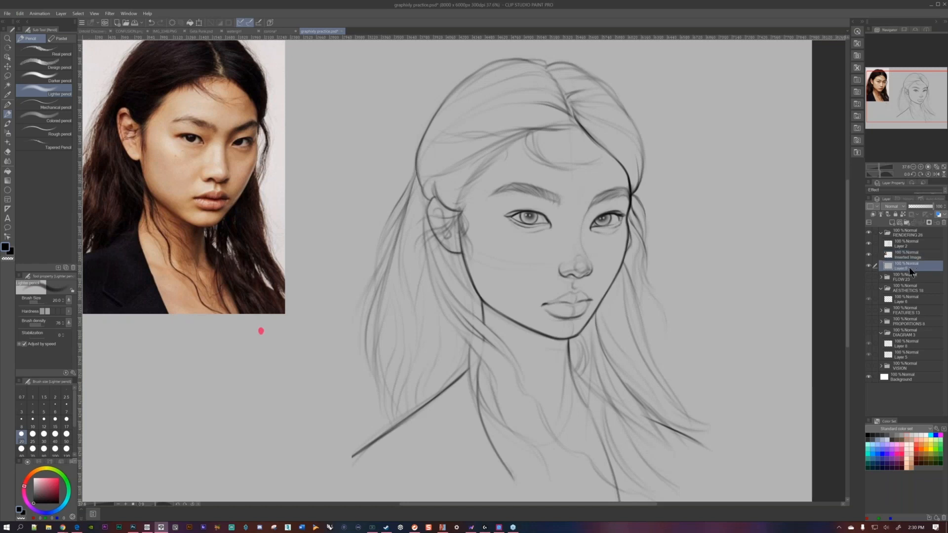
pyautogui.scroll(-1, 567, 256)
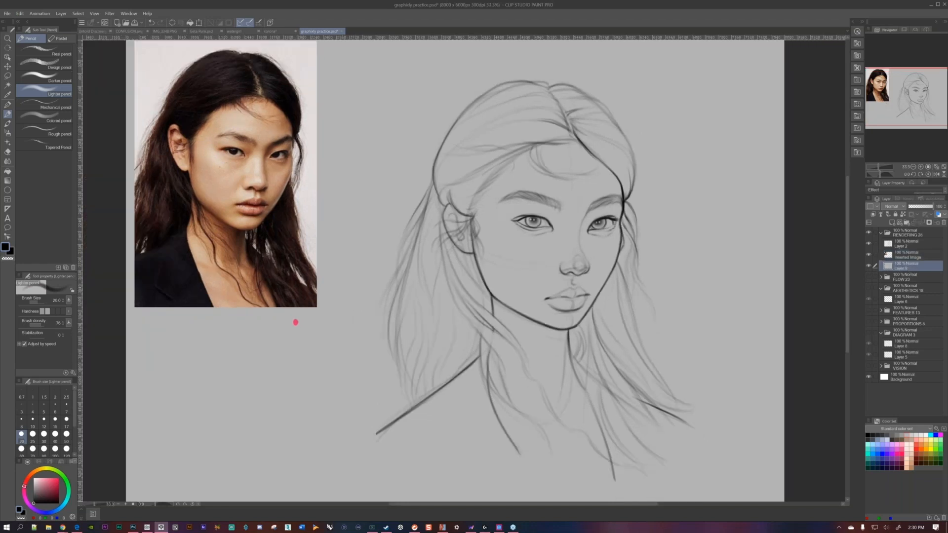
pyautogui.moveTo(296, 322); pyautogui.dragTo(320, 330)
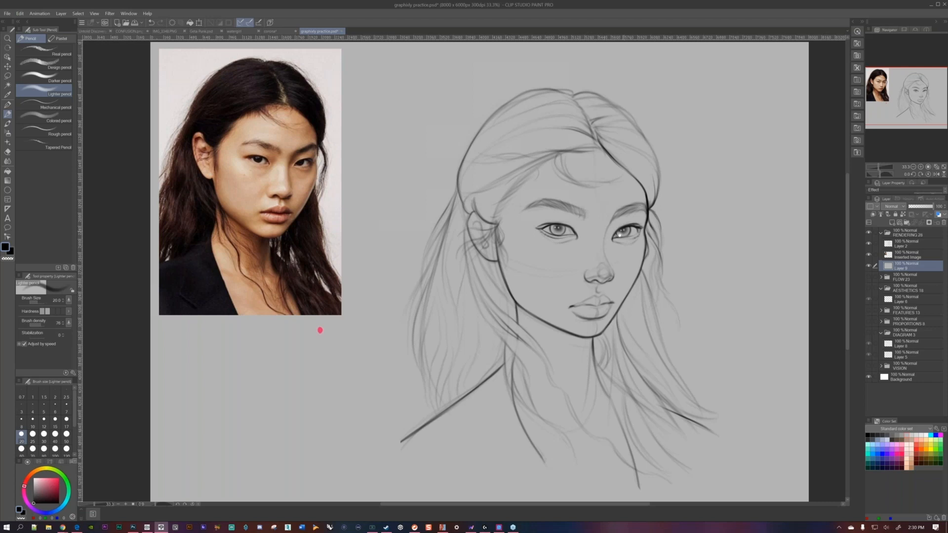
pyautogui.moveTo(320, 331)
pyautogui.mouseDown()
pyautogui.moveTo(327, 325)
pyautogui.moveTo(318, 330)
pyautogui.mouseUp()
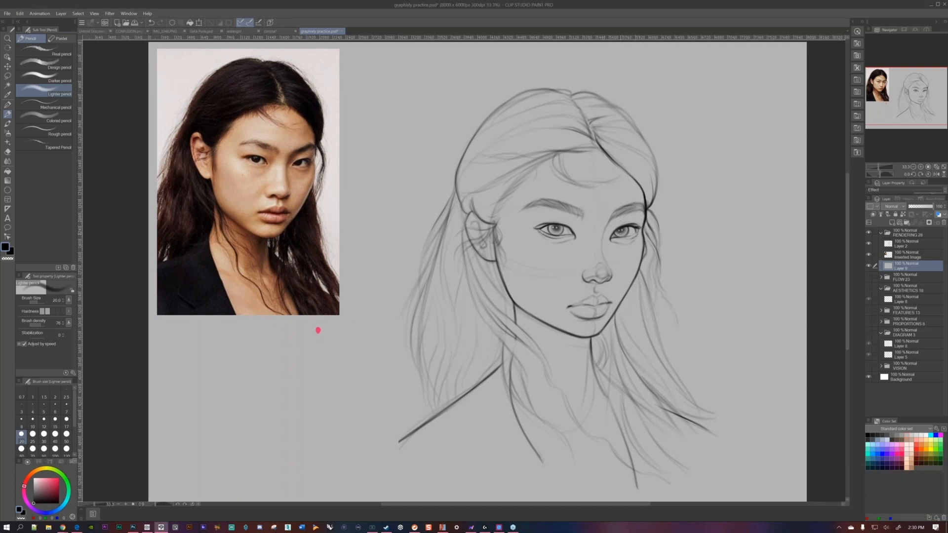
# - Add two new layers above the inserted image in the RENDERING 26 folder, named SHADOW and LIGHT
pyautogui.click(919, 254)
pyautogui.click(892, 223)
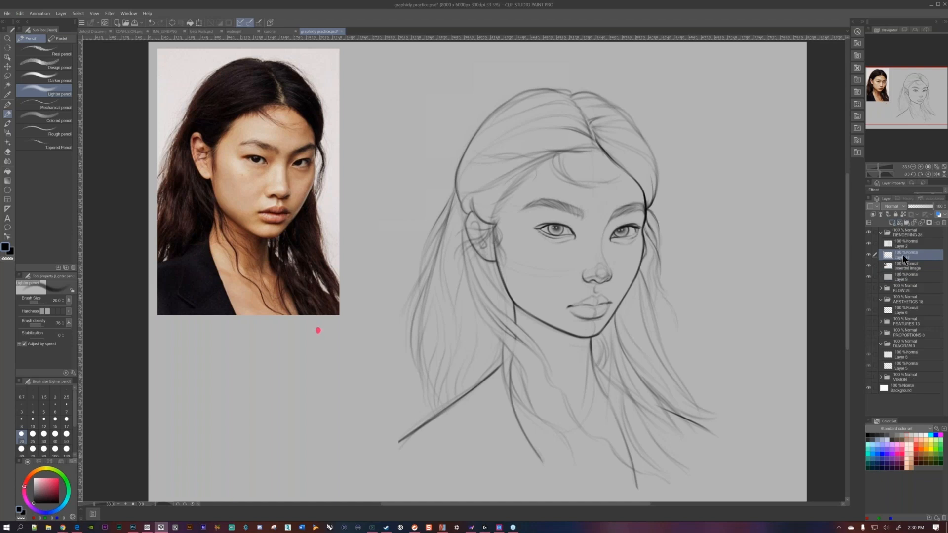
pyautogui.doubleClick(903, 257)
pyautogui.write('SHADOW')
pyautogui.press('Return')
pyautogui.click(892, 224)
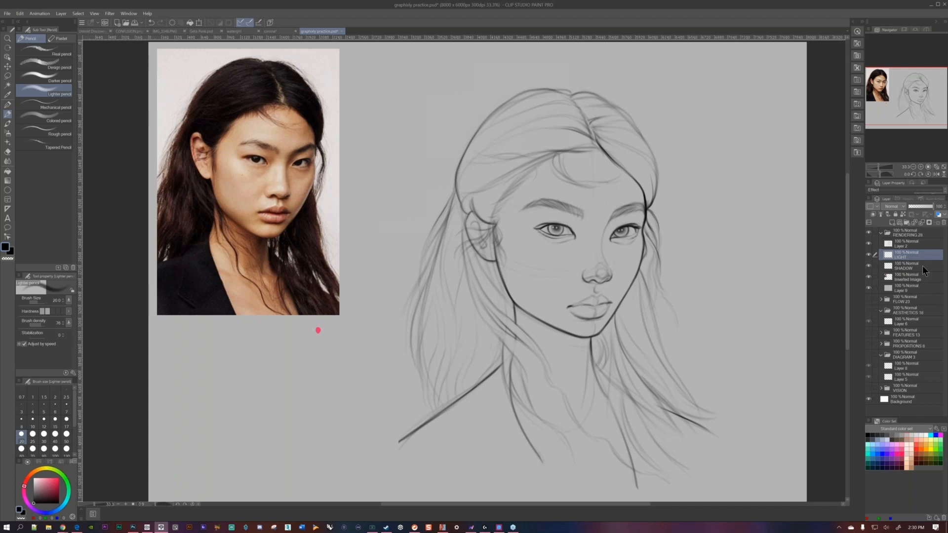
# - Select the SHADOW layer and set up the Soft airbrush with a dark grey from the standard colour set
pyautogui.moveTo(558, 291); pyautogui.dragTo(533, 279)
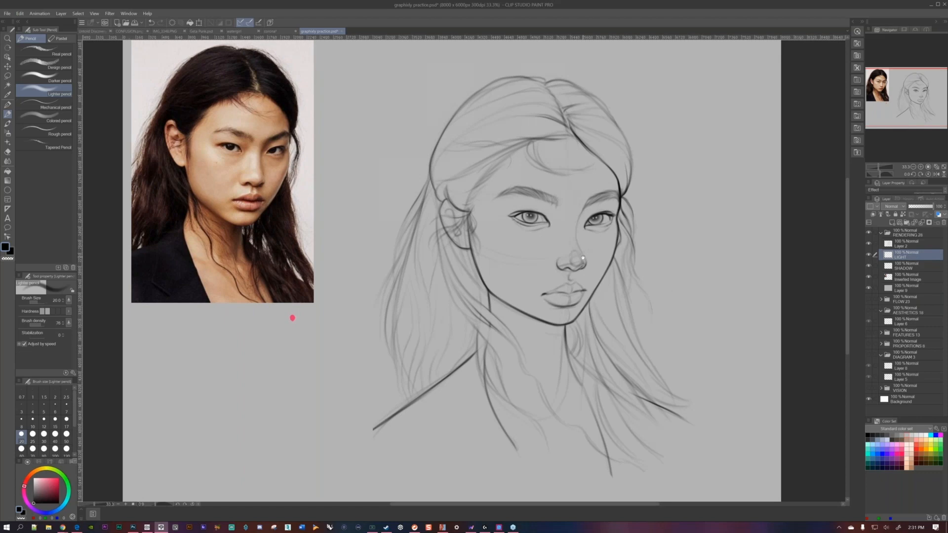
pyautogui.moveTo(583, 257); pyautogui.dragTo(586, 251)
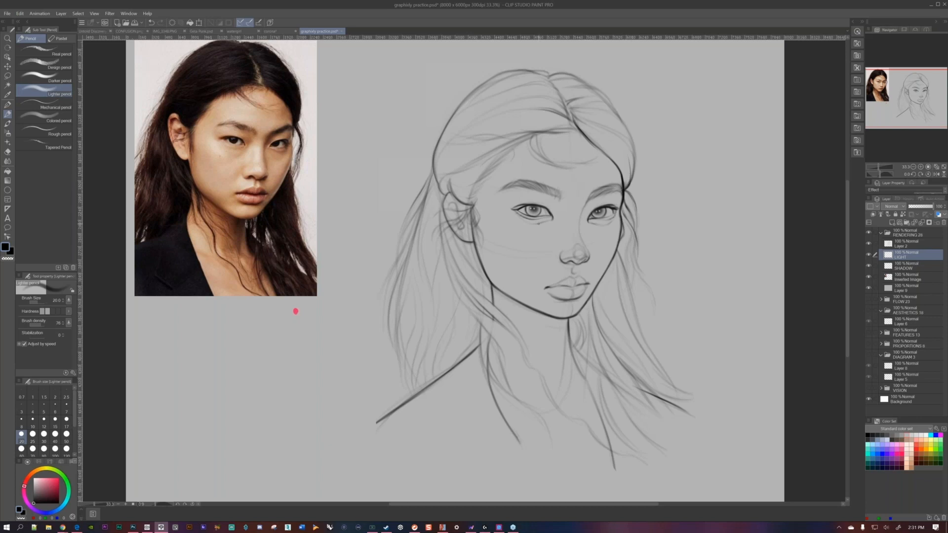
pyautogui.scroll(-5, 531, 251)
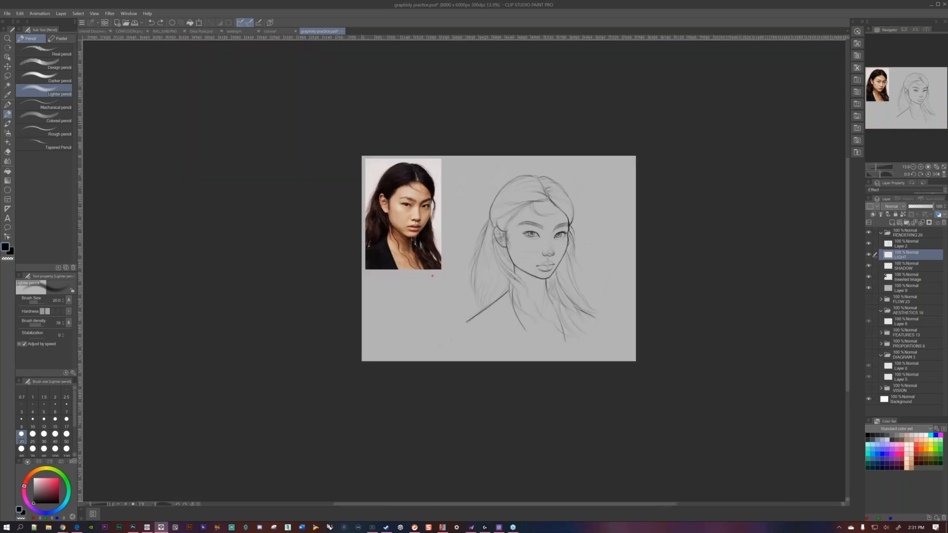
pyautogui.scroll(5, 573, 242)
pyautogui.moveTo(574, 241); pyautogui.dragTo(642, 216)
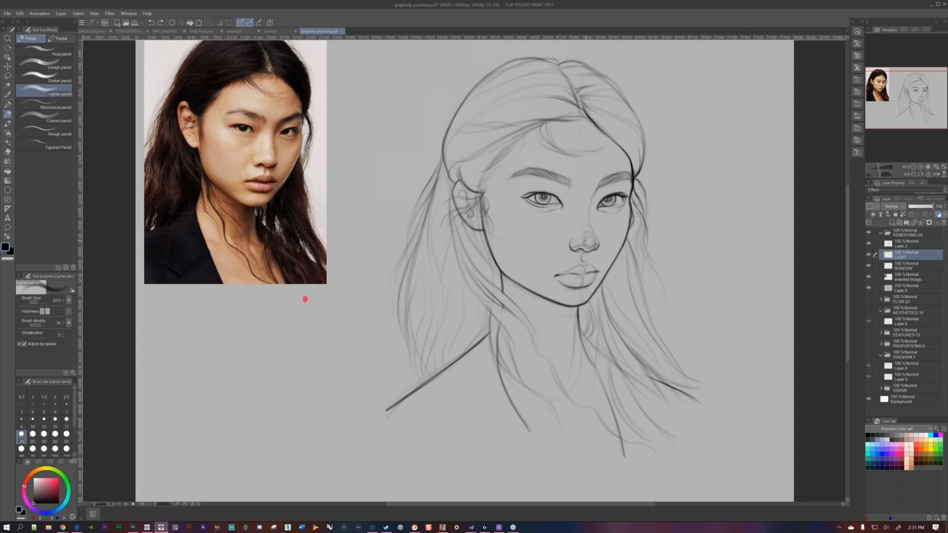
pyautogui.click(901, 265)
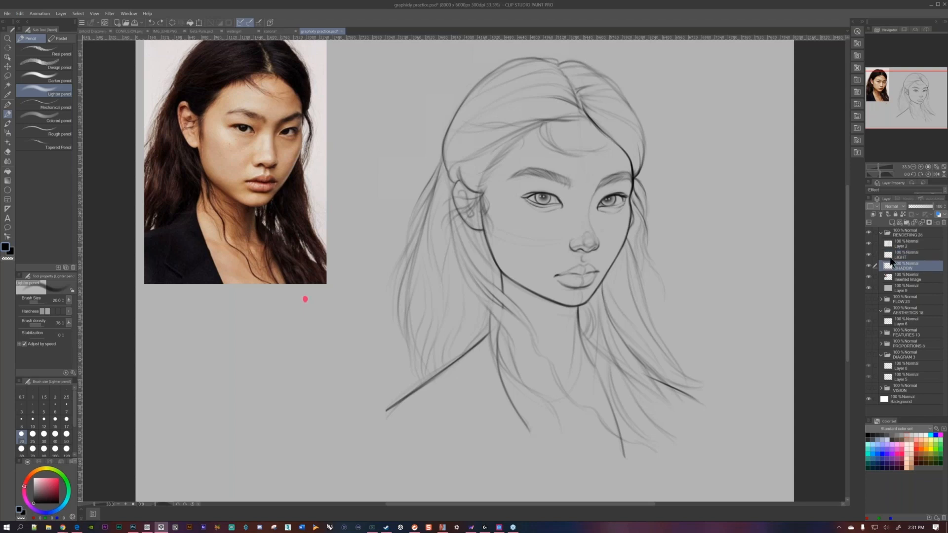
pyautogui.click(12, 132)
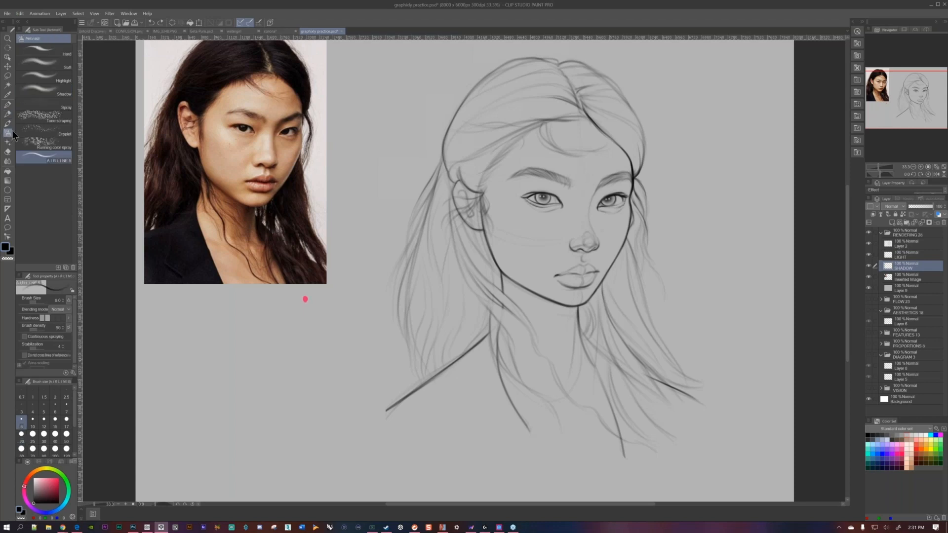
pyautogui.click(57, 64)
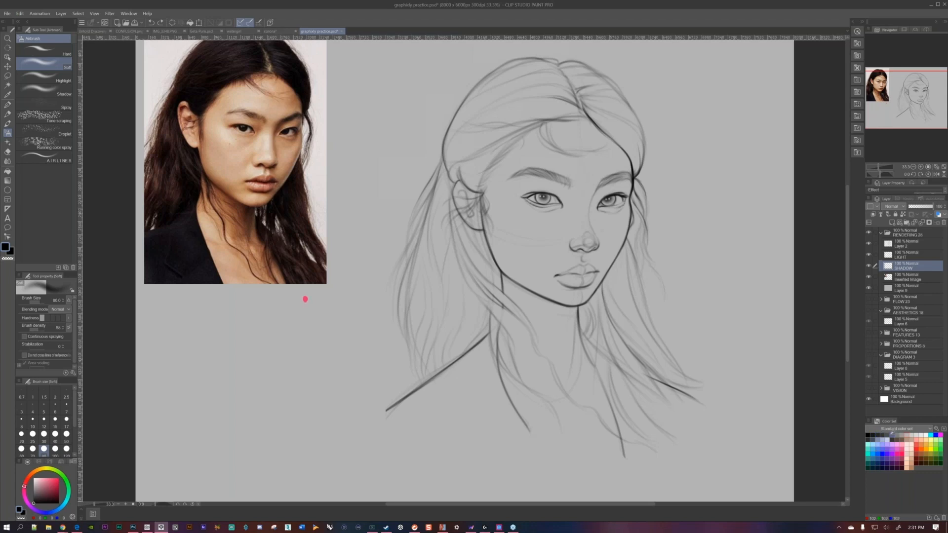
pyautogui.click(888, 434)
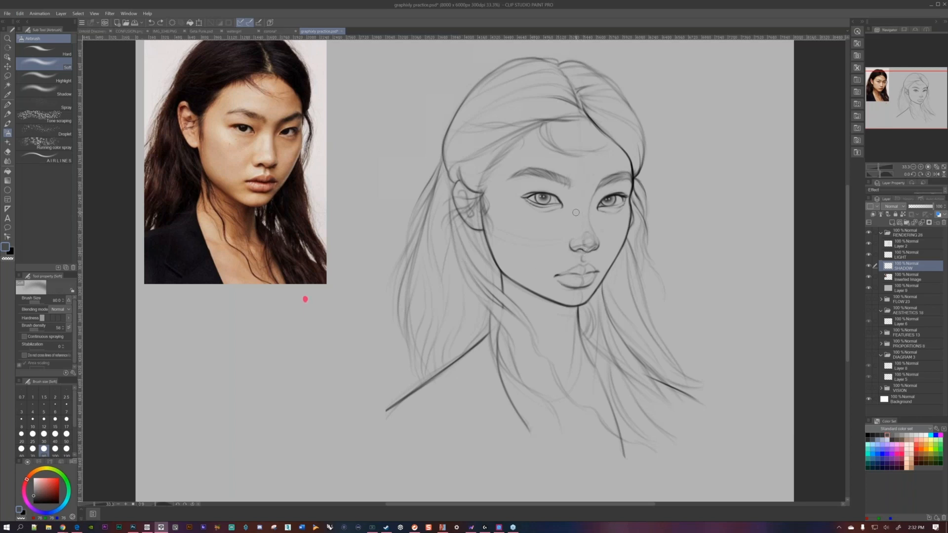
# - Enlarge the Soft airbrush to 600 and shade the hair behind the ear and over both sides of the crown
pyautogui.press(']')
pyautogui.press(']')
pyautogui.press(']')
pyautogui.press(']')
pyautogui.press(']')
pyautogui.scroll(-2, 577, 180)
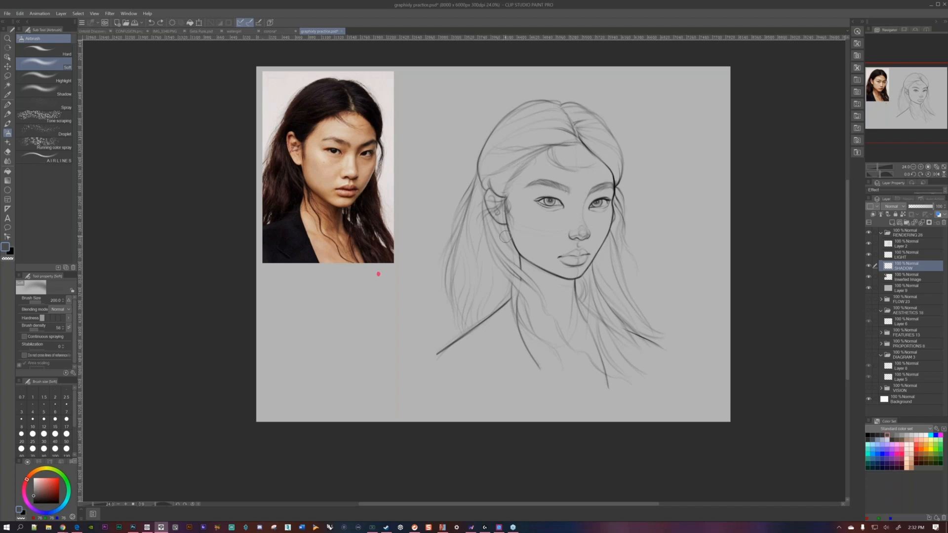
pyautogui.press(']')
pyautogui.press(']')
pyautogui.press(']')
pyautogui.press(']')
pyautogui.press(']')
pyautogui.press(']')
pyautogui.press(']')
pyautogui.press(']')
pyautogui.press(']')
pyautogui.press(']')
pyautogui.press('[')
pyautogui.press('[')
pyautogui.press('[')
pyautogui.moveTo(480, 198)
pyautogui.mouseDown()
pyautogui.moveTo(496, 279)
pyautogui.moveTo(491, 245)
pyautogui.moveTo(499, 256)
pyautogui.moveTo(470, 290)
pyautogui.moveTo(472, 311)
pyautogui.moveTo(491, 274)
pyautogui.mouseUp()
pyautogui.moveTo(492, 213)
pyautogui.mouseDown()
pyautogui.moveTo(528, 131)
pyautogui.moveTo(564, 114)
pyautogui.moveTo(500, 169)
pyautogui.mouseUp()
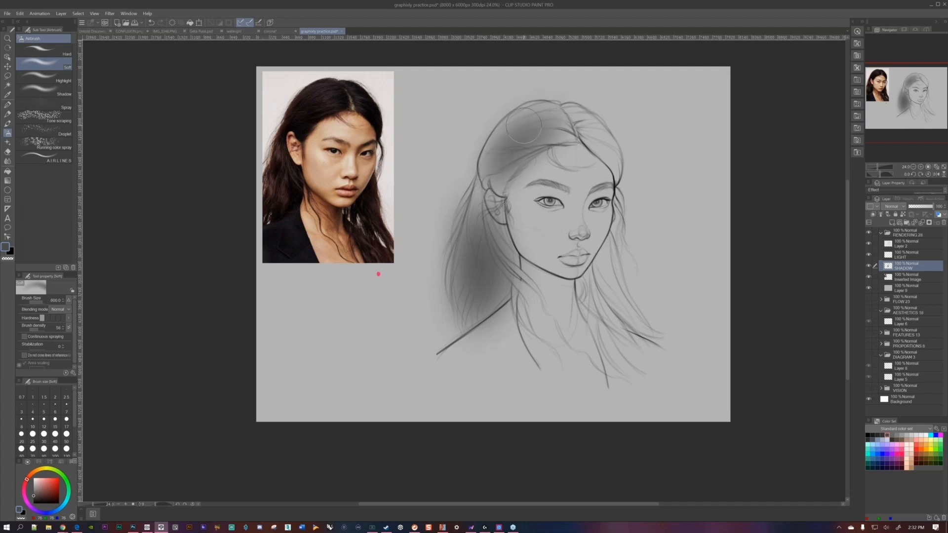
pyautogui.moveTo(524, 129); pyautogui.dragTo(495, 182)
pyautogui.moveTo(584, 117); pyautogui.dragTo(621, 178)
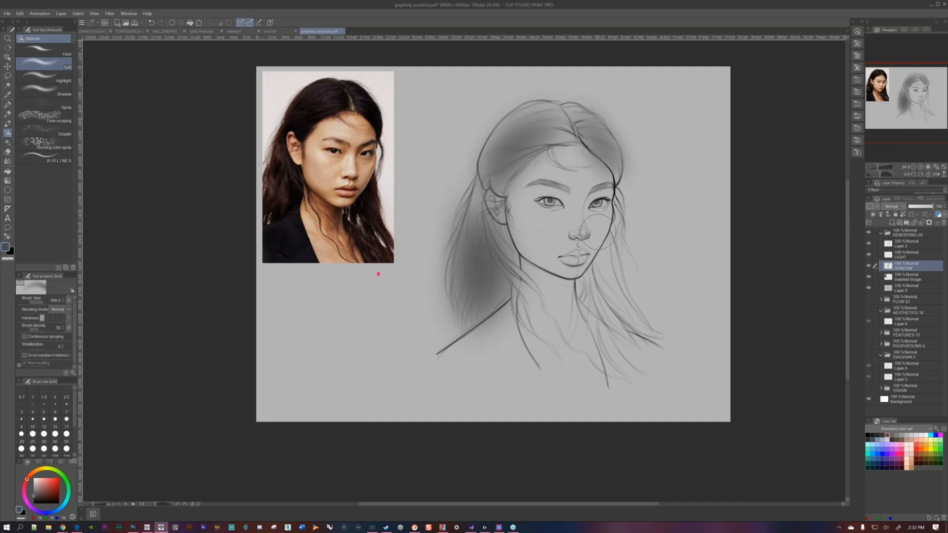
# - Shade the long hair falling on the far side of the neck down to the shoulder line
pyautogui.moveTo(610, 262); pyautogui.dragTo(628, 352)
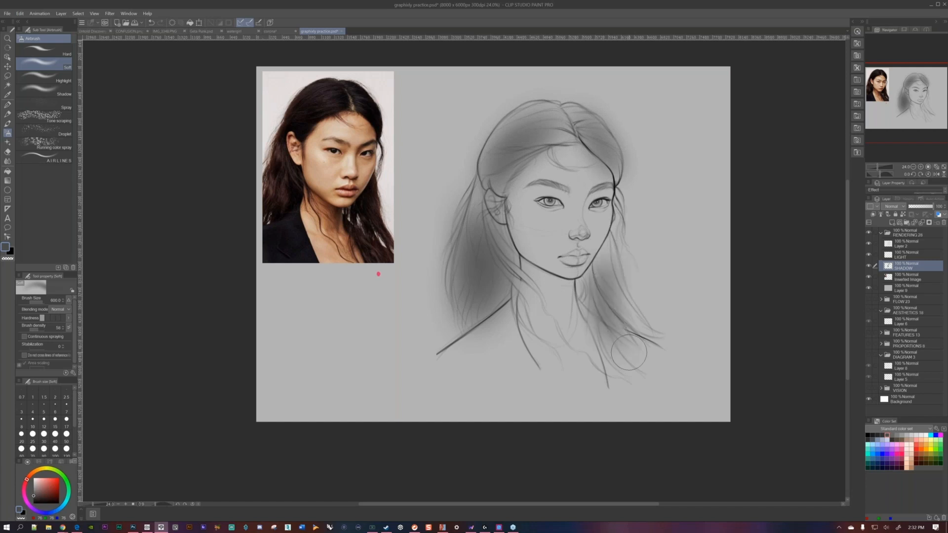
pyautogui.moveTo(594, 317); pyautogui.dragTo(605, 350)
pyautogui.moveTo(610, 288); pyautogui.dragTo(649, 341)
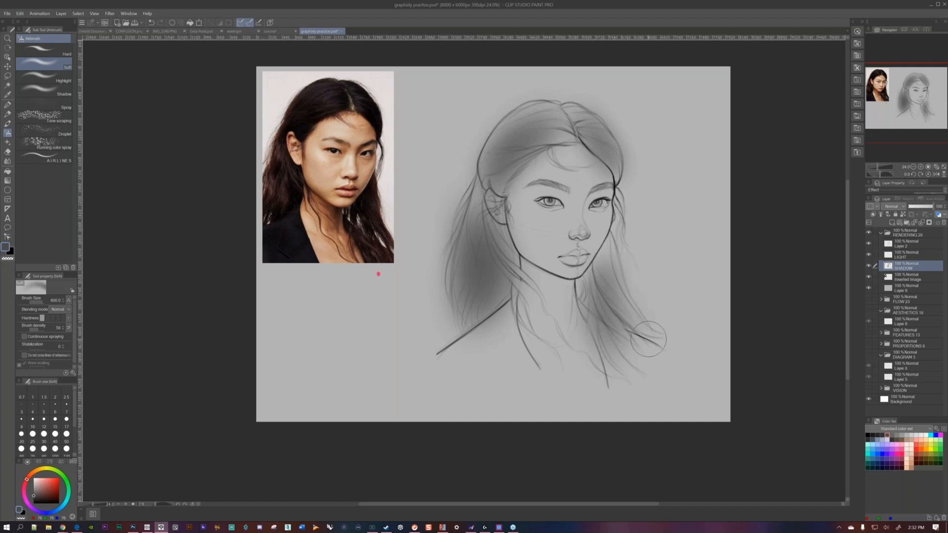
pyautogui.moveTo(618, 296); pyautogui.dragTo(650, 340)
# - Reduce the airbrush to 200 and shade the lock of hair falling from the jaw across the neck
pyautogui.press('[')
pyautogui.press('[')
pyautogui.press('[')
pyautogui.press('[')
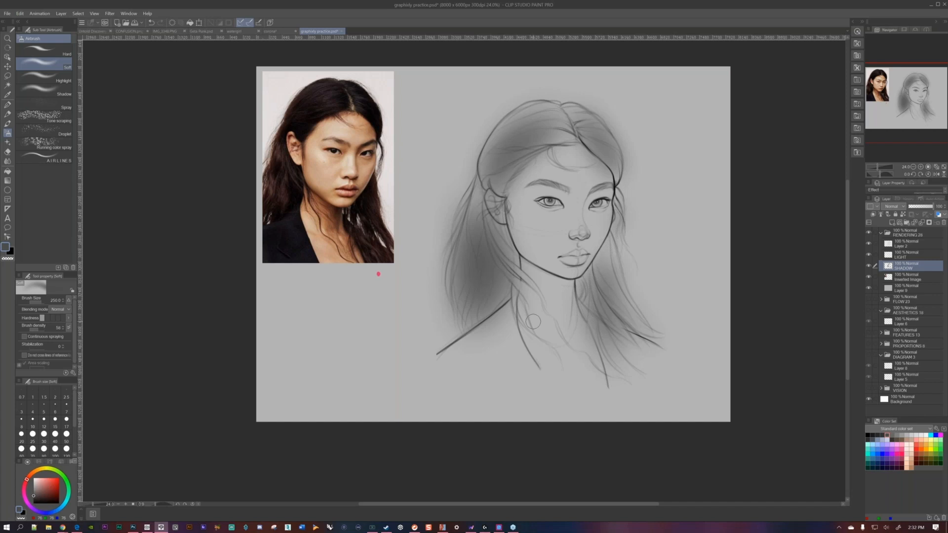
pyautogui.moveTo(520, 271)
pyautogui.mouseDown()
pyautogui.moveTo(553, 326)
pyautogui.moveTo(536, 298)
pyautogui.mouseUp()
pyautogui.moveTo(509, 265); pyautogui.dragTo(534, 297)
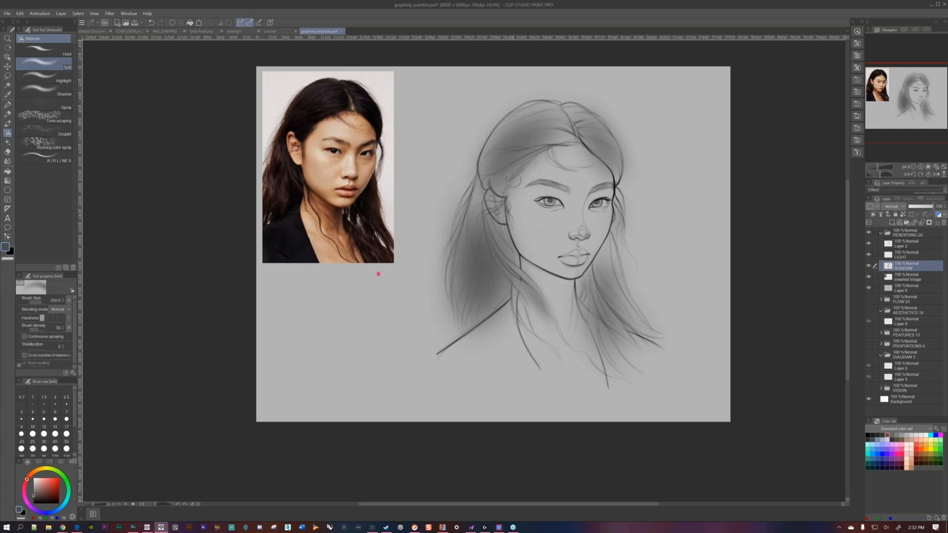
# - Refine the shading around the ear, temple and hairline by alternating the Soft airbrush with the Soft eraser
pyautogui.press('e')
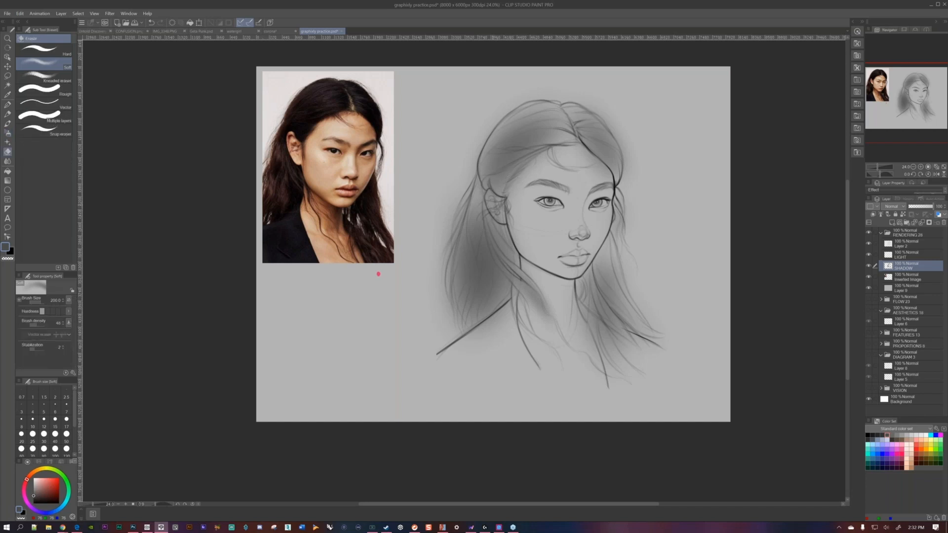
pyautogui.press('b')
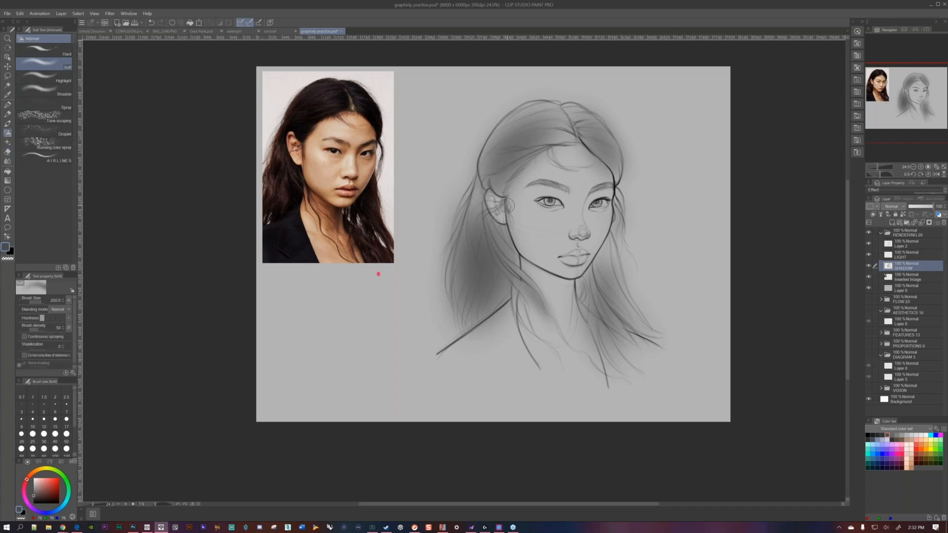
pyautogui.moveTo(507, 206)
pyautogui.mouseDown()
pyautogui.moveTo(534, 265)
pyautogui.moveTo(559, 280)
pyautogui.mouseUp()
pyautogui.press('e')
pyautogui.moveTo(557, 187); pyautogui.dragTo(533, 202)
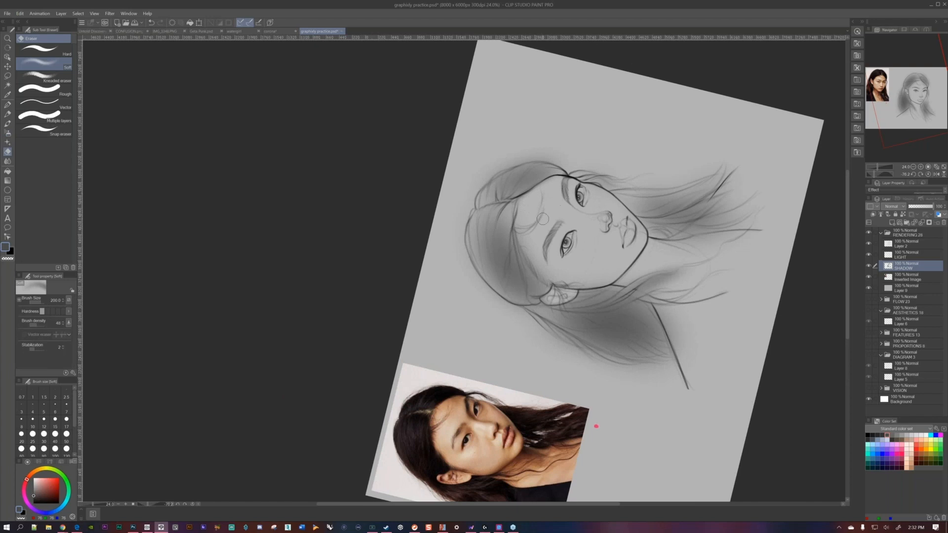
pyautogui.press('b')
pyautogui.moveTo(566, 243); pyautogui.dragTo(569, 143)
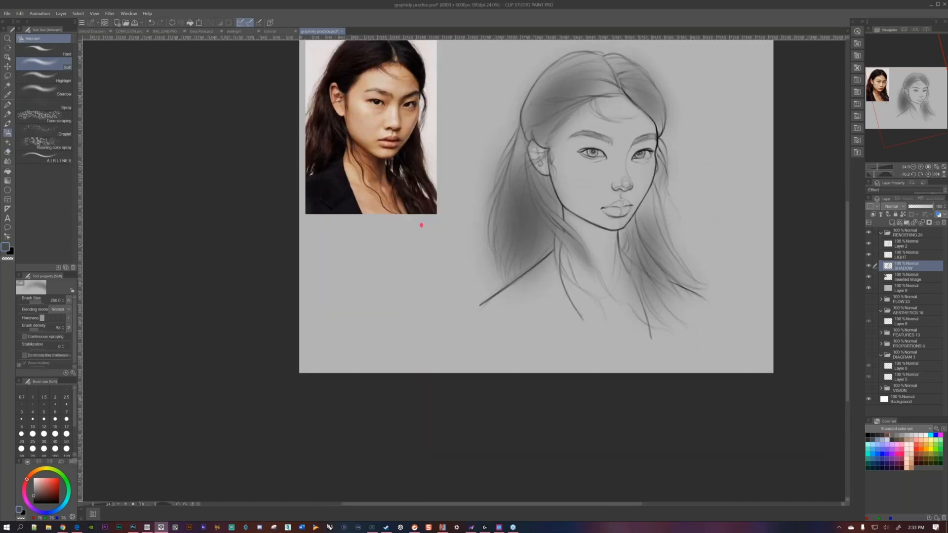
pyautogui.press('e')
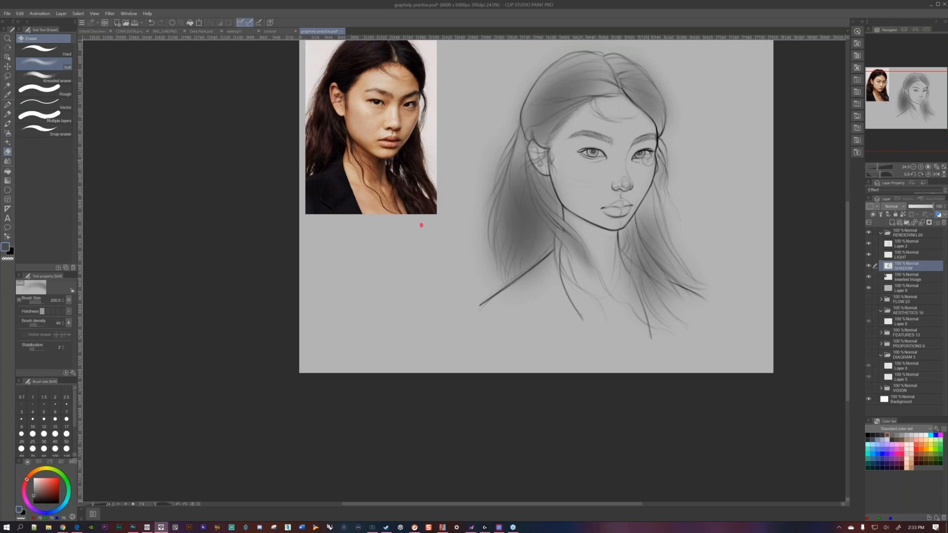
pyautogui.press('b')
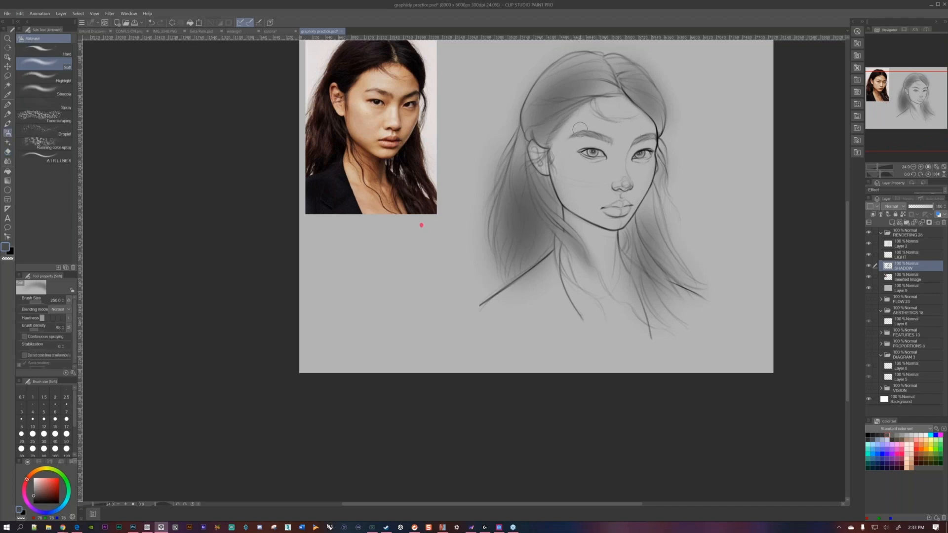
# - Reduce the Soft airbrush to 100 and darken the eyebrows
pyautogui.scroll(5, 643, 183)
pyautogui.moveTo(610, 148); pyautogui.dragTo(642, 249)
pyautogui.scroll(-2, 687, 241)
pyautogui.press('[')
pyautogui.press('[')
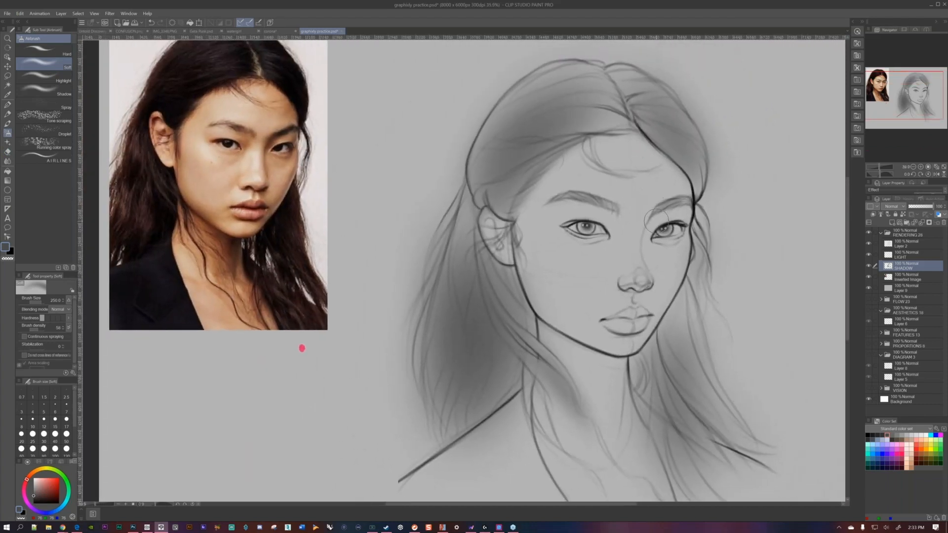
pyautogui.press('[')
pyautogui.press('[')
pyautogui.press('[')
pyautogui.moveTo(573, 197); pyautogui.dragTo(616, 207)
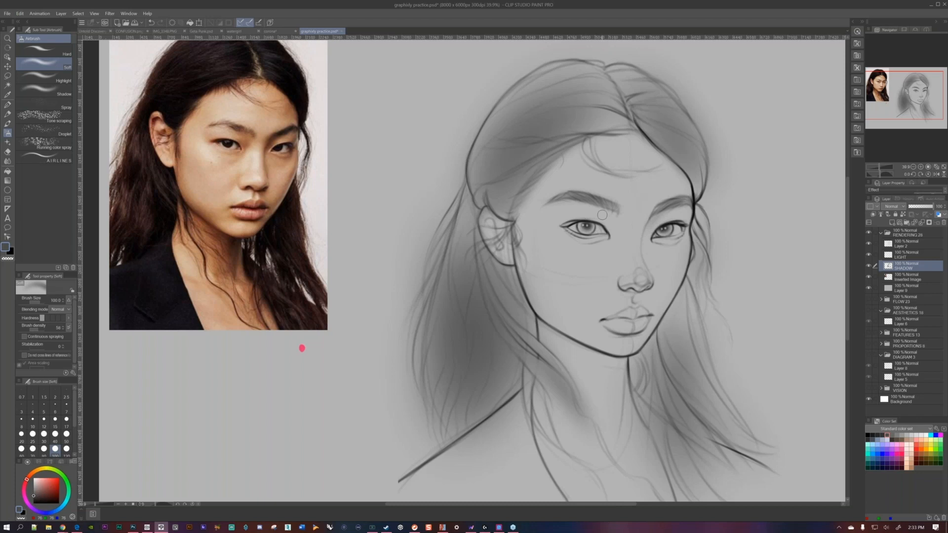
pyautogui.press('[')
pyautogui.moveTo(684, 222); pyautogui.dragTo(580, 228)
# - Sketch a demonstration sphere with a highlight, shaded underside and cast shadow beside the face using the Hard airbrush at size 40
pyautogui.press(',')
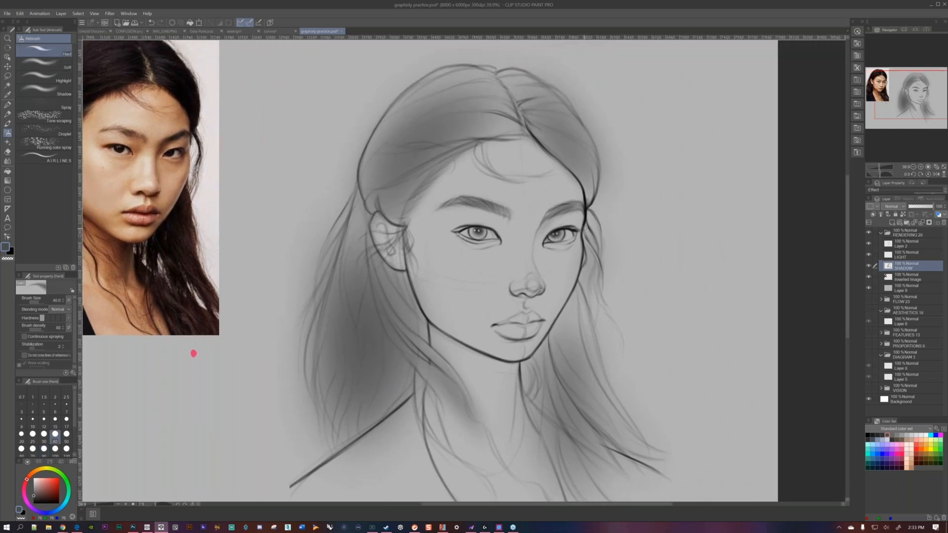
pyautogui.moveTo(653, 210)
pyautogui.mouseDown()
pyautogui.moveTo(669, 272)
pyautogui.moveTo(730, 242)
pyautogui.moveTo(642, 259)
pyautogui.moveTo(634, 216)
pyautogui.moveTo(695, 261)
pyautogui.mouseUp()
pyautogui.hotkey('ctrl', 'z')
pyautogui.moveTo(653, 187)
pyautogui.mouseDown()
pyautogui.moveTo(634, 279)
pyautogui.moveTo(727, 261)
pyautogui.moveTo(635, 196)
pyautogui.moveTo(669, 294)
pyautogui.moveTo(547, 299)
pyautogui.moveTo(653, 309)
pyautogui.moveTo(683, 303)
pyautogui.mouseUp()
pyautogui.moveTo(625, 240)
pyautogui.mouseDown()
pyautogui.moveTo(632, 263)
pyautogui.moveTo(706, 274)
pyautogui.mouseUp()
pyautogui.moveTo(639, 278); pyautogui.dragTo(709, 296)
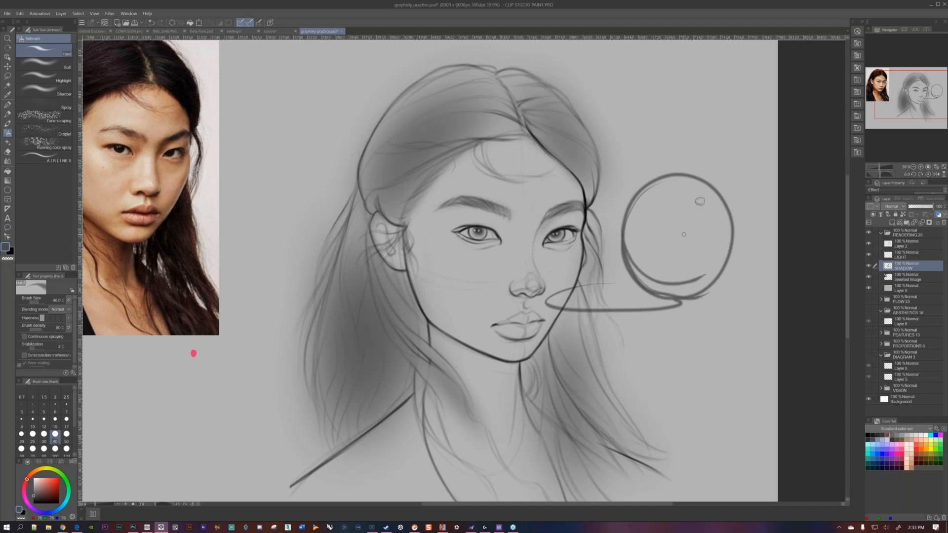
pyautogui.moveTo(652, 211)
pyautogui.mouseDown()
pyautogui.moveTo(715, 195)
pyautogui.moveTo(696, 243)
pyautogui.mouseUp()
# - Undo all strokes of the demonstration sphere beside the face
pyautogui.hotkey('ctrl', 'z')
pyautogui.hotkey('ctrl', 'z')
pyautogui.hotkey('ctrl', 'z')
pyautogui.hotkey('ctrl', 'z')
pyautogui.hotkey('ctrl', 'z')
pyautogui.hotkey('ctrl', 'z')
pyautogui.hotkey('ctrl', 'z')
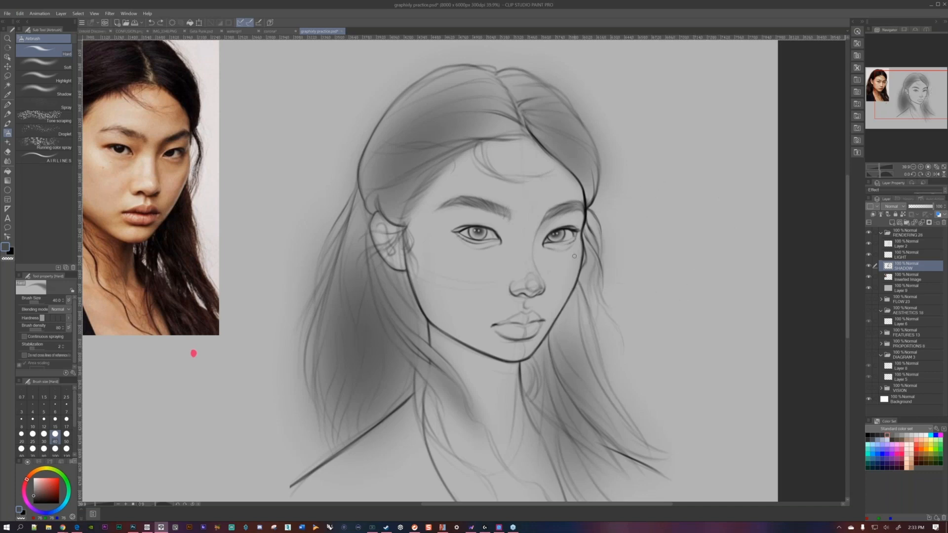
# - Return to the Soft airbrush and bring up the previews of the open Chrome windows
pyautogui.click(44, 64)
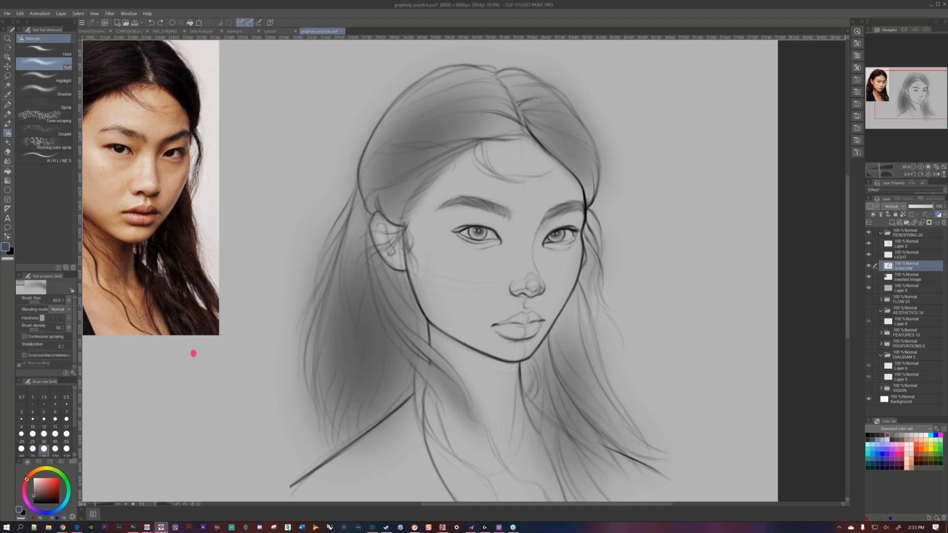
pyautogui.moveTo(536, 259); pyautogui.dragTo(590, 263)
pyautogui.scroll(1, 590, 263)
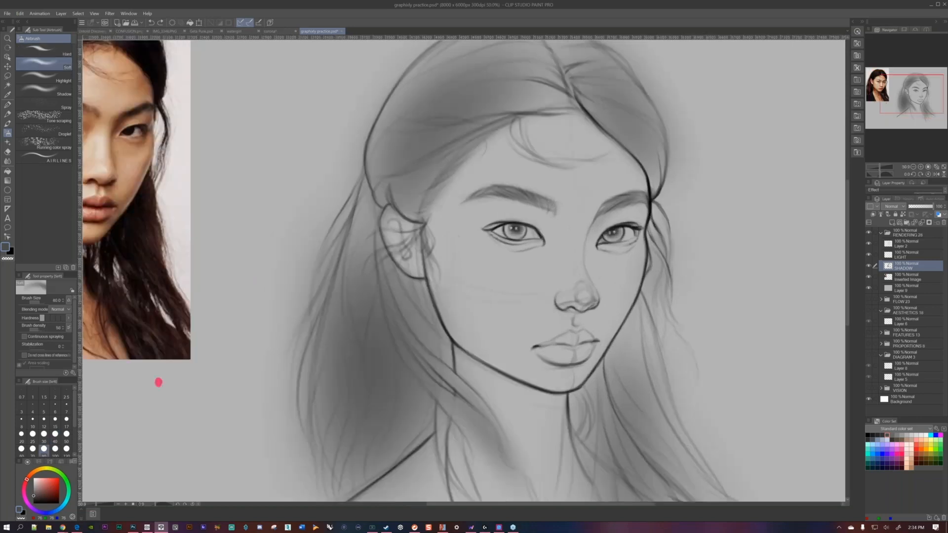
pyautogui.scroll(-1, 159, 382)
pyautogui.moveTo(63, 528)
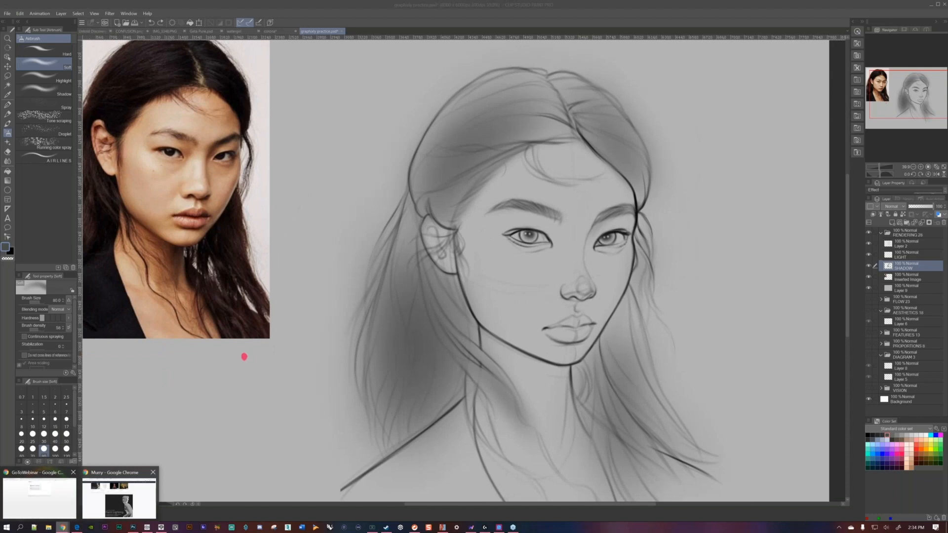
# - Draw a diagonal arrow from outside the hair to the outer corner of the near eye with a size 30 airbrush, and undo it
pyautogui.click(104, 511)
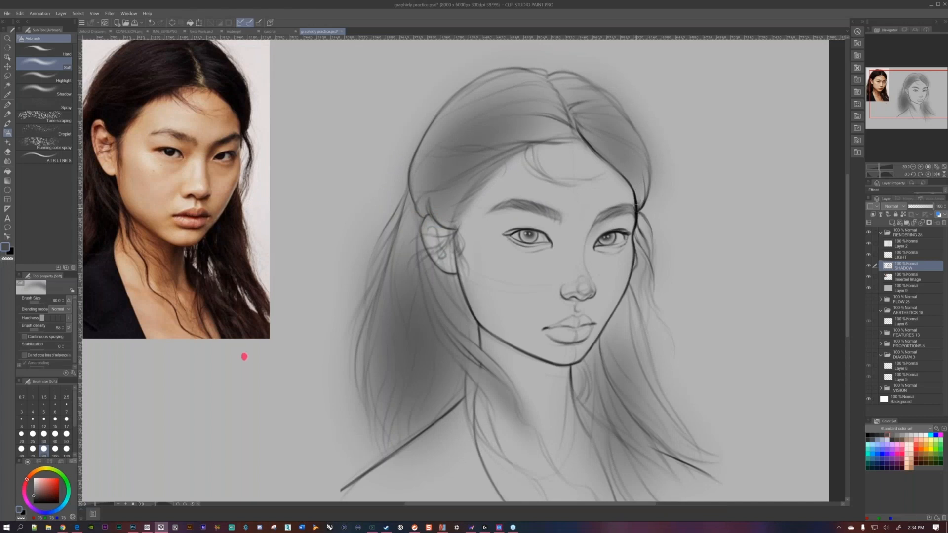
pyautogui.moveTo(589, 236); pyautogui.dragTo(650, 224)
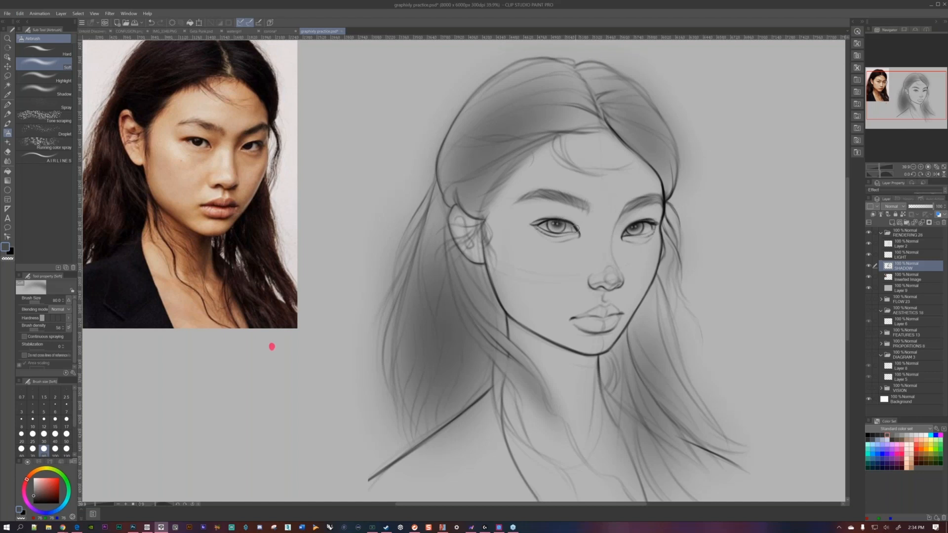
pyautogui.press('[')
pyautogui.press('[')
pyautogui.press('[')
pyautogui.press('[')
pyautogui.press('[')
pyautogui.scroll(-1, 608, 240)
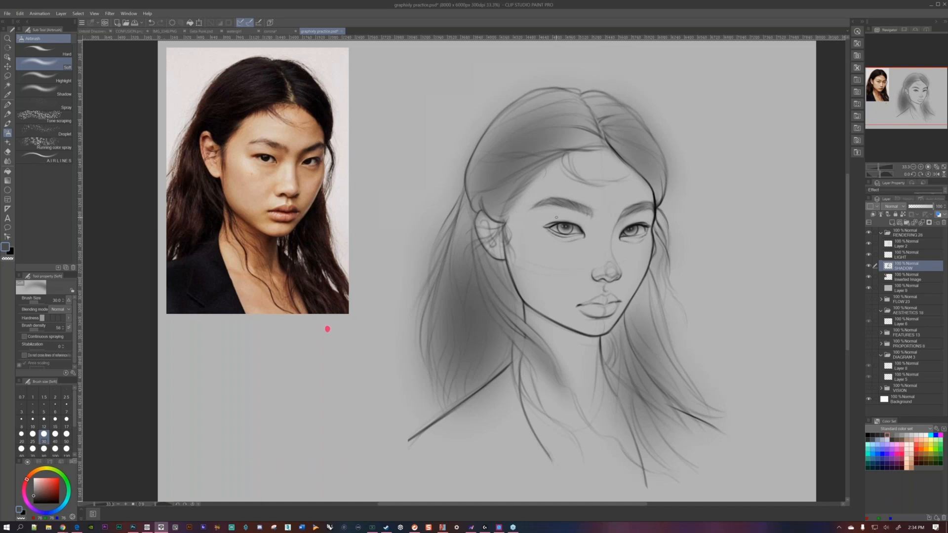
pyautogui.moveTo(447, 111)
pyautogui.mouseDown()
pyautogui.moveTo(542, 214)
pyautogui.moveTo(531, 211)
pyautogui.moveTo(539, 205)
pyautogui.mouseUp()
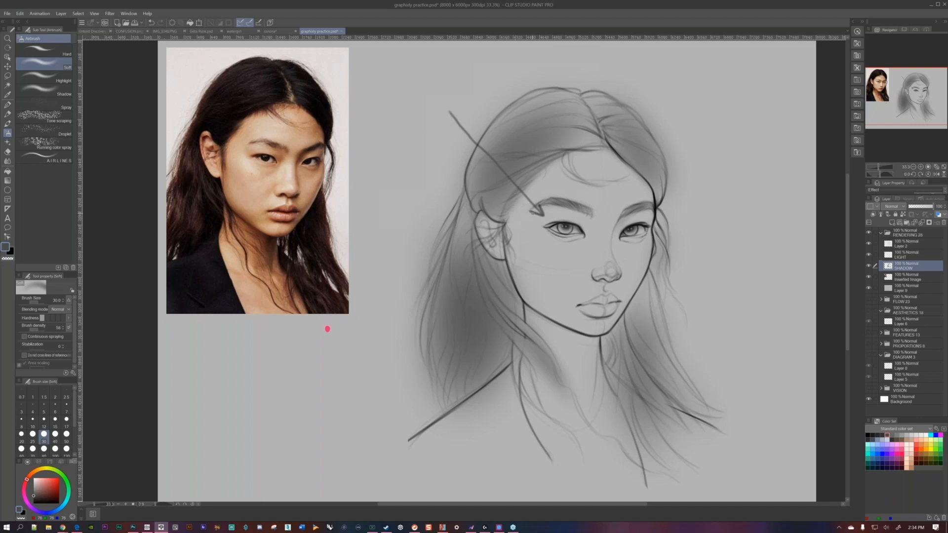
pyautogui.hotkey('ctrl', 'z')
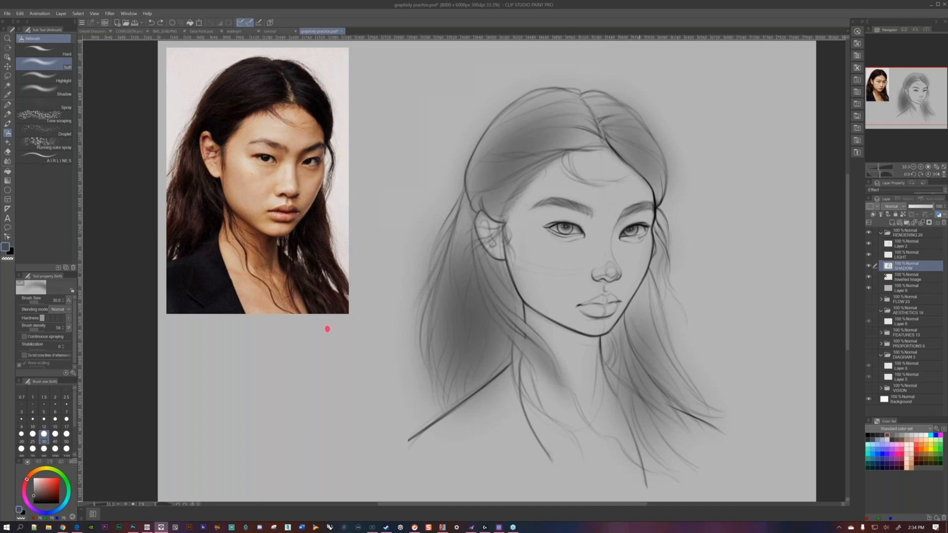
# - Shade the area beneath the far eye on the SHADOW layer with the soft airbrush at size 50
pyautogui.scroll(4, 643, 246)
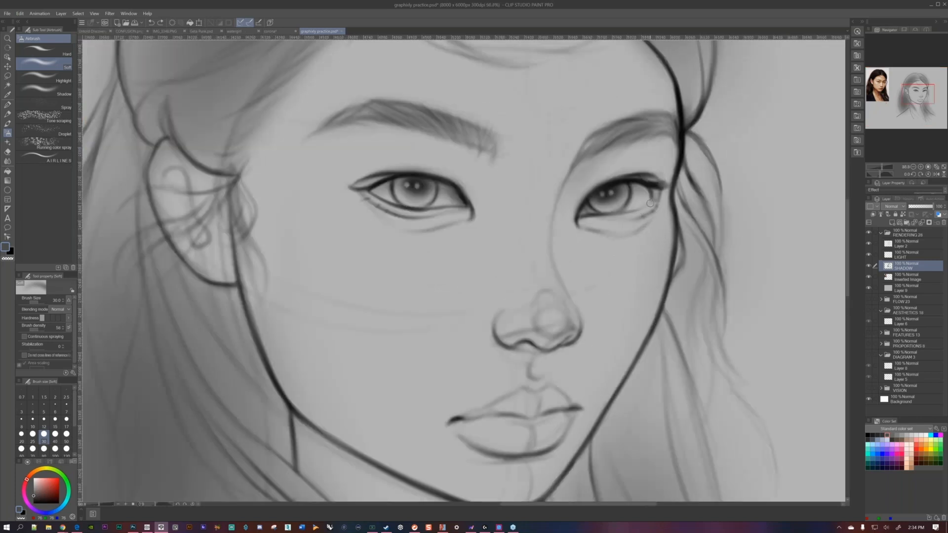
pyautogui.press(']')
pyautogui.press(']')
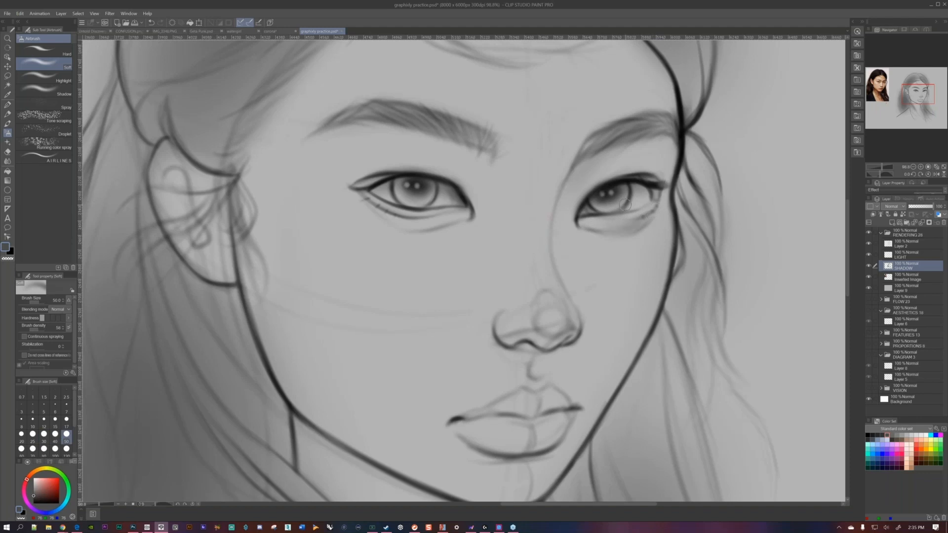
pyautogui.hotkey('ctrl', '0')
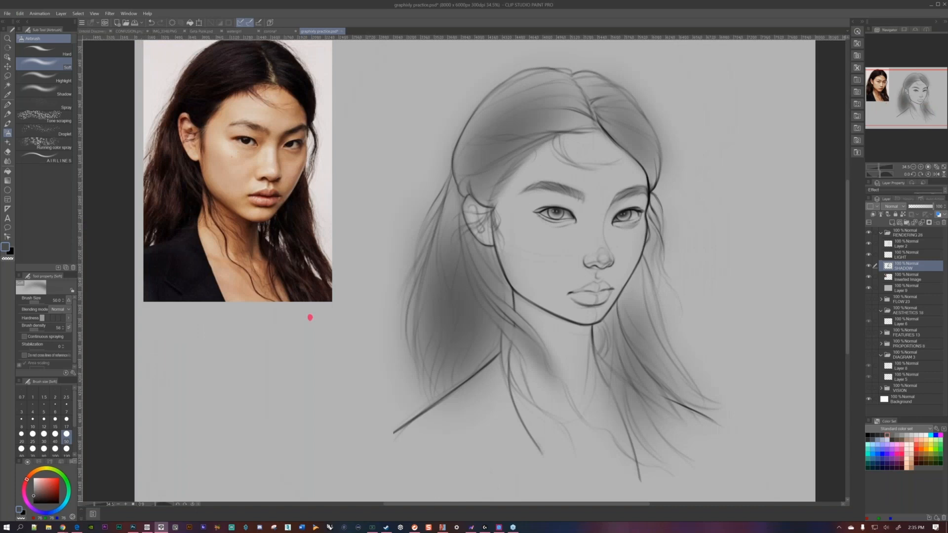
# - Shade beneath the near eye along its lower lid with the soft airbrush at size 70, and reinforce the shadow under the far eye
pyautogui.scroll(1, 310, 318)
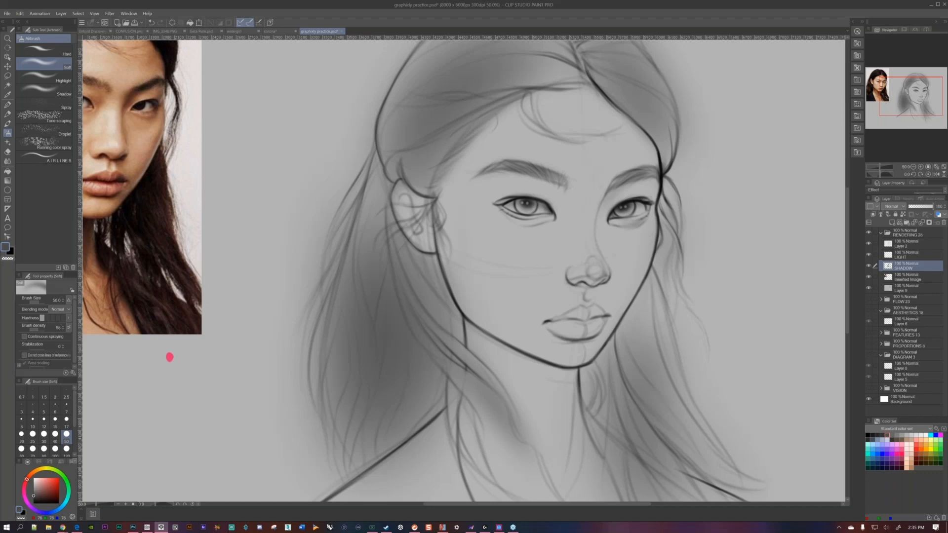
pyautogui.scroll(2, 588, 238)
pyautogui.hotkey('shift', 'space')
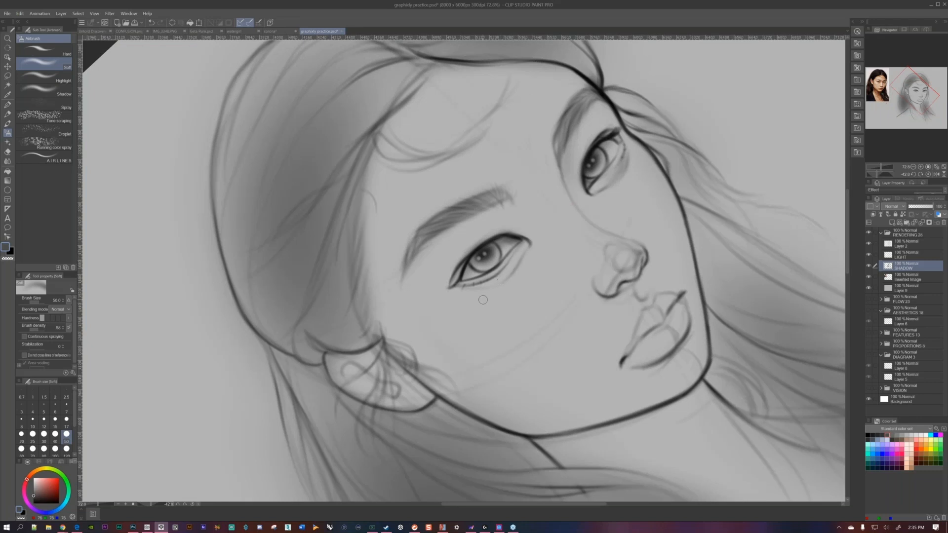
pyautogui.press(']')
pyautogui.press(']')
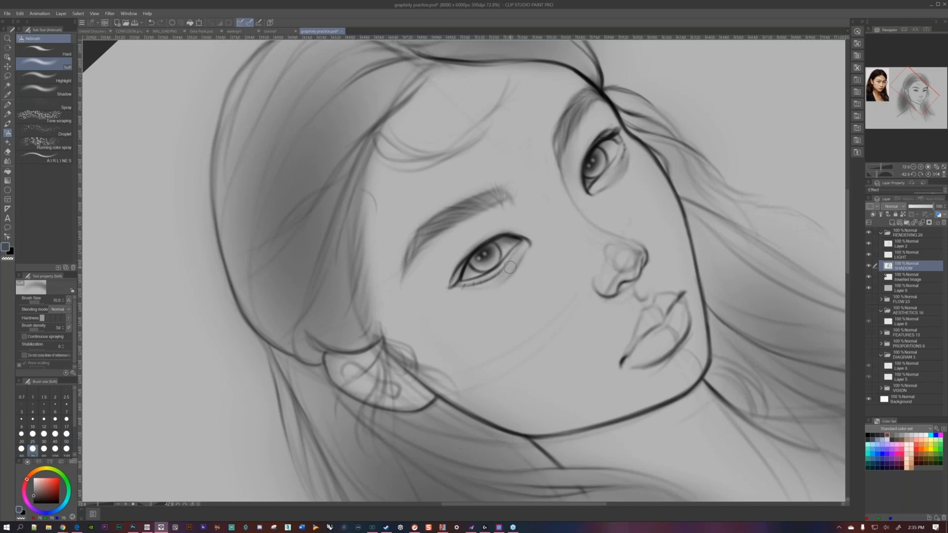
pyautogui.moveTo(510, 268); pyautogui.dragTo(460, 290)
pyautogui.moveTo(521, 249)
pyautogui.mouseDown()
pyautogui.moveTo(501, 280)
pyautogui.moveTo(524, 249)
pyautogui.moveTo(485, 284)
pyautogui.moveTo(513, 254)
pyautogui.mouseUp()
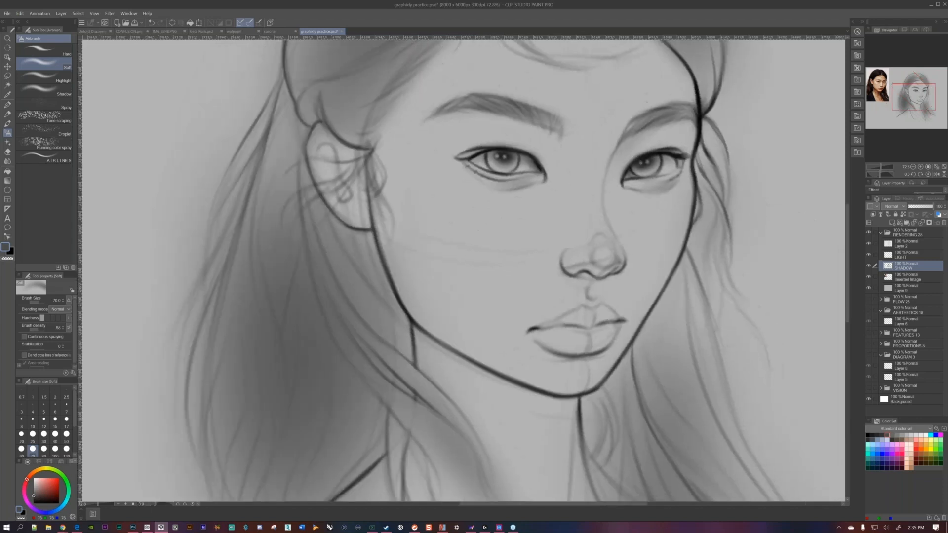
pyautogui.moveTo(667, 179)
pyautogui.mouseDown()
pyautogui.moveTo(676, 179)
pyautogui.moveTo(657, 192)
pyautogui.moveTo(675, 185)
pyautogui.moveTo(668, 172)
pyautogui.moveTo(648, 199)
pyautogui.moveTo(664, 191)
pyautogui.moveTo(631, 197)
pyautogui.mouseUp()
pyautogui.scroll(-2, 626, 220)
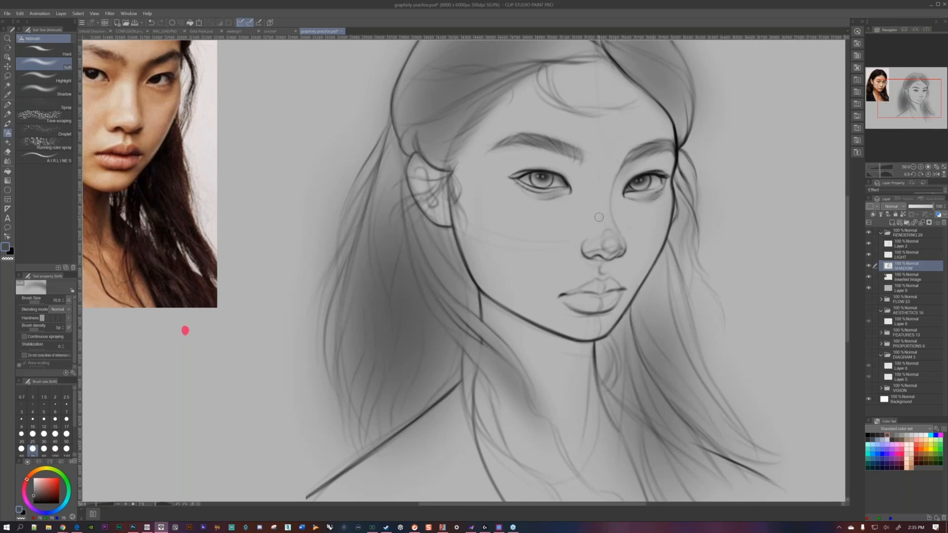
# - Soften the nose lines on Layer 2 with the Blend tool, varying its size up to 120
pyautogui.press('j')
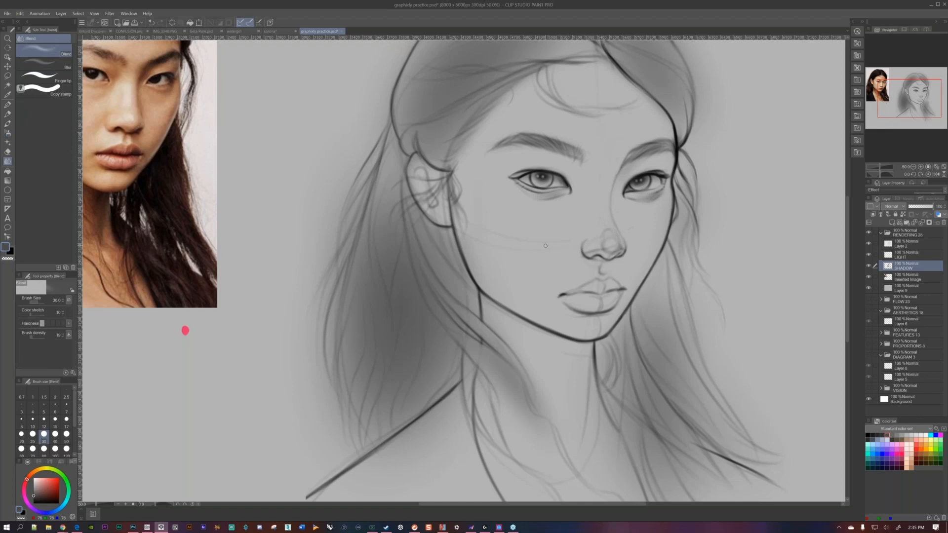
pyautogui.press(']')
pyautogui.press(']')
pyautogui.press(']')
pyautogui.press(']')
pyautogui.press(']')
pyautogui.press(']')
pyautogui.press(']')
pyautogui.click(904, 246)
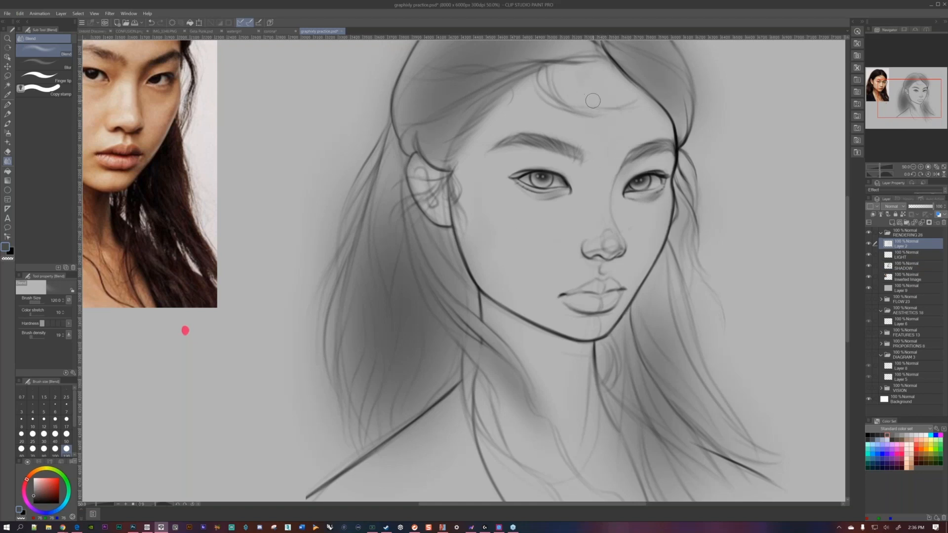
pyautogui.press('[')
pyautogui.press('[')
pyautogui.press('[')
pyautogui.press('[')
pyautogui.press(']')
pyautogui.press(']')
pyautogui.press(']')
pyautogui.press(']')
pyautogui.press(']')
pyautogui.moveTo(606, 229)
pyautogui.mouseDown()
pyautogui.moveTo(603, 245)
pyautogui.moveTo(608, 219)
pyautogui.moveTo(617, 240)
pyautogui.moveTo(609, 222)
pyautogui.moveTo(605, 248)
pyautogui.moveTo(612, 218)
pyautogui.moveTo(667, 235)
pyautogui.mouseUp()
pyautogui.press('[')
pyautogui.press('[')
pyautogui.press('[')
pyautogui.scroll(-2, 667, 236)
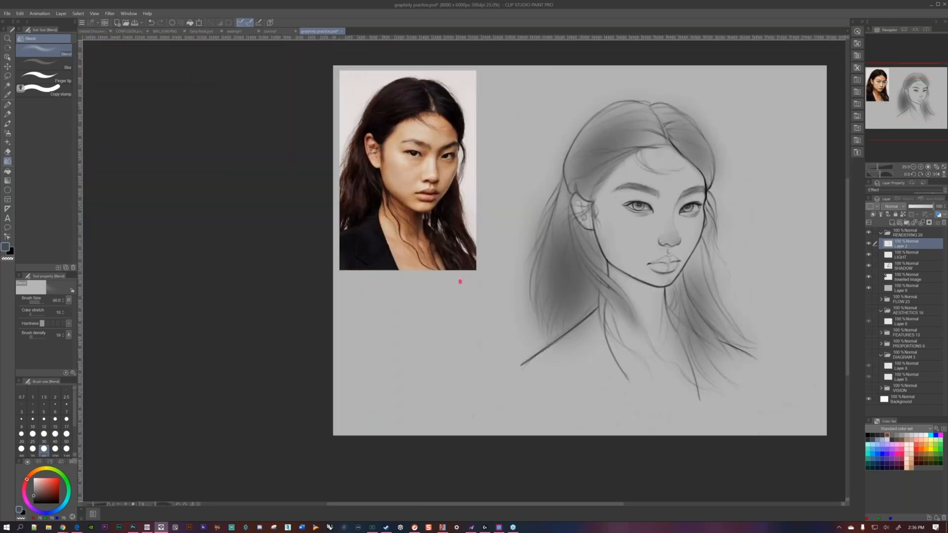
pyautogui.scroll(2, 677, 230)
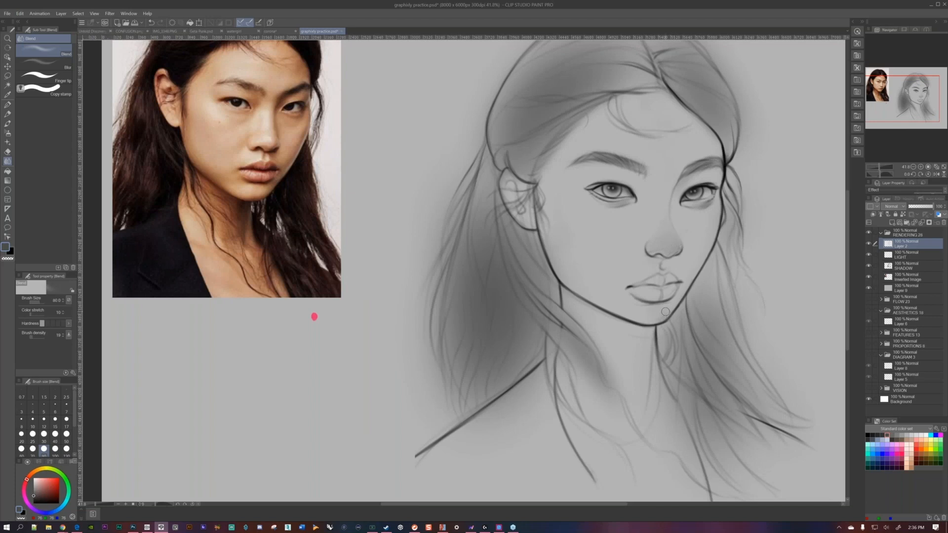
# - Make the SHADOW layer active and set up the soft Eraser at size 120
pyautogui.click(912, 265)
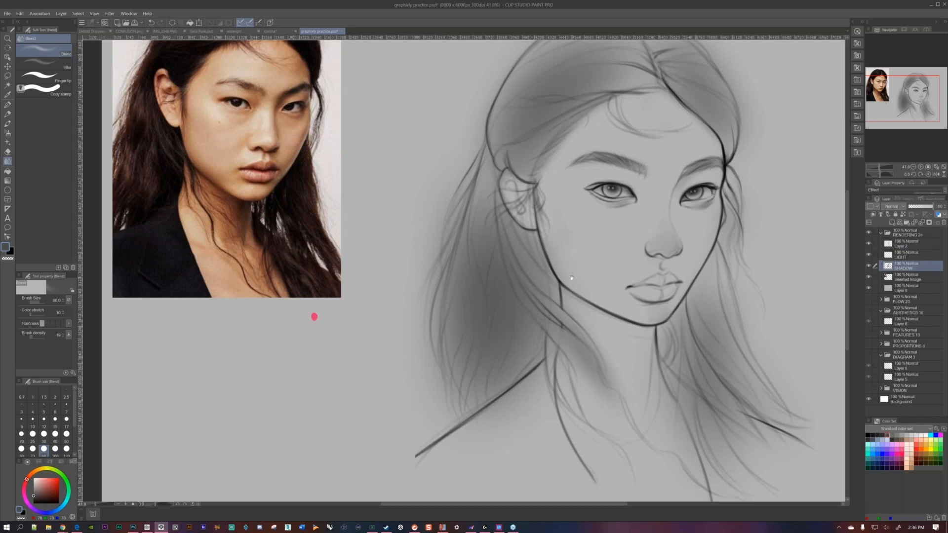
pyautogui.moveTo(578, 259); pyautogui.dragTo(572, 276)
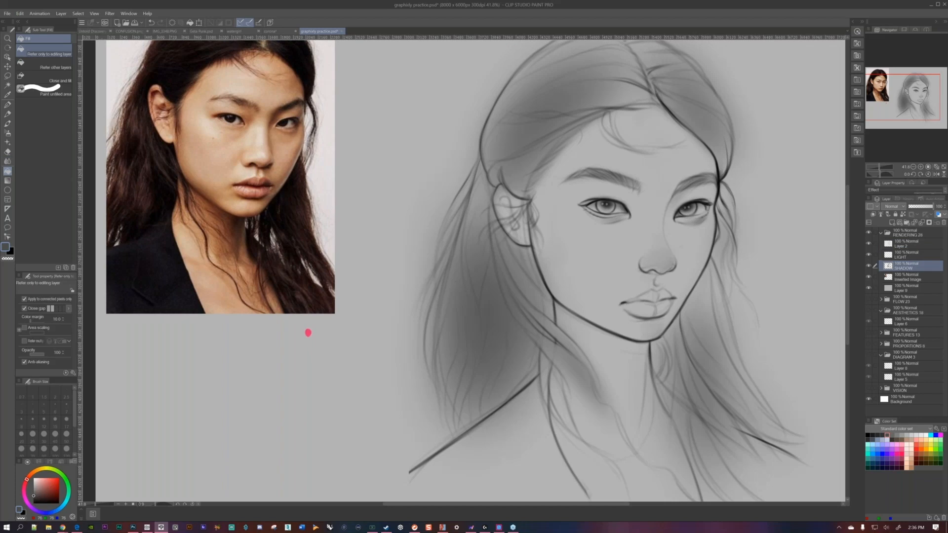
pyautogui.click(9, 153)
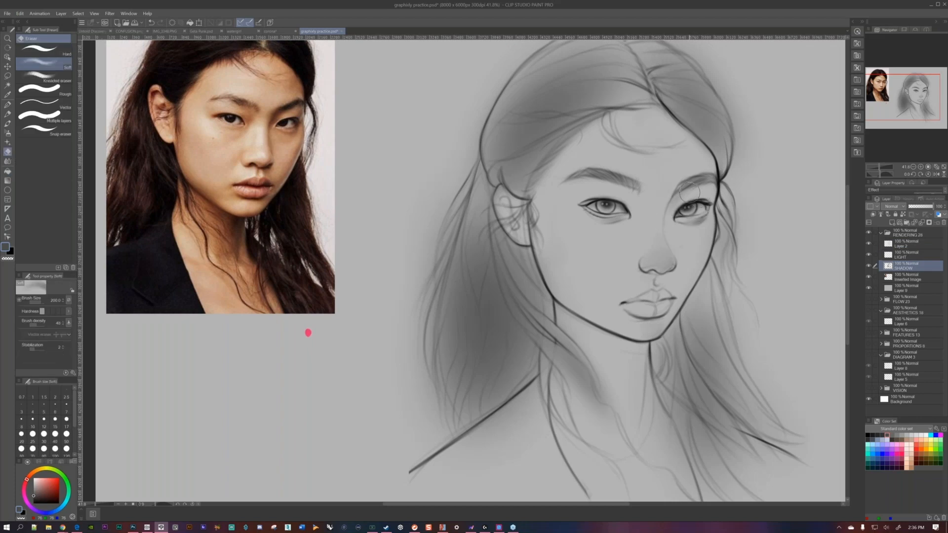
pyautogui.press('[')
pyautogui.press(']')
pyautogui.press('[')
# - Collapse the AESTHETICS folder and hide the FLOW folder, comparing the drawing with the gray background and SHADOW layers switched off and on
pyautogui.click(881, 311)
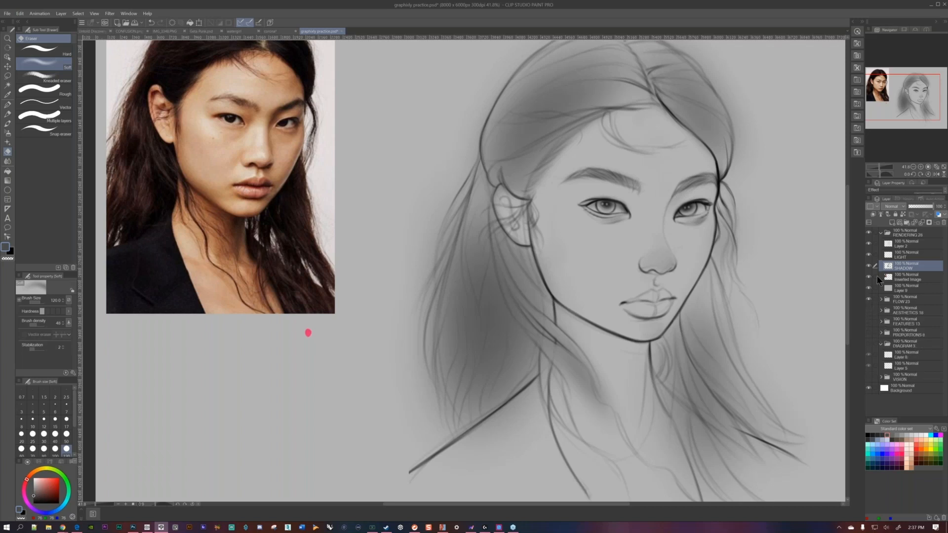
pyautogui.click(869, 290)
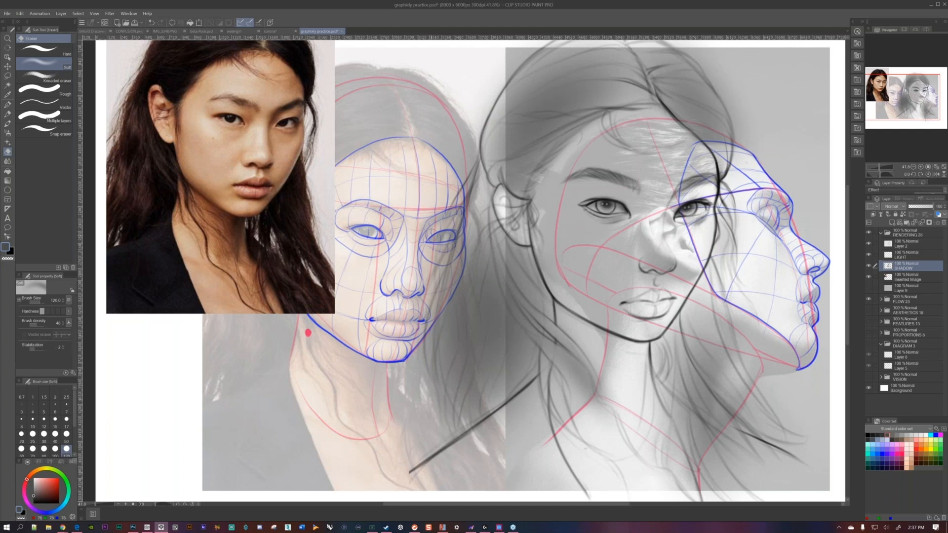
pyautogui.click(869, 299)
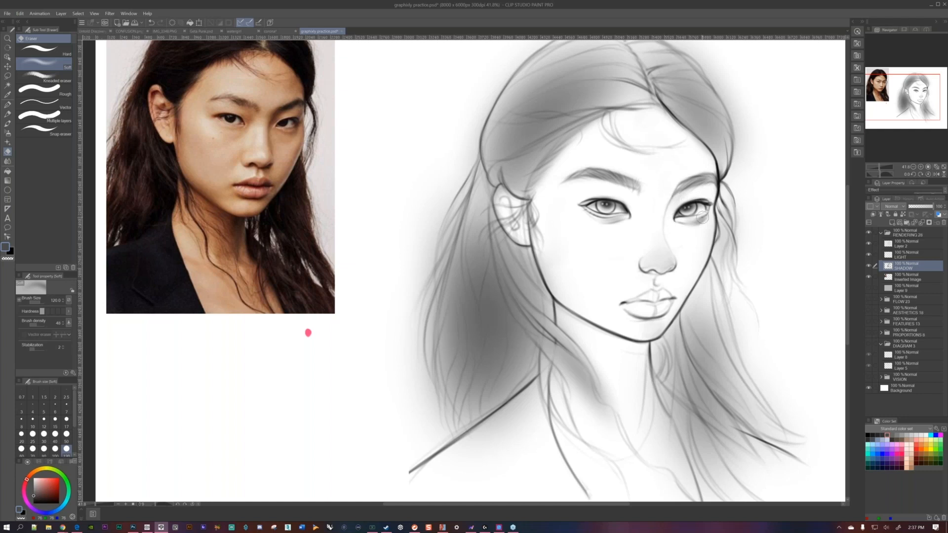
pyautogui.click(869, 288)
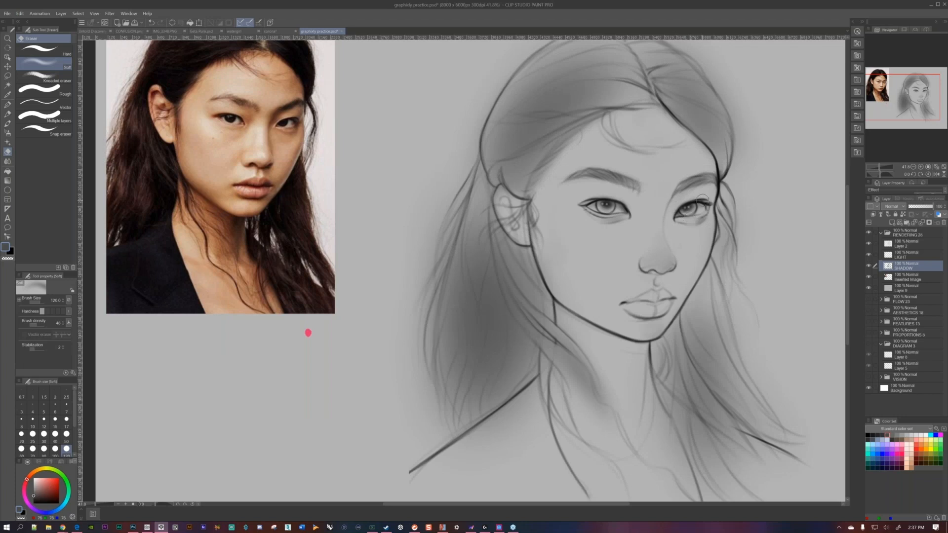
pyautogui.click(868, 266)
pyautogui.click(868, 266)
# - Pick a darker drawing color and return to the soft airbrush, undoing test strokes in the hair and on the cheek
pyautogui.click(878, 432)
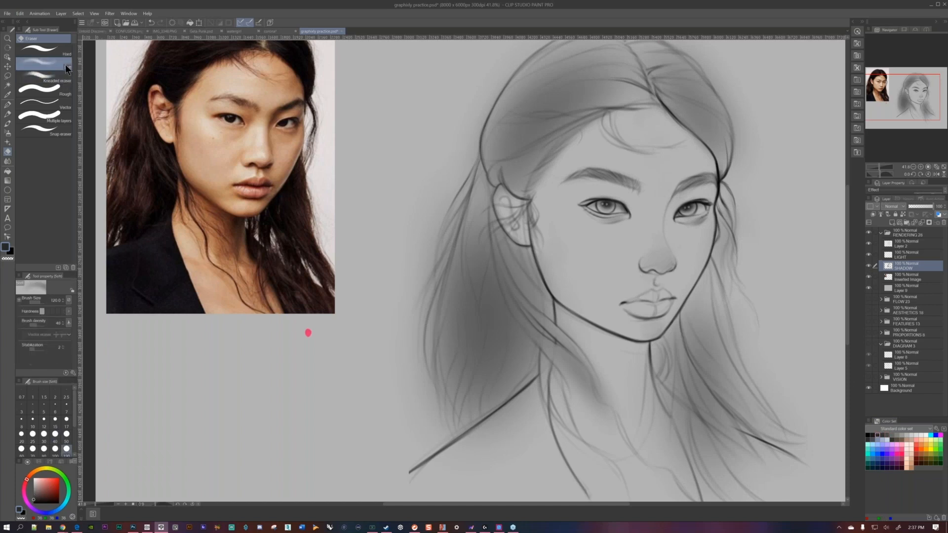
pyautogui.moveTo(485, 247)
pyautogui.mouseDown()
pyautogui.moveTo(480, 281)
pyautogui.moveTo(500, 268)
pyautogui.mouseUp()
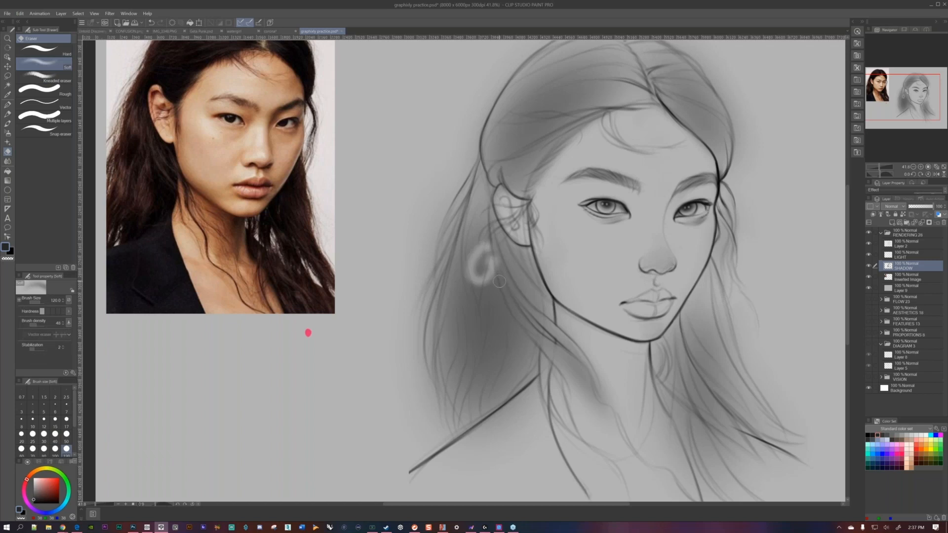
pyautogui.hotkey('ctrl', 'z')
pyautogui.press('p')
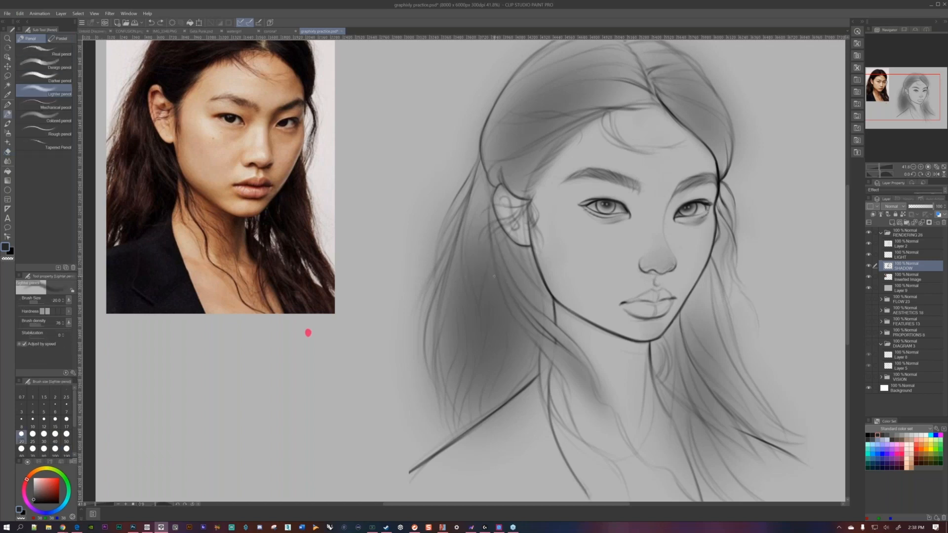
pyautogui.press('b')
pyautogui.moveTo(605, 220); pyautogui.dragTo(610, 255)
pyautogui.hotkey('ctrl', 'z')
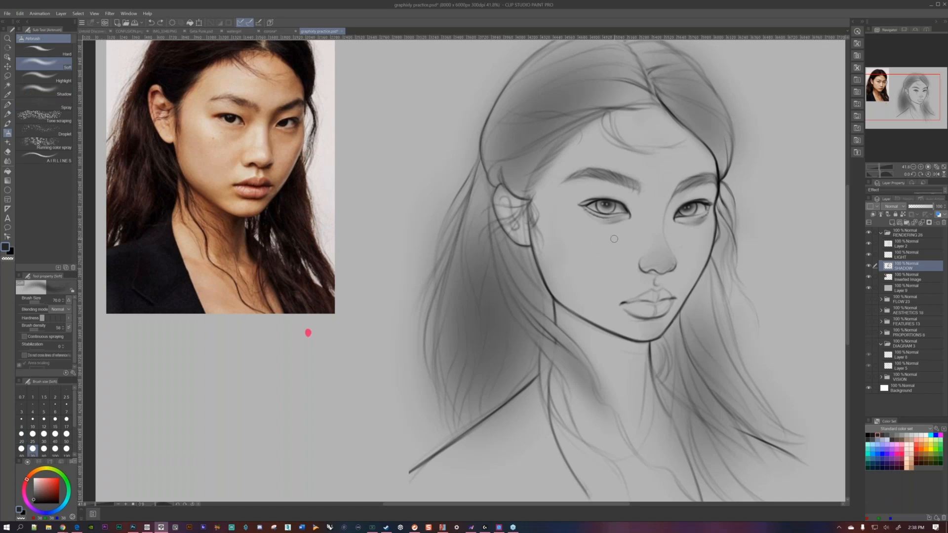
# - Shade the near eye's socket between the brow and the upper lid with the soft airbrush at size 170
pyautogui.press(']')
pyautogui.press(']')
pyautogui.press(']')
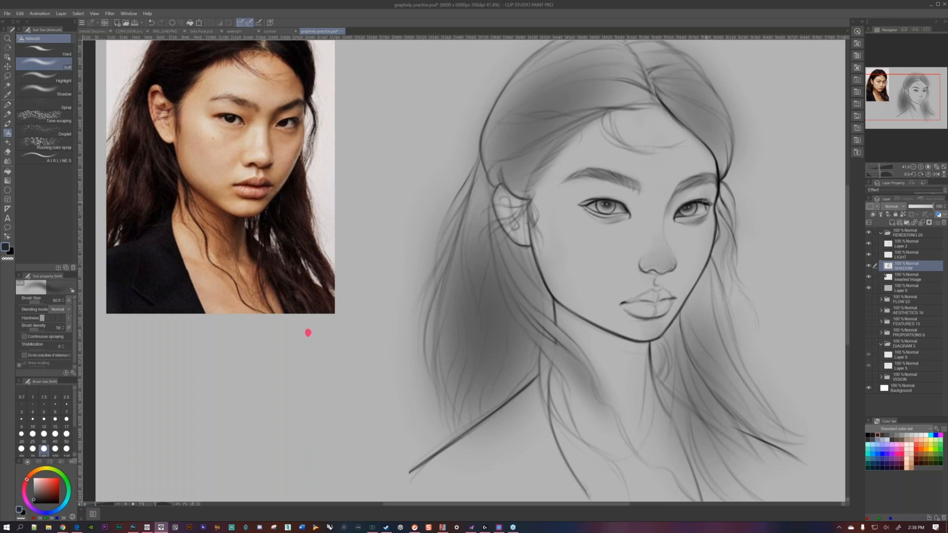
pyautogui.press(']')
pyautogui.moveTo(654, 248); pyautogui.dragTo(677, 247)
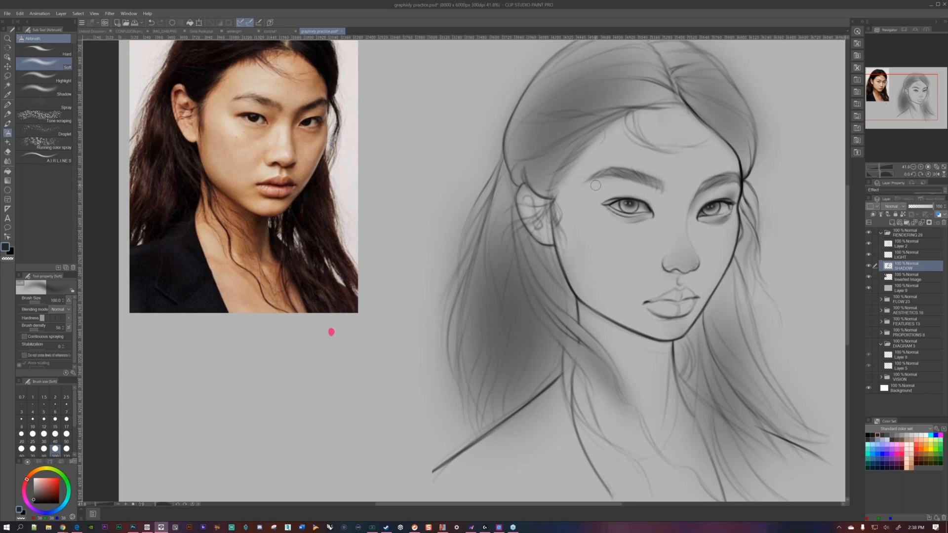
pyautogui.press(']')
pyautogui.press(']')
pyautogui.press(']')
pyautogui.moveTo(593, 197)
pyautogui.mouseDown()
pyautogui.moveTo(614, 193)
pyautogui.moveTo(599, 196)
pyautogui.moveTo(649, 197)
pyautogui.mouseUp()
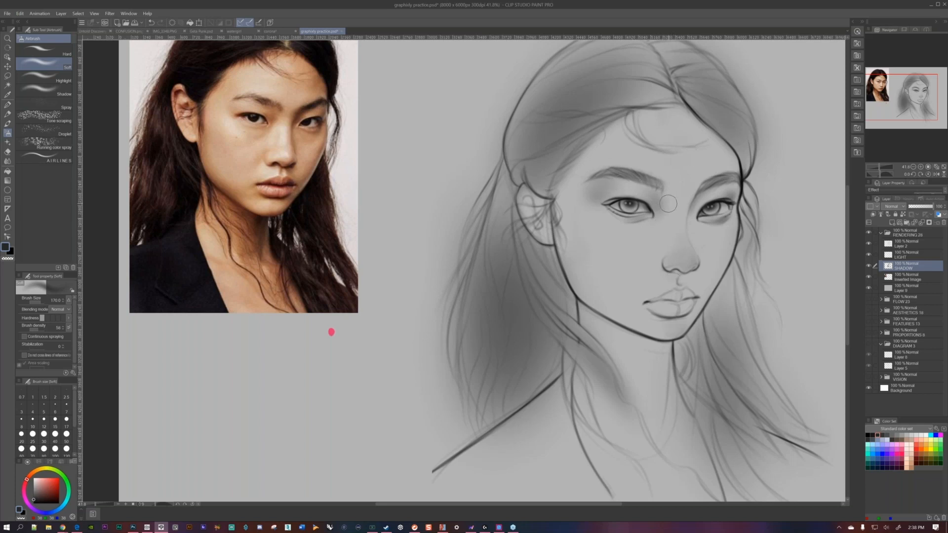
# - Deepen the shading at the near eye's outer corner and along the far eye's upper lid with the soft airbrush at size 30
pyautogui.press('[')
pyautogui.press('[')
pyautogui.press('[')
pyautogui.press('[')
pyautogui.press(']')
pyautogui.press(']')
pyautogui.press('[')
pyautogui.press('[')
pyautogui.press('[')
pyautogui.press('[')
pyautogui.press('[')
pyautogui.moveTo(602, 204); pyautogui.dragTo(616, 199)
pyautogui.moveTo(720, 199); pyautogui.dragTo(734, 203)
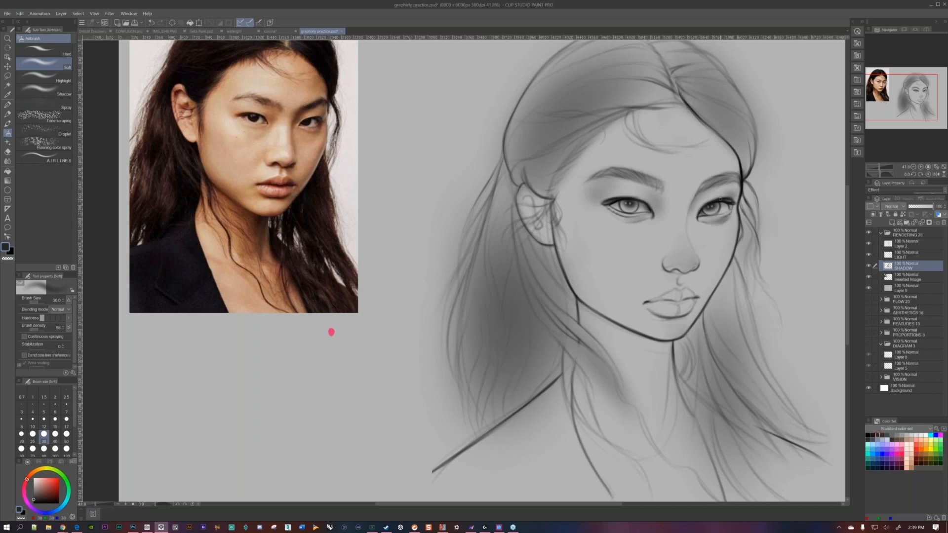
# - Add small airbrush strokes at size 30 along the underside of the nose and undo the last one
pyautogui.moveTo(680, 211); pyautogui.dragTo(700, 198)
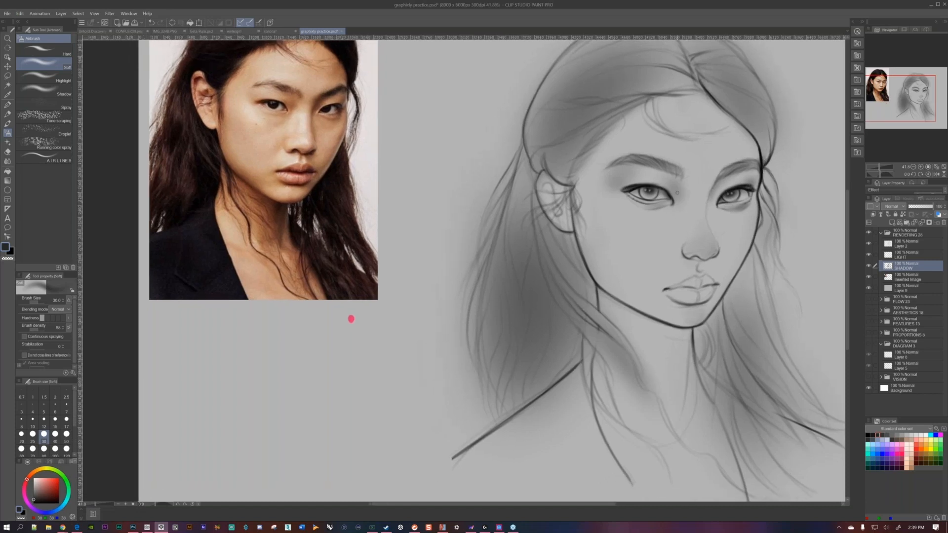
pyautogui.moveTo(699, 259)
pyautogui.mouseDown()
pyautogui.moveTo(758, 259)
pyautogui.moveTo(686, 259)
pyautogui.mouseUp()
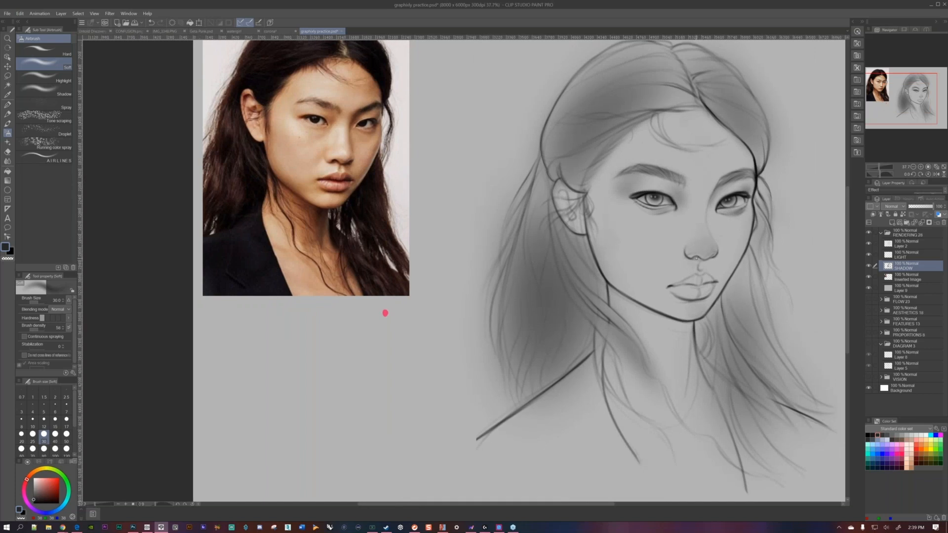
pyautogui.moveTo(694, 258); pyautogui.dragTo(696, 257)
pyautogui.hotkey('ctrl', 'z')
# - Reduce the soft airbrush to size 7 and examine the nose and lips closely in the reference photo
pyautogui.press('[')
pyautogui.press('[')
pyautogui.press('[')
pyautogui.press('[')
pyautogui.press('[')
pyautogui.press('[')
pyautogui.press('[')
pyautogui.press('[')
pyautogui.press(']')
pyautogui.press('[')
pyautogui.scroll(3, 340, 170)
pyautogui.moveTo(339, 169); pyautogui.dragTo(450, 226)
pyautogui.scroll(2, 444, 223)
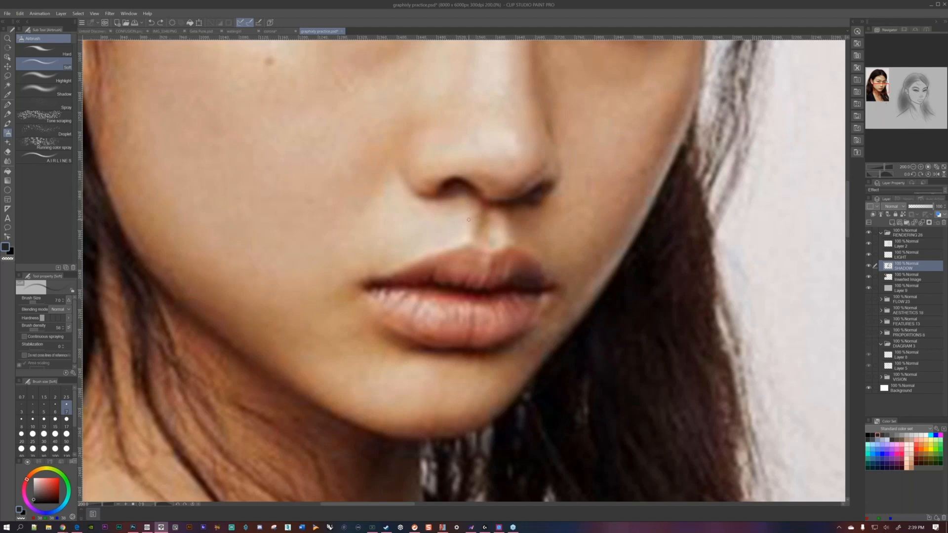
# - Shade the underside of the nose around the nostrils with the soft airbrush at size 30
pyautogui.scroll(-8, 469, 219)
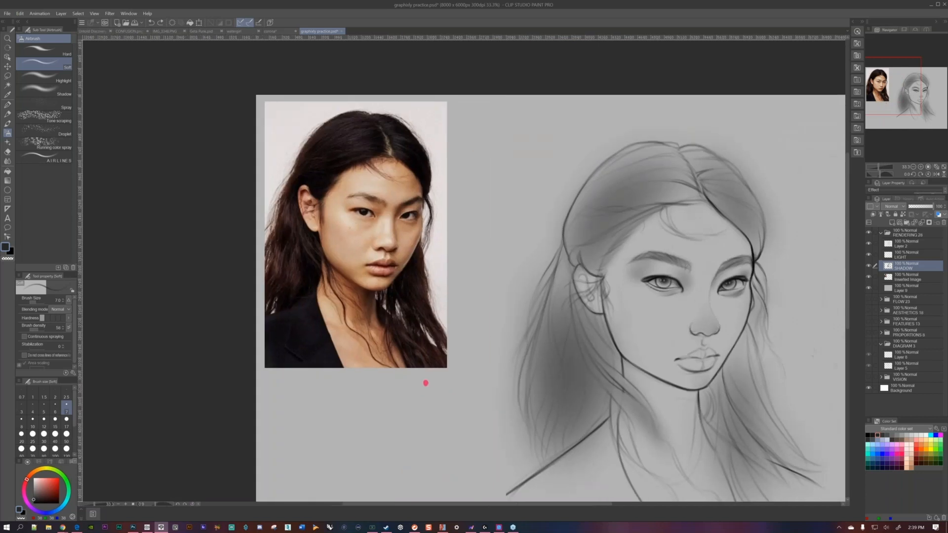
pyautogui.scroll(2, 410, 382)
pyautogui.press(']')
pyautogui.press(']')
pyautogui.press(']')
pyautogui.press(']')
pyautogui.press(']')
pyautogui.press(']')
pyautogui.press(']')
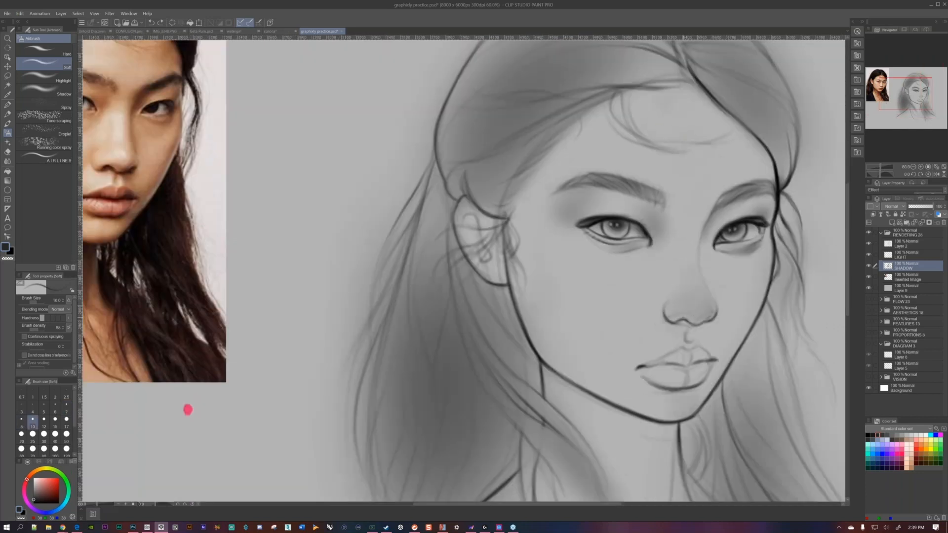
pyautogui.press(']')
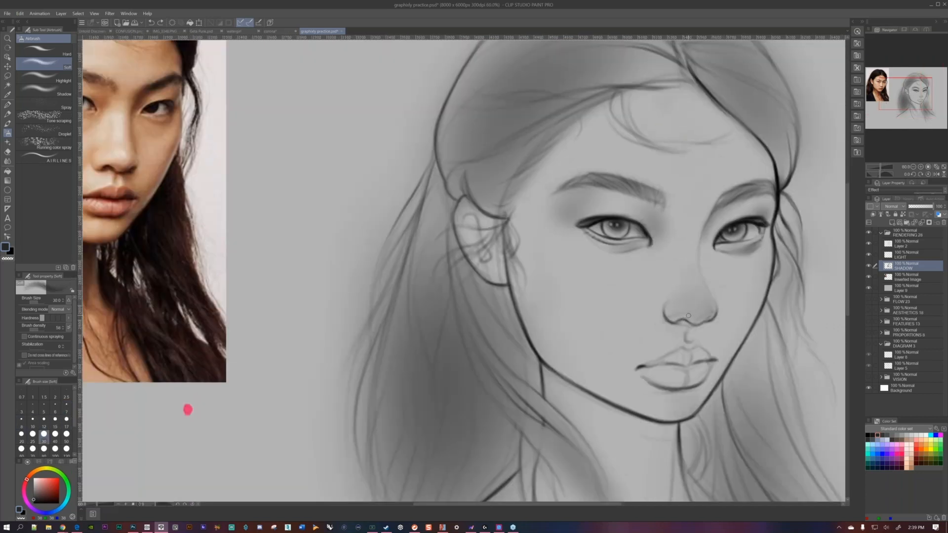
pyautogui.scroll(-1, 688, 315)
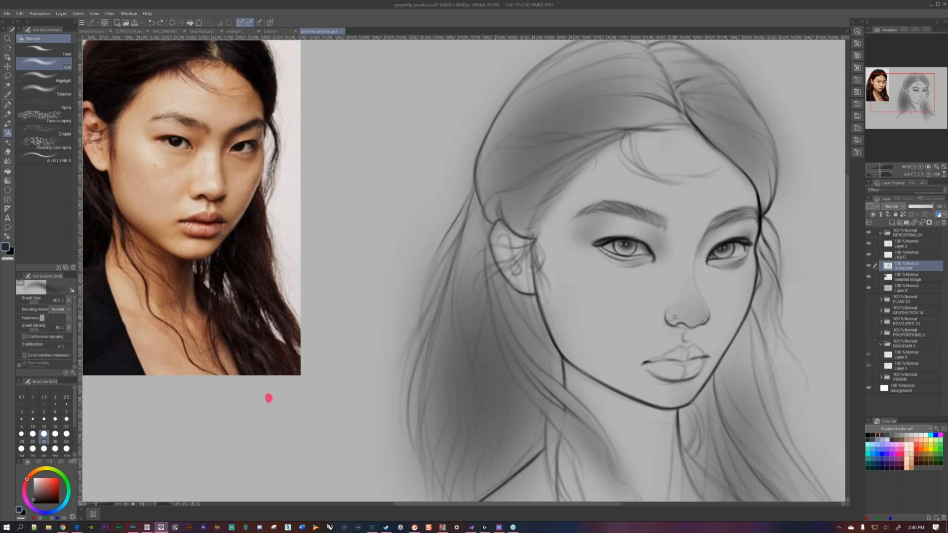
# - Shade the ball of the nose with the soft airbrush at size 80
pyautogui.press(']')
pyautogui.press(']')
pyautogui.press(']')
pyautogui.press(']')
pyautogui.press(']')
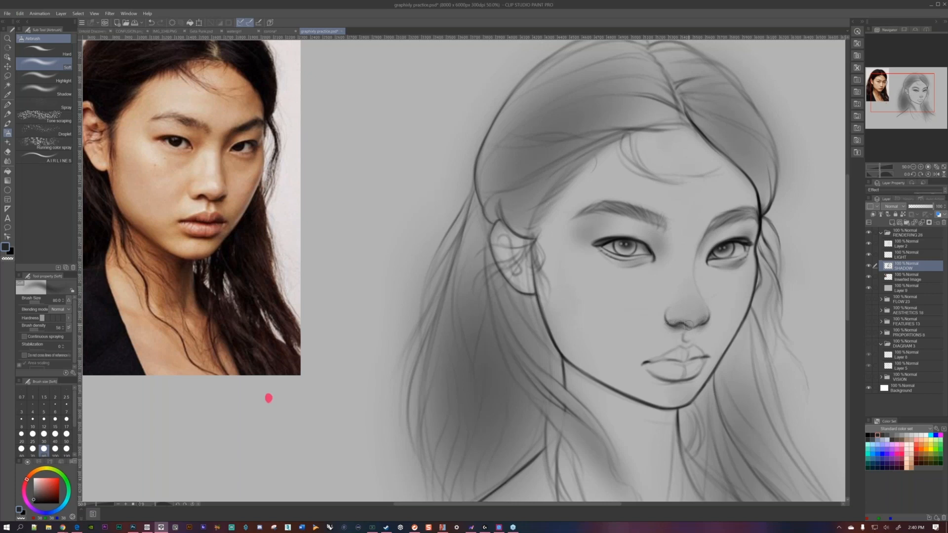
pyautogui.moveTo(675, 346)
pyautogui.mouseDown()
pyautogui.moveTo(598, 325)
pyautogui.moveTo(652, 329)
pyautogui.mouseUp()
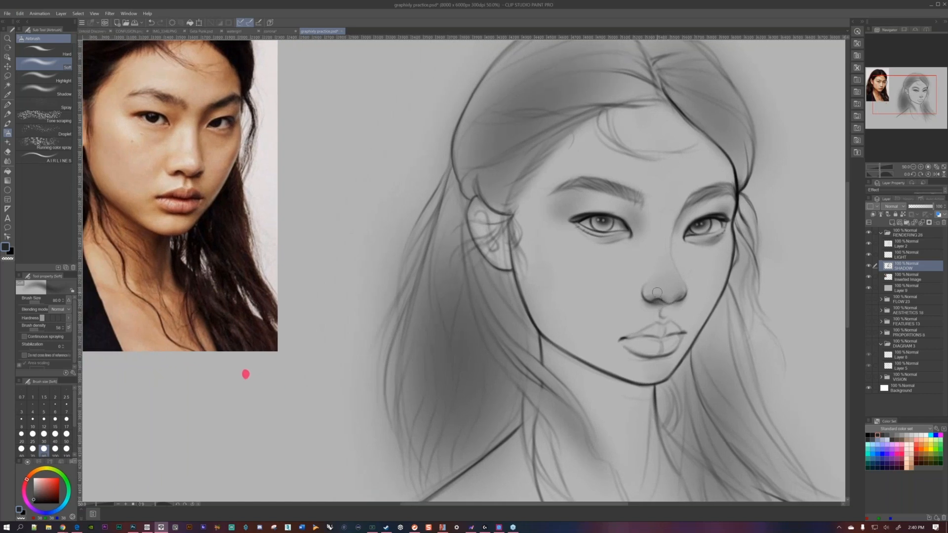
# - Refine the shading on the lower part of the nose with the soft airbrush at size 50
pyautogui.press('[')
pyautogui.press('[')
pyautogui.press('[')
pyautogui.scroll(-2, 676, 277)
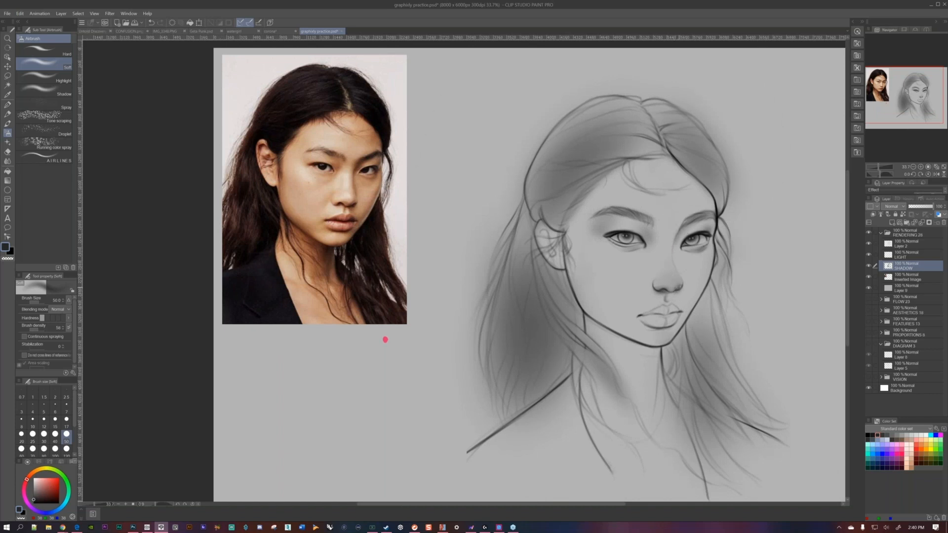
pyautogui.press('[')
pyautogui.press('[')
pyautogui.press('[')
pyautogui.press('[')
pyautogui.press(']')
pyautogui.press(']')
pyautogui.press(']')
pyautogui.press(']')
# - Compare the nose with the reference photo and lighten its tip with the soft eraser, returning to the soft airbrush
pyautogui.scroll(1, 357, 225)
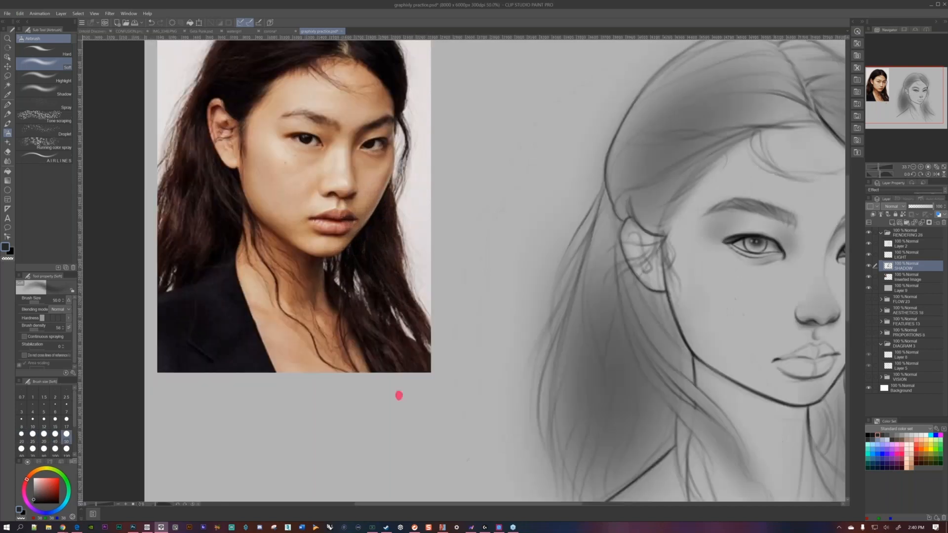
pyautogui.scroll(2, 346, 199)
pyautogui.scroll(-2, 367, 215)
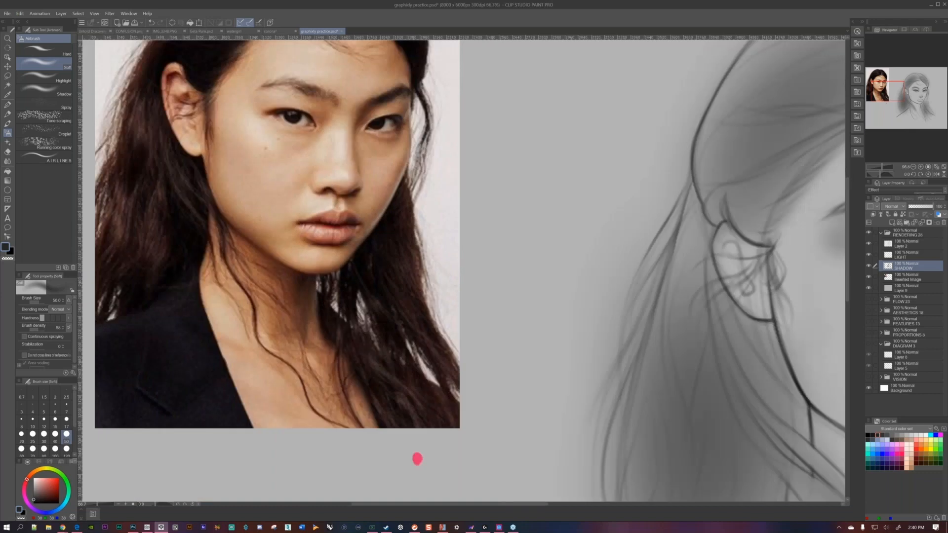
pyautogui.moveTo(381, 245); pyautogui.dragTo(316, 231)
pyautogui.scroll(-1, 637, 328)
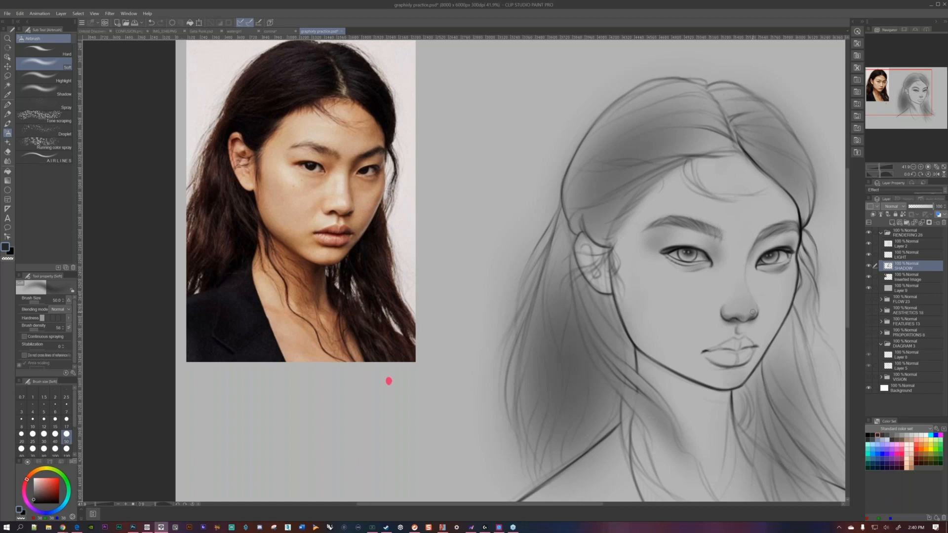
pyautogui.press('e')
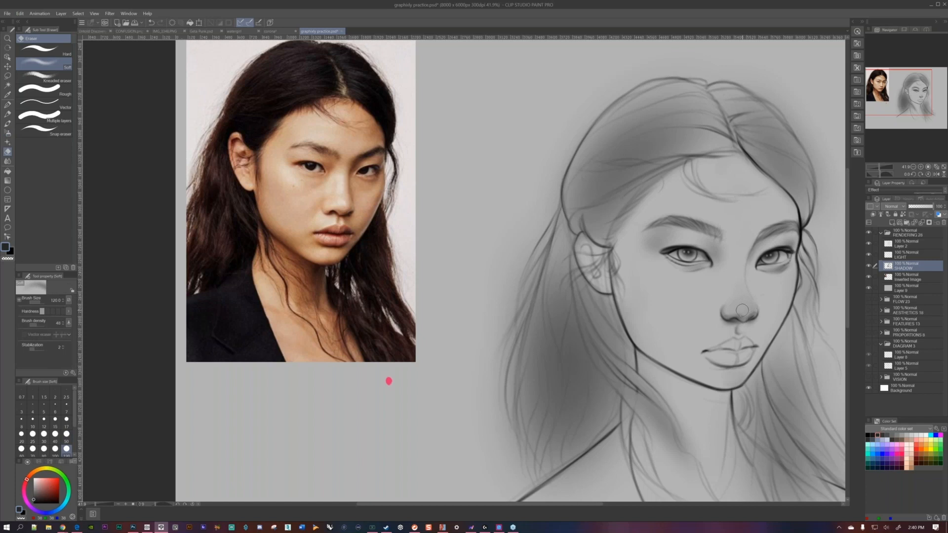
pyautogui.press('[')
pyautogui.press('b')
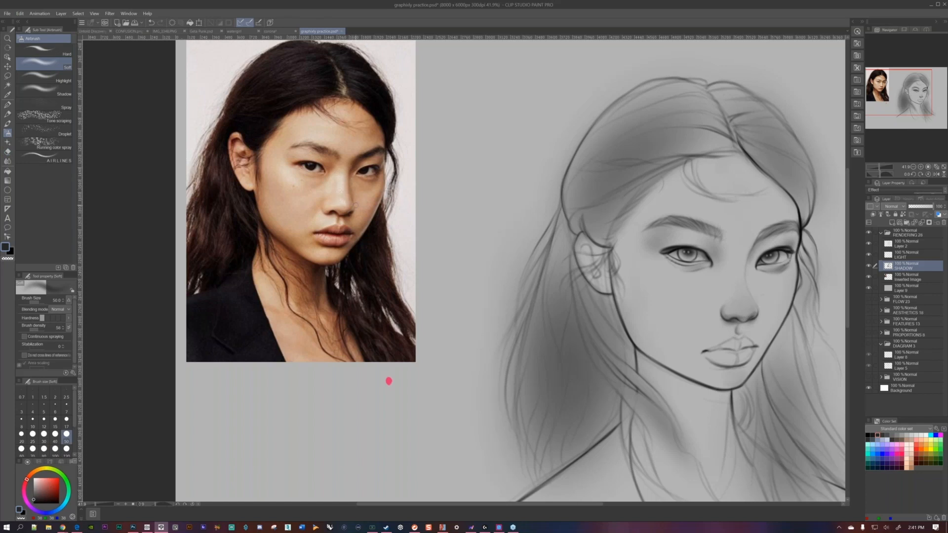
# - Shade the far side of the nose bridge from the eye's inner corner downward, enlarging the soft airbrush to size 70
pyautogui.moveTo(753, 248); pyautogui.dragTo(751, 292)
pyautogui.moveTo(716, 258); pyautogui.dragTo(639, 244)
pyautogui.press(']')
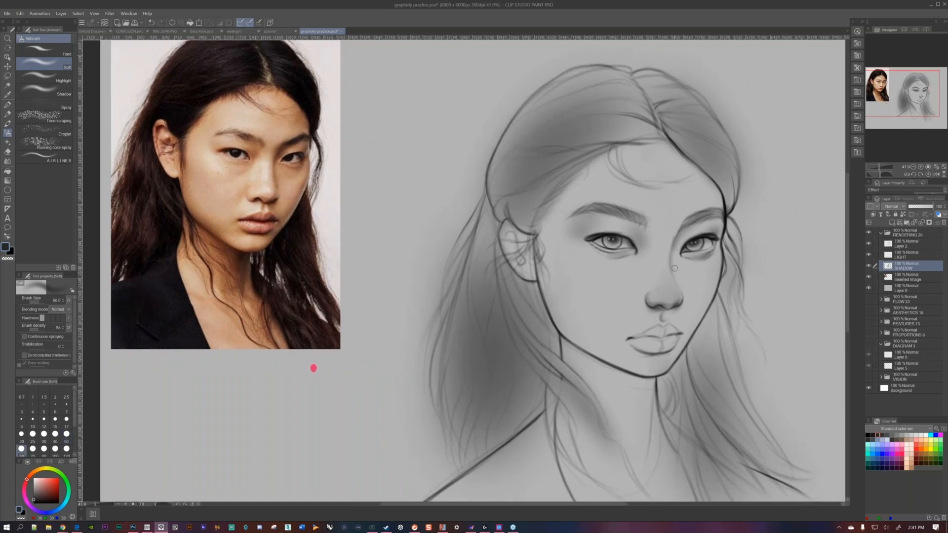
pyautogui.press(']')
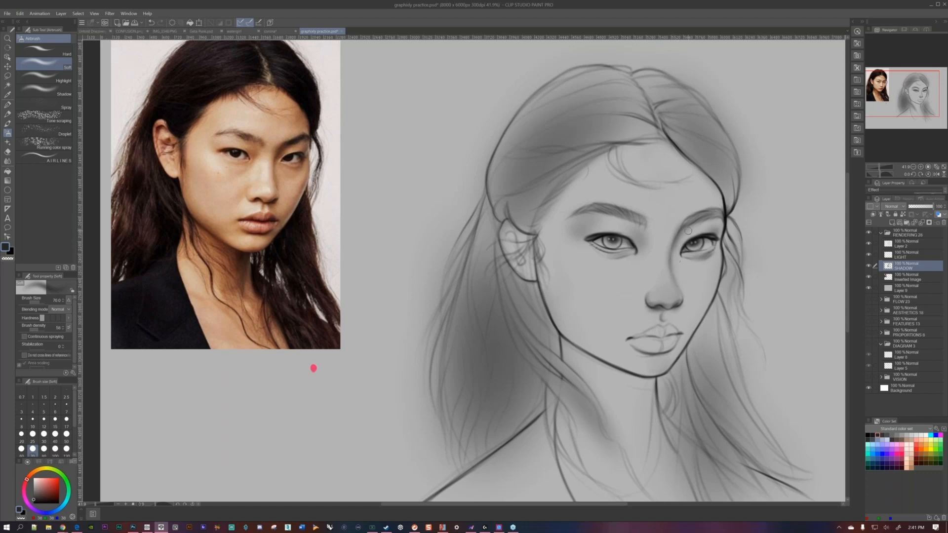
# - Refine the shading around the nose tip and bridge, reducing the soft airbrush to size 30
pyautogui.moveTo(671, 287); pyautogui.dragTo(676, 261)
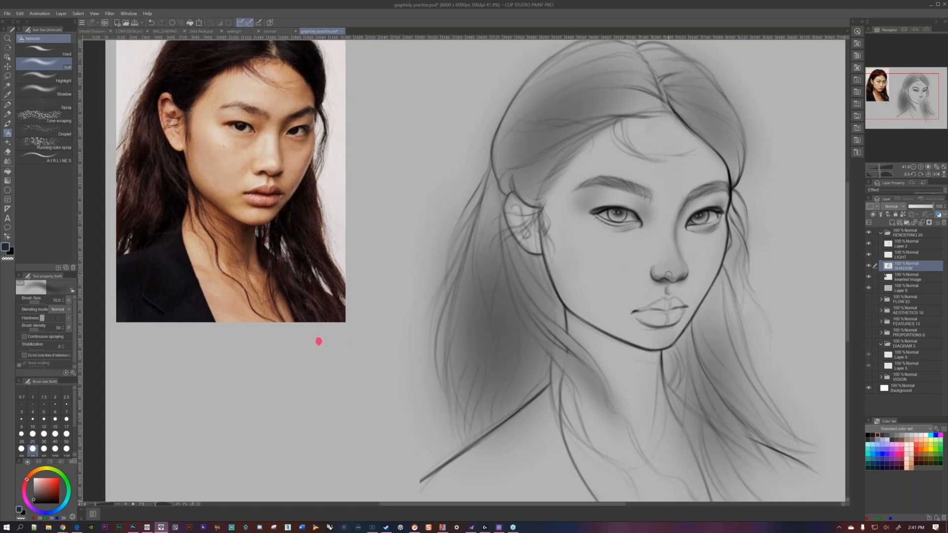
pyautogui.press(']')
pyautogui.press(']')
pyautogui.press('[')
pyautogui.press('[')
pyautogui.press('[')
pyautogui.press('[')
pyautogui.press('[')
pyautogui.press('[')
pyautogui.scroll(-6, 683, 247)
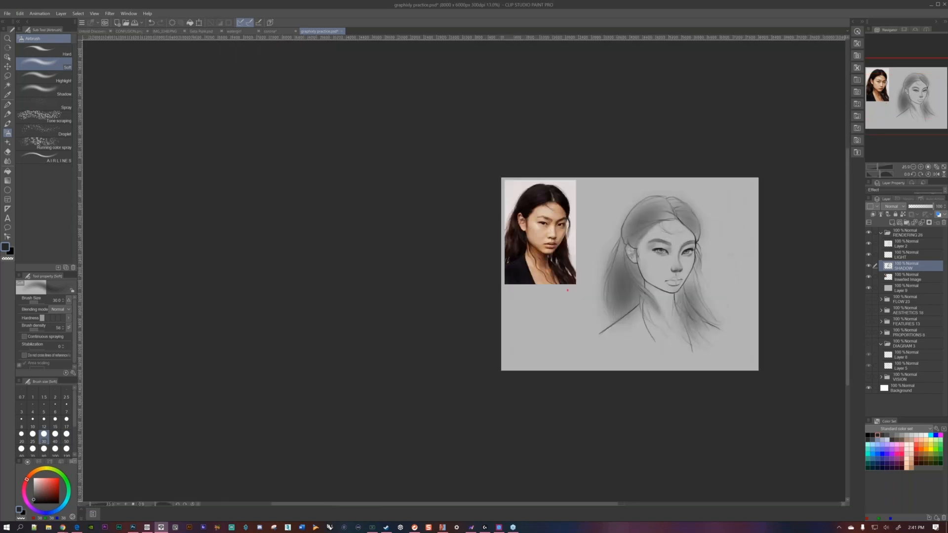
pyautogui.scroll(4, 685, 276)
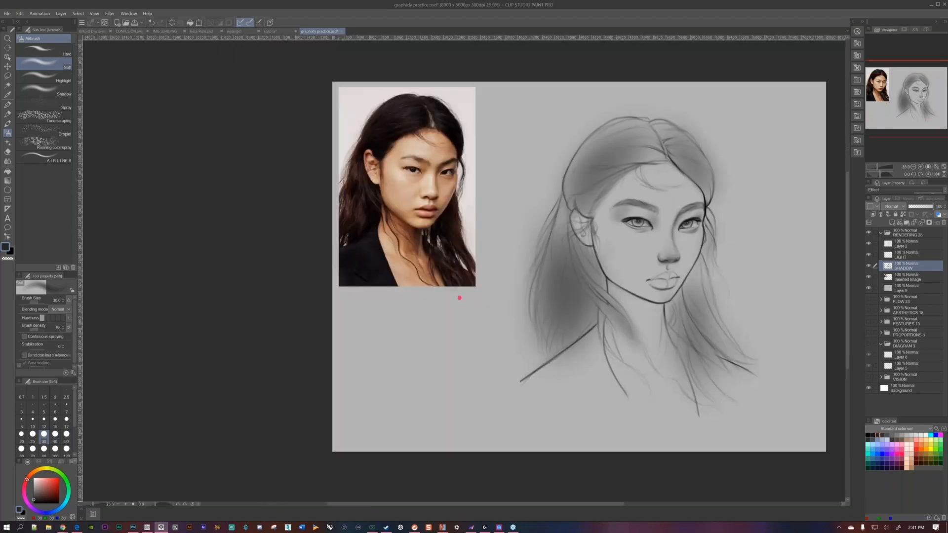
pyautogui.scroll(2, 459, 297)
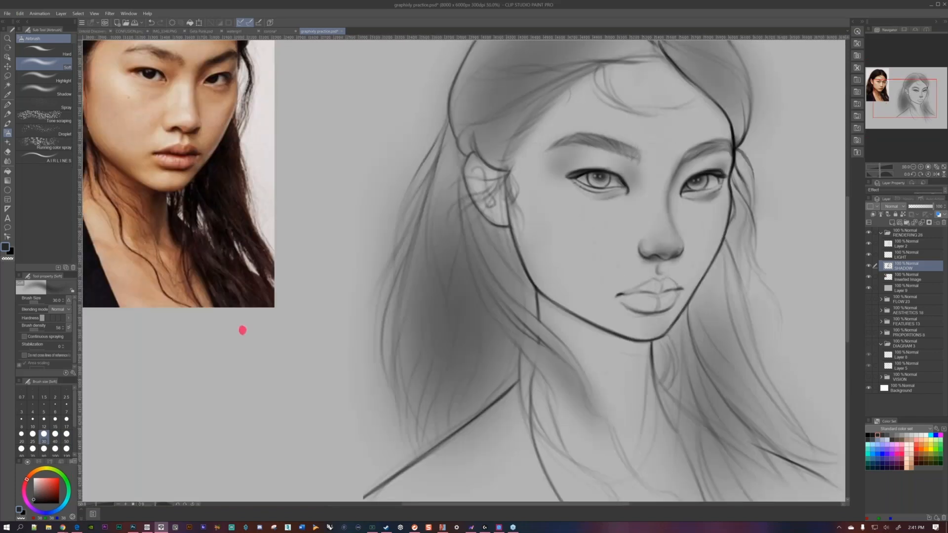
# - Deepen the shading beneath the far eye beside the nose bridge with the soft airbrush at size 70
pyautogui.scroll(-2, 391, 304)
pyautogui.press(']')
pyautogui.press(']')
pyautogui.press(']')
pyautogui.press(']')
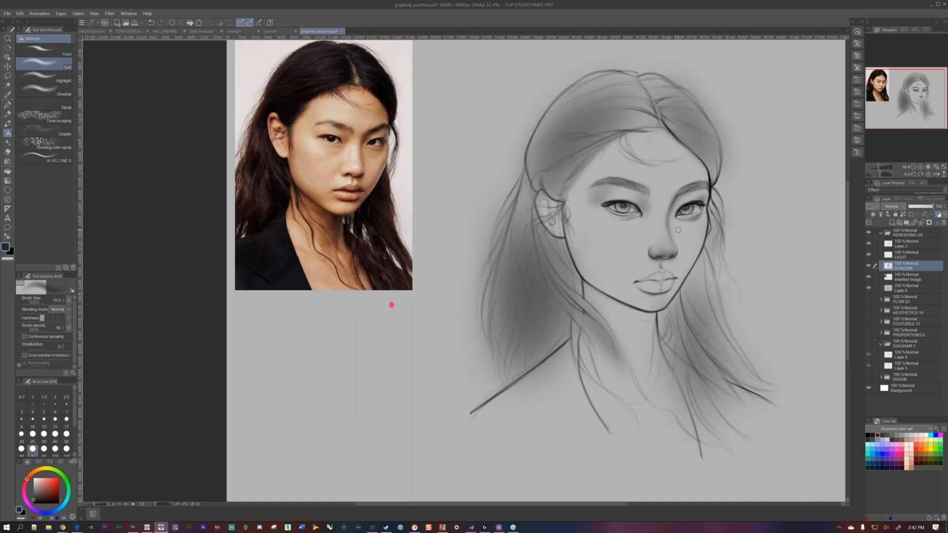
pyautogui.scroll(1, 392, 304)
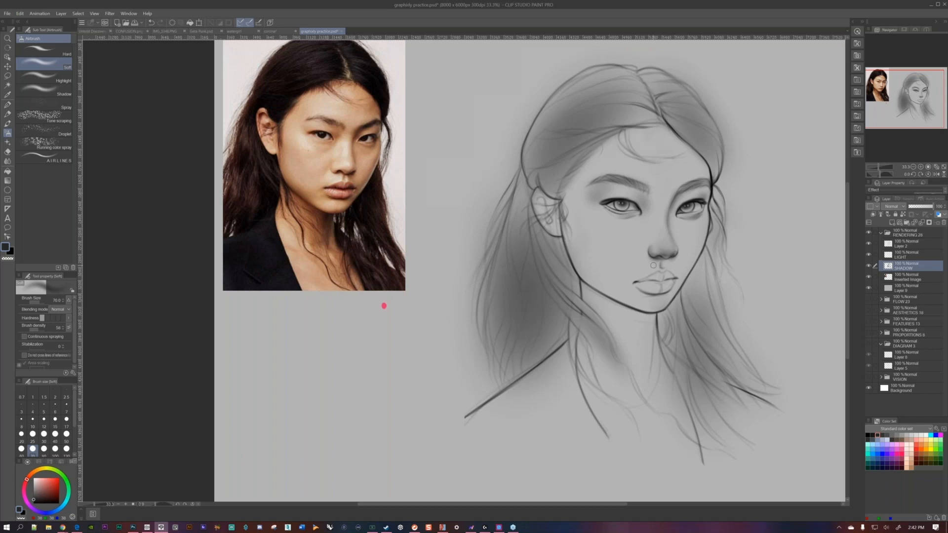
# - Fill both lips with soft shading using the airbrush at size 80, reducing it to size 50 for refinement
pyautogui.press(']')
pyautogui.moveTo(640, 283); pyautogui.dragTo(670, 280)
pyautogui.press('[')
pyautogui.press('[')
pyautogui.press('[')
pyautogui.press('[')
pyautogui.press('[')
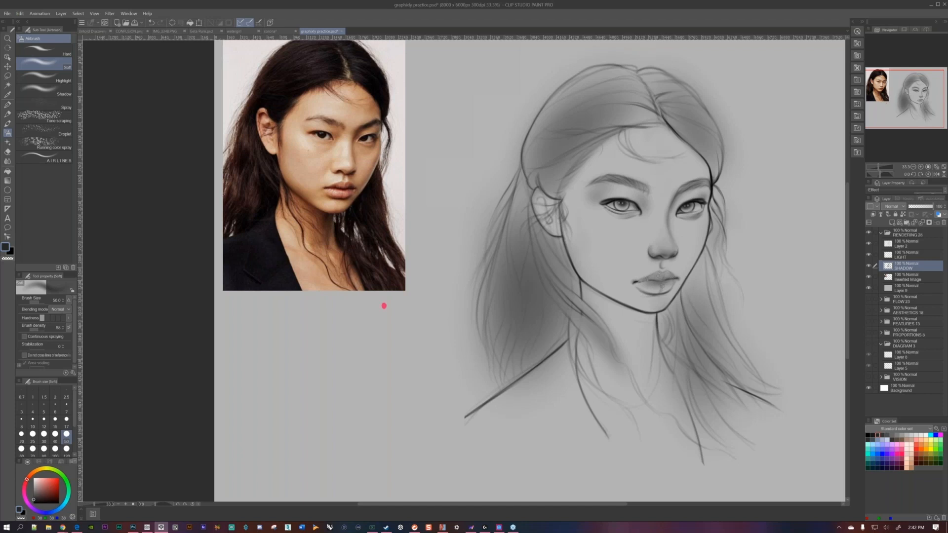
# - Temporarily hide the grey backdrop layer and show the FLOW 23 folder to study its face-plane diagrams, restoring both visibilities
pyautogui.press(']')
pyautogui.press(']')
pyautogui.click(869, 288)
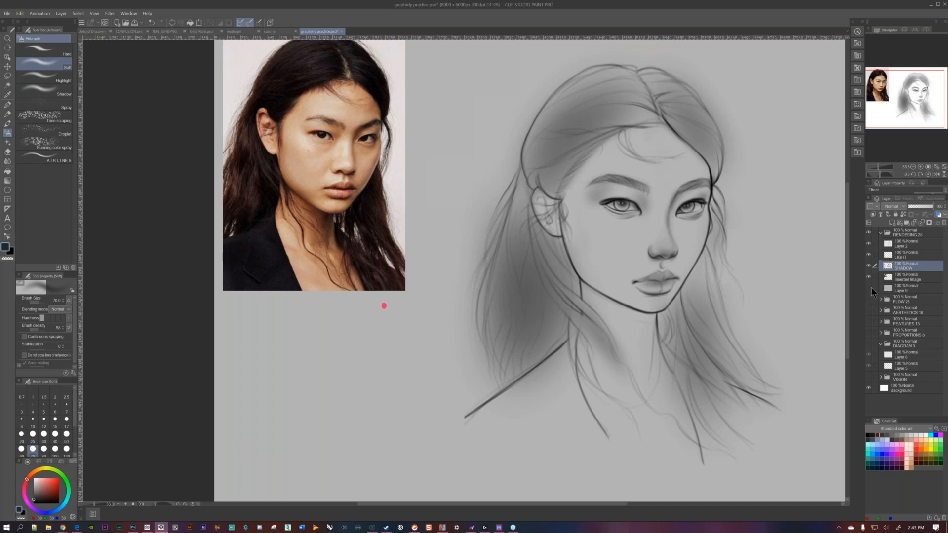
pyautogui.click(869, 298)
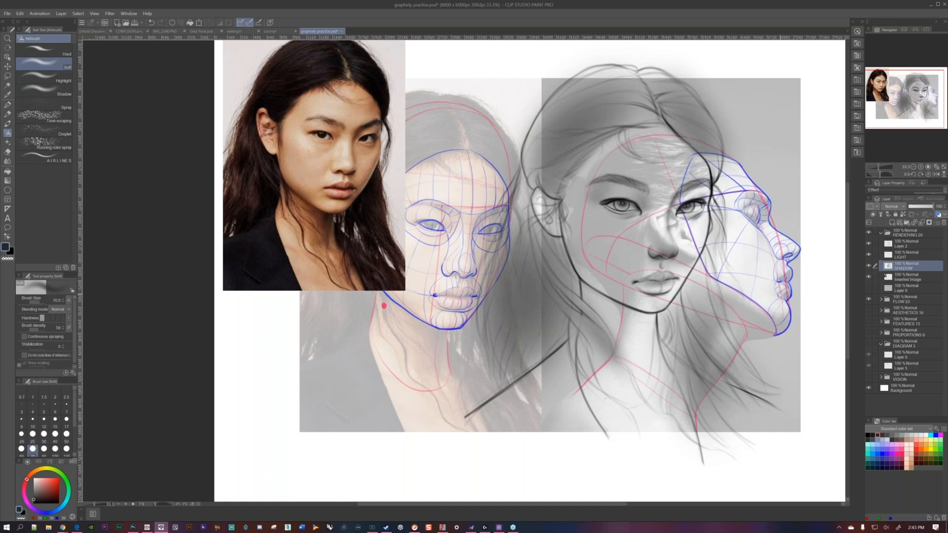
pyautogui.click(869, 289)
pyautogui.click(869, 299)
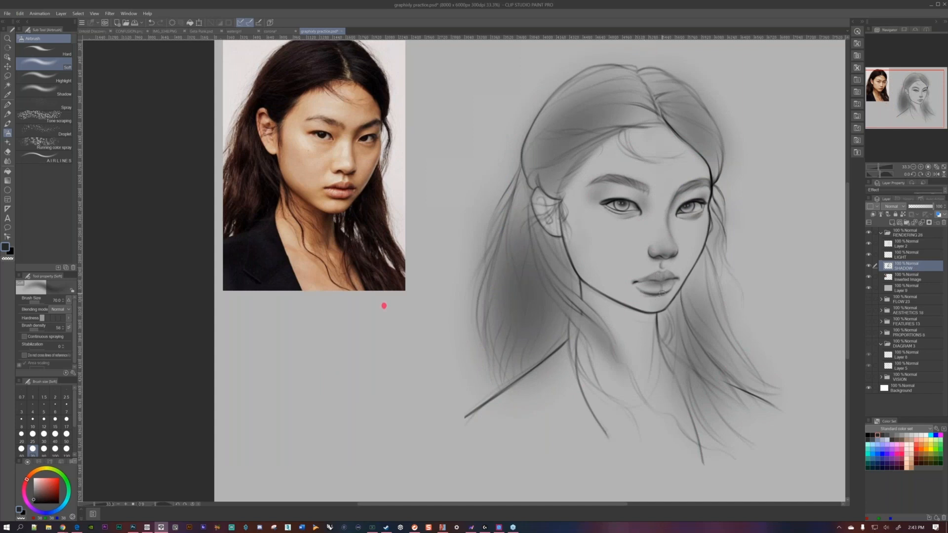
# - Deepen the lip shading with the soft airbrush at size 50 and check the whole portrait against the reference
pyautogui.press('[')
pyautogui.press('[')
pyautogui.scroll(-3, 693, 259)
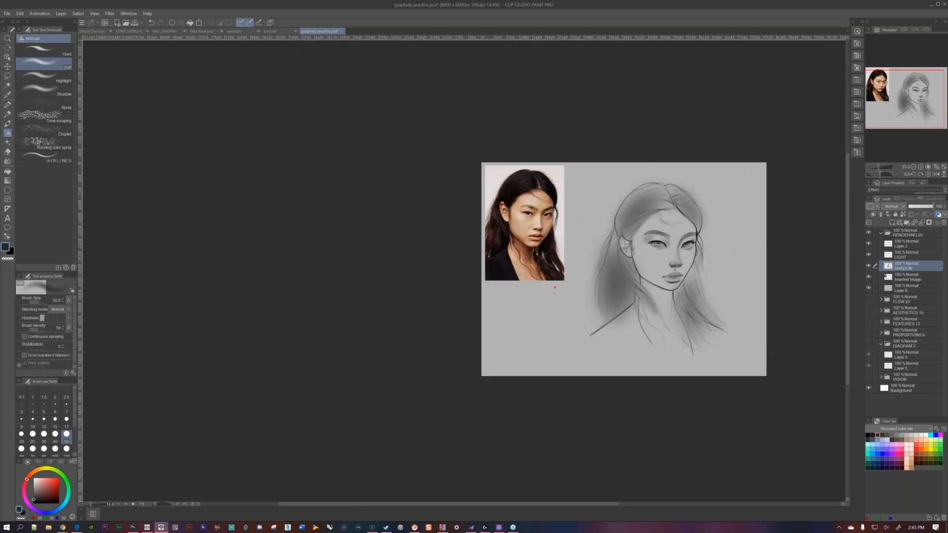
pyautogui.scroll(3, 572, 286)
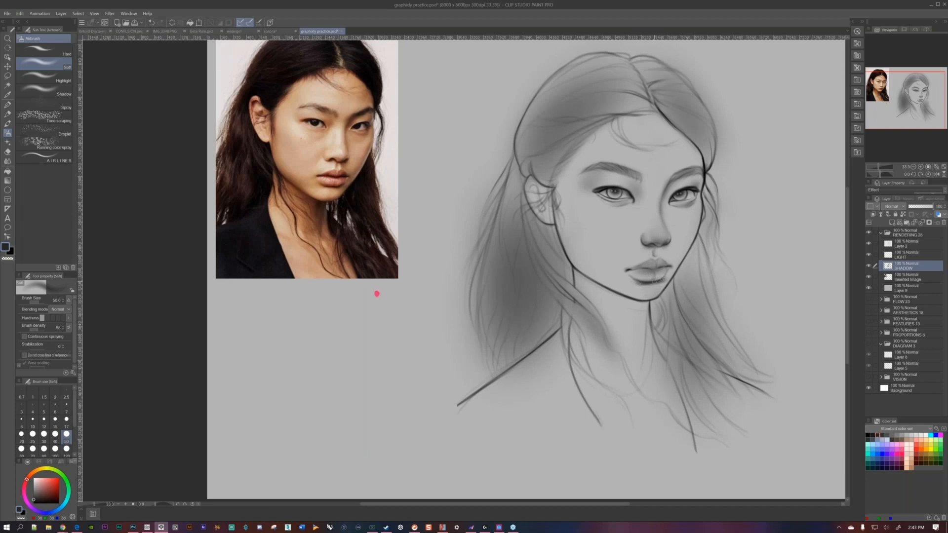
# - Shade the lower lip and the area just beneath it with the soft airbrush at size 70
pyautogui.press(']')
pyautogui.press(']')
pyautogui.moveTo(660, 276); pyautogui.dragTo(642, 262)
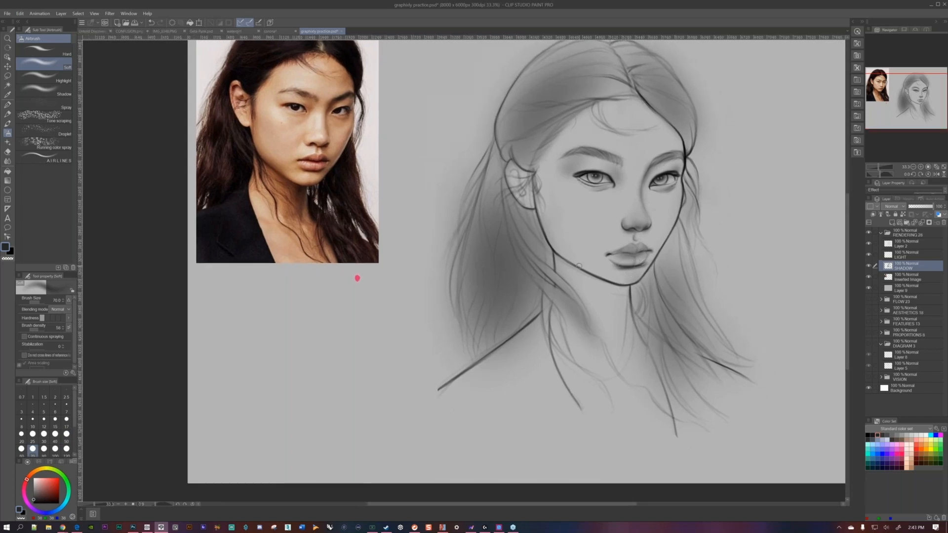
pyautogui.press(']')
pyautogui.press(']')
pyautogui.press('[')
pyautogui.press('[')
pyautogui.moveTo(635, 249); pyautogui.dragTo(652, 254)
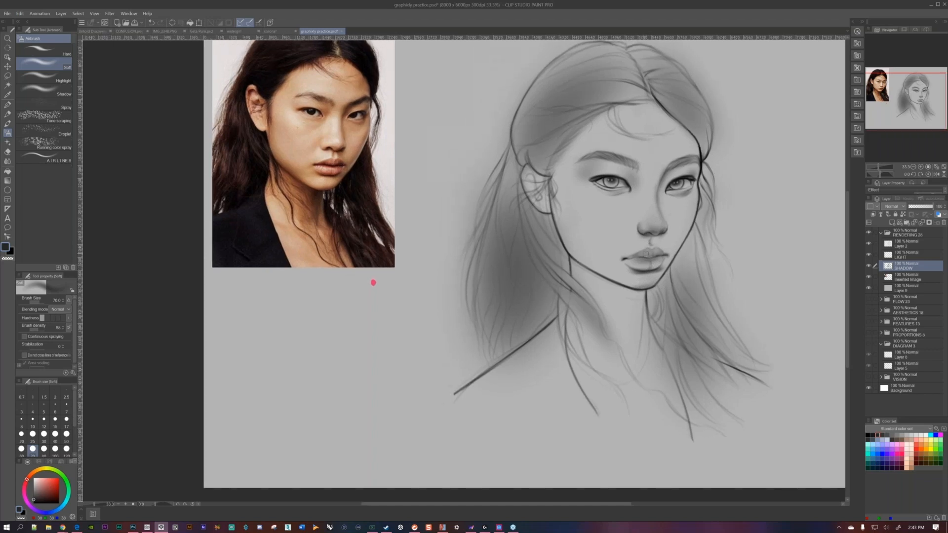
# - Shade the neck beneath the chin and along the jawline with the soft airbrush at size 120
pyautogui.press(']')
pyautogui.press(']')
pyautogui.press(']')
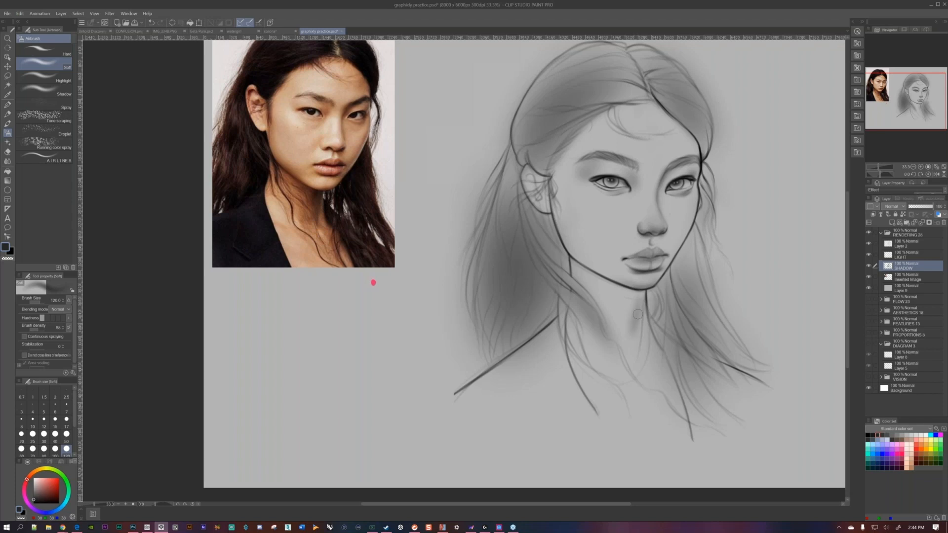
pyautogui.moveTo(589, 274)
pyautogui.mouseDown()
pyautogui.moveTo(638, 299)
pyautogui.moveTo(581, 266)
pyautogui.moveTo(639, 297)
pyautogui.mouseUp()
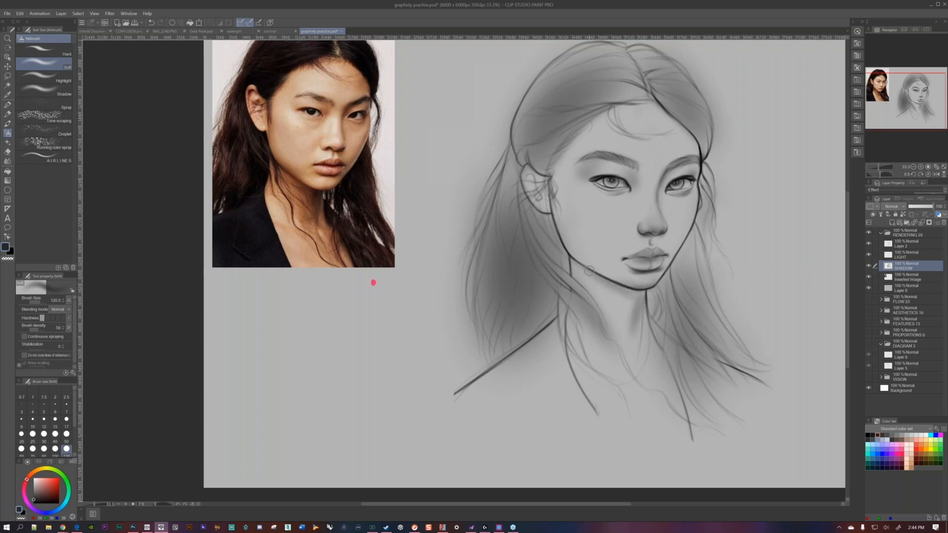
# - Deepen the shadow cast on the neck under the jaw with the soft airbrush at size 200, returning to size 120
pyautogui.press(']')
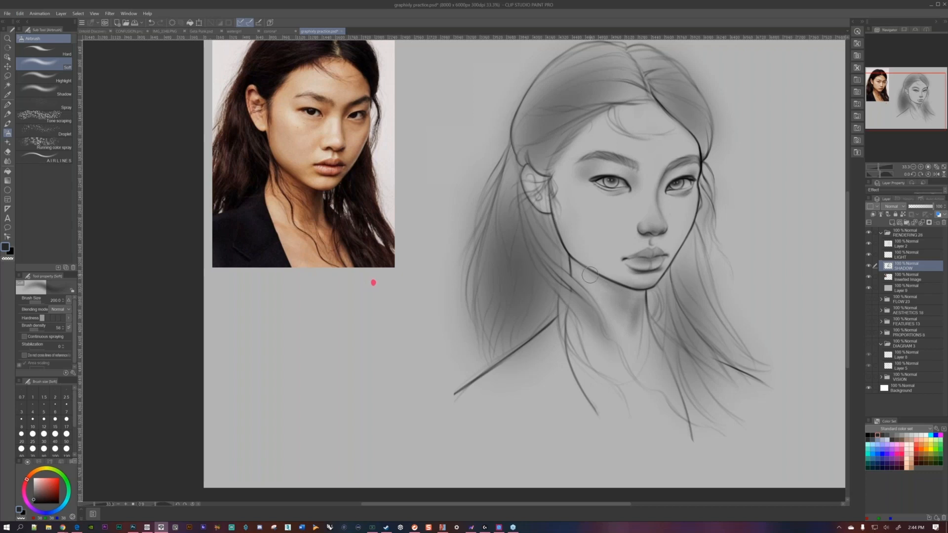
pyautogui.press('[')
pyautogui.press('[')
pyautogui.press('[')
pyautogui.press('[')
pyautogui.press(']')
pyautogui.press(']')
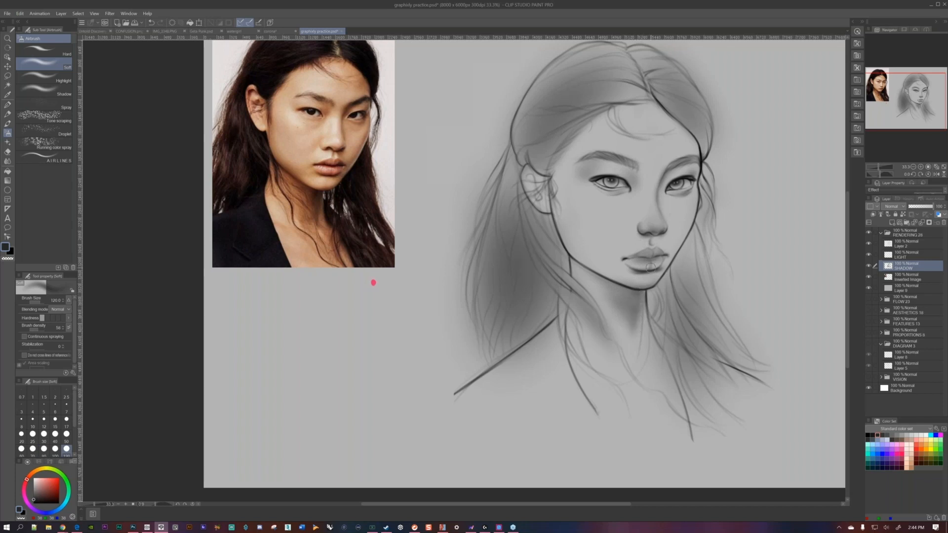
# - Shade the neck beneath the chin and jaw more broadly with the soft airbrush at size 200
pyautogui.scroll(-2, 634, 322)
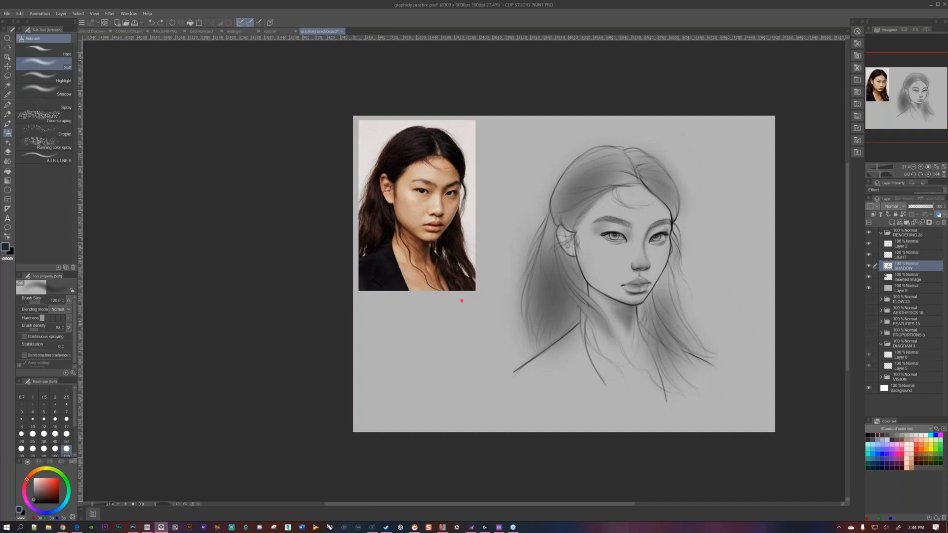
pyautogui.moveTo(462, 300); pyautogui.dragTo(545, 463)
pyautogui.scroll(1, 544, 464)
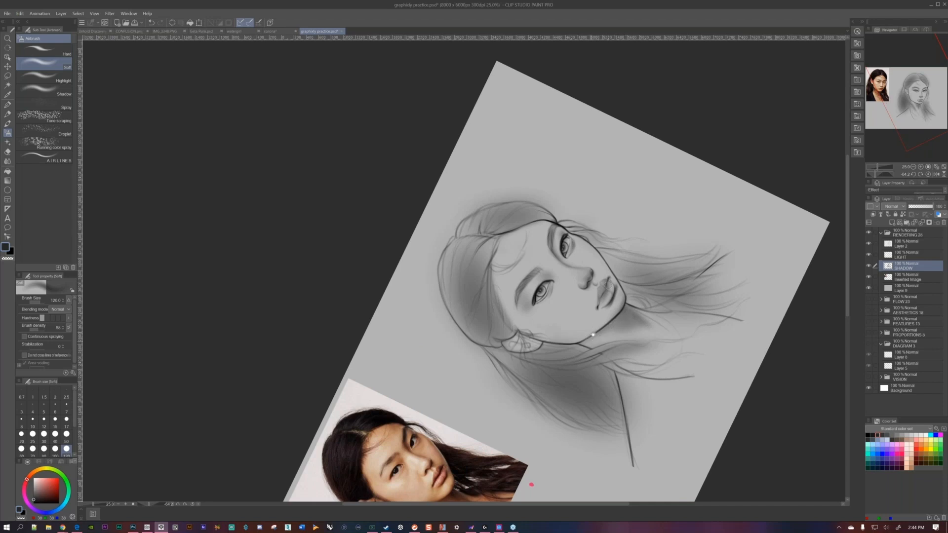
pyautogui.moveTo(593, 335); pyautogui.dragTo(645, 248)
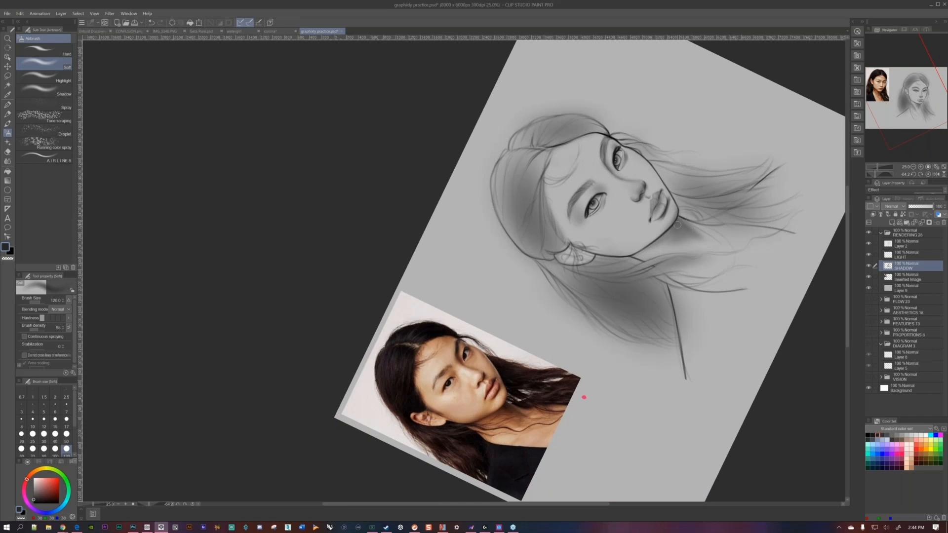
pyautogui.press('[')
pyautogui.press(']')
pyautogui.press(']')
pyautogui.press(']')
pyautogui.press(']')
pyautogui.moveTo(584, 397); pyautogui.dragTo(379, 202)
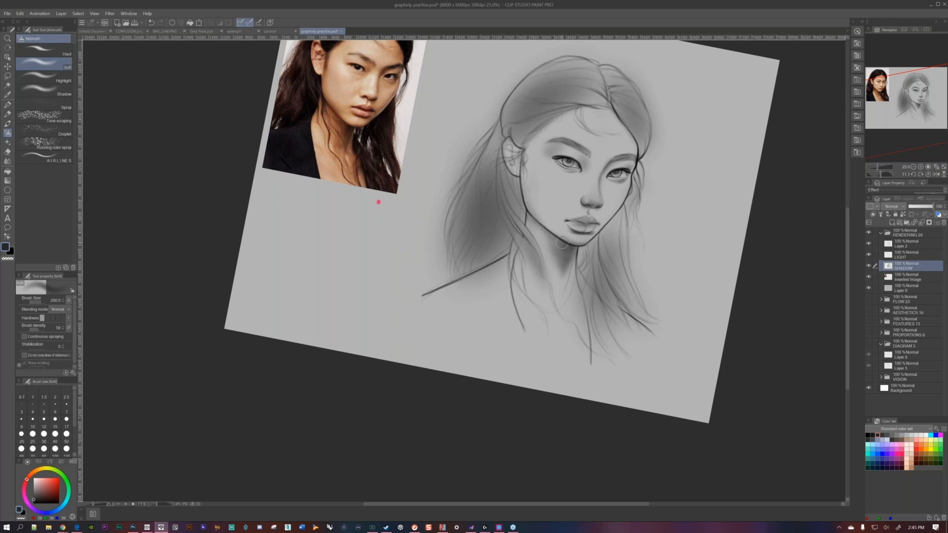
# - Try a small-brush shadow stroke on the neck just beneath the jawline and undo it
pyautogui.scroll(3, 563, 230)
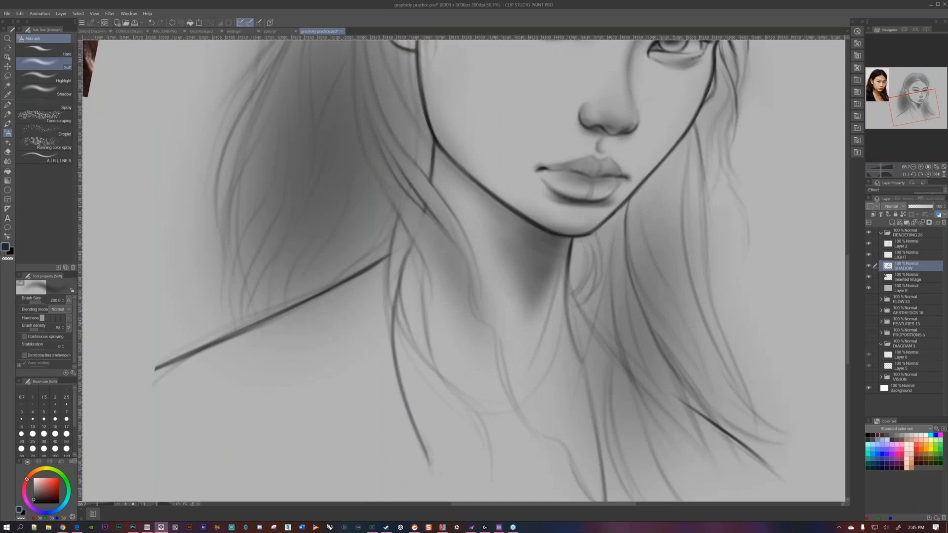
pyautogui.press('[')
pyautogui.press('[')
pyautogui.press('[')
pyautogui.press('[')
pyautogui.press('[')
pyautogui.press('[')
pyautogui.press('[')
pyautogui.press('[')
pyautogui.press('[')
pyautogui.press('[')
pyautogui.moveTo(493, 216); pyautogui.dragTo(553, 253)
pyautogui.press(']')
pyautogui.hotkey('ctrl', 'z')
# - Deepen the neck shadow directly under the chin with the soft airbrush at size 150
pyautogui.press(']')
pyautogui.press(']')
pyautogui.press(']')
pyautogui.press(']')
pyautogui.press(']')
pyautogui.press(']')
pyautogui.press(']')
pyautogui.moveTo(505, 224); pyautogui.dragTo(566, 259)
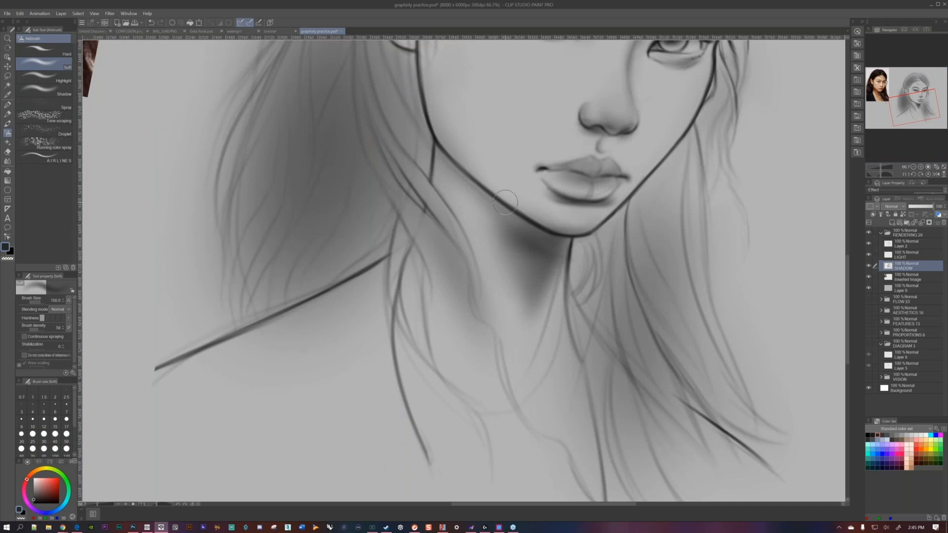
pyautogui.scroll(-6, 505, 202)
pyautogui.scroll(3, 561, 237)
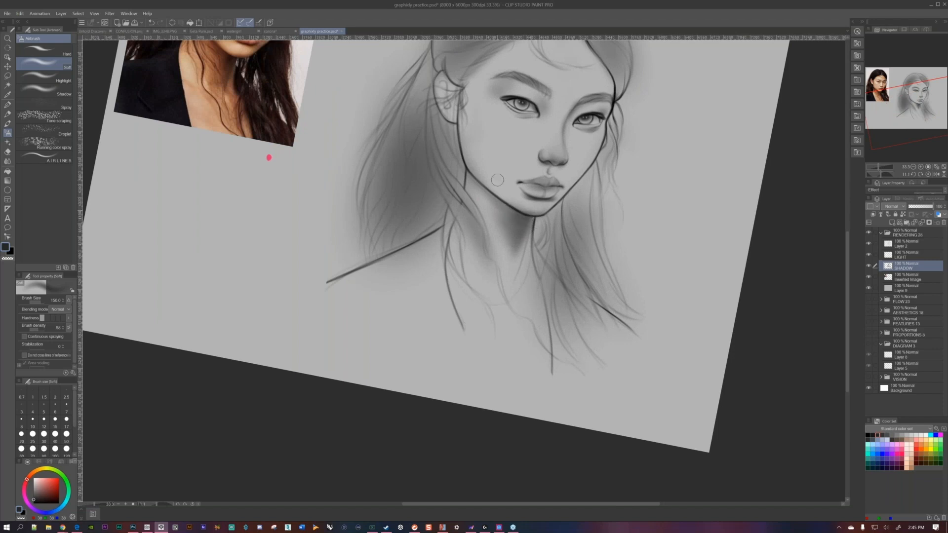
pyautogui.moveTo(509, 271); pyautogui.dragTo(545, 284)
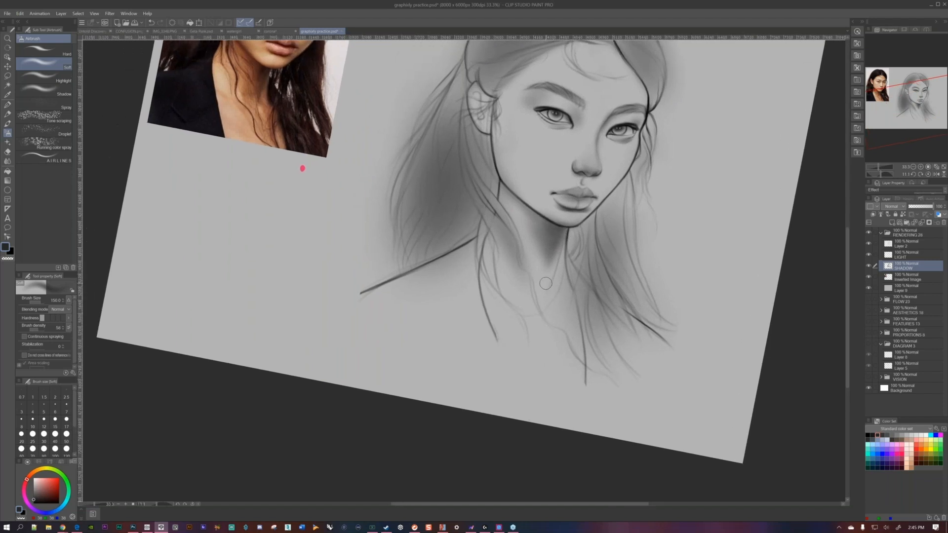
# - Blend the shadow down the neck with the soft airbrush at size 200 and check it against the reference
pyautogui.press(']')
pyautogui.press(']')
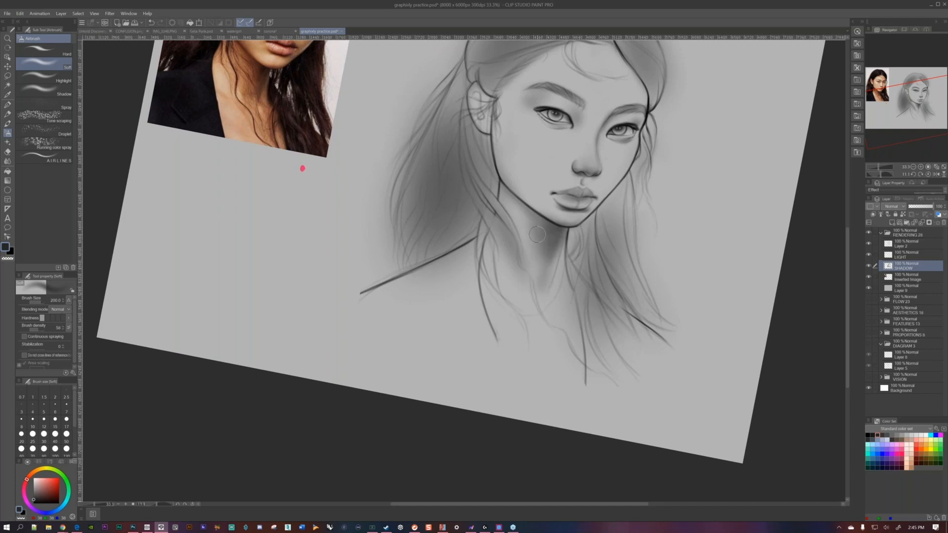
pyautogui.moveTo(543, 242); pyautogui.dragTo(515, 202)
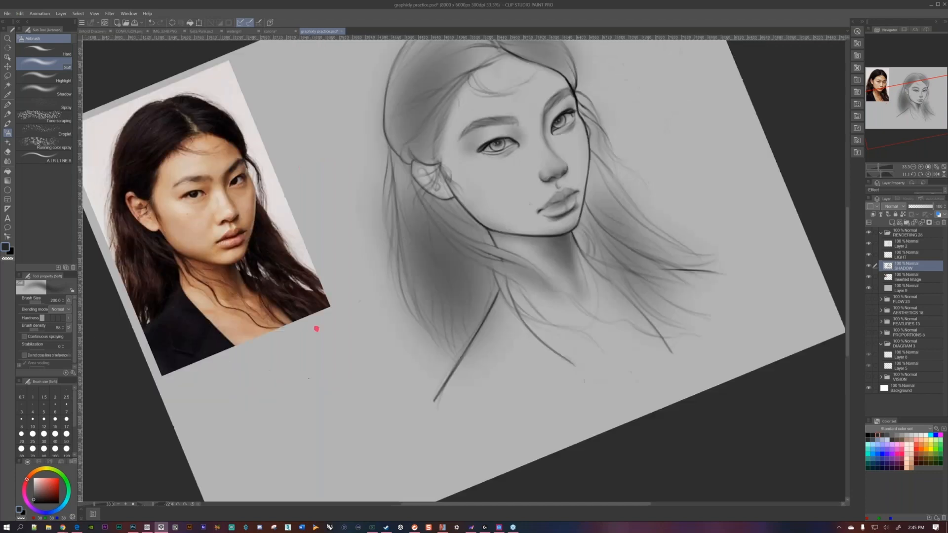
pyautogui.moveTo(317, 329); pyautogui.dragTo(376, 418)
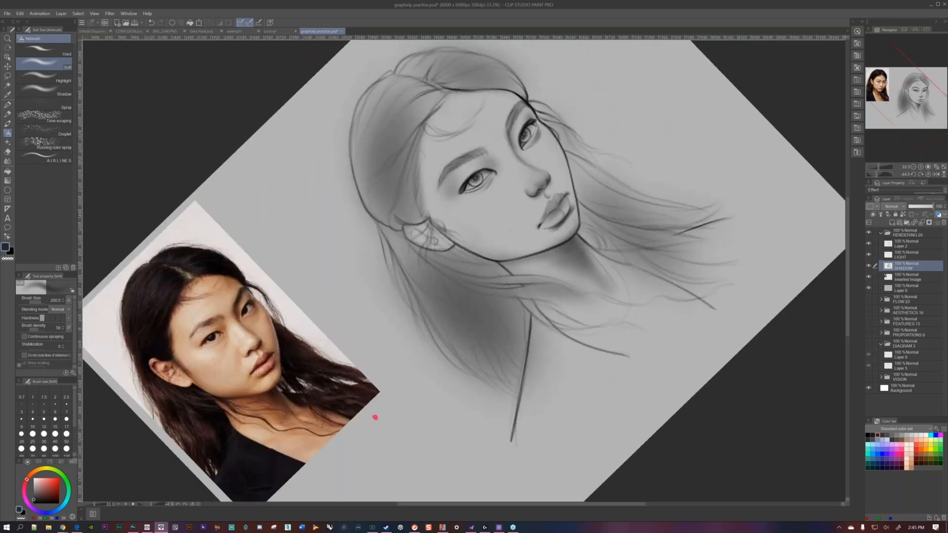
pyautogui.scroll(-2, 376, 417)
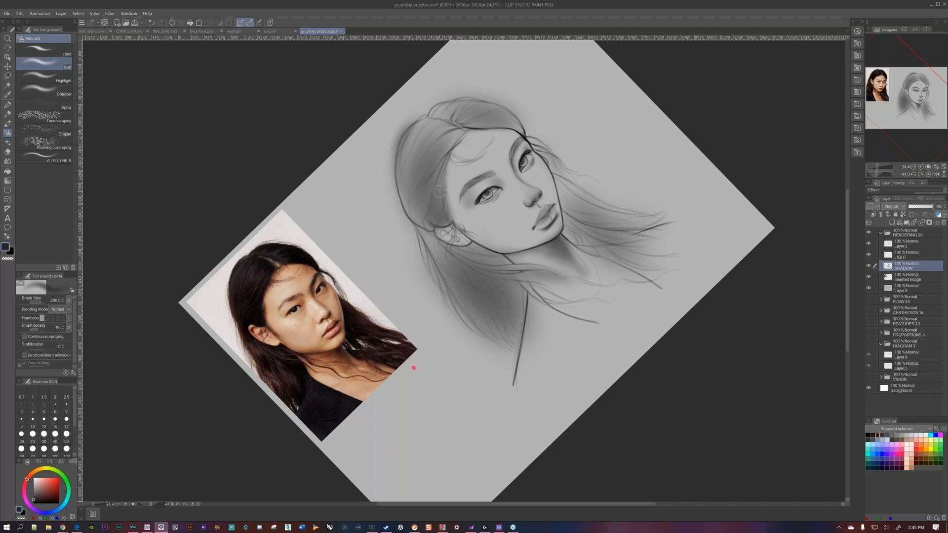
# - Shade the temple at the hairline and the far edge of the face at size 200, and straighten the canvas
pyautogui.moveTo(443, 180)
pyautogui.mouseDown()
pyautogui.moveTo(439, 222)
pyautogui.moveTo(443, 201)
pyautogui.moveTo(441, 211)
pyautogui.mouseUp()
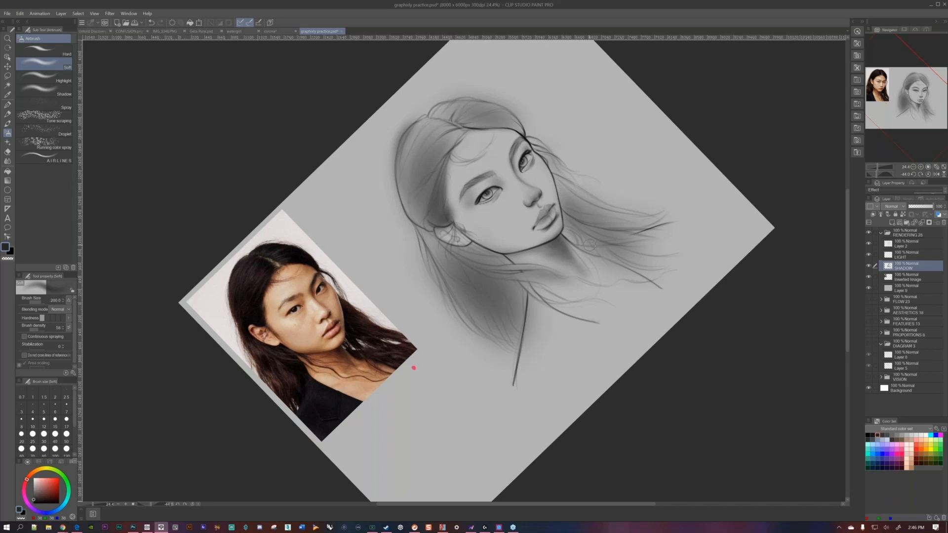
pyautogui.moveTo(553, 179); pyautogui.dragTo(562, 206)
pyautogui.hotkey('ctrl', '@')
pyautogui.moveTo(590, 177); pyautogui.dragTo(591, 245)
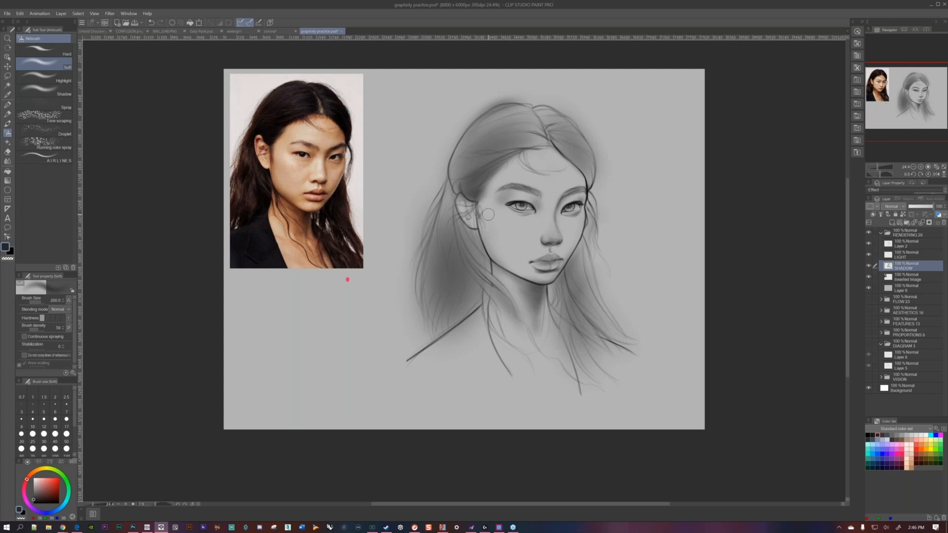
# - Try heavy dark shading across the near cheek at size 300, compare it with the reference's cheek, and undo it
pyautogui.press(']')
pyautogui.press(']')
pyautogui.moveTo(488, 229)
pyautogui.mouseDown()
pyautogui.moveTo(518, 270)
pyautogui.moveTo(499, 254)
pyautogui.moveTo(514, 261)
pyautogui.moveTo(490, 212)
pyautogui.moveTo(565, 300)
pyautogui.mouseUp()
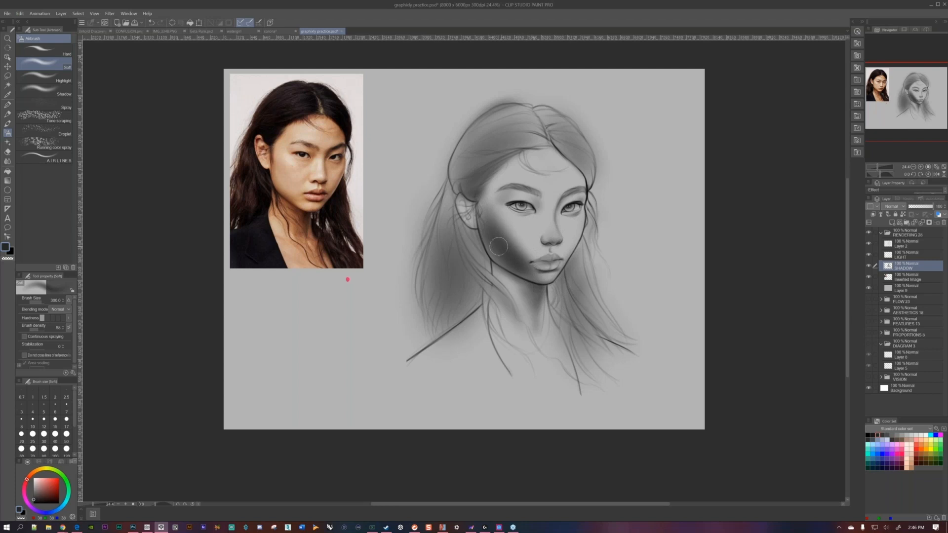
pyautogui.moveTo(519, 222); pyautogui.dragTo(532, 239)
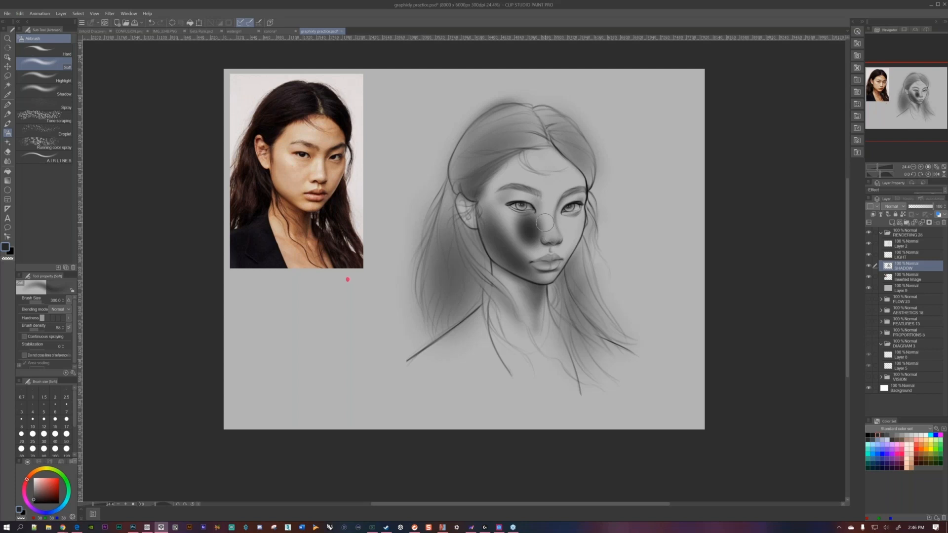
pyautogui.moveTo(316, 189); pyautogui.dragTo(376, 189)
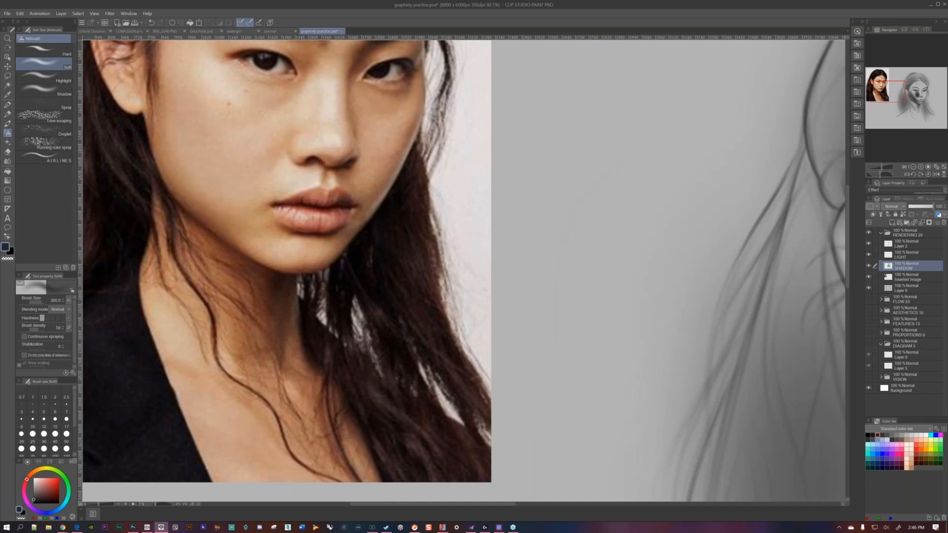
pyautogui.moveTo(296, 194); pyautogui.dragTo(244, 193)
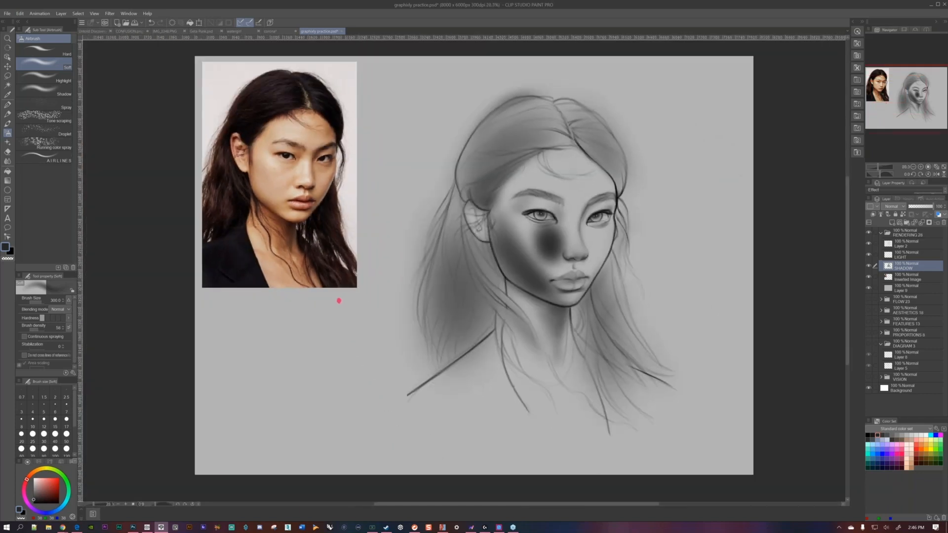
pyautogui.hotkey('ctrl', 'z')
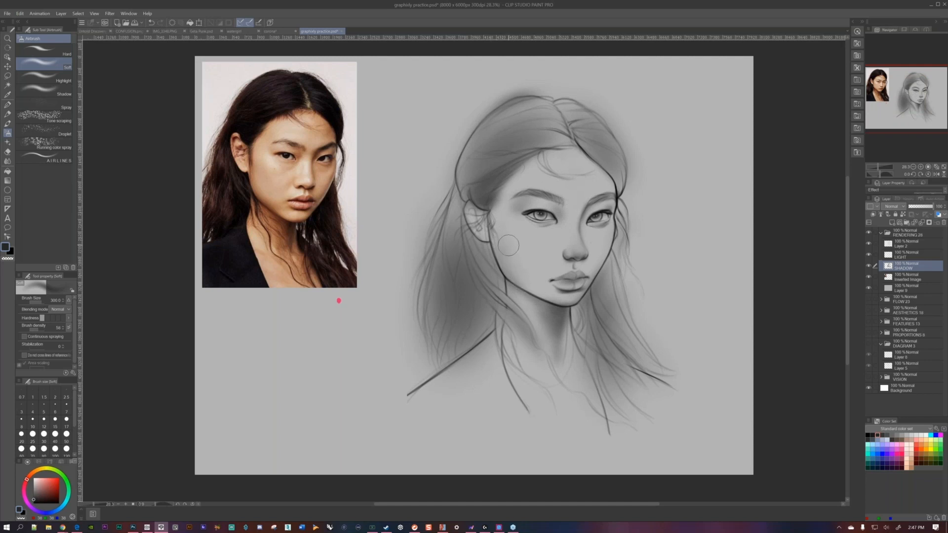
# - Shade the near cheek lightly with the soft airbrush at size 200, and enlarge the brush to size 300
pyautogui.press('[')
pyautogui.press('[')
pyautogui.press('[')
pyautogui.press(']')
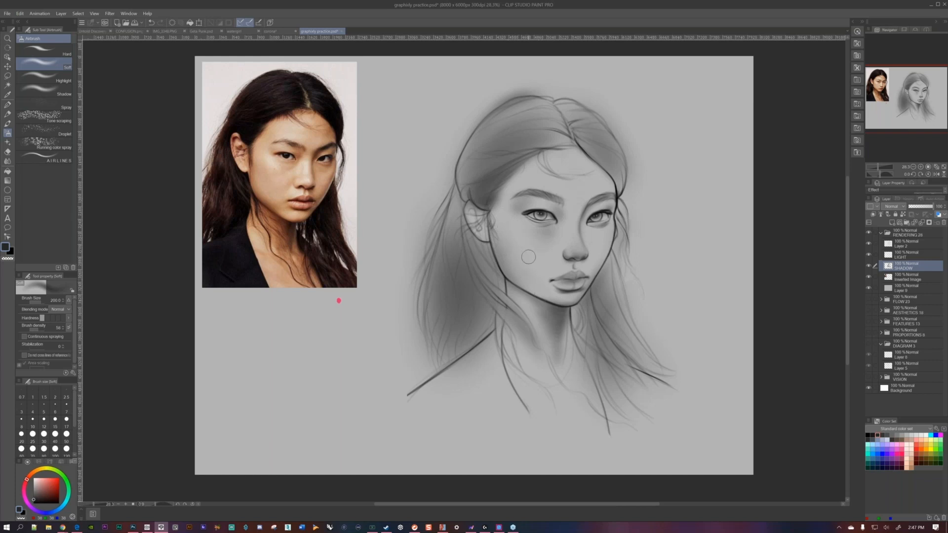
pyautogui.press(']')
pyautogui.press(']')
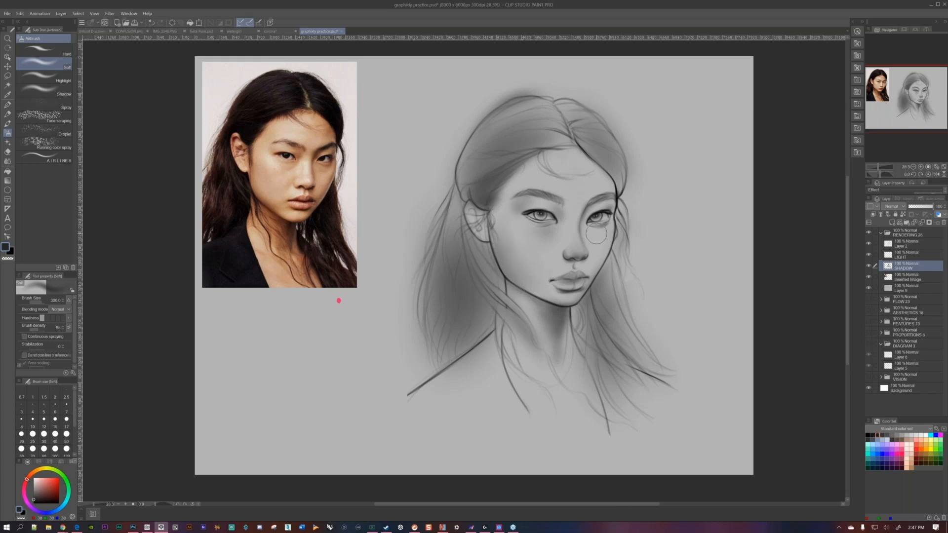
# - Shade the far eye socket beside the nose bridge with the soft airbrush at size 120
pyautogui.press('[')
pyautogui.press('[')
pyautogui.press('[')
pyautogui.press('[')
pyautogui.press('[')
pyautogui.press(']')
pyautogui.press(']')
pyautogui.press('[')
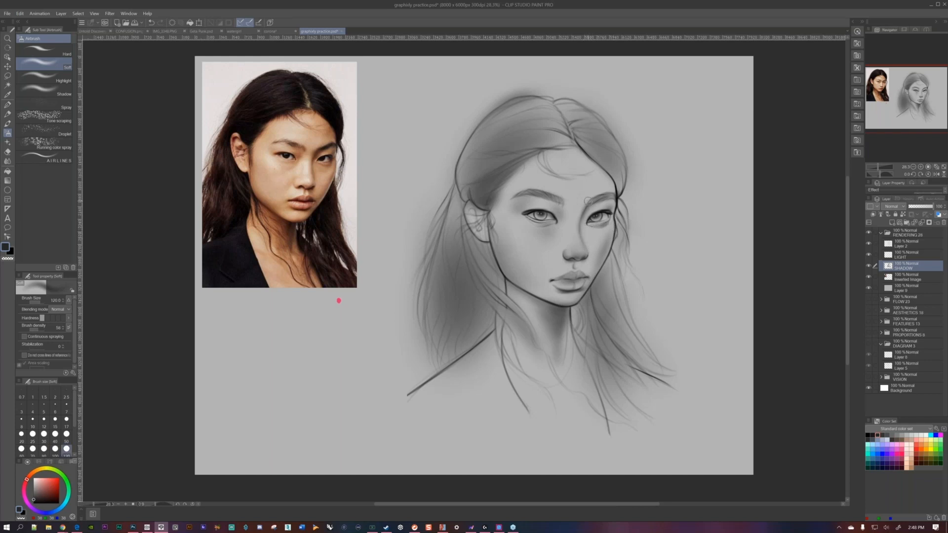
# - Refine the soft facial shading around the eyes and enlarge the soft airbrush to size 300
pyautogui.press('[')
pyautogui.press(']')
pyautogui.press(']')
pyautogui.press(']')
pyautogui.press(']')
pyautogui.press(']')
pyautogui.press(']')
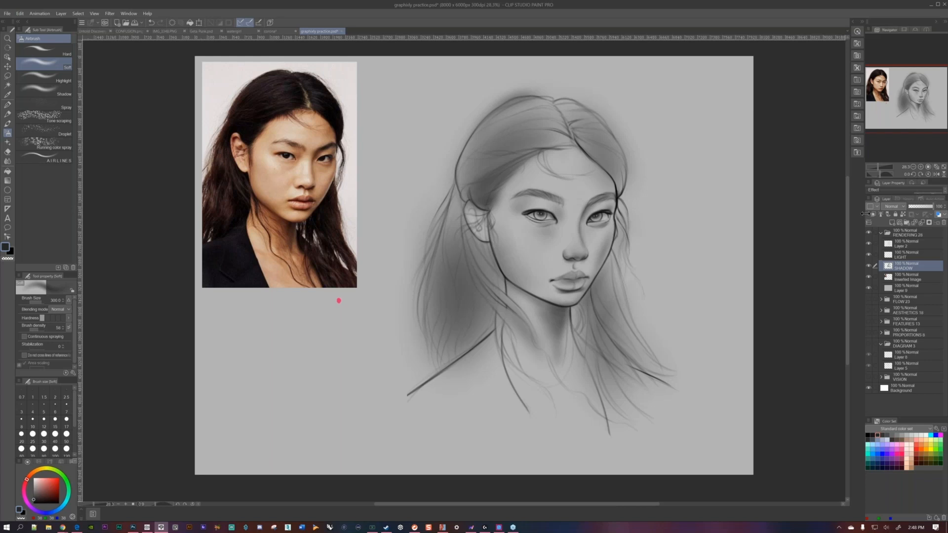
# - Widen the dock holding the layer and navigator palettes, and compare the whole portrait with the reference
pyautogui.moveTo(850, 216); pyautogui.dragTo(830, 222)
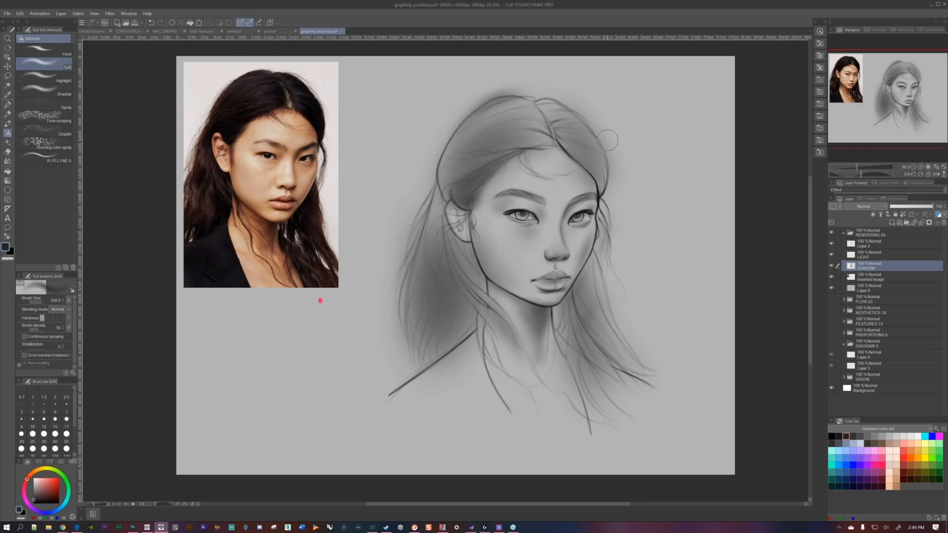
pyautogui.scroll(-4, 582, 255)
pyautogui.scroll(3, 595, 258)
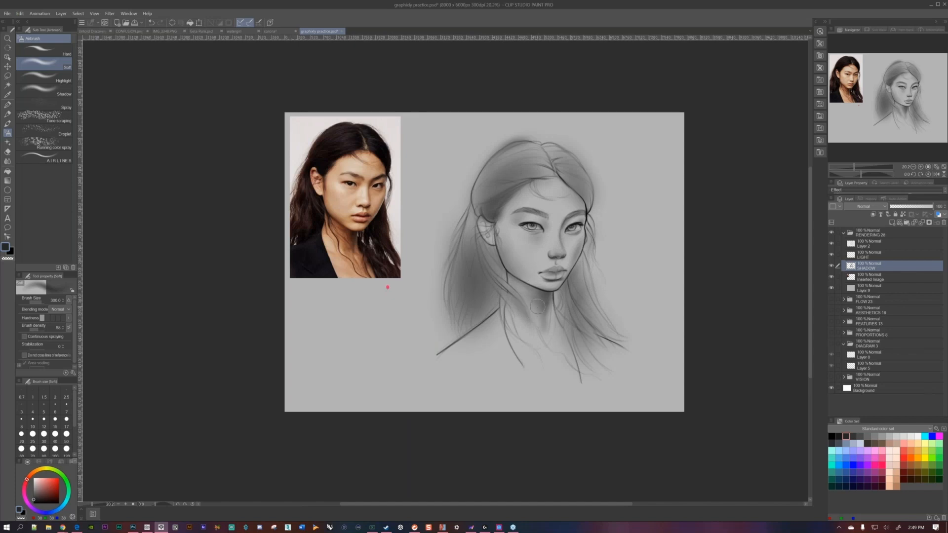
pyautogui.scroll(1, 535, 282)
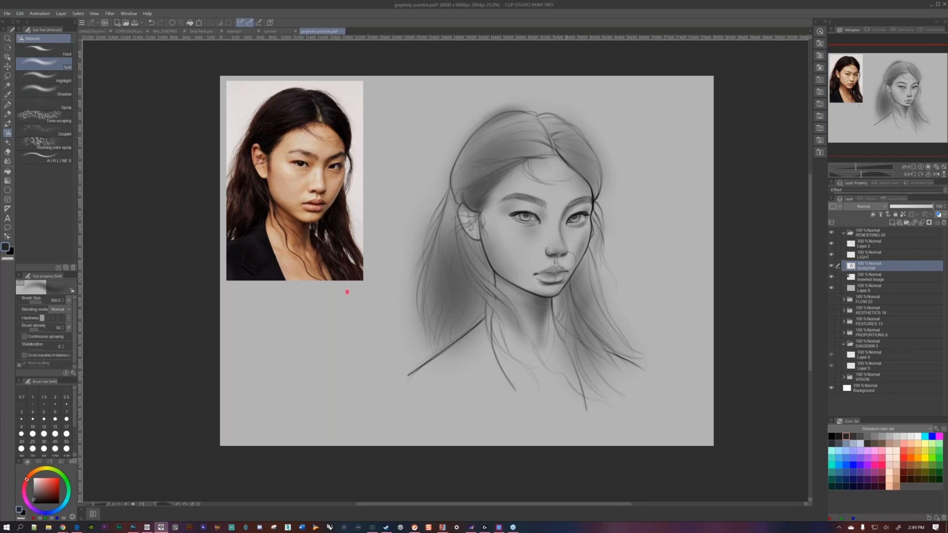
# - Shade the far cheek between the nose, mouth and face edge with the soft airbrush at size 170
pyautogui.press('[')
pyautogui.press('[')
pyautogui.press('[')
pyautogui.moveTo(555, 227); pyautogui.dragTo(575, 247)
pyautogui.scroll(2, 577, 247)
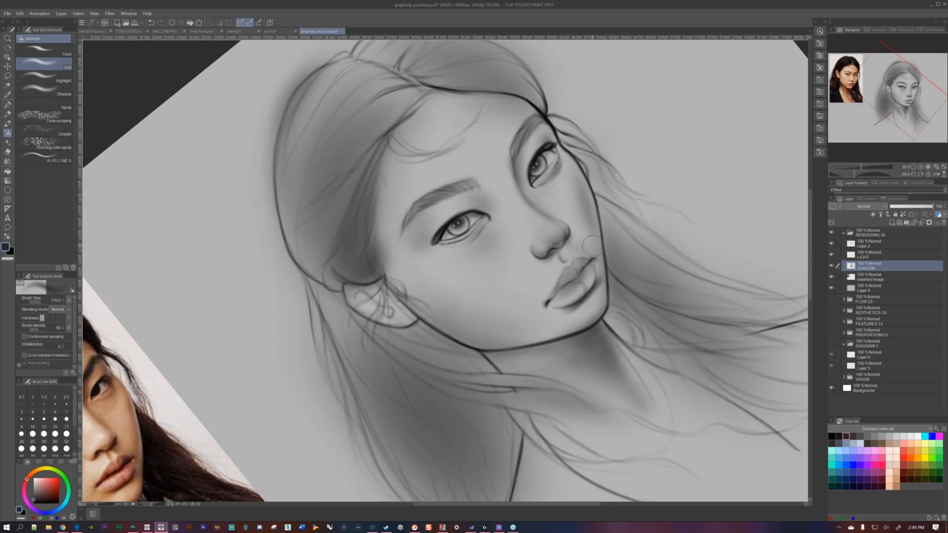
pyautogui.moveTo(487, 340); pyautogui.dragTo(419, 340)
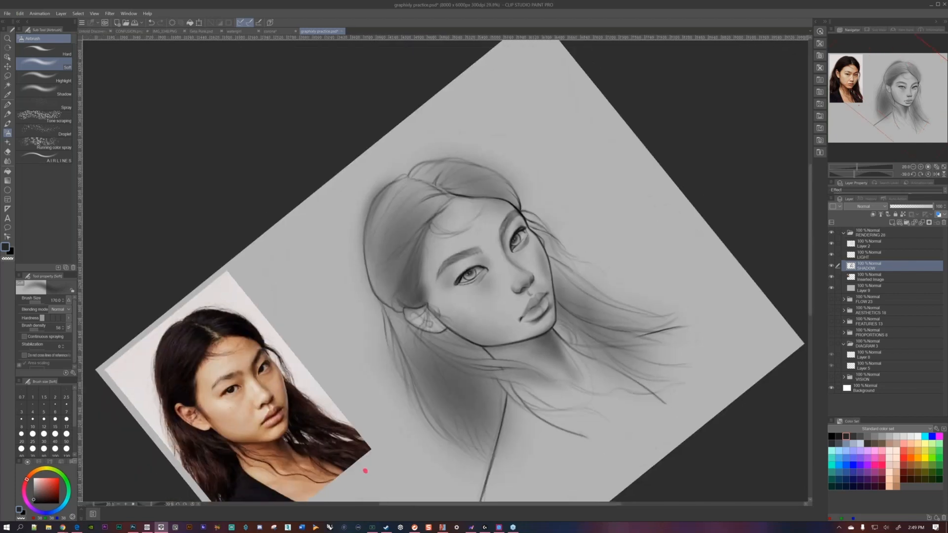
# - Shade the near cheek toward the jawline with the soft airbrush at size 170
pyautogui.scroll(1, 504, 329)
pyautogui.moveTo(496, 321); pyautogui.dragTo(550, 277)
pyautogui.scroll(3, 533, 311)
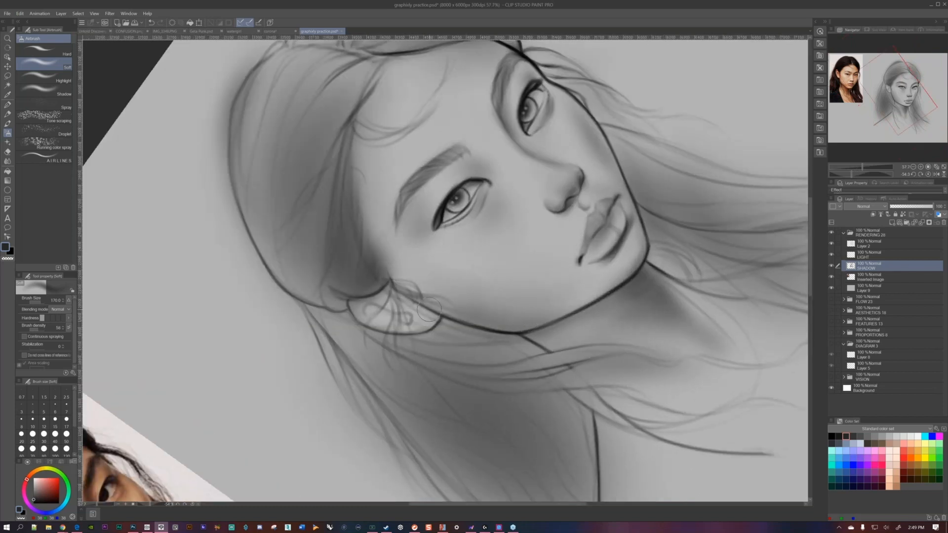
pyautogui.moveTo(475, 298)
pyautogui.mouseDown()
pyautogui.moveTo(568, 277)
pyautogui.moveTo(615, 318)
pyautogui.moveTo(482, 299)
pyautogui.moveTo(527, 289)
pyautogui.moveTo(559, 298)
pyautogui.moveTo(513, 300)
pyautogui.mouseUp()
pyautogui.scroll(-1, 615, 321)
pyautogui.scroll(-2, 524, 327)
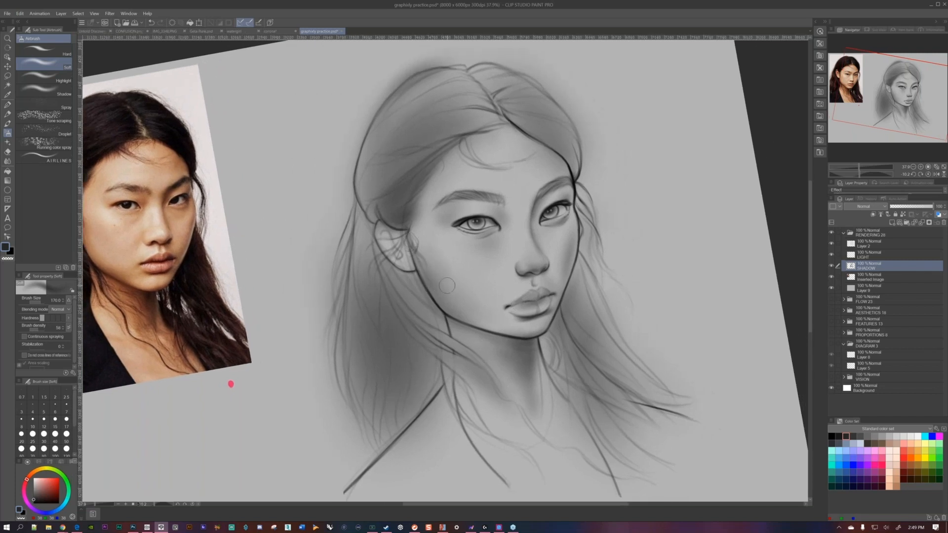
# - Straighten the canvas and refine the far cheek shading below the eye with the soft airbrush at size 100
pyautogui.moveTo(579, 221); pyautogui.dragTo(587, 195)
pyautogui.press('^')
pyautogui.press('^')
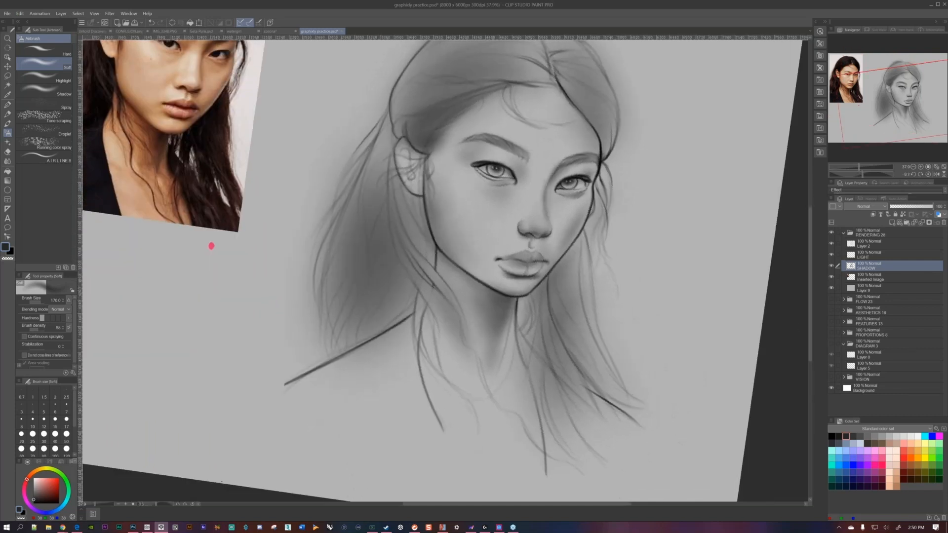
pyautogui.press('-')
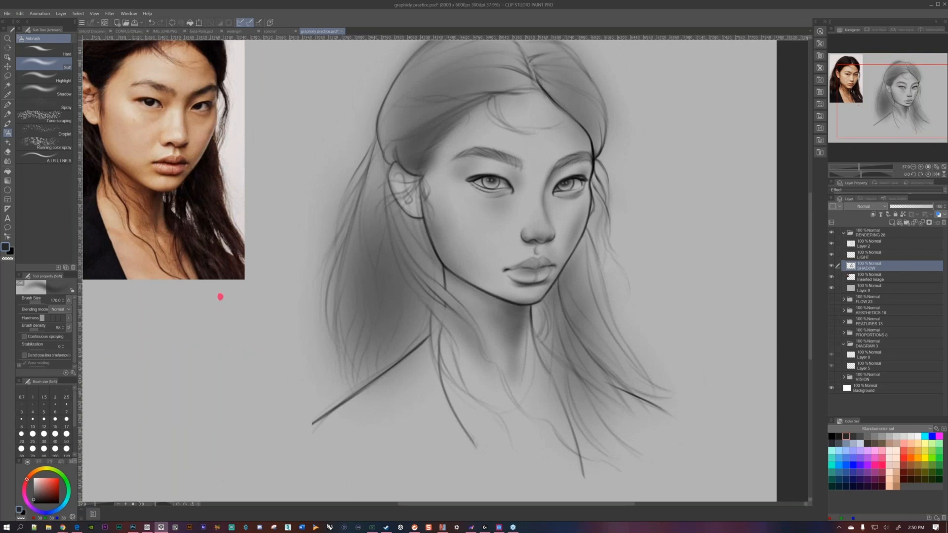
pyautogui.hotkey('ctrl', '-')
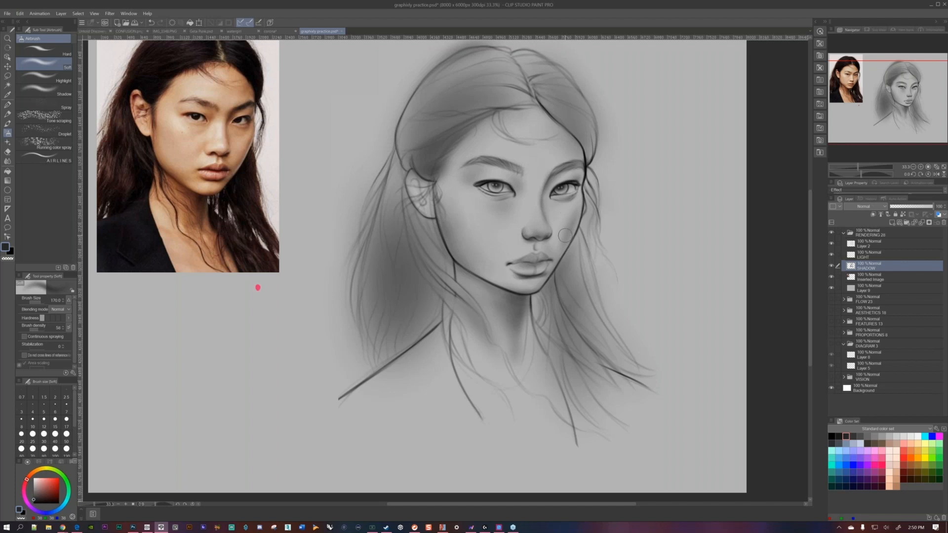
pyautogui.press('[')
pyautogui.press('[')
pyautogui.press('[')
pyautogui.moveTo(566, 229); pyautogui.dragTo(604, 261)
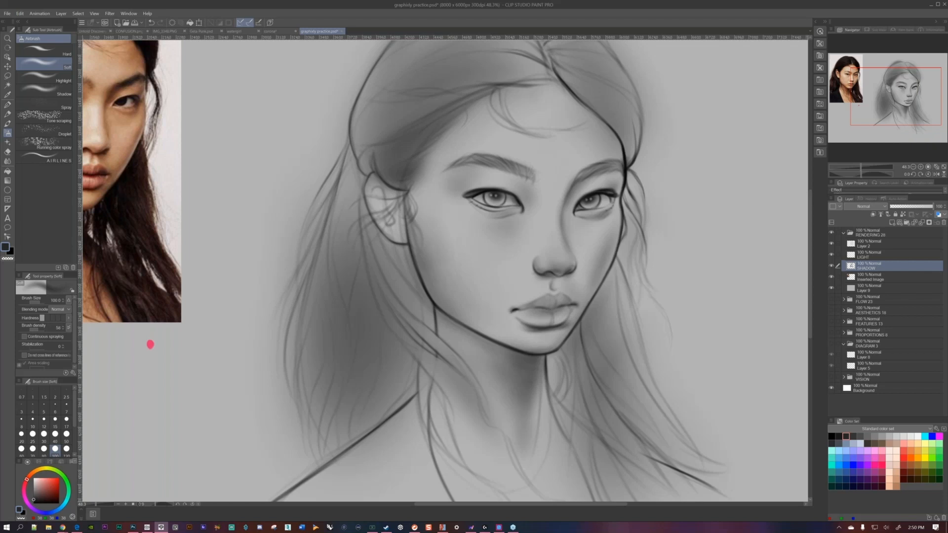
pyautogui.moveTo(595, 221)
pyautogui.mouseDown()
pyautogui.moveTo(571, 221)
pyautogui.moveTo(585, 220)
pyautogui.mouseUp()
pyautogui.scroll(-1, 575, 227)
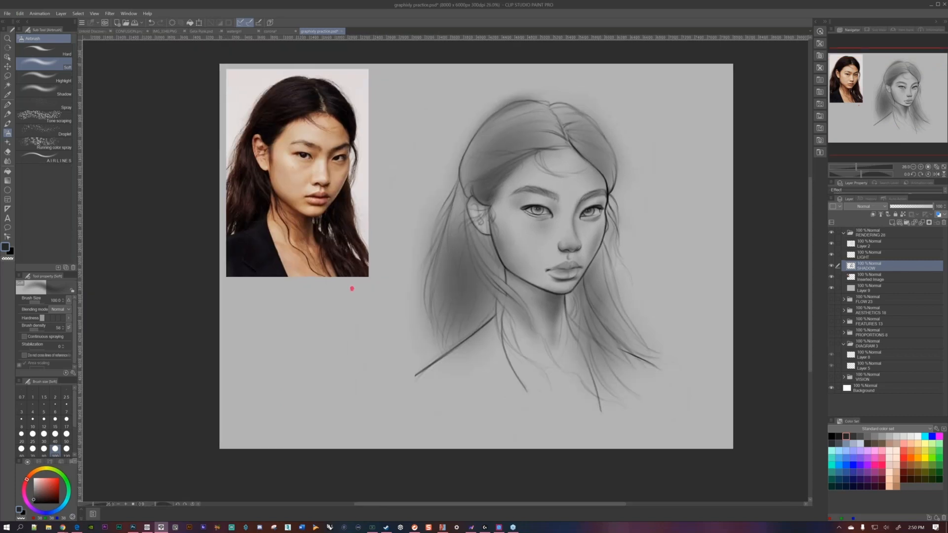
# - Switch to Instagram and examine the early graphite portrait sketches at the oldest end of the artist profile's post grid
pyautogui.scroll(1, 566, 233)
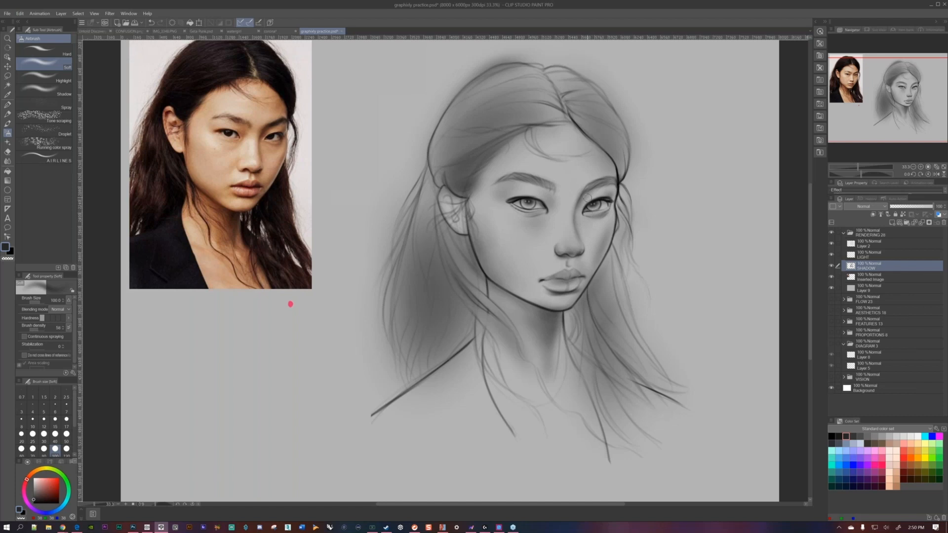
pyautogui.hotkey('alt', 'Tab')
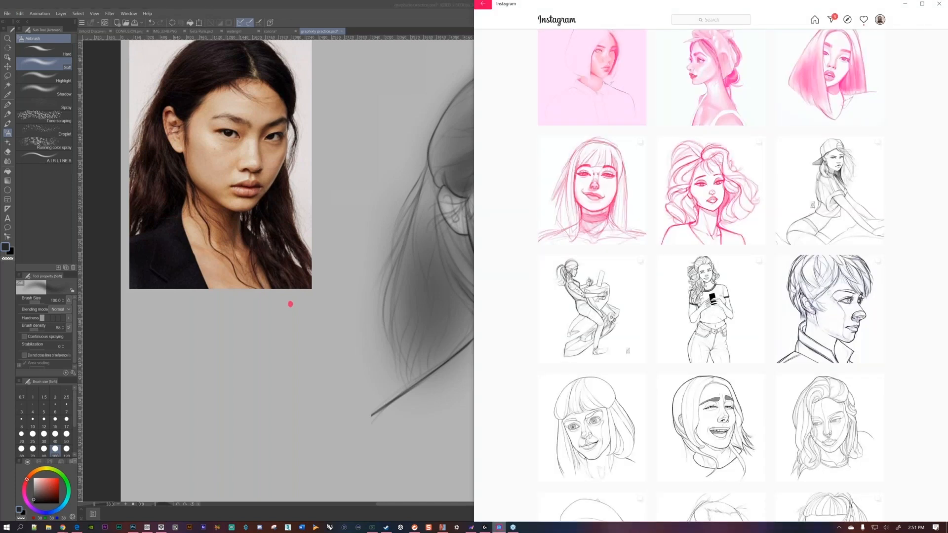
pyautogui.scroll(-20, 711, 277)
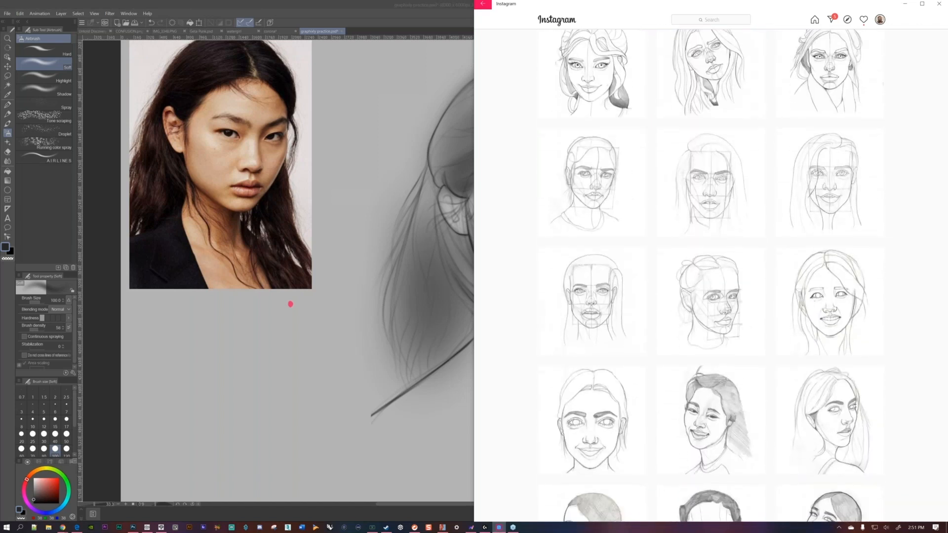
pyautogui.scroll(-7, 593, 421)
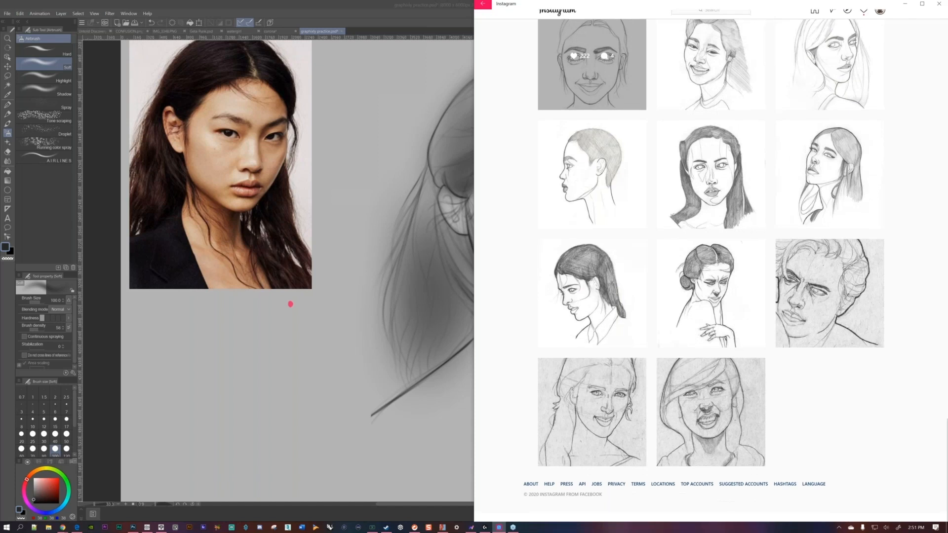
pyautogui.scroll(1, 592, 363)
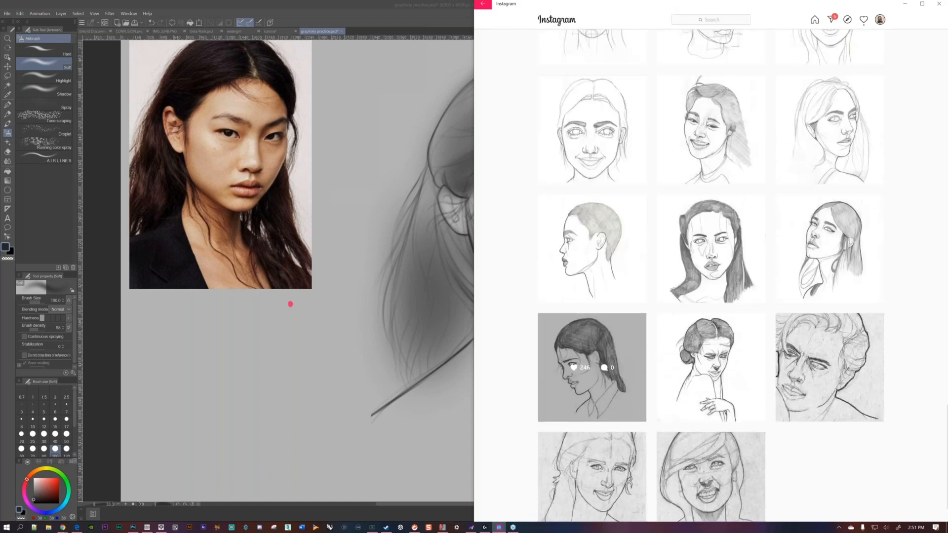
pyautogui.scroll(1, 710, 259)
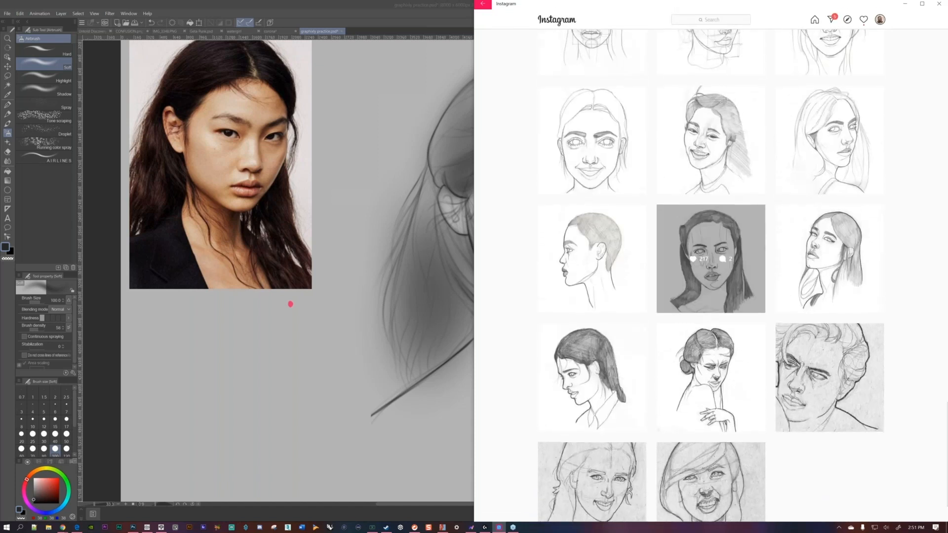
pyautogui.scroll(-1, 711, 259)
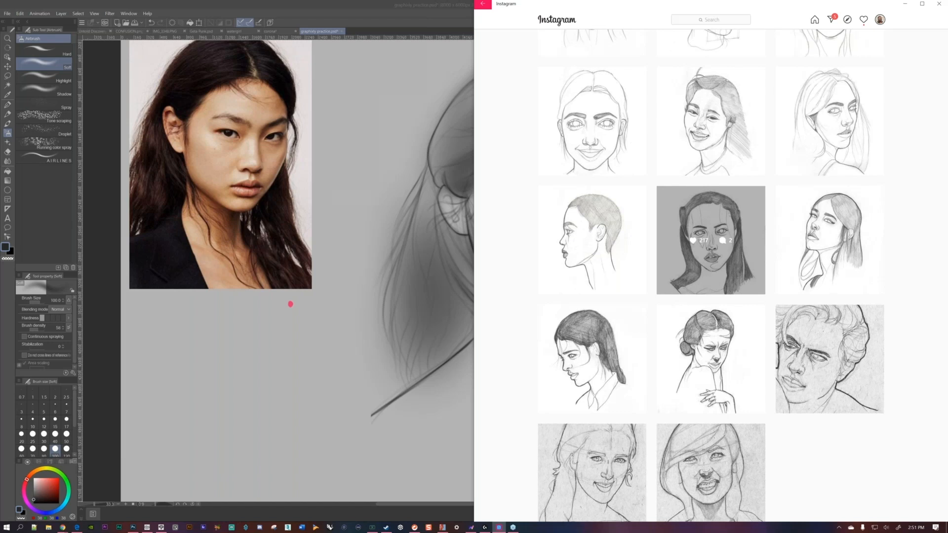
pyautogui.scroll(-2, 711, 237)
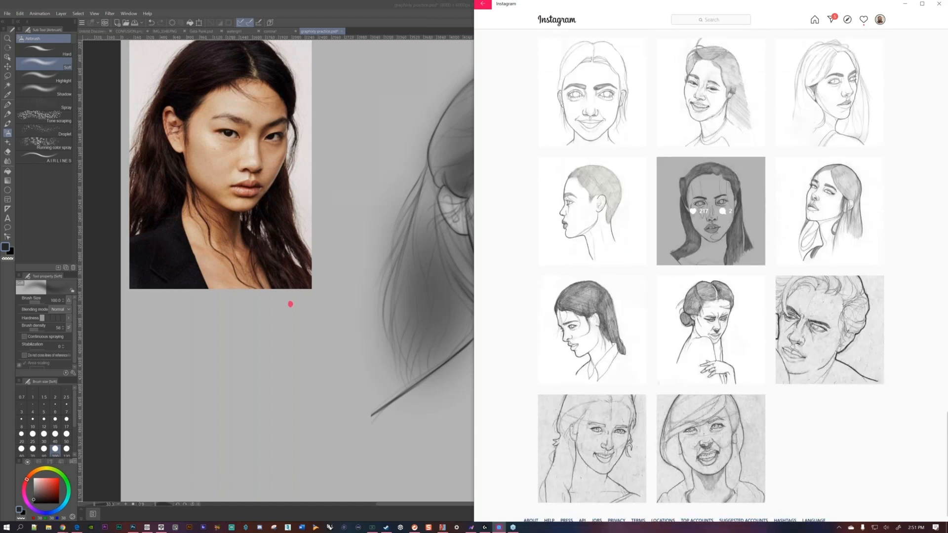
pyautogui.scroll(1, 711, 237)
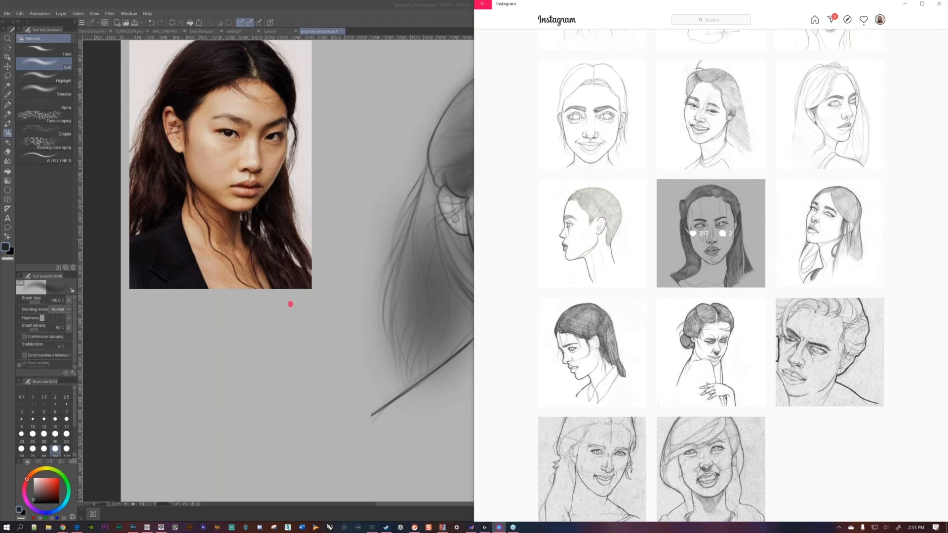
pyautogui.scroll(3, 710, 237)
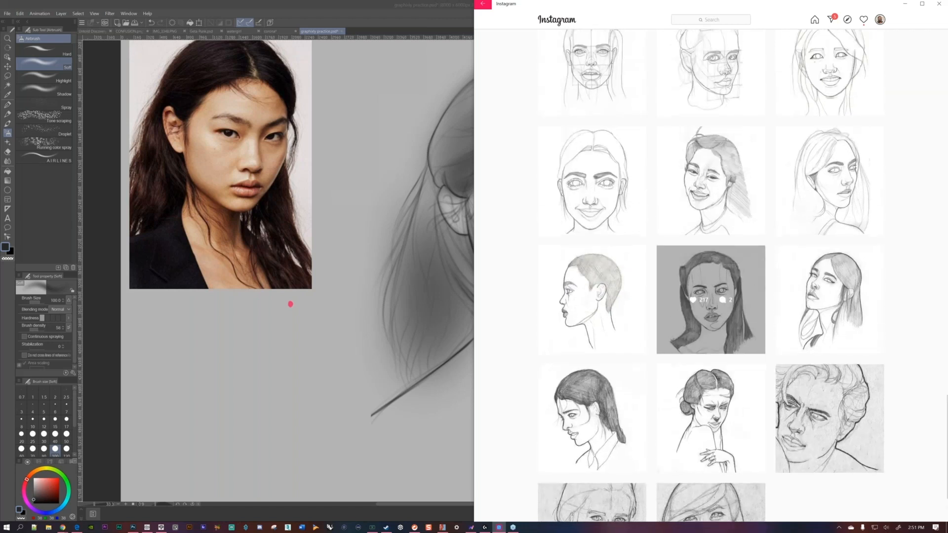
pyautogui.scroll(1, 711, 247)
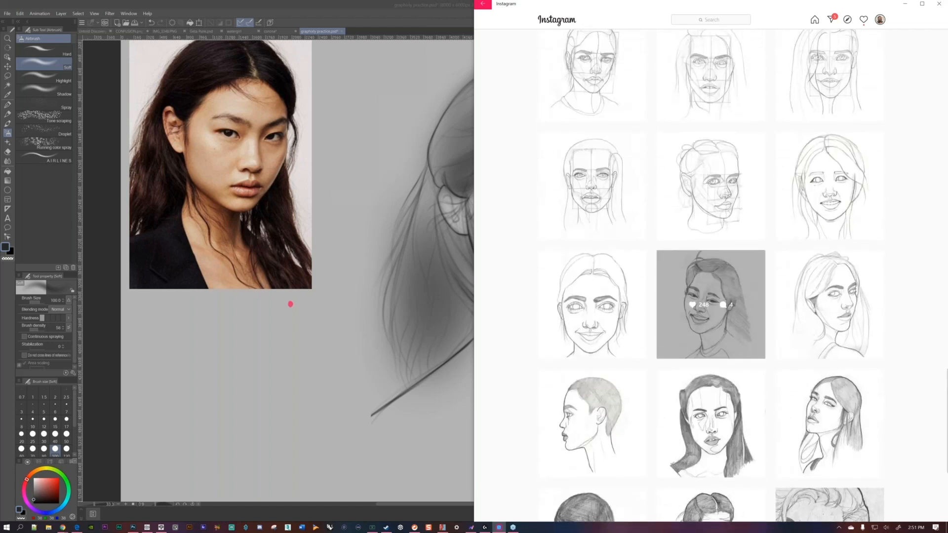
pyautogui.scroll(-5, 710, 257)
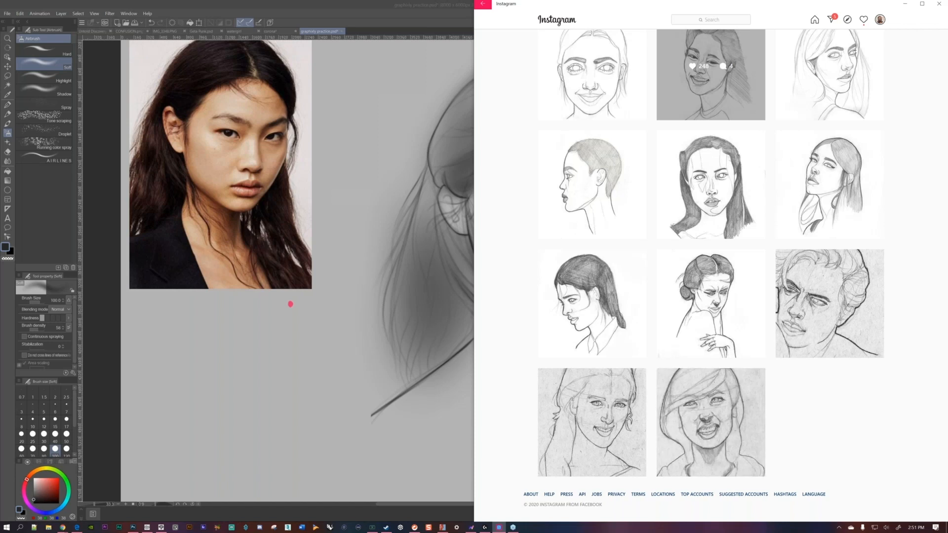
pyautogui.scroll(1, 592, 316)
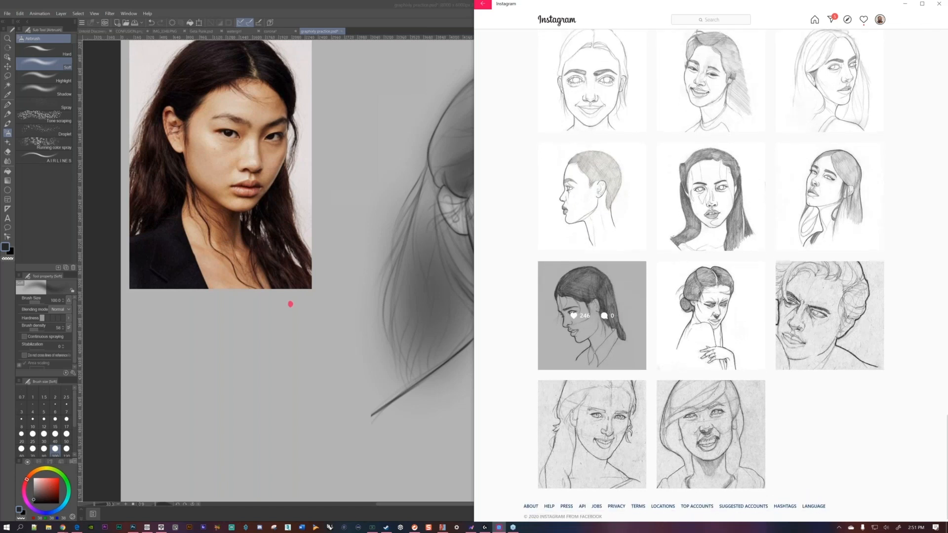
pyautogui.scroll(-15, 592, 316)
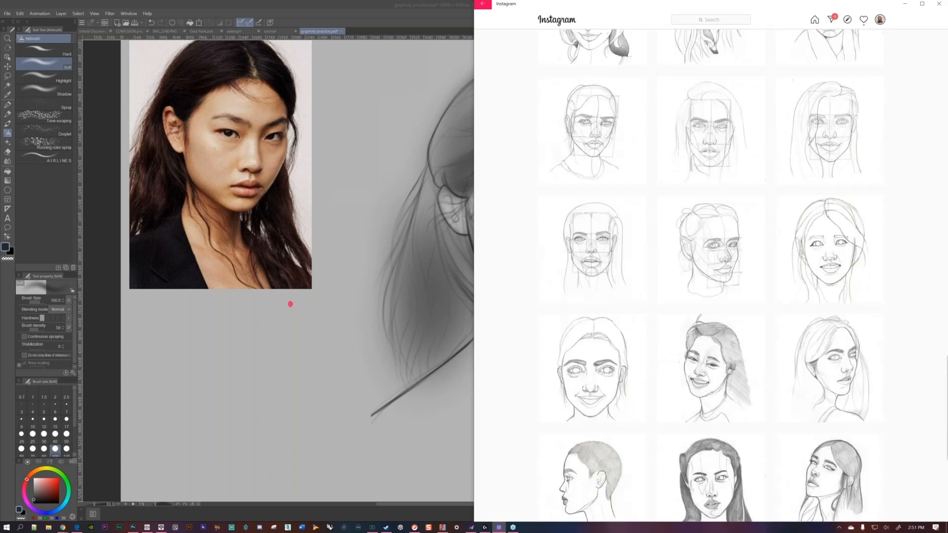
pyautogui.scroll(8, 593, 316)
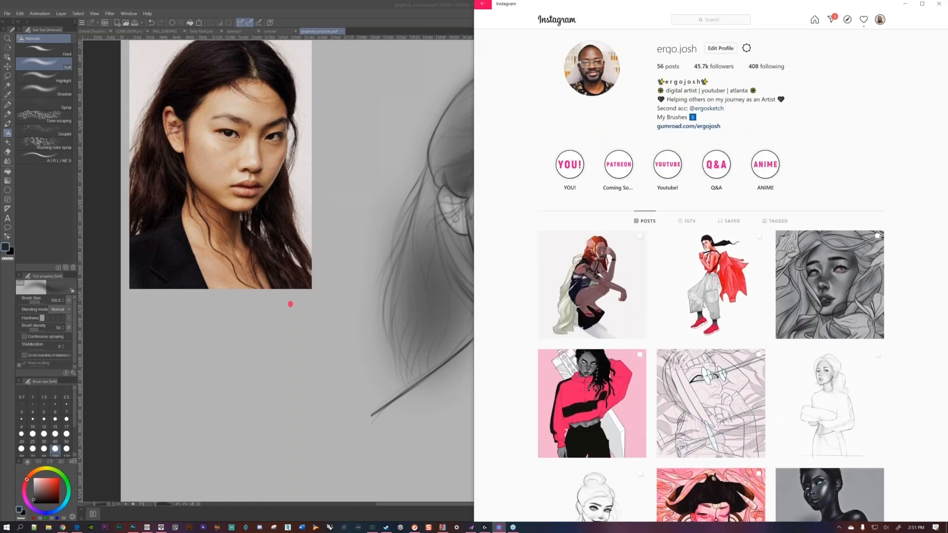
# - Return to Clip Studio Paint and shade the philtrum and the area under the nose with the soft airbrush at size 40
pyautogui.hotkey('alt', 'Tab')
pyautogui.scroll(-3, 452, 293)
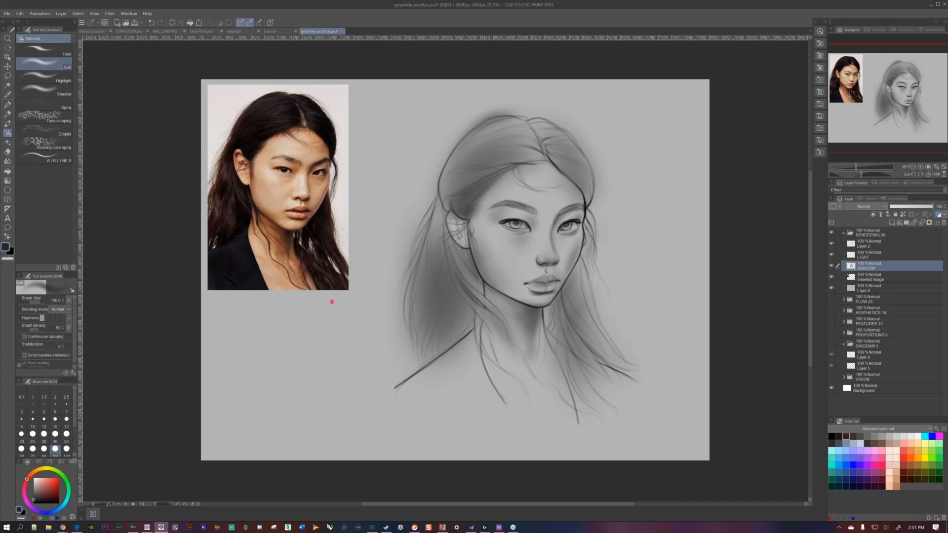
pyautogui.scroll(3, 332, 302)
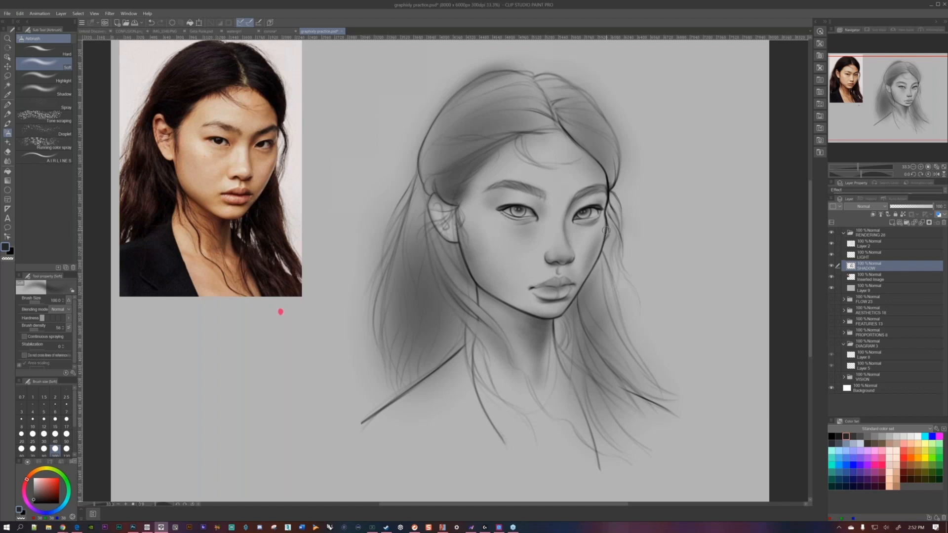
pyautogui.moveTo(605, 243); pyautogui.dragTo(609, 237)
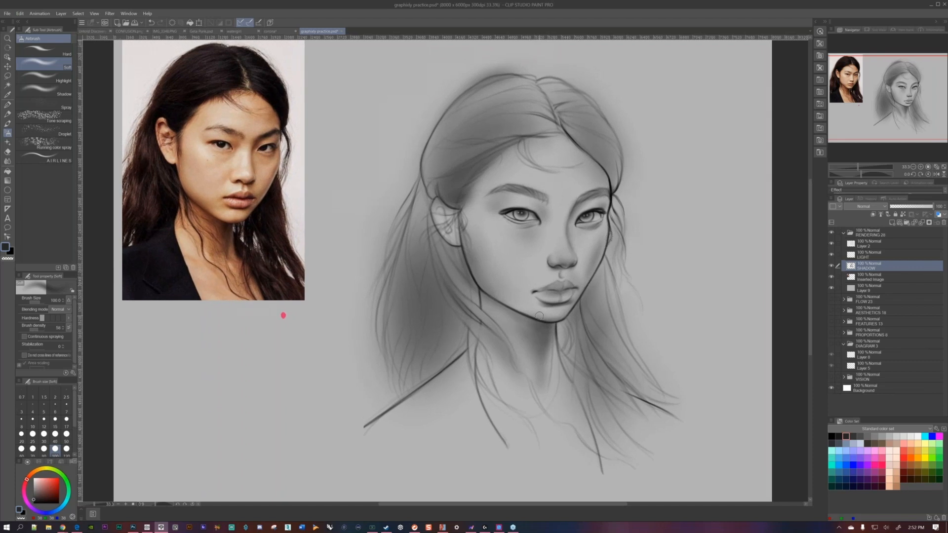
pyautogui.click(54, 434)
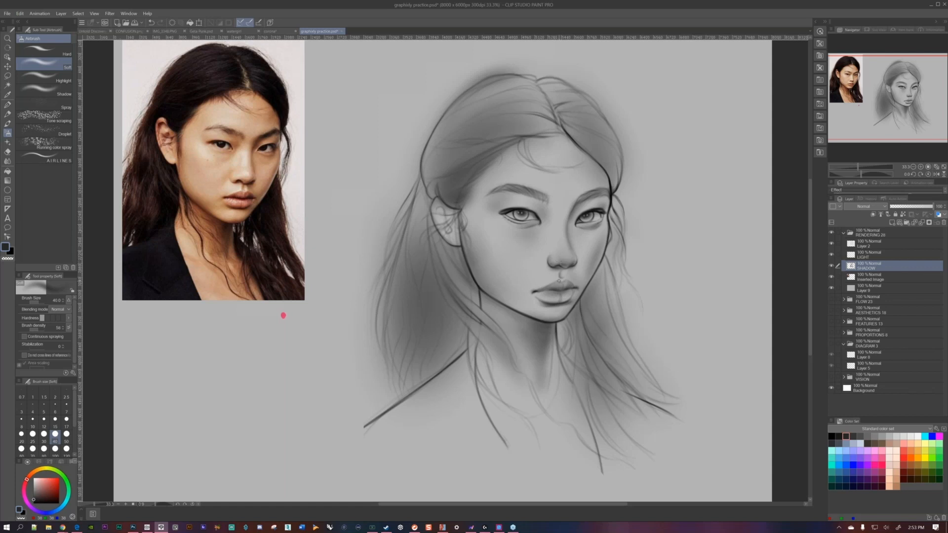
pyautogui.moveTo(283, 315); pyautogui.dragTo(270, 314)
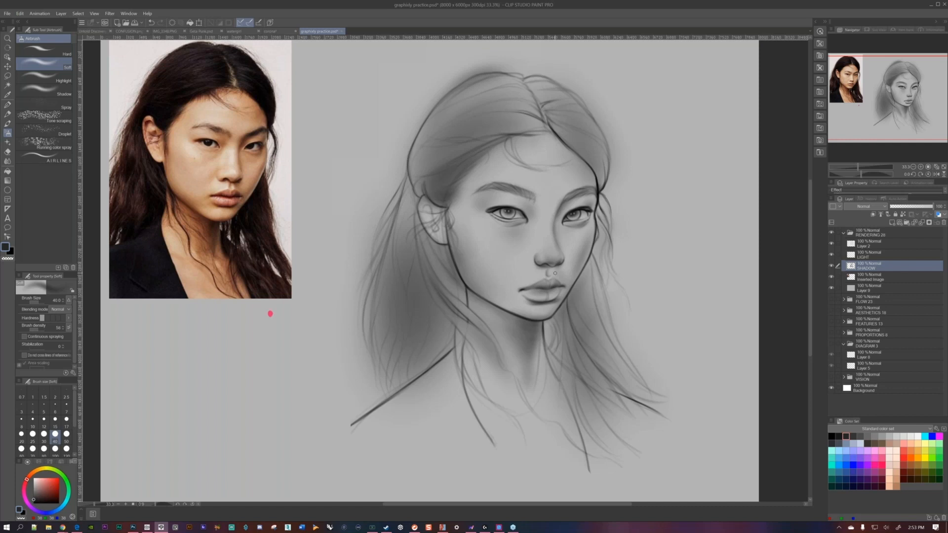
pyautogui.scroll(3, 555, 273)
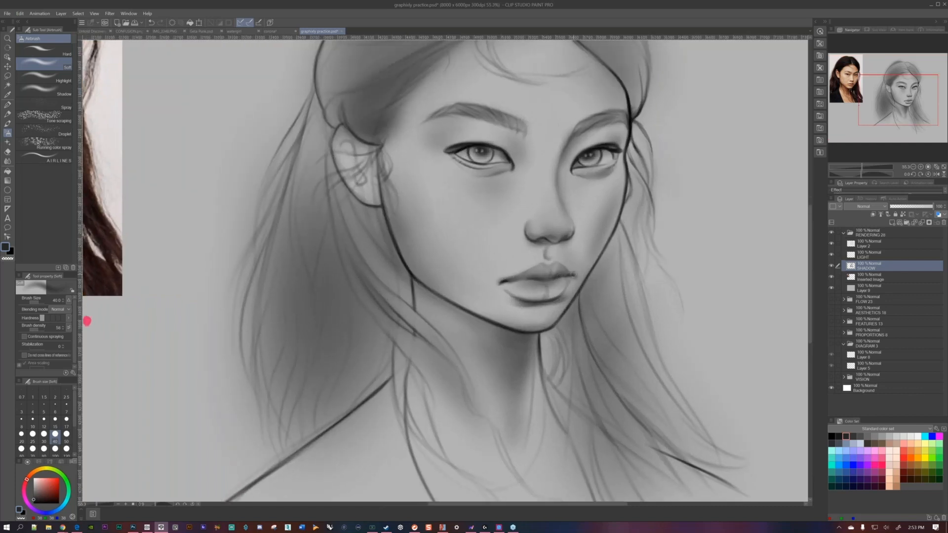
pyautogui.moveTo(544, 243); pyautogui.dragTo(565, 269)
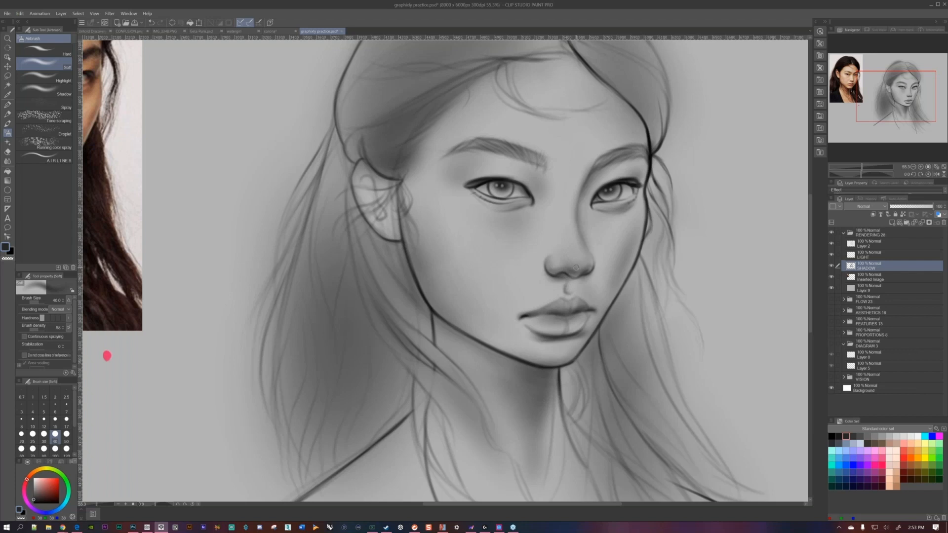
# - Compare the whole portrait with the reference photo and examine the nose and mouth shading up close
pyautogui.scroll(-5, 572, 297)
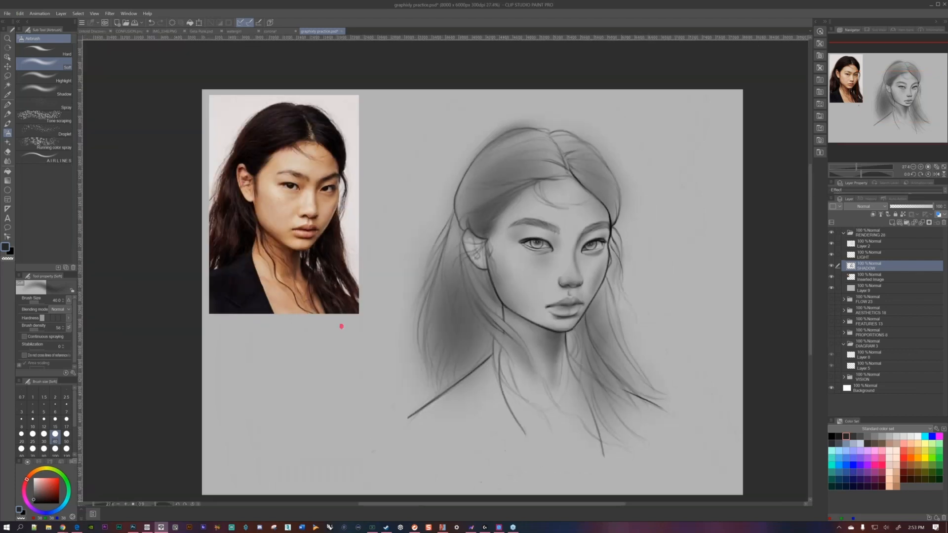
pyautogui.scroll(1, 342, 326)
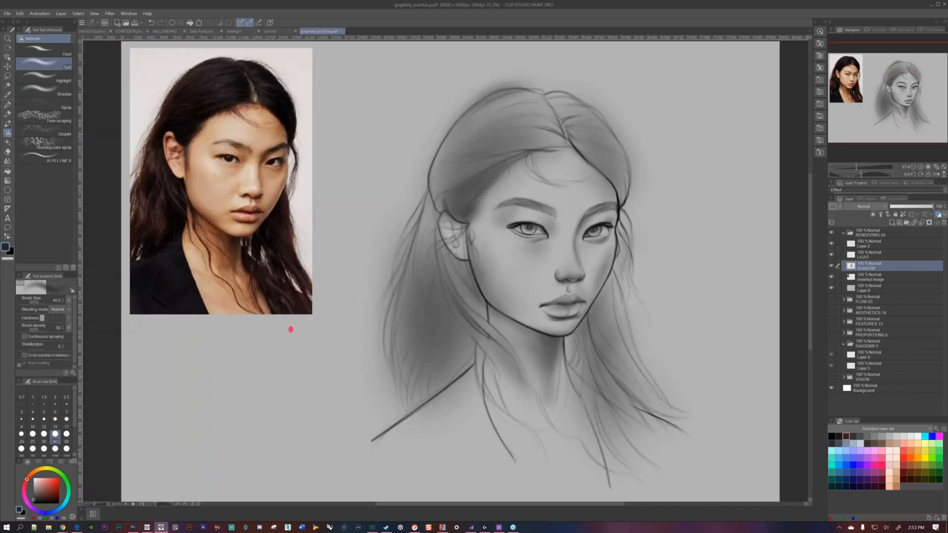
pyautogui.scroll(3, 290, 326)
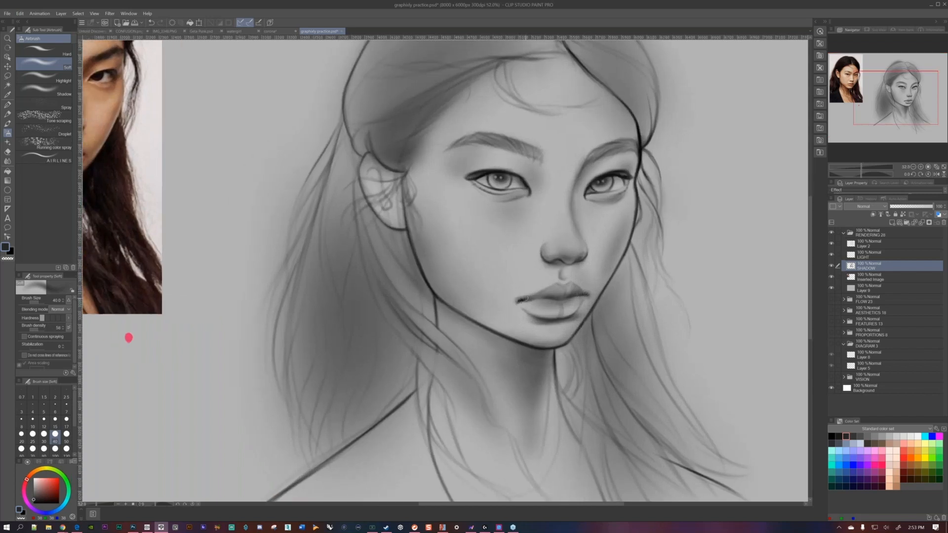
pyautogui.scroll(-3, 535, 283)
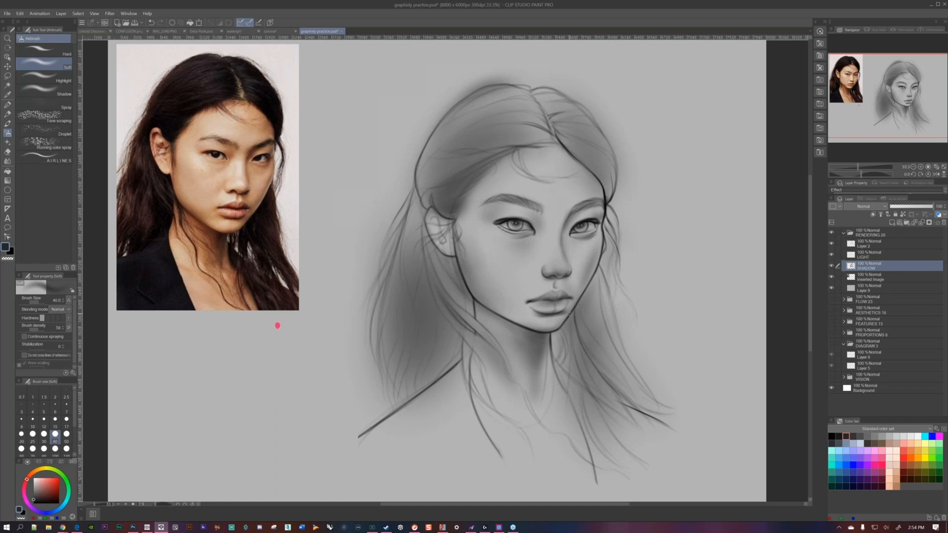
pyautogui.scroll(-5, 562, 291)
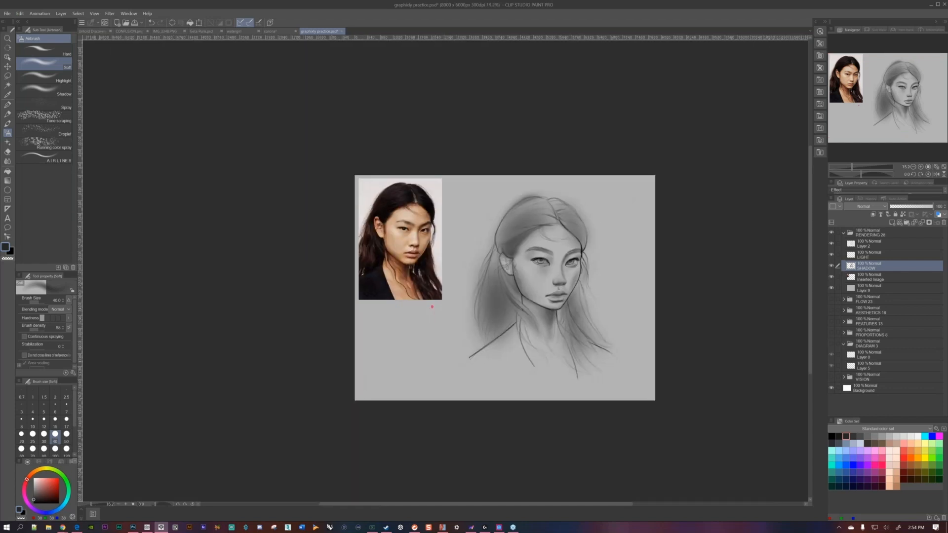
pyautogui.scroll(3, 432, 307)
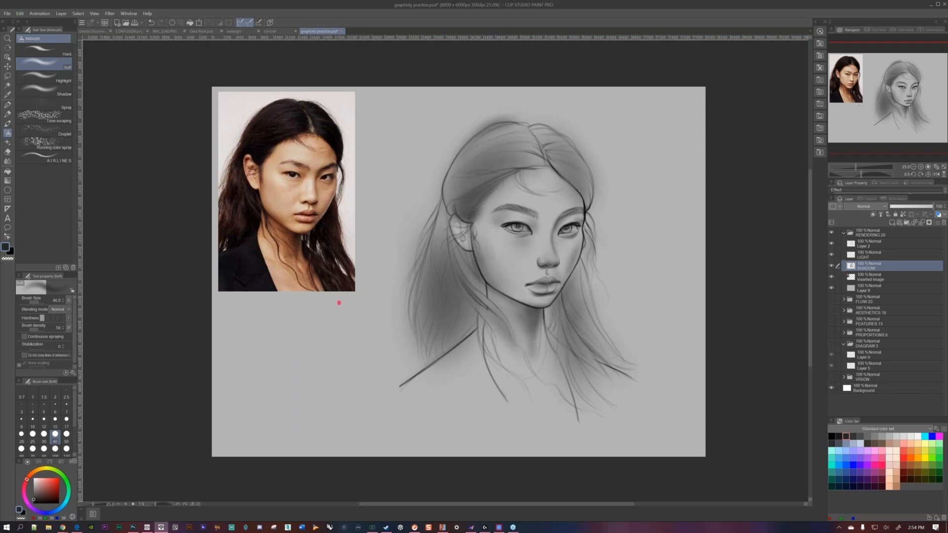
pyautogui.scroll(2, 563, 309)
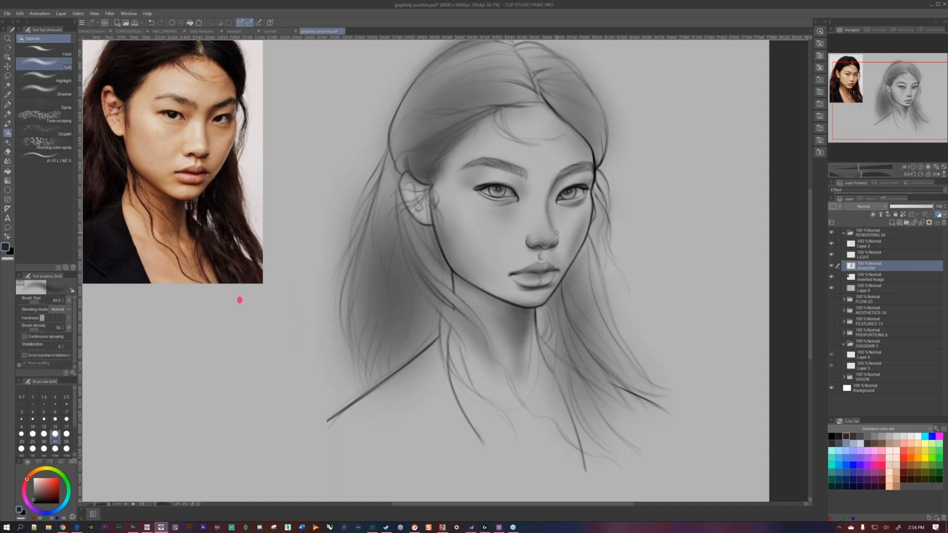
pyautogui.scroll(-2, 557, 232)
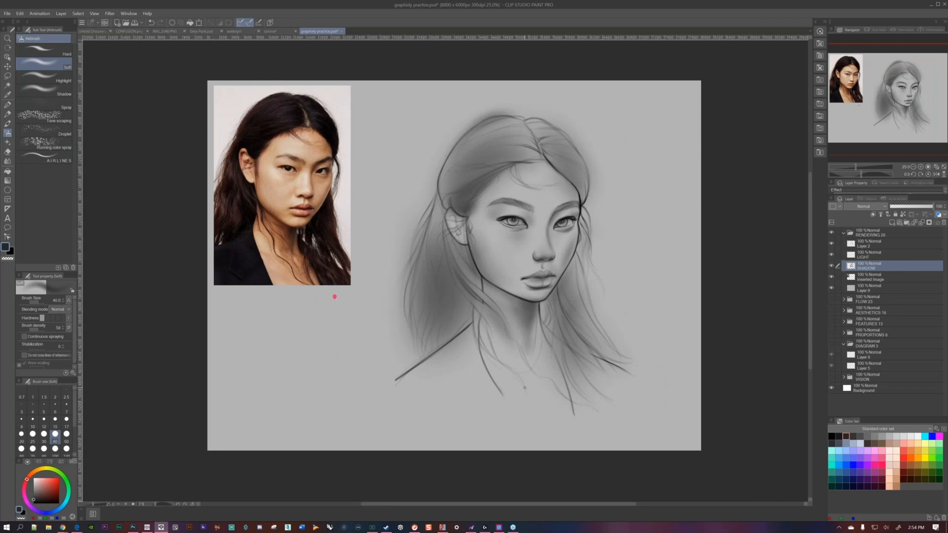
# - Bring up the CONFUSION.png painting, examine the face rendering, and hide its top three layers to show the bottom line sketch alone
pyautogui.click(134, 32)
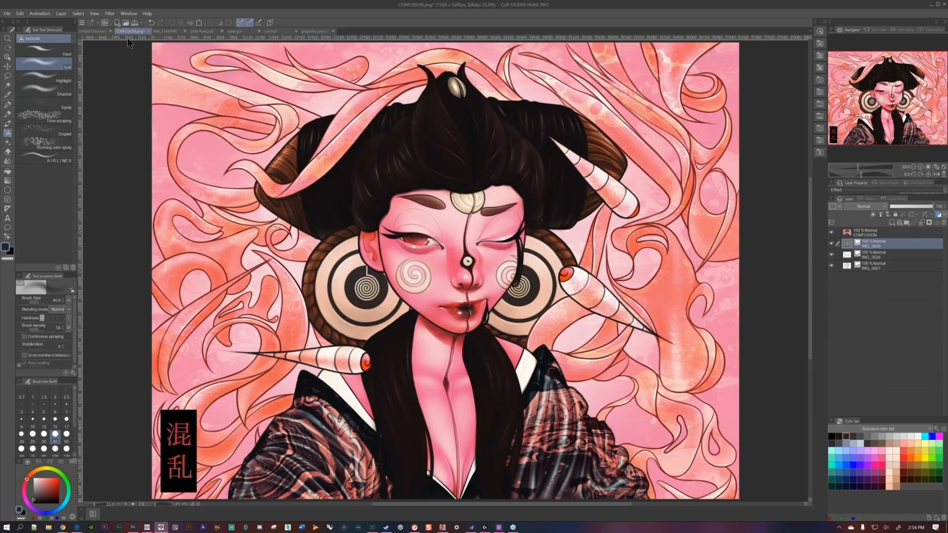
pyautogui.scroll(3, 595, 313)
pyautogui.scroll(-2, 495, 306)
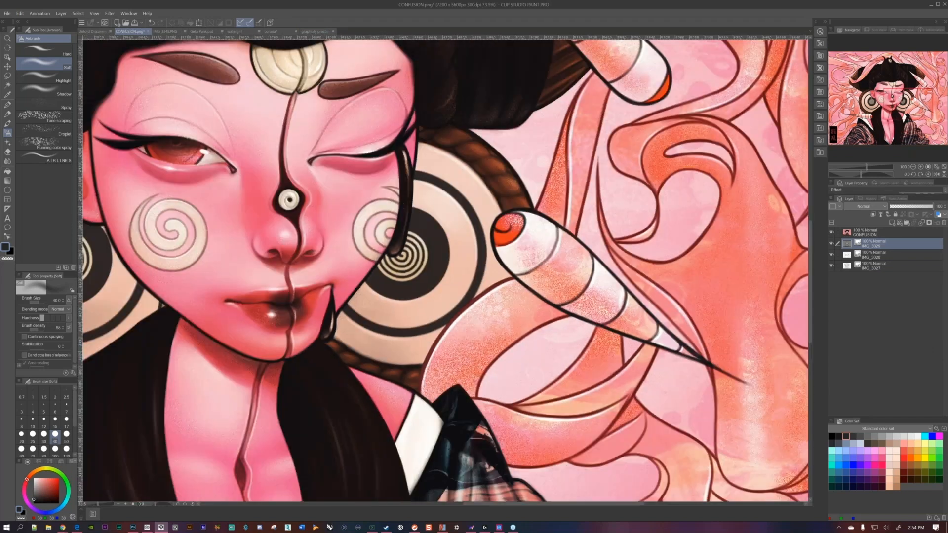
pyautogui.moveTo(494, 307); pyautogui.dragTo(600, 303)
pyautogui.scroll(-2, 463, 324)
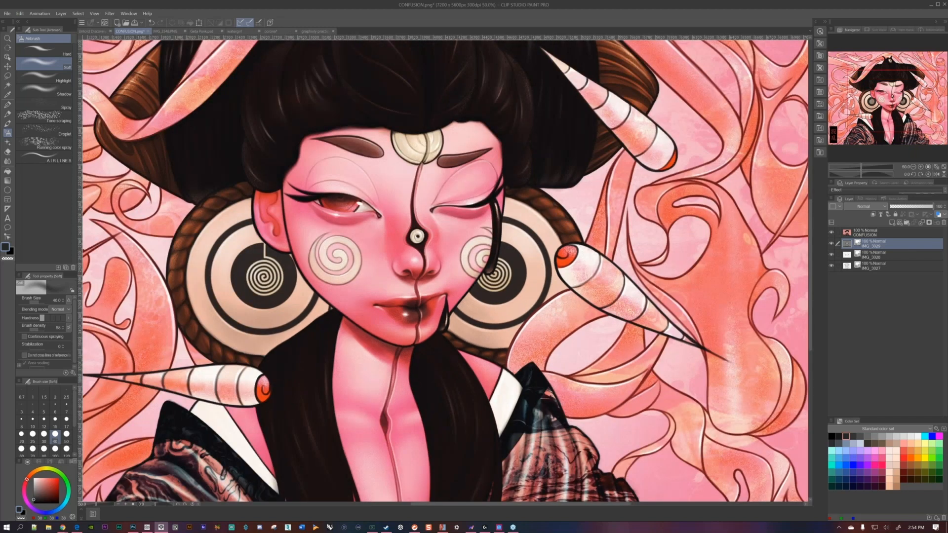
pyautogui.scroll(-2, 441, 319)
pyautogui.moveTo(832, 233); pyautogui.dragTo(832, 244)
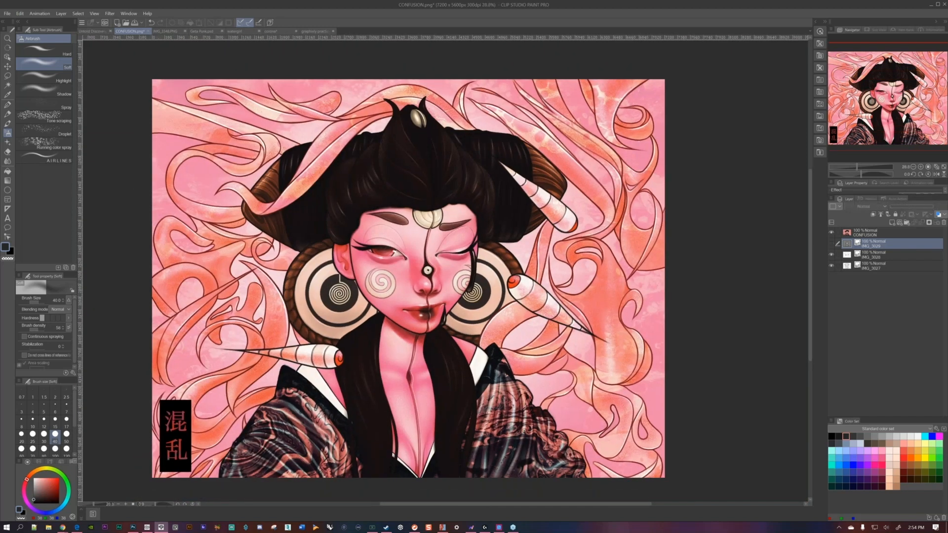
pyautogui.click(832, 254)
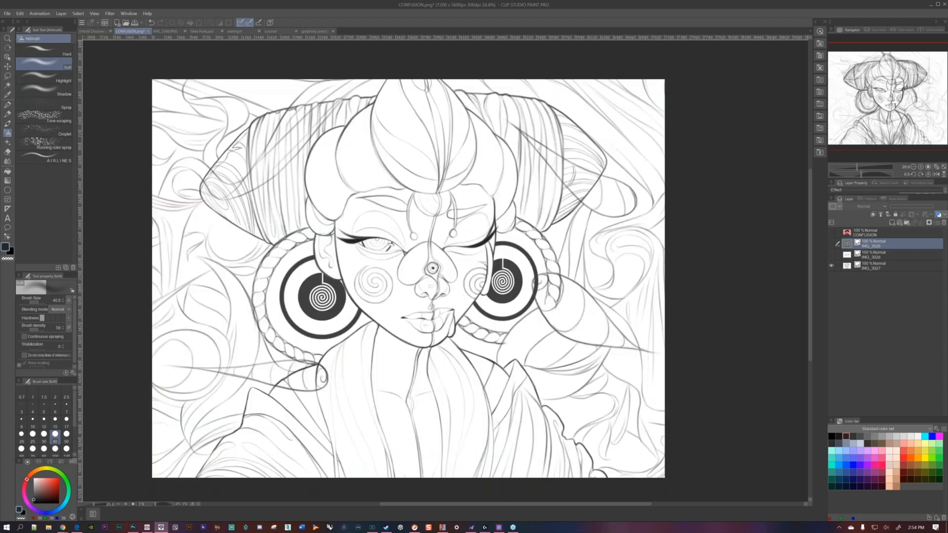
# - Finish viewing the CONFUSION line sketch, bring up the Geta Punk.psd illustration and examine the crouching figure's rendering
pyautogui.moveTo(422, 283); pyautogui.dragTo(456, 279)
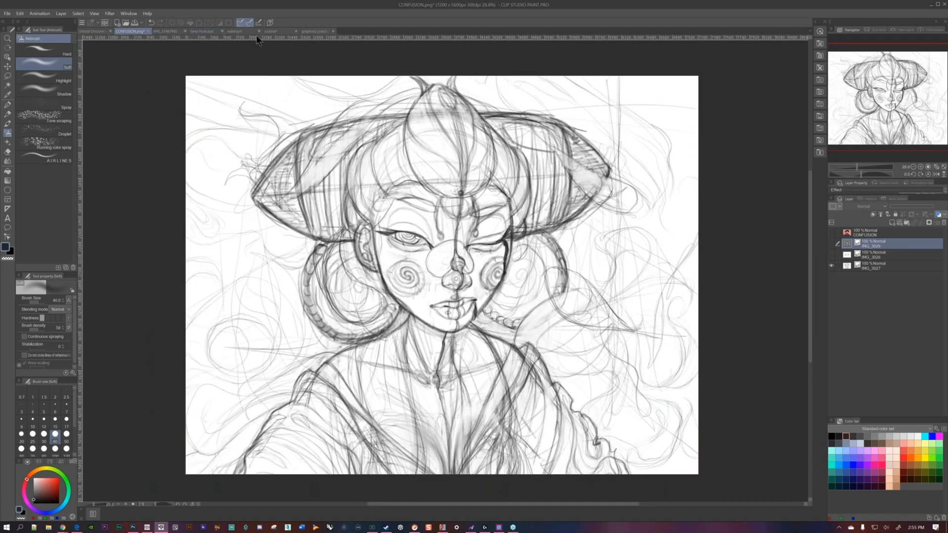
pyautogui.click(202, 31)
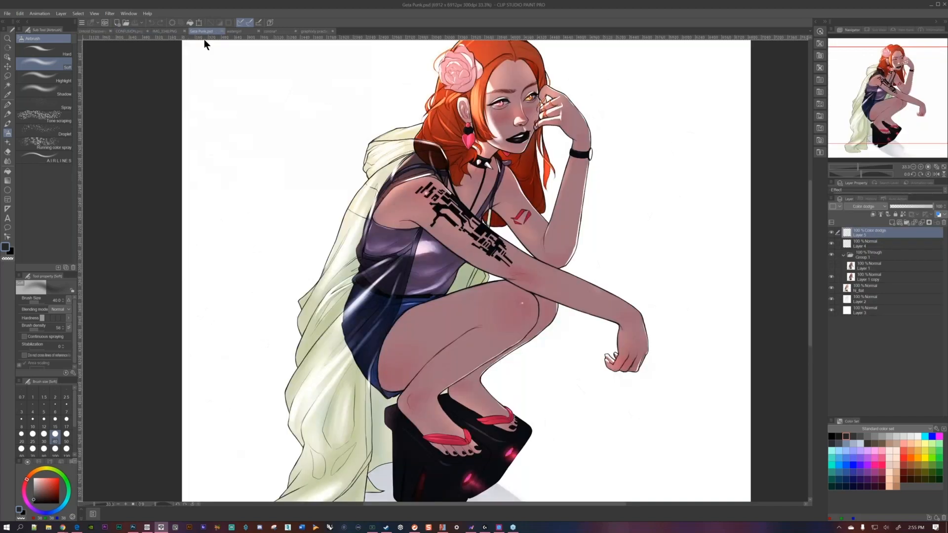
pyautogui.scroll(3, 542, 286)
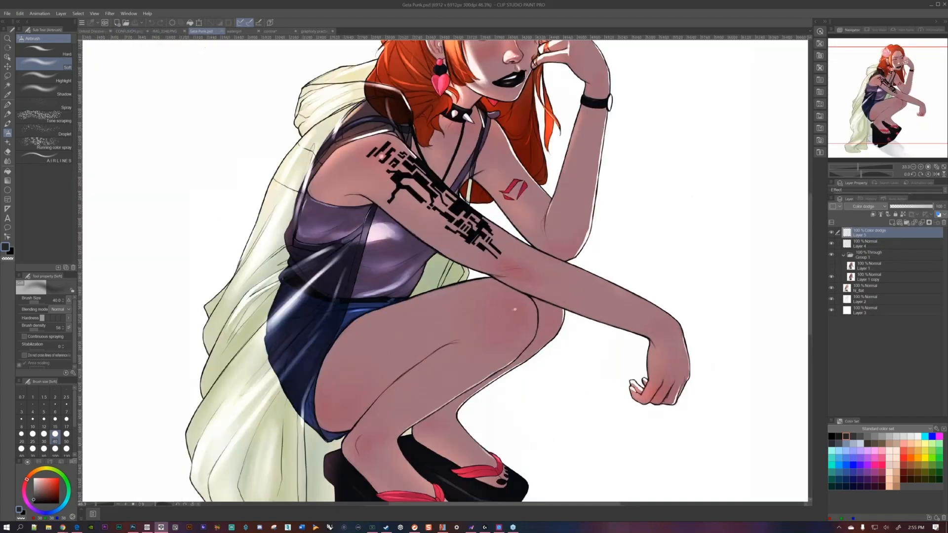
pyautogui.scroll(-1, 535, 295)
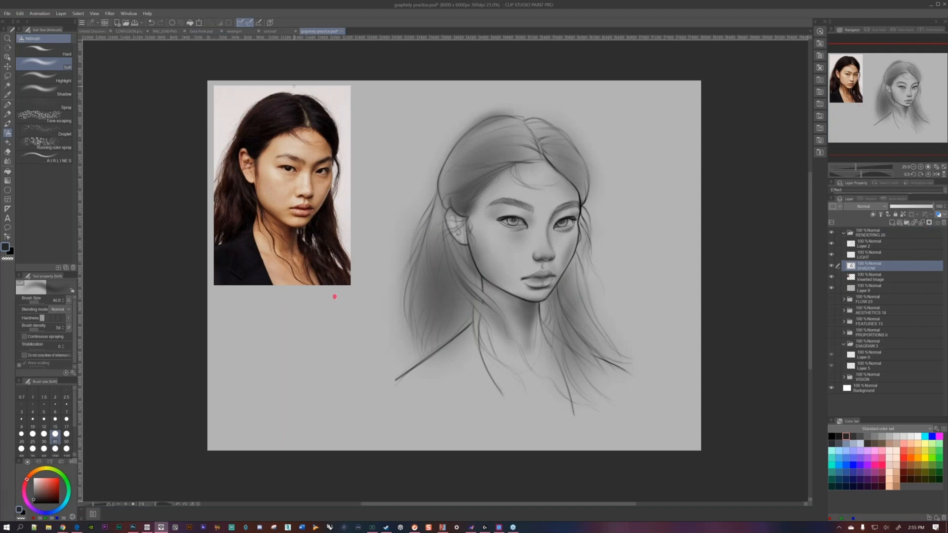
# - Return to the graphite portrait, make the LIGHT layer active, and set the soft airbrush to size 100 with an off-white colour
pyautogui.moveTo(567, 256); pyautogui.dragTo(552, 276)
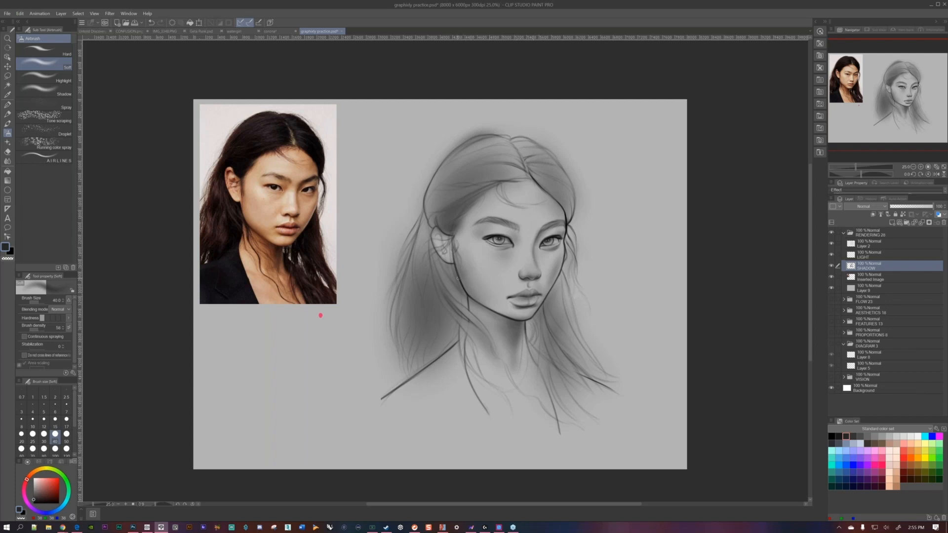
pyautogui.press(']')
pyautogui.press(']')
pyautogui.press(']')
pyautogui.press(']')
pyautogui.press(']')
pyautogui.click(872, 256)
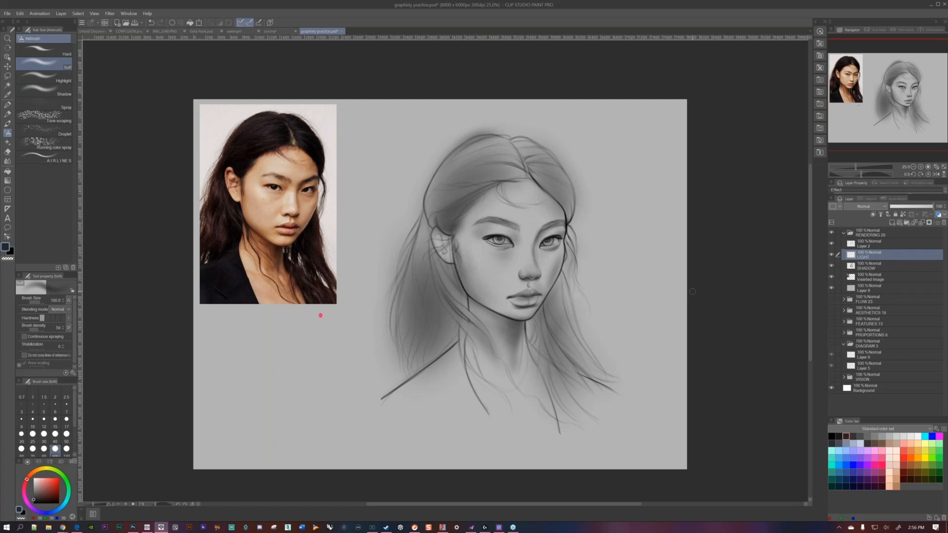
pyautogui.click(916, 437)
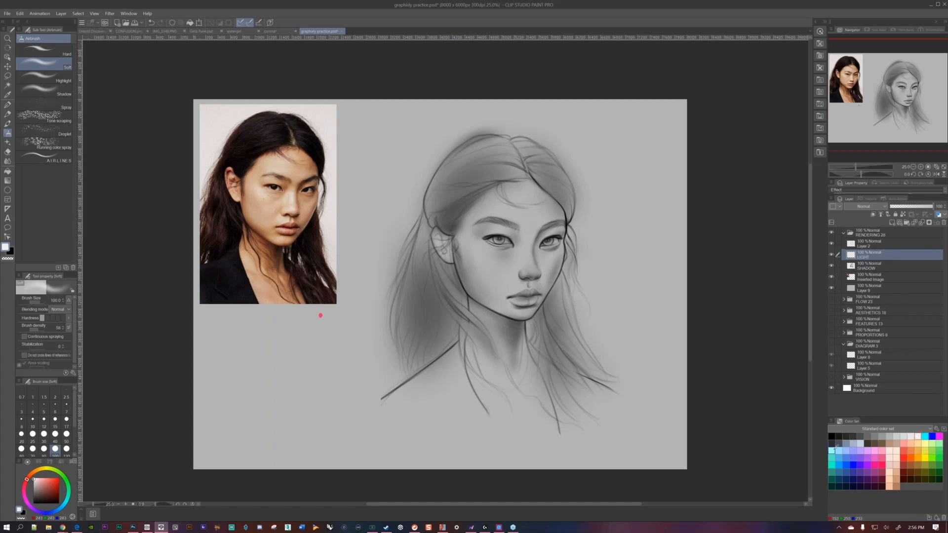
# - Reduce the soft airbrush to size 25 for work on the portrait's face
pyautogui.scroll(2, 528, 299)
pyautogui.scroll(-2, 528, 291)
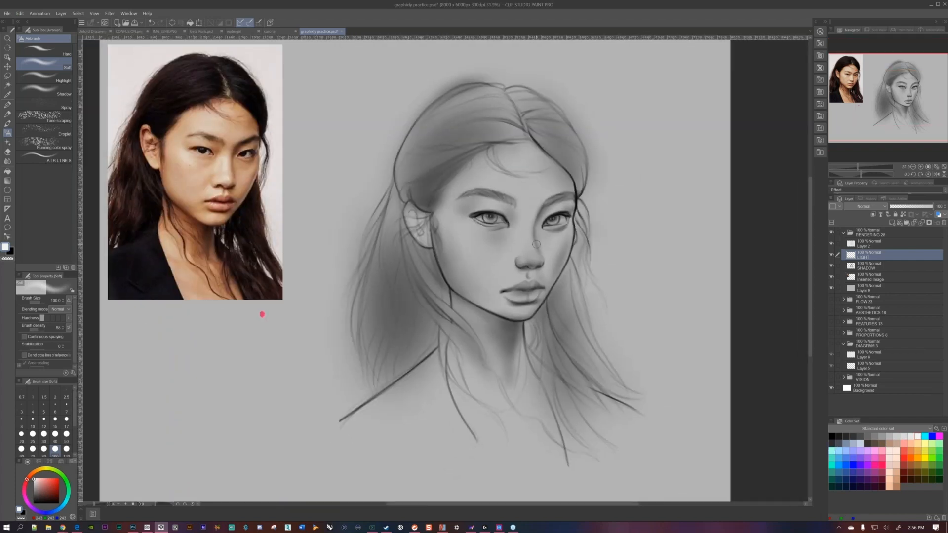
pyautogui.press('[')
pyautogui.press('[')
pyautogui.press('[')
pyautogui.press(']')
pyautogui.press('[')
pyautogui.press('[')
pyautogui.press('[')
pyautogui.press(']')
pyautogui.press('[')
pyautogui.press('[')
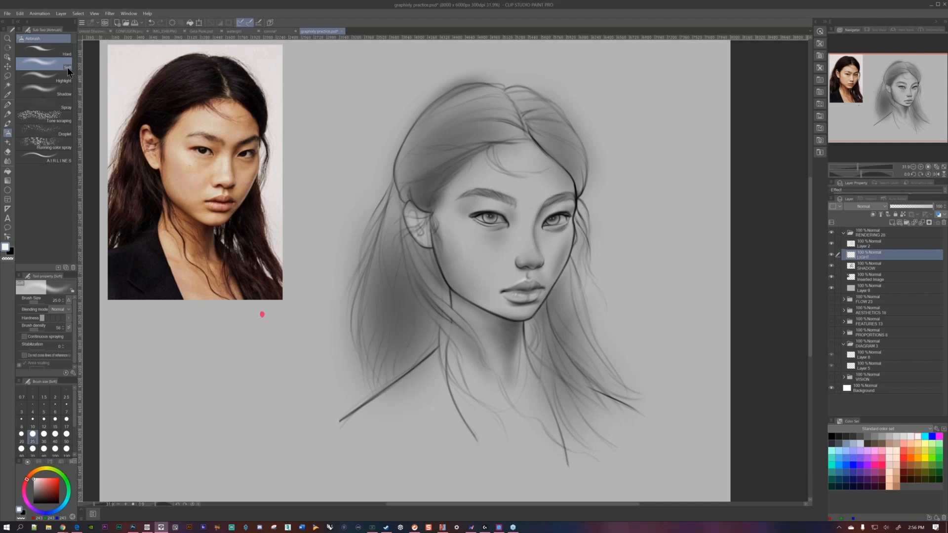
pyautogui.moveTo(556, 276); pyautogui.dragTo(565, 273)
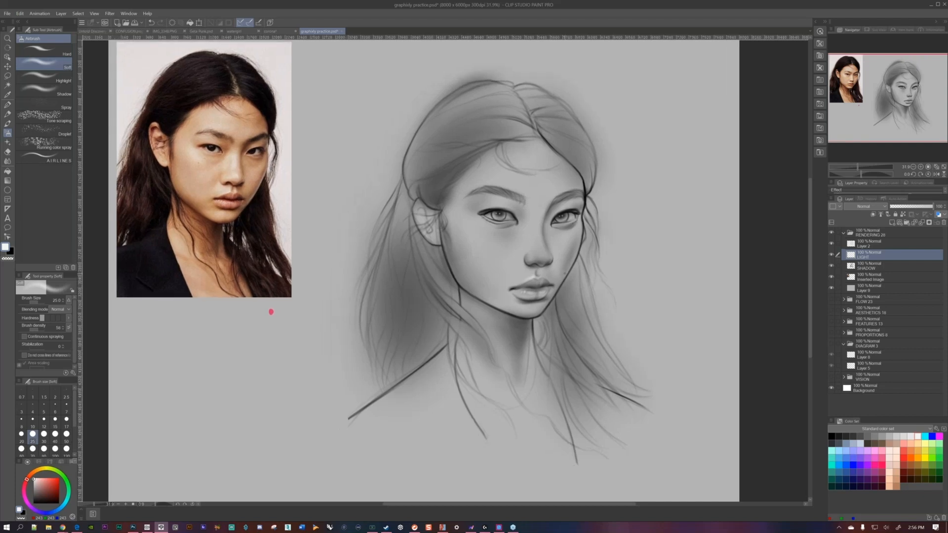
# - Switch to the Design pencil, try a stroke beside the portrait's hair, undo it, and rotate the canvas
pyautogui.click(7, 114)
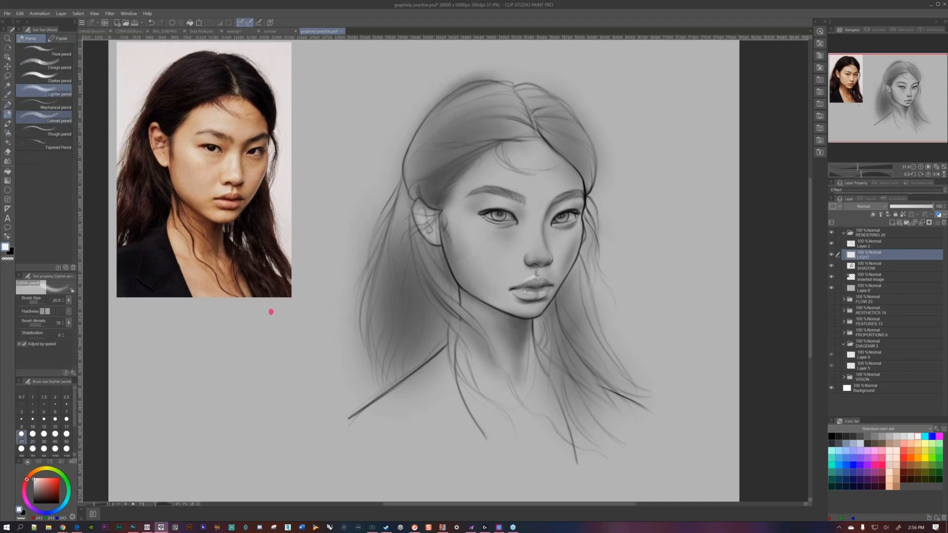
pyautogui.click(67, 65)
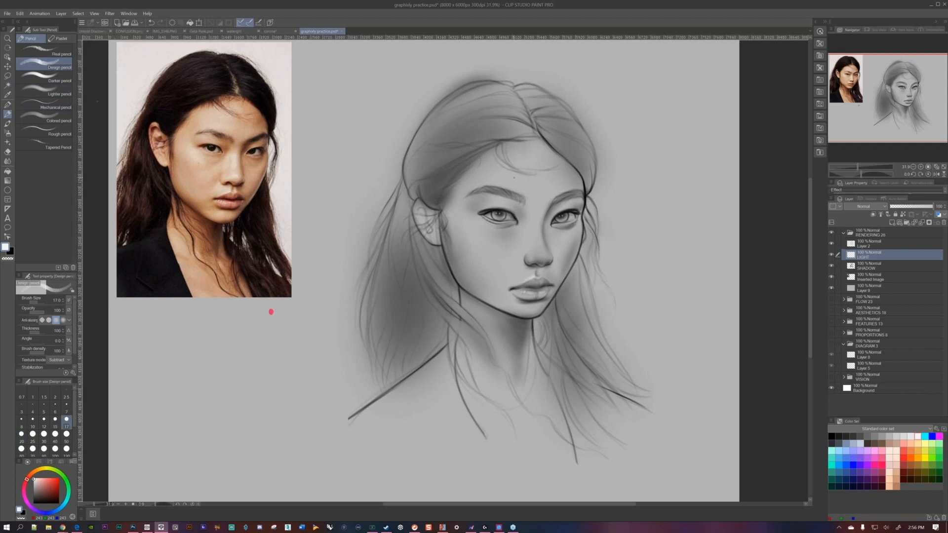
pyautogui.moveTo(625, 234); pyautogui.dragTo(620, 285)
pyautogui.hotkey('ctrl', 'z')
pyautogui.moveTo(630, 227); pyautogui.dragTo(619, 196)
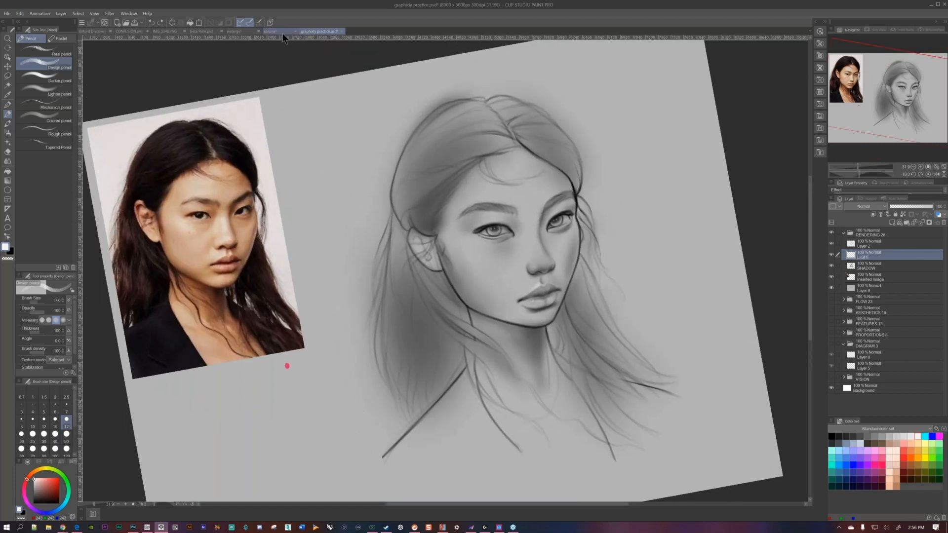
# - Bring up the corona sketch, draw a dark curved Design pencil stroke on the bandana-wearing figure's mask, and inspect its texture up close
pyautogui.click(282, 32)
pyautogui.moveTo(592, 305); pyautogui.dragTo(565, 251)
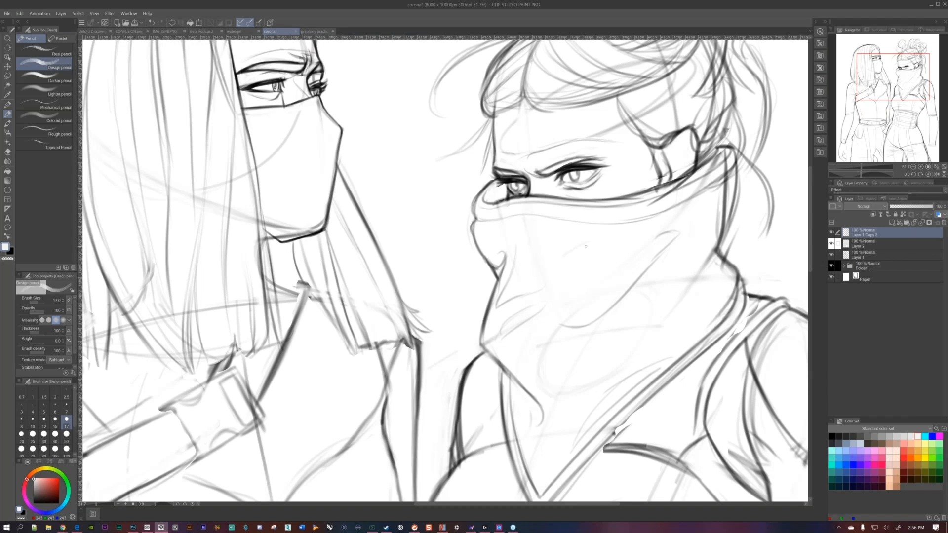
pyautogui.click(38, 506)
pyautogui.moveTo(545, 251)
pyautogui.mouseDown()
pyautogui.moveTo(623, 237)
pyautogui.moveTo(539, 272)
pyautogui.moveTo(524, 293)
pyautogui.mouseUp()
pyautogui.hotkey('ctrl', 'z')
pyautogui.hotkey('ctrl', 'z')
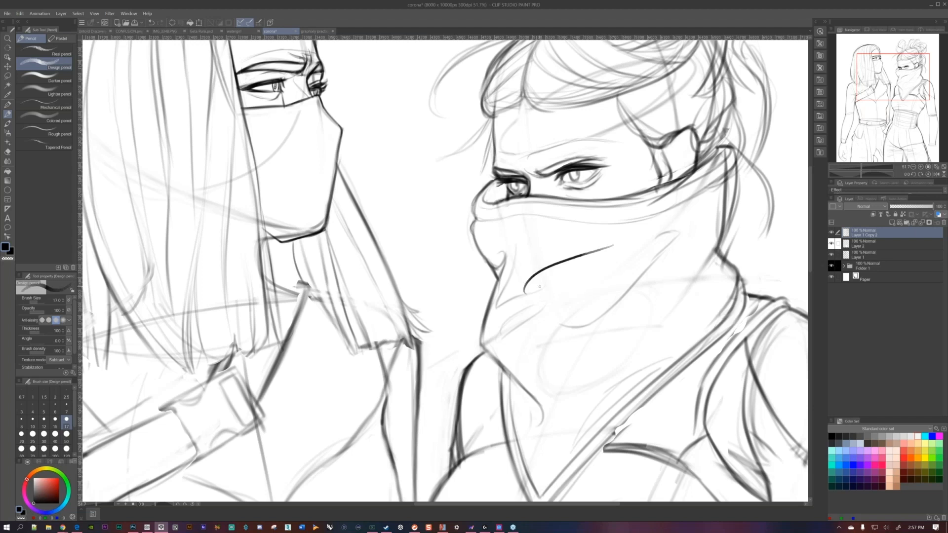
pyautogui.scroll(5, 563, 247)
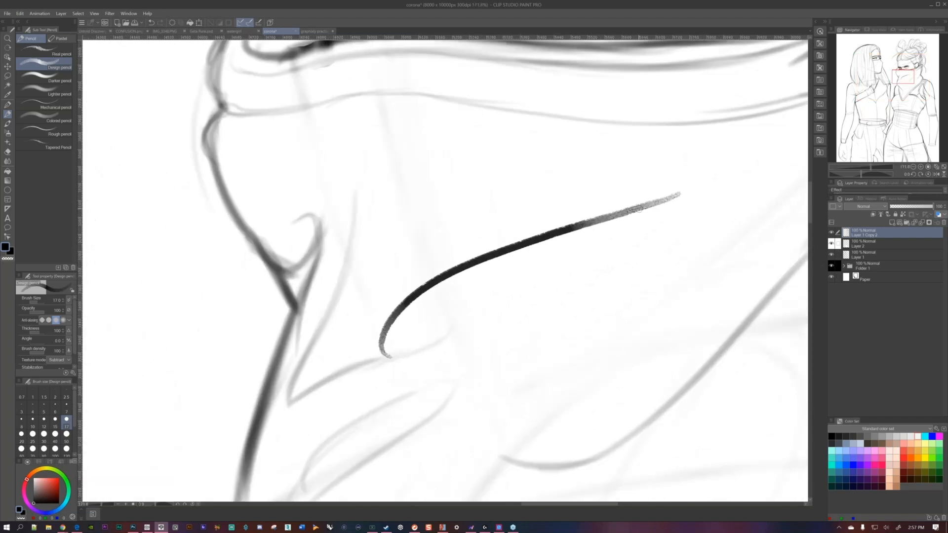
pyautogui.scroll(-6, 610, 218)
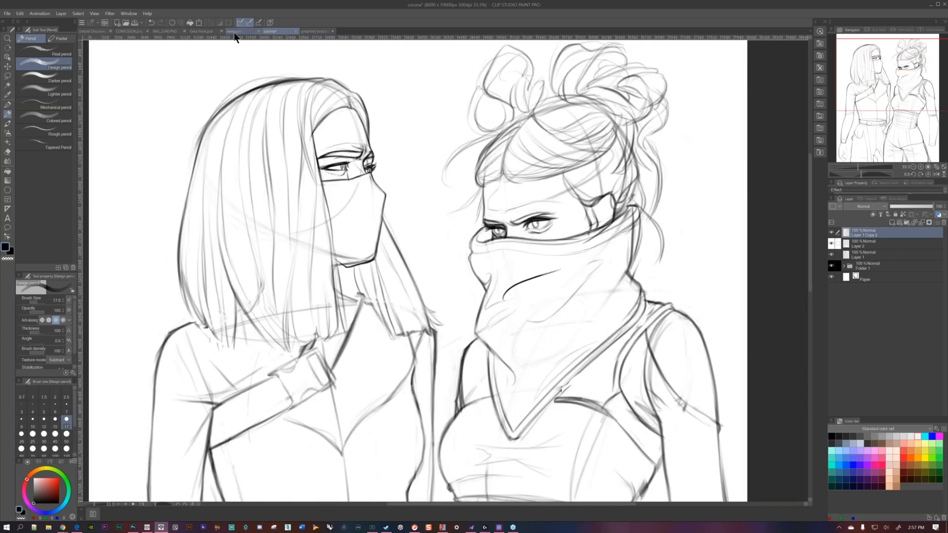
# - View the watergirl painting and examine the Geta Punk.psd illustration, looking closely at the face, eyes, hand and overall figure
pyautogui.click(234, 32)
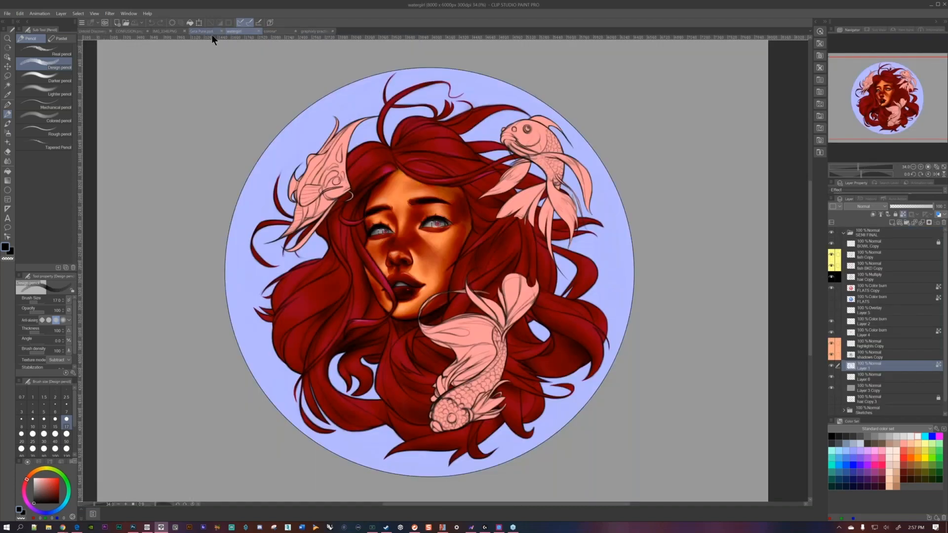
pyautogui.click(211, 31)
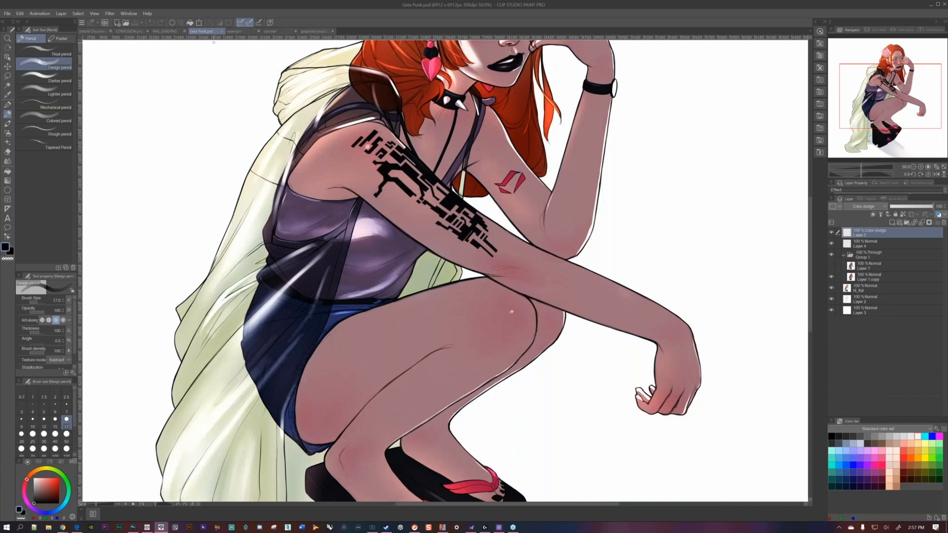
pyautogui.scroll(6, 557, 271)
pyautogui.moveTo(494, 237); pyautogui.dragTo(453, 400)
pyautogui.scroll(2, 498, 223)
pyautogui.scroll(-5, 514, 279)
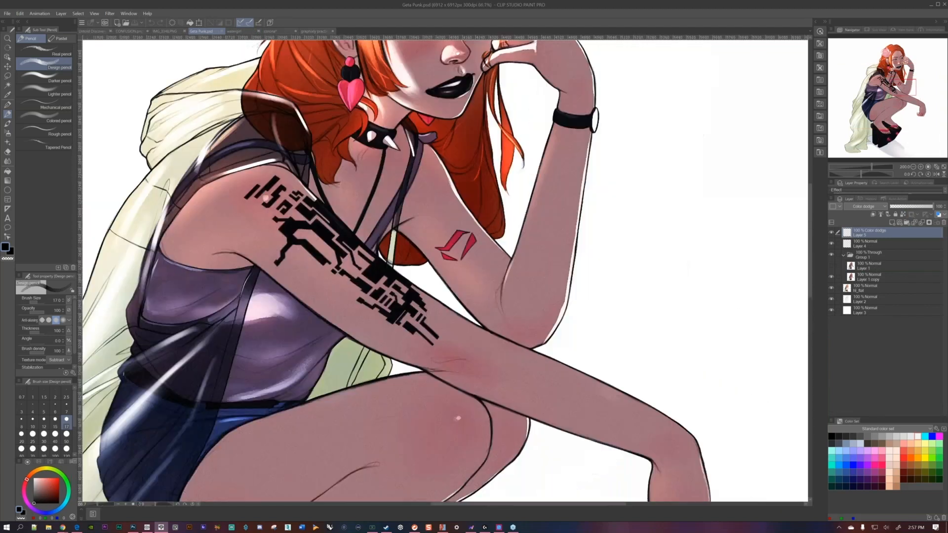
pyautogui.moveTo(494, 238); pyautogui.dragTo(463, 411)
pyautogui.scroll(7, 496, 160)
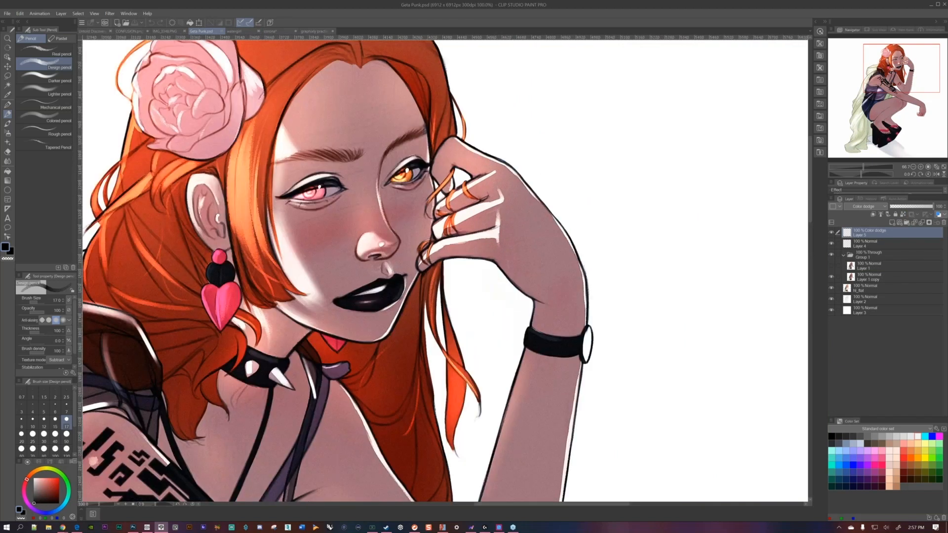
pyautogui.moveTo(405, 135); pyautogui.dragTo(452, 200)
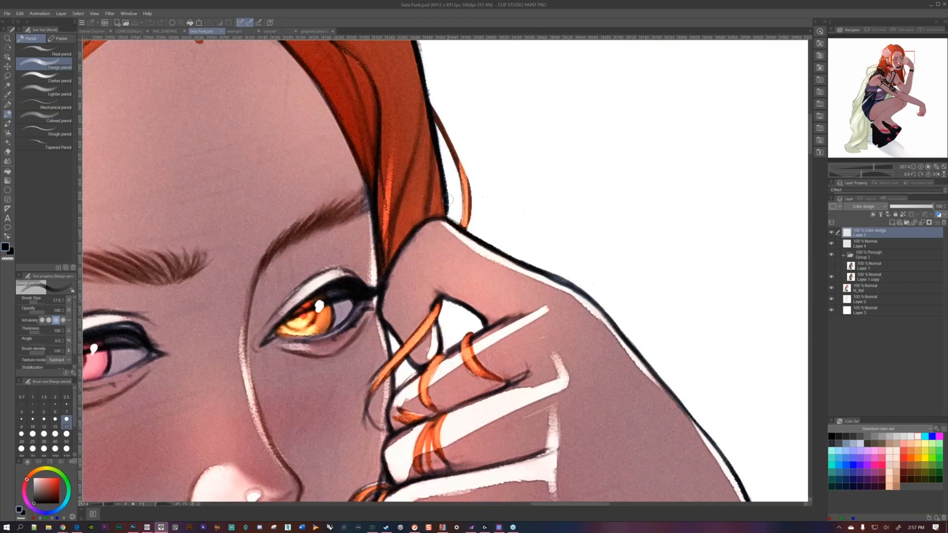
pyautogui.scroll(-8, 450, 171)
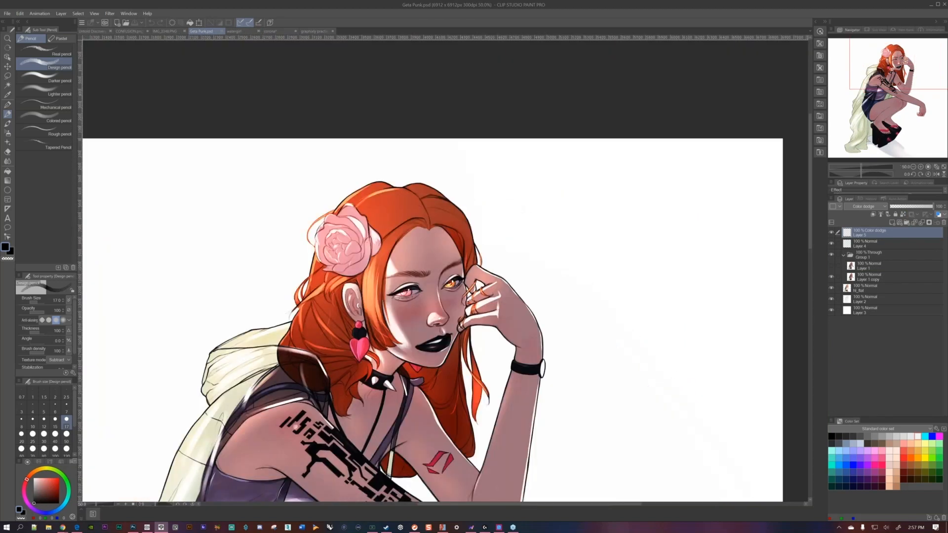
pyautogui.scroll(-3, 450, 170)
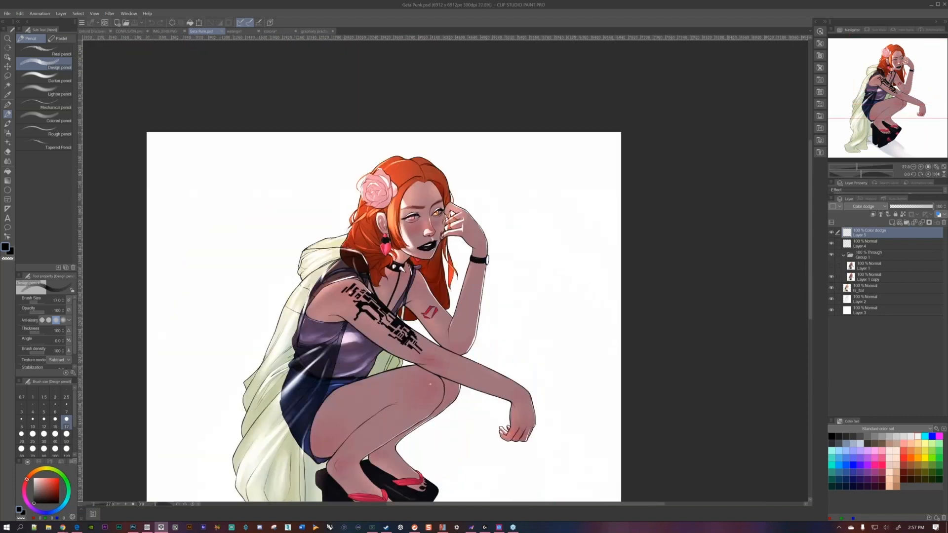
pyautogui.moveTo(426, 338); pyautogui.dragTo(450, 302)
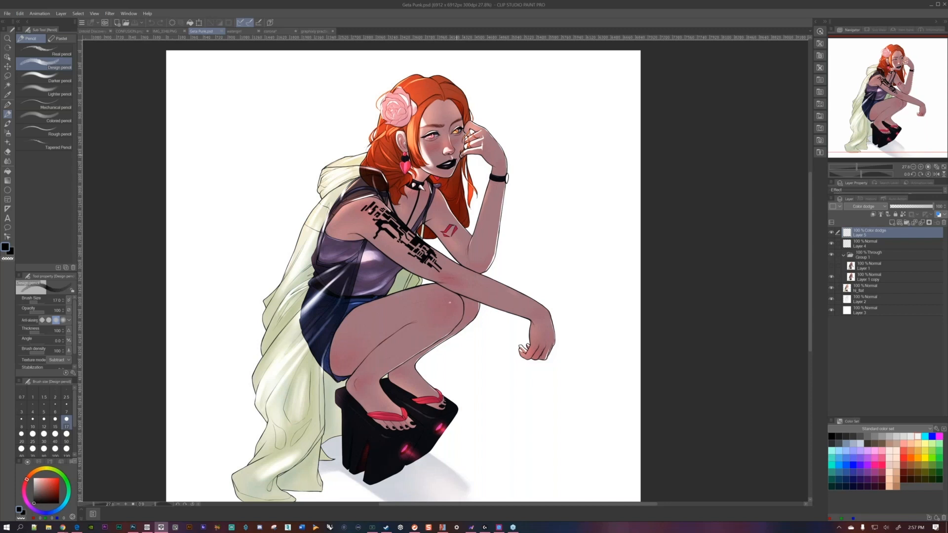
# - Return to the graphite portrait, straighten the rotated canvas, glance at the watergirl painting for comparison, and switch the drawing colour back to off-white
pyautogui.click(316, 31)
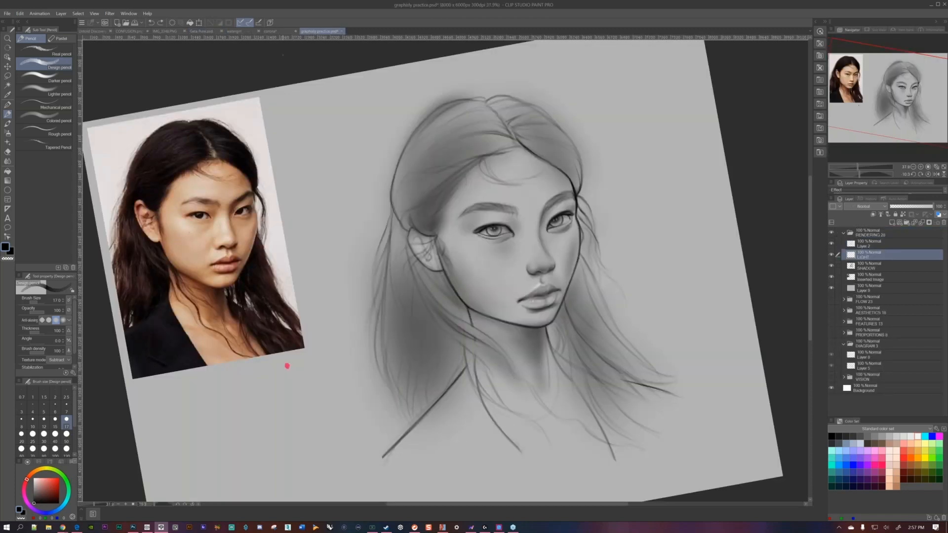
pyautogui.moveTo(497, 215); pyautogui.dragTo(480, 215)
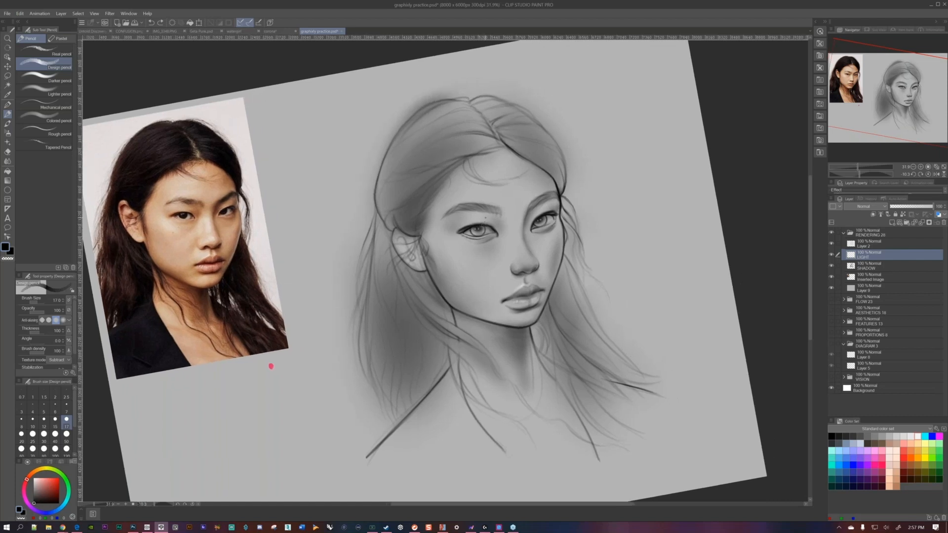
pyautogui.press('r')
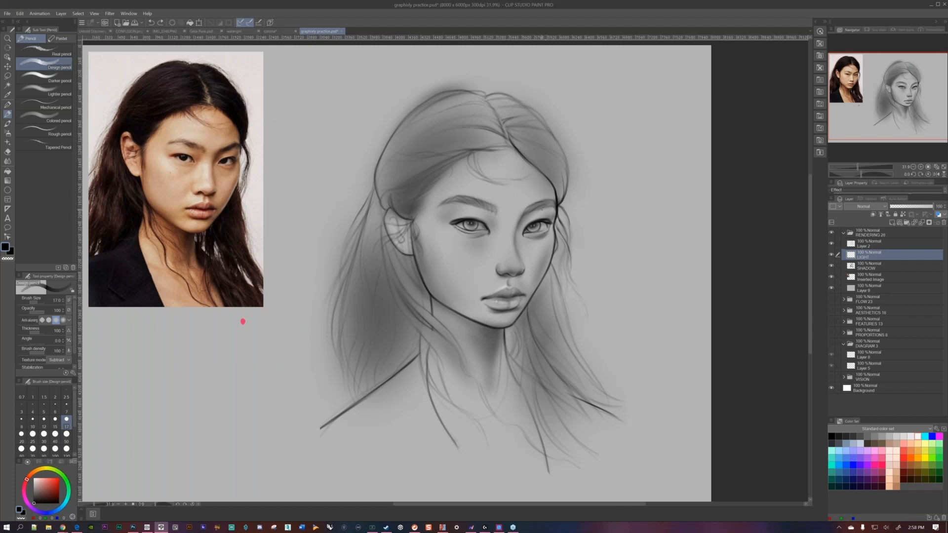
pyautogui.click(242, 31)
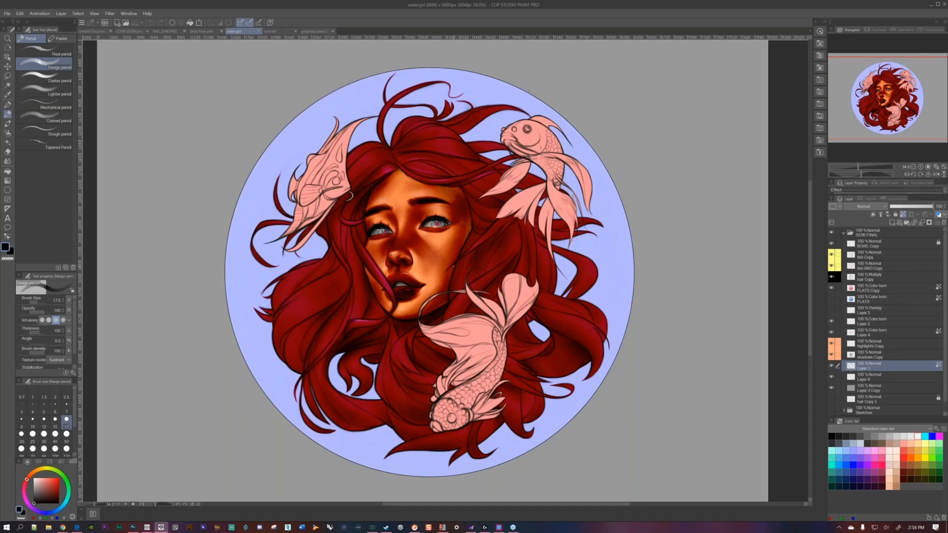
pyautogui.click(314, 31)
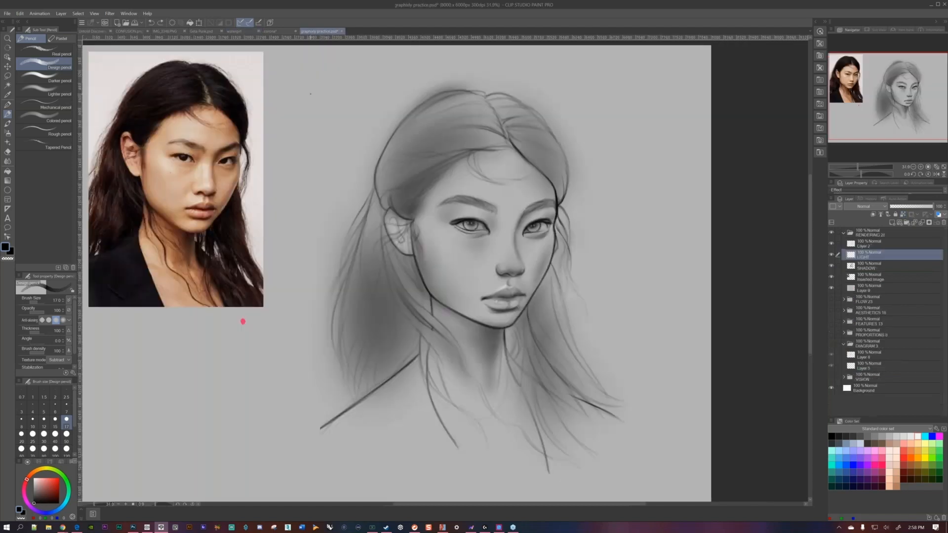
pyautogui.scroll(1, 515, 246)
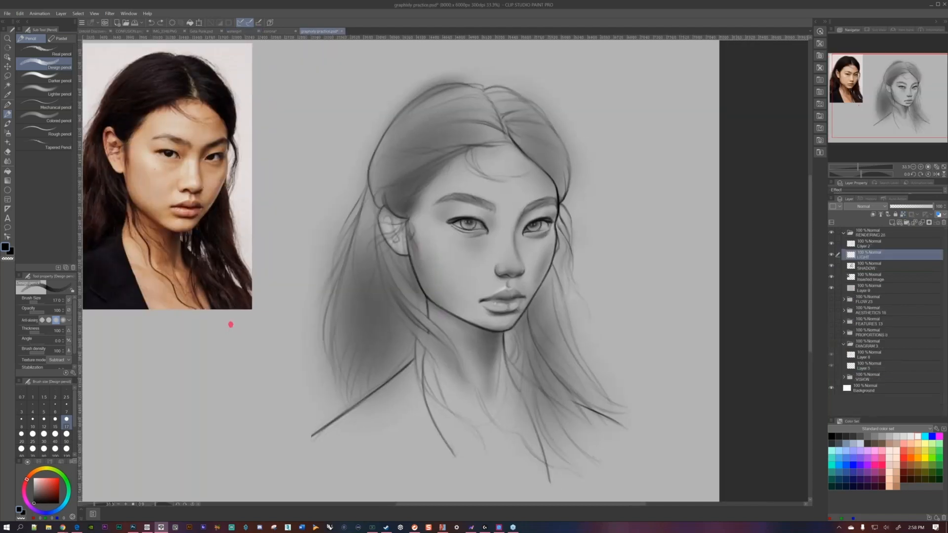
pyautogui.press('x')
pyautogui.hotkey('ctrl', 'z')
# - Switch to Chrome and look over the Form Lighting PDF guide and the Reilly Head 3d Model in the Cubebrush store
pyautogui.click(64, 528)
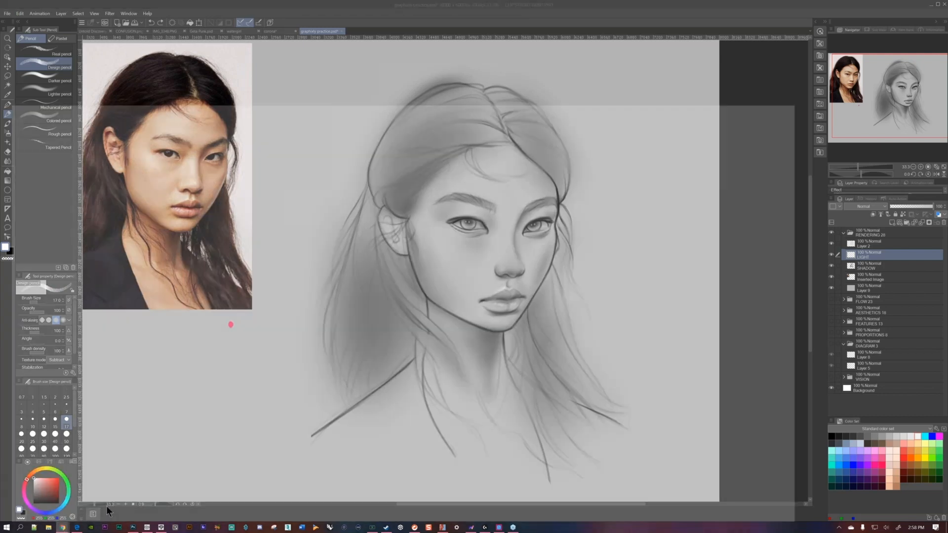
pyautogui.click(107, 506)
pyautogui.scroll(4, 106, 506)
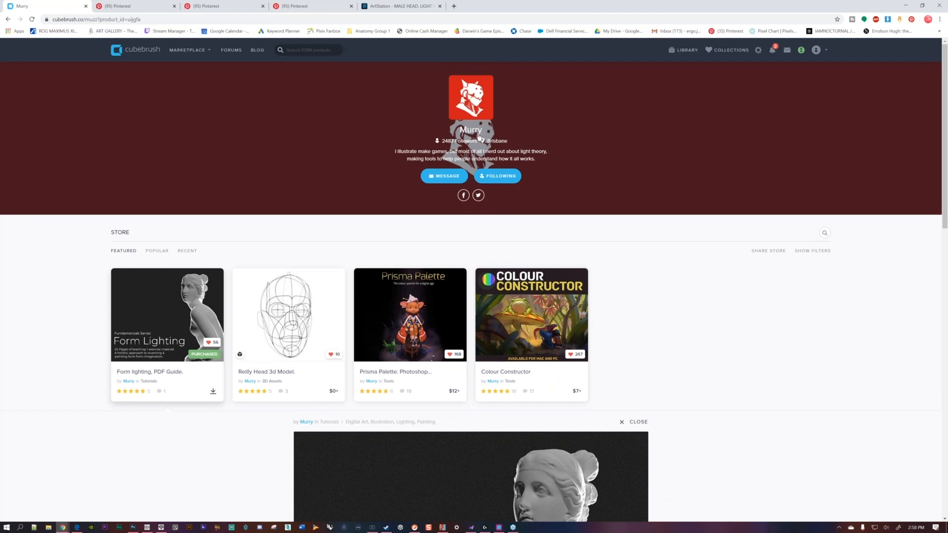
pyautogui.scroll(-6, 479, 136)
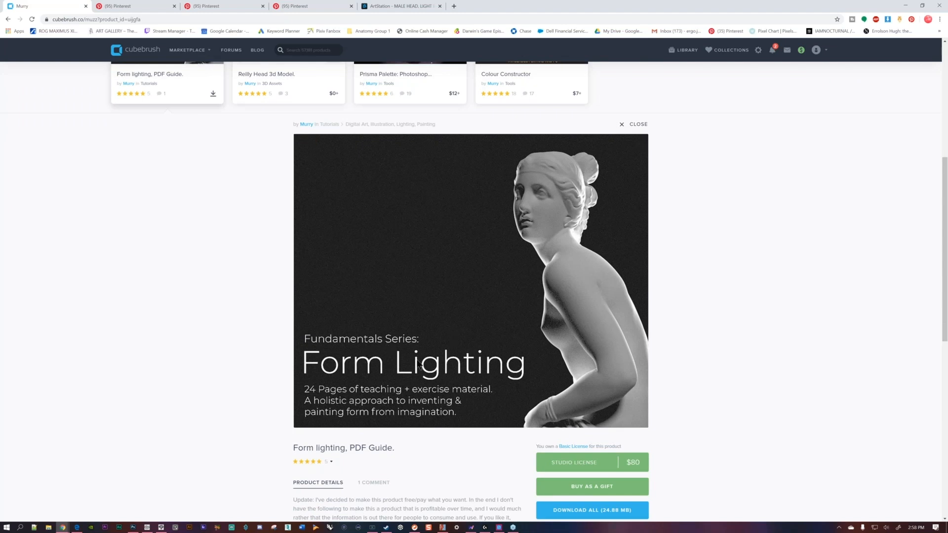
pyautogui.press('Right')
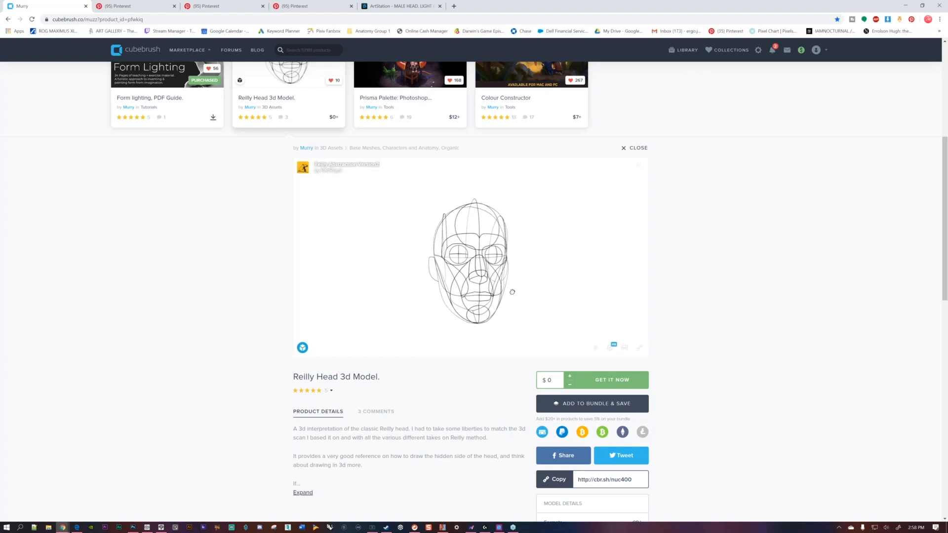
# - Inspect the Reilly Head model from other angles, examine ArtStation's MALE HEAD, LIGHT REFERENCE TOOL while rotating it, and return to Clip Studio Paint
pyautogui.moveTo(447, 277)
pyautogui.mouseDown()
pyautogui.moveTo(478, 274)
pyautogui.moveTo(413, 248)
pyautogui.moveTo(432, 251)
pyautogui.mouseUp()
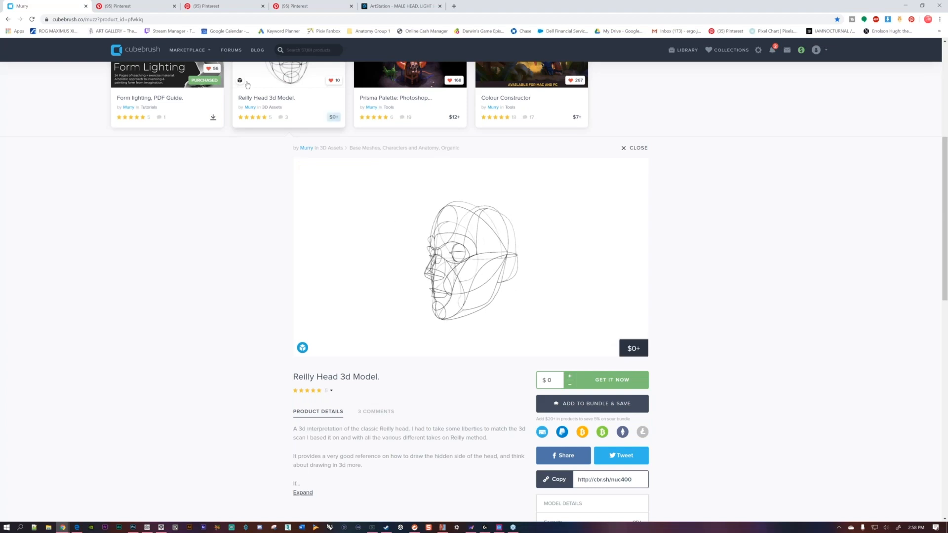
pyautogui.click(388, 7)
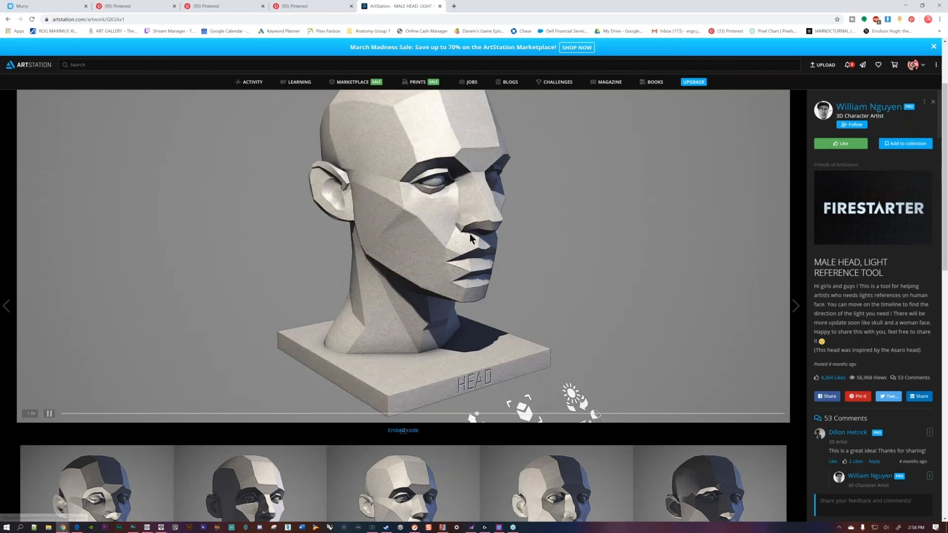
pyautogui.moveTo(485, 238); pyautogui.dragTo(352, 200)
pyautogui.moveTo(351, 239); pyautogui.dragTo(388, 252)
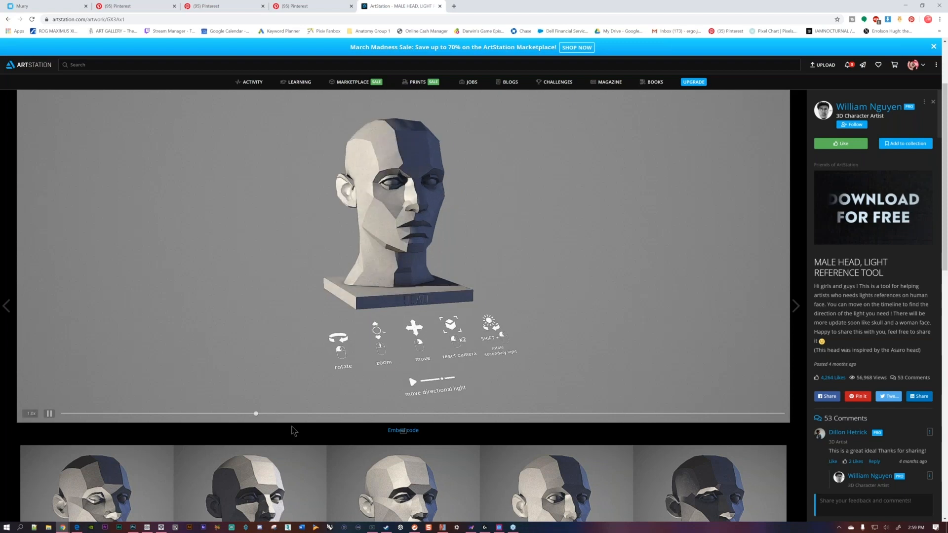
pyautogui.moveTo(161, 528)
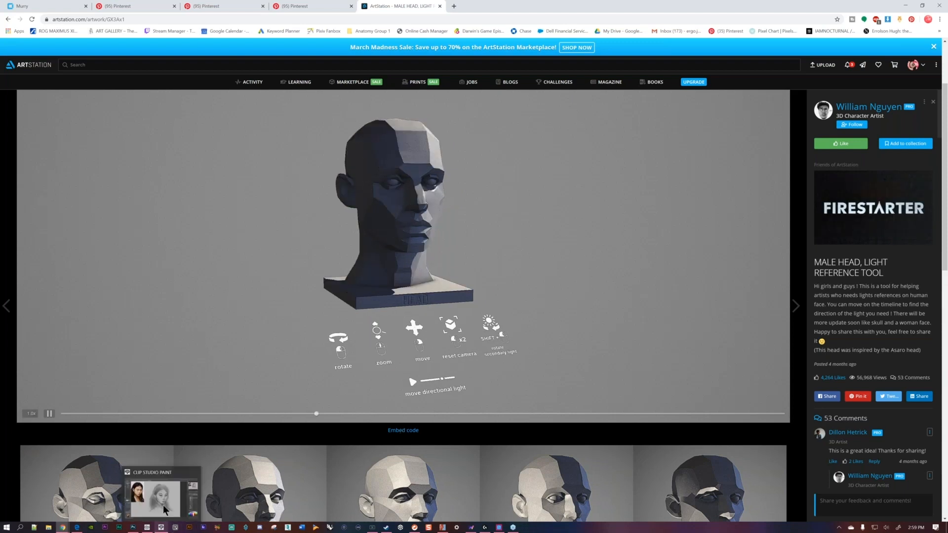
pyautogui.click(164, 503)
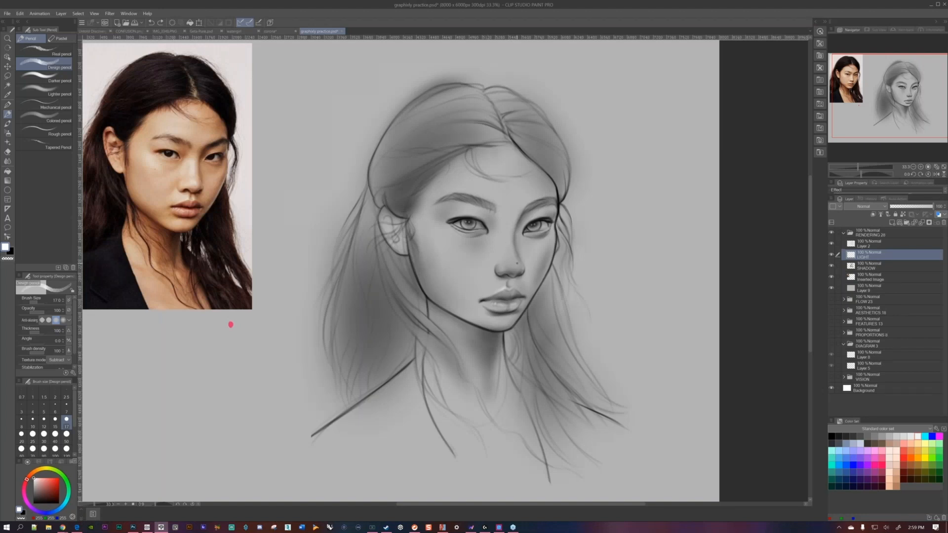
# - Switch to Muscle Premium and examine the skull with the highlighted right zygomatic bone from below and from a three-quarter angle
pyautogui.click(442, 528)
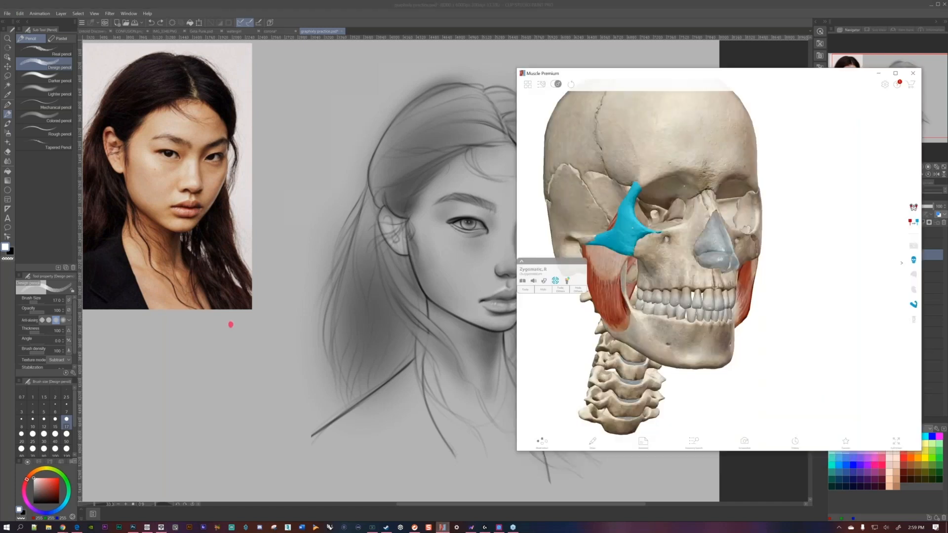
pyautogui.moveTo(587, 390); pyautogui.dragTo(594, 308)
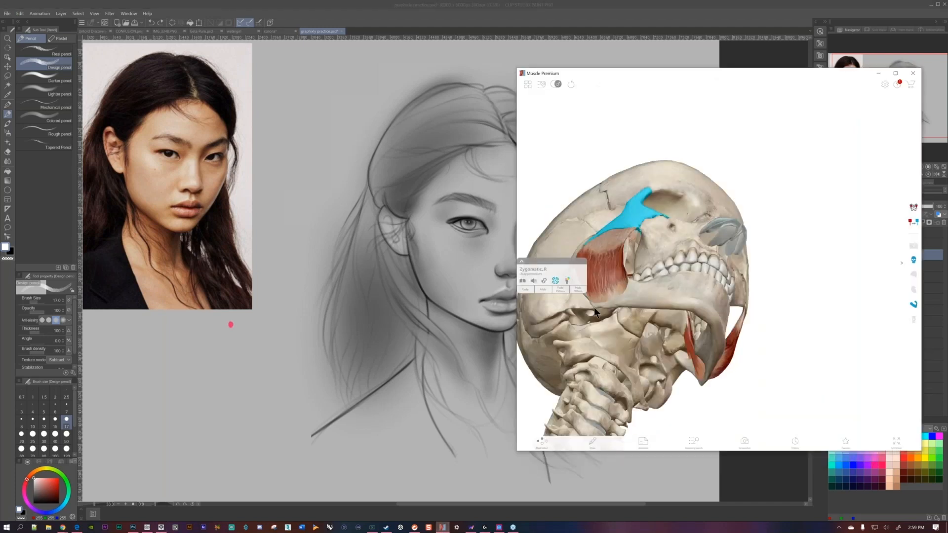
pyautogui.moveTo(762, 236); pyautogui.dragTo(756, 266)
pyautogui.scroll(-5, 689, 225)
pyautogui.moveTo(664, 260); pyautogui.dragTo(704, 194)
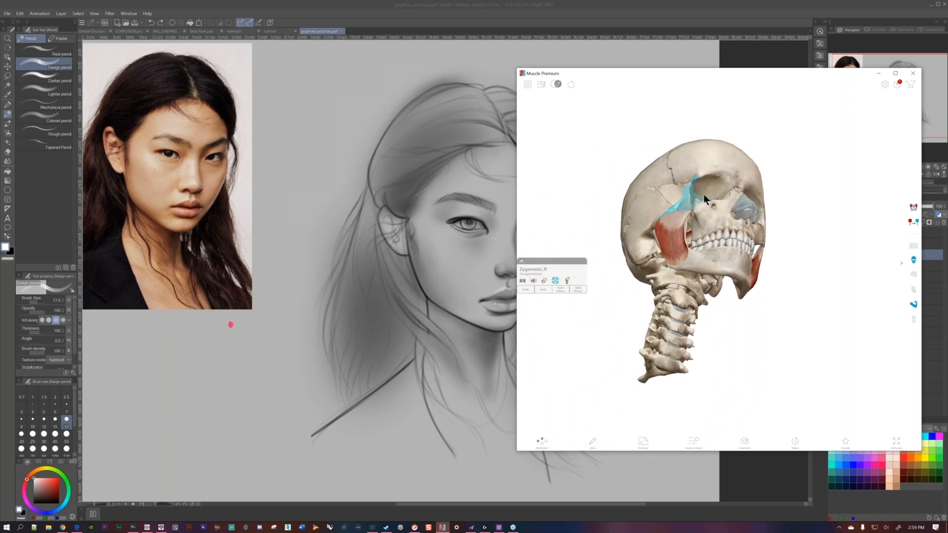
# - Open the Neck/head flexion view from the anatomy library, study the skull and neck muscles from several angles, and return to Clip Studio Paint
pyautogui.click(533, 84)
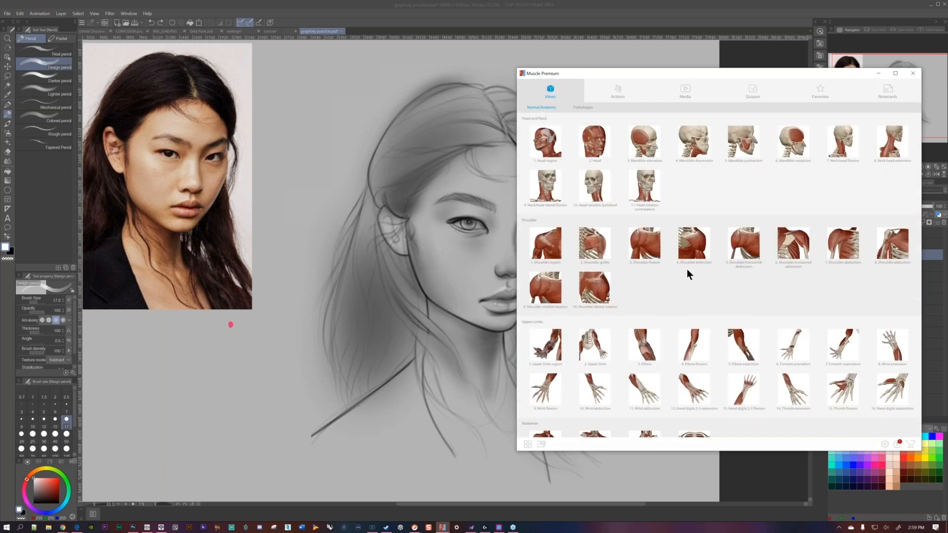
pyautogui.scroll(-5, 686, 268)
pyautogui.scroll(6, 706, 326)
pyautogui.click(833, 149)
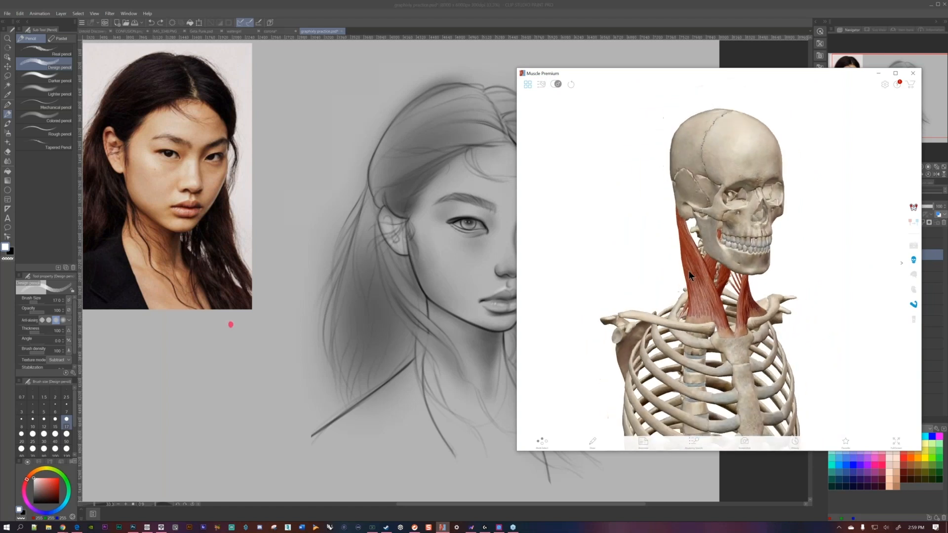
pyautogui.moveTo(708, 262); pyautogui.dragTo(783, 284)
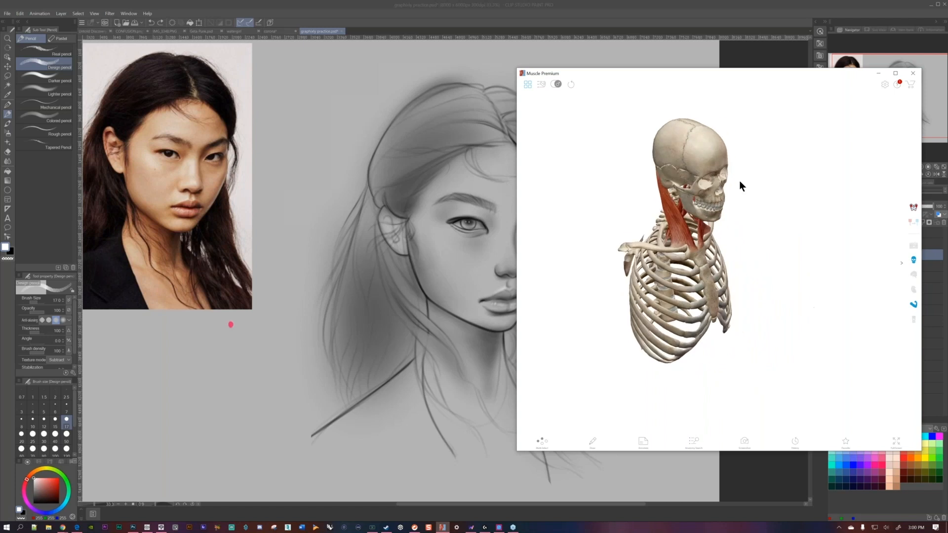
pyautogui.scroll(5, 741, 183)
pyautogui.moveTo(741, 182); pyautogui.dragTo(726, 250)
pyautogui.scroll(4, 662, 246)
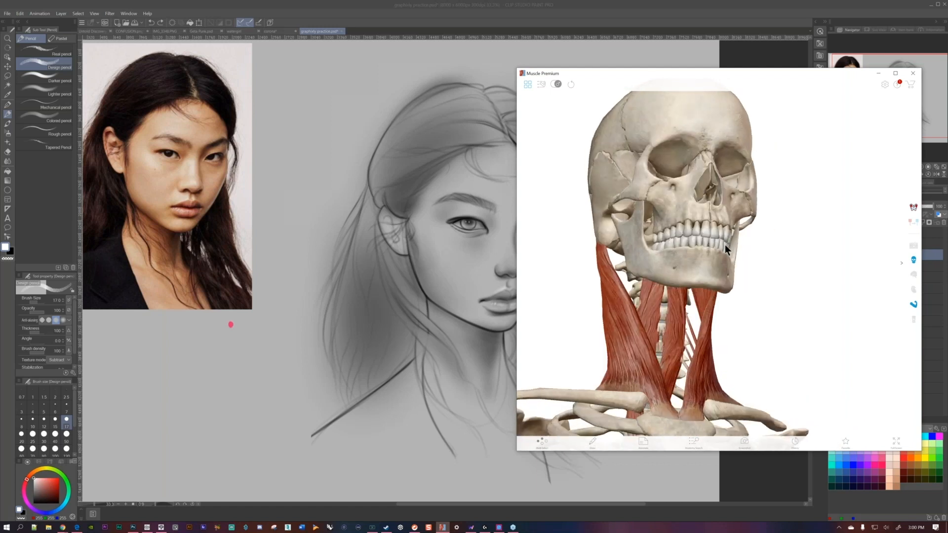
pyautogui.hotkey('alt', 'Tab')
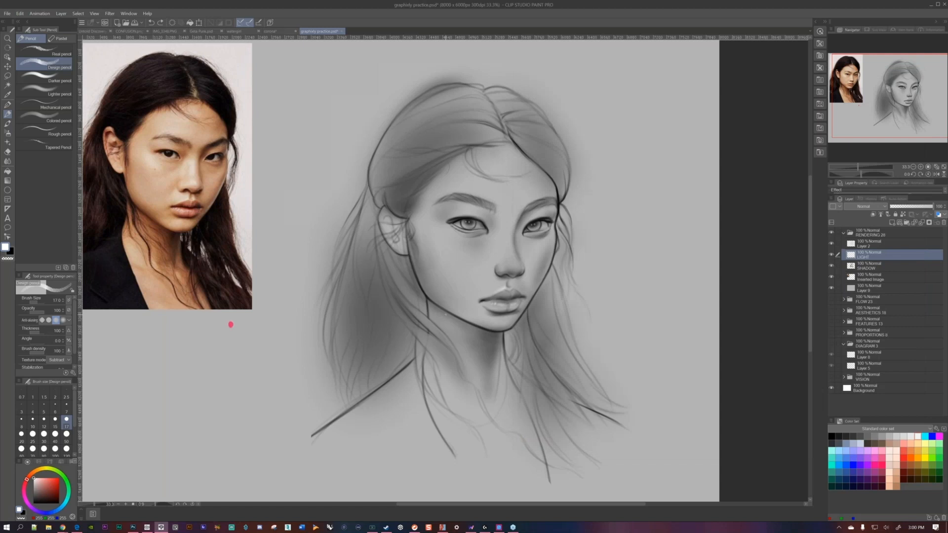
# - Return to Muscle Premium, draw green pen marks over the skeleton's neck and beside its shoulder, and go back to Clip Studio Paint
pyautogui.click(442, 528)
pyautogui.scroll(-3, 686, 190)
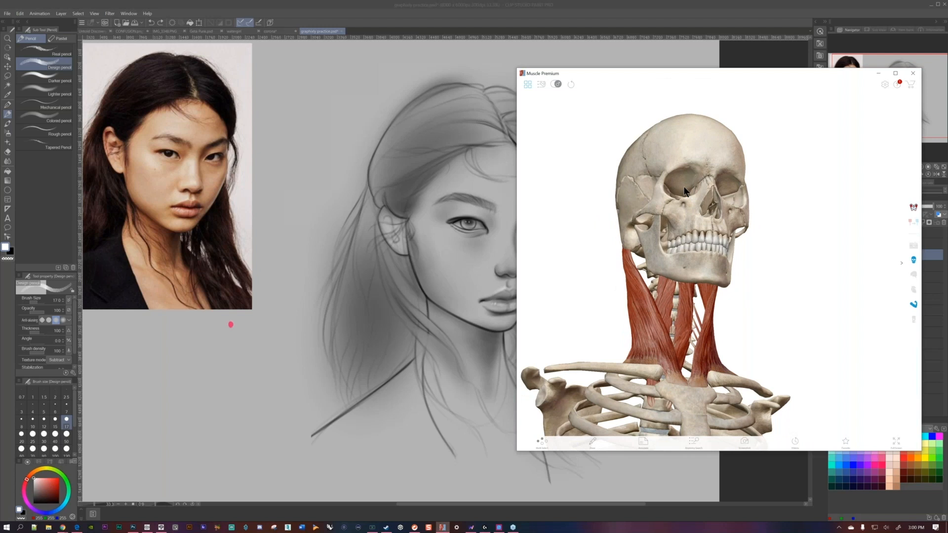
pyautogui.scroll(-1, 723, 196)
pyautogui.scroll(-1, 712, 199)
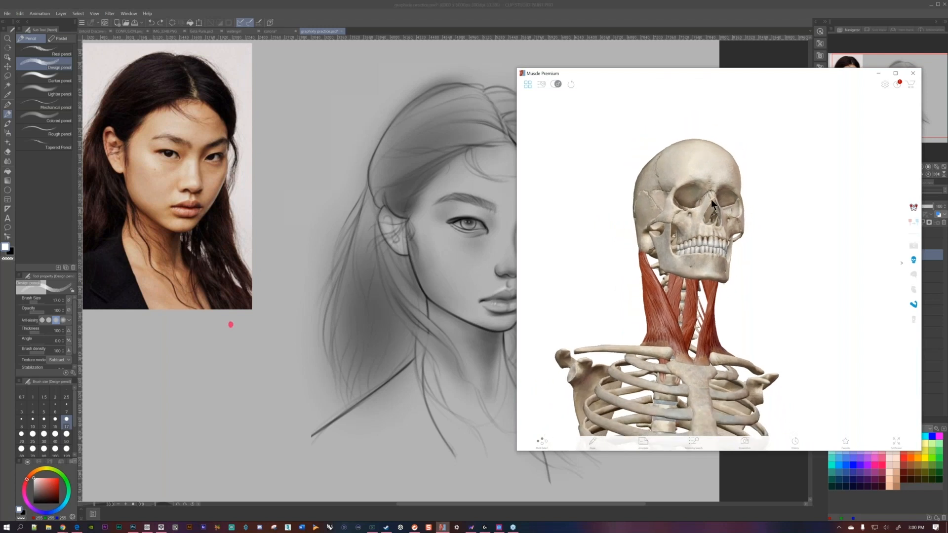
pyautogui.moveTo(711, 200); pyautogui.dragTo(735, 192)
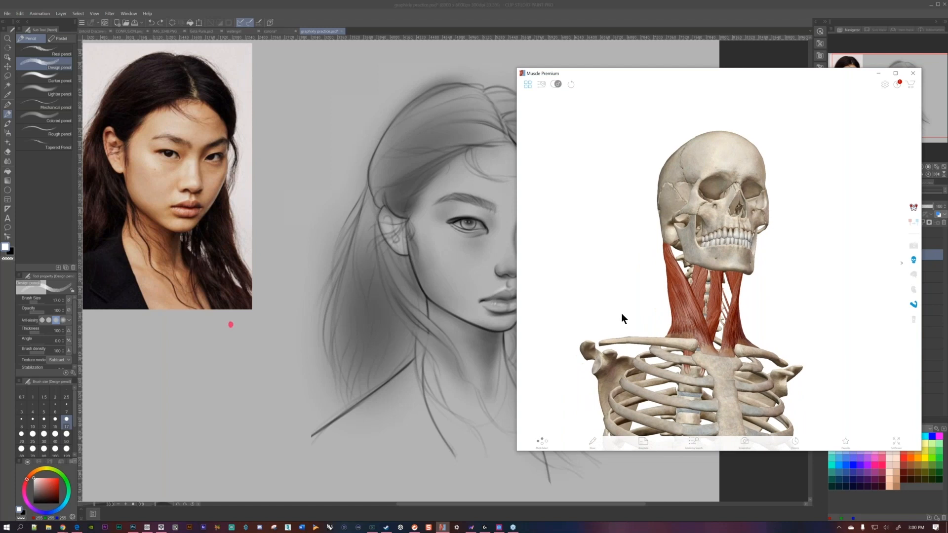
pyautogui.click(592, 442)
pyautogui.moveTo(710, 304); pyautogui.dragTo(686, 316)
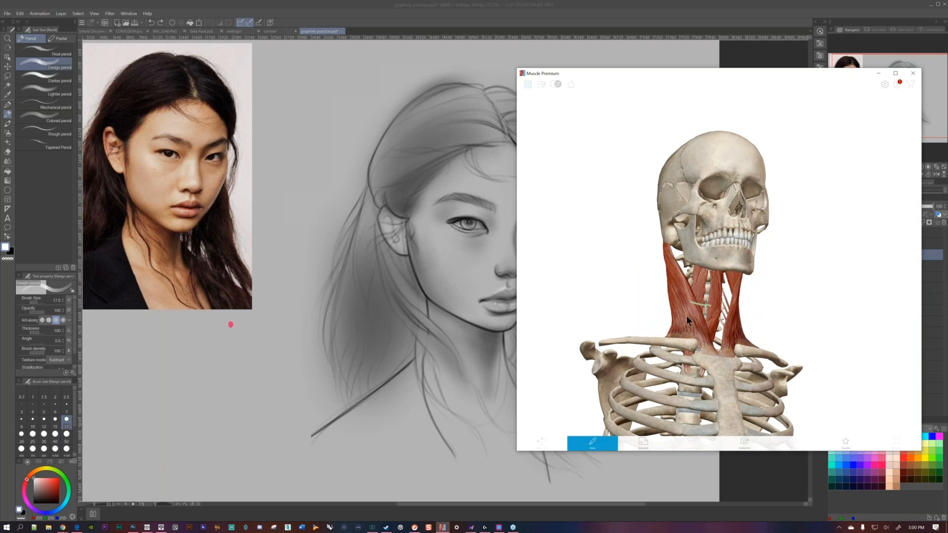
pyautogui.moveTo(614, 315); pyautogui.dragTo(667, 341)
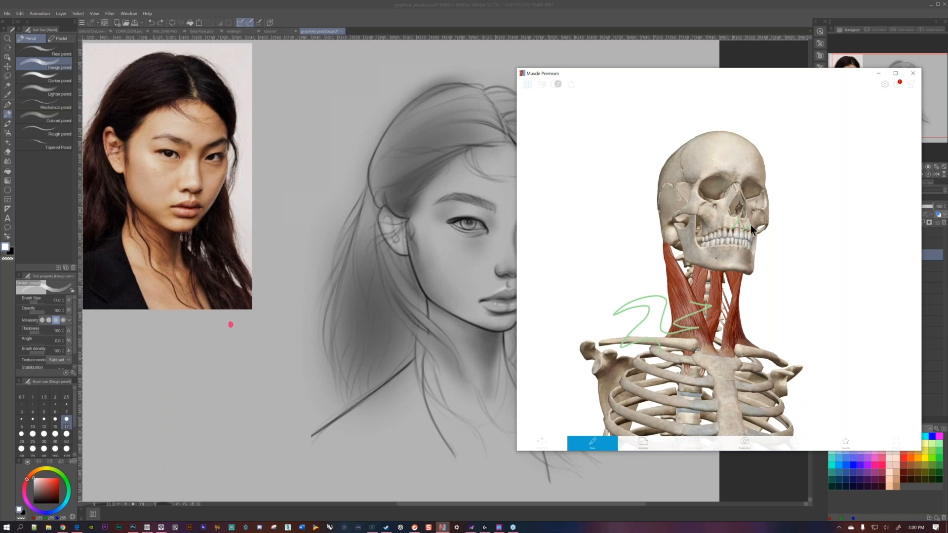
pyautogui.click(474, 292)
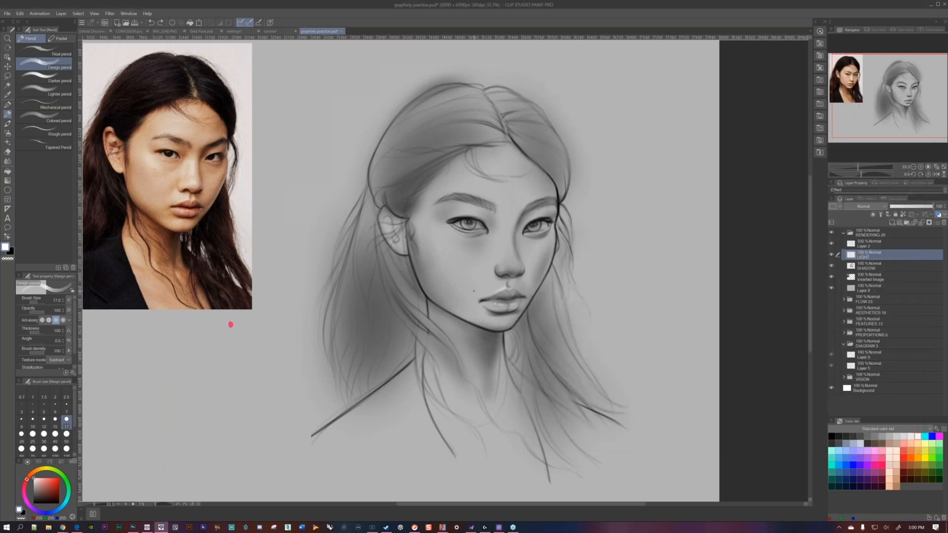
# - Switch from the Design pencil to the Soft airbrush for the LIGHT layer of the portrait
pyautogui.moveTo(501, 265); pyautogui.dragTo(514, 272)
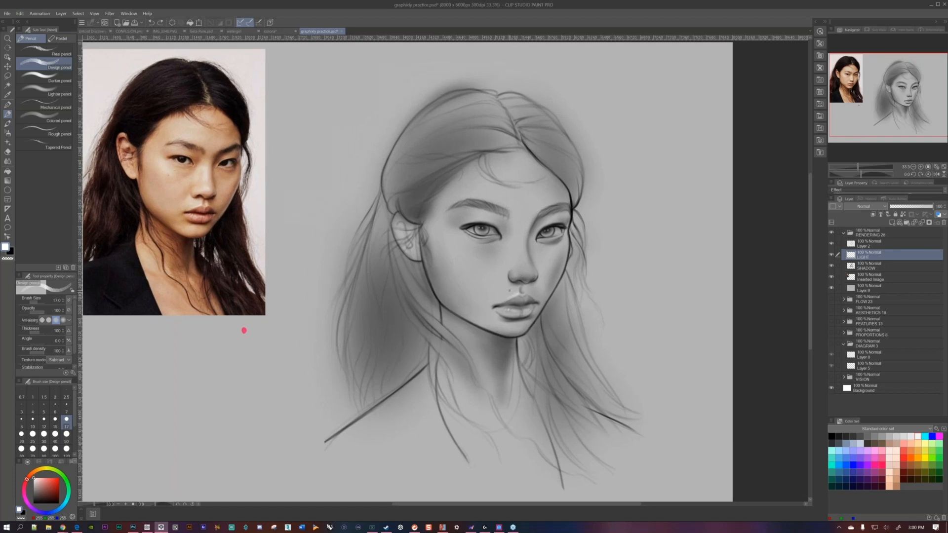
pyautogui.click(8, 123)
pyautogui.click(8, 133)
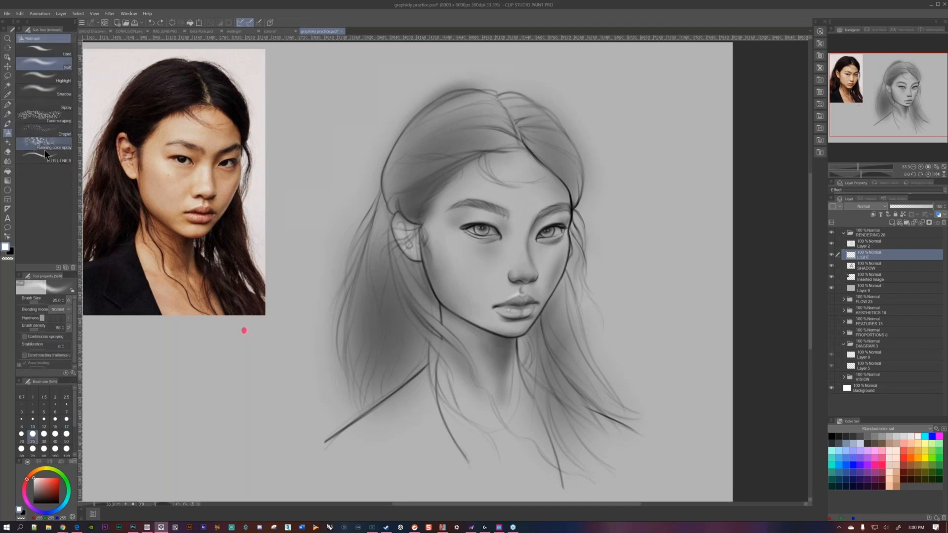
pyautogui.moveTo(544, 260)
pyautogui.mouseDown()
pyautogui.moveTo(554, 246)
pyautogui.moveTo(506, 240)
pyautogui.mouseUp()
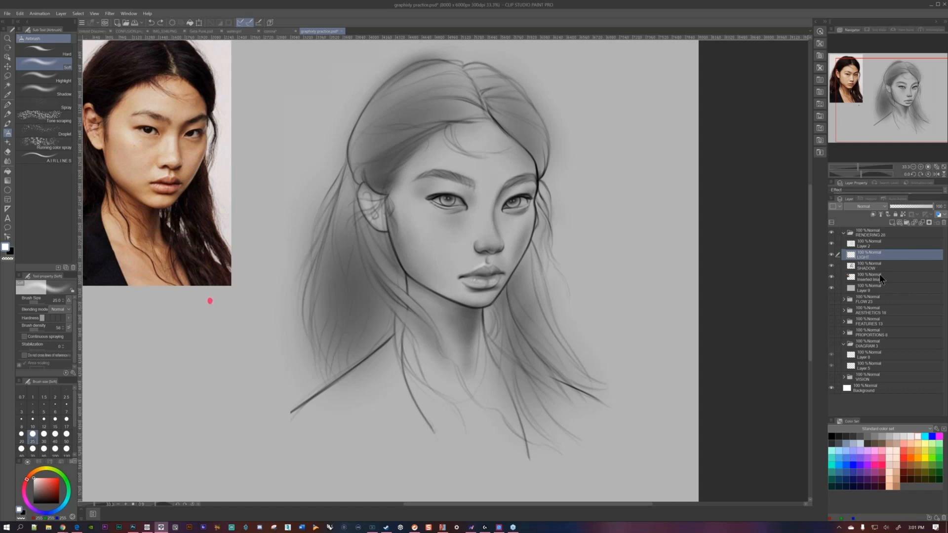
# - Bring up the CONFUSION drawing, show its hidden grey shaded rendering layer, study the lighting, and return to the graphite portrait
pyautogui.click(135, 32)
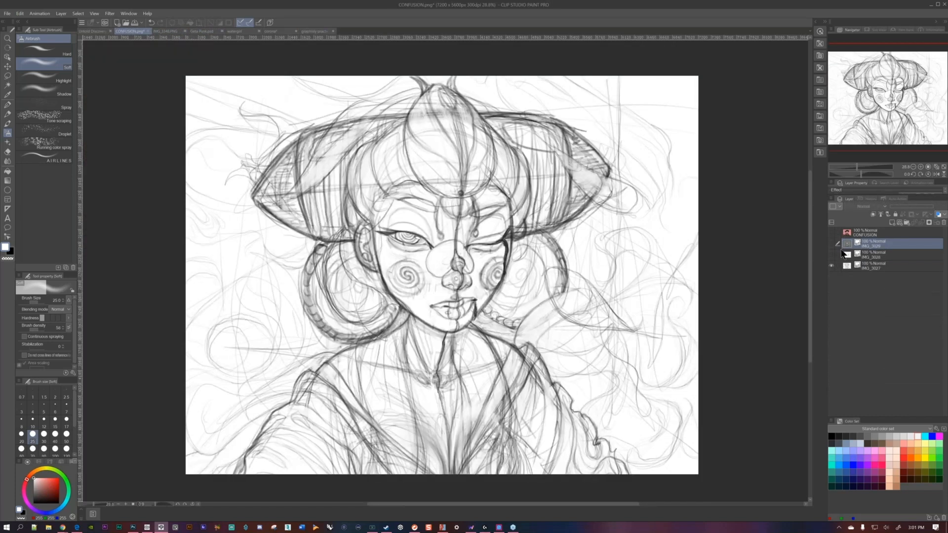
pyautogui.click(832, 244)
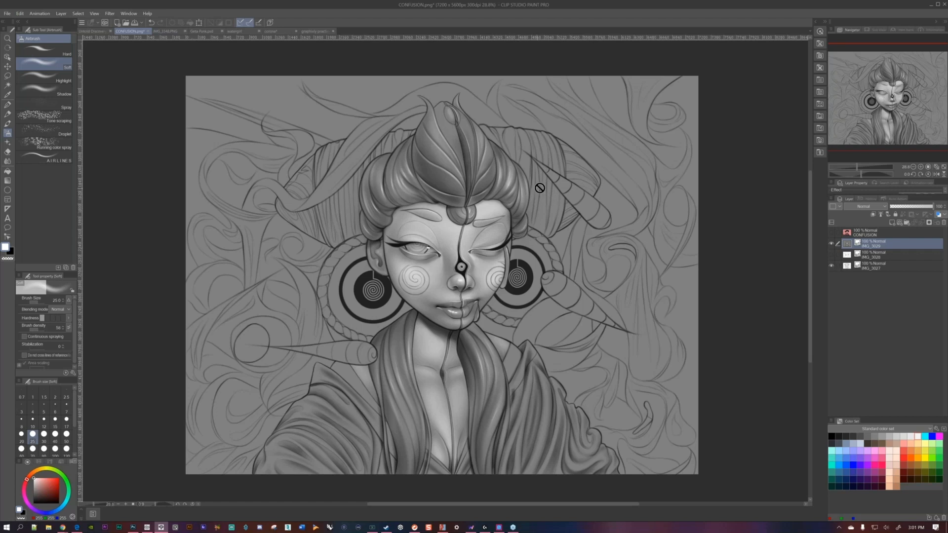
pyautogui.moveTo(493, 223)
pyautogui.mouseDown()
pyautogui.moveTo(484, 212)
pyautogui.moveTo(493, 221)
pyautogui.mouseUp()
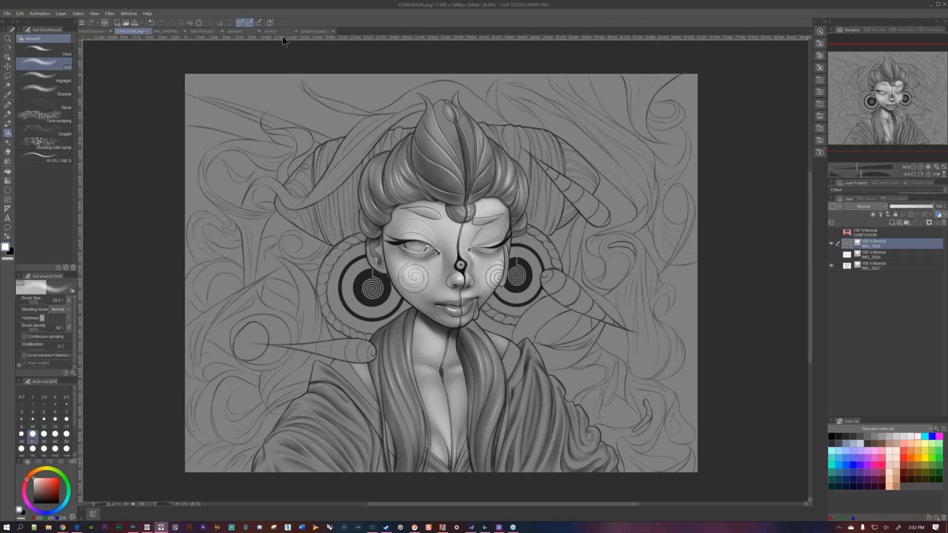
pyautogui.click(306, 31)
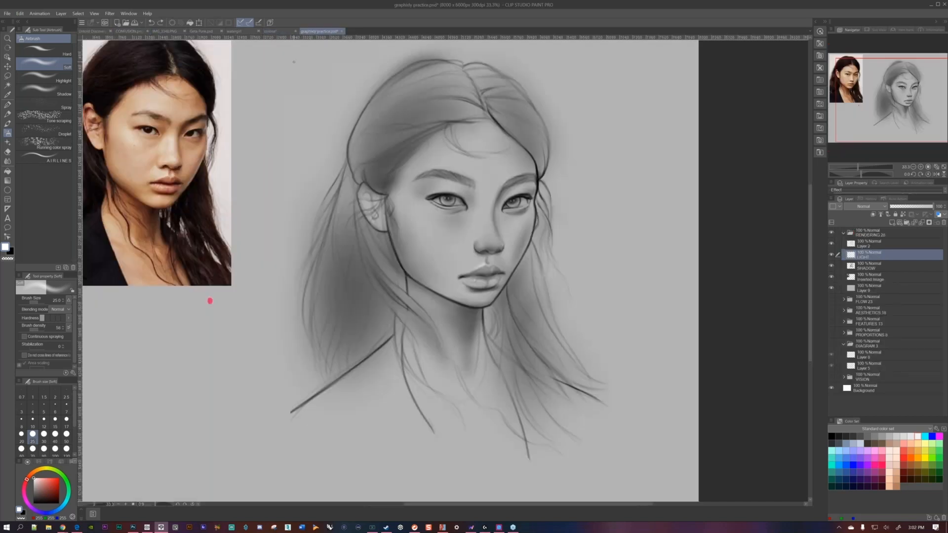
# - Set the Soft airbrush size to 40 for the portrait
pyautogui.moveTo(549, 217); pyautogui.dragTo(563, 231)
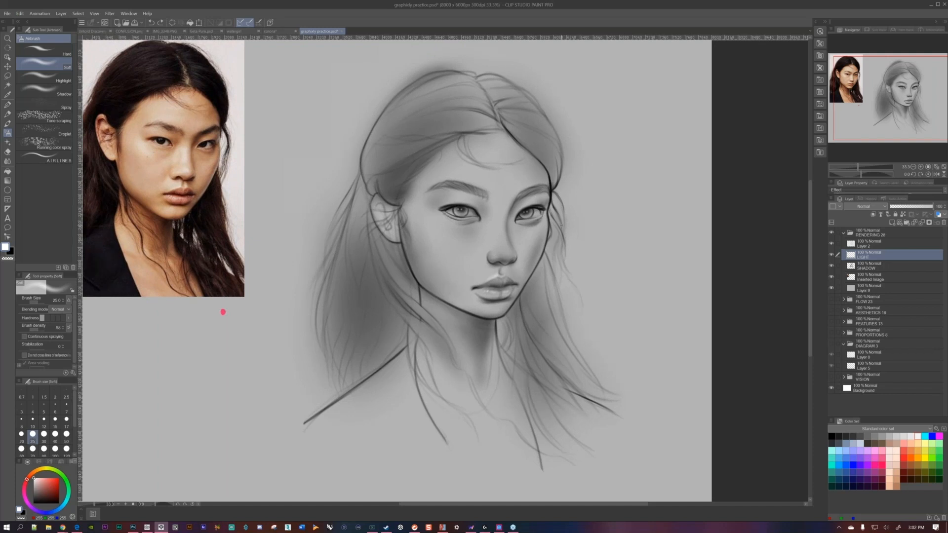
pyautogui.hotkey('ctrl', '-')
pyautogui.moveTo(494, 247); pyautogui.dragTo(539, 239)
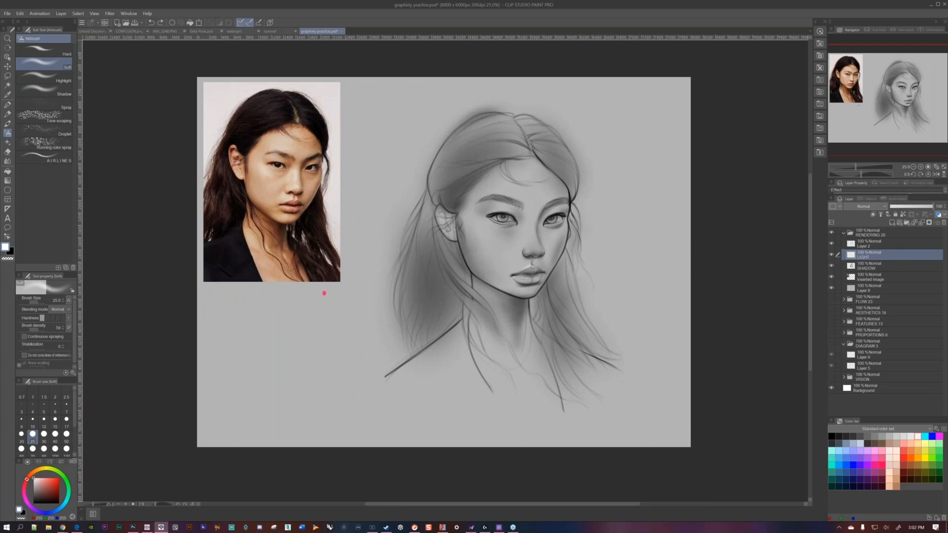
pyautogui.scroll(3, 325, 293)
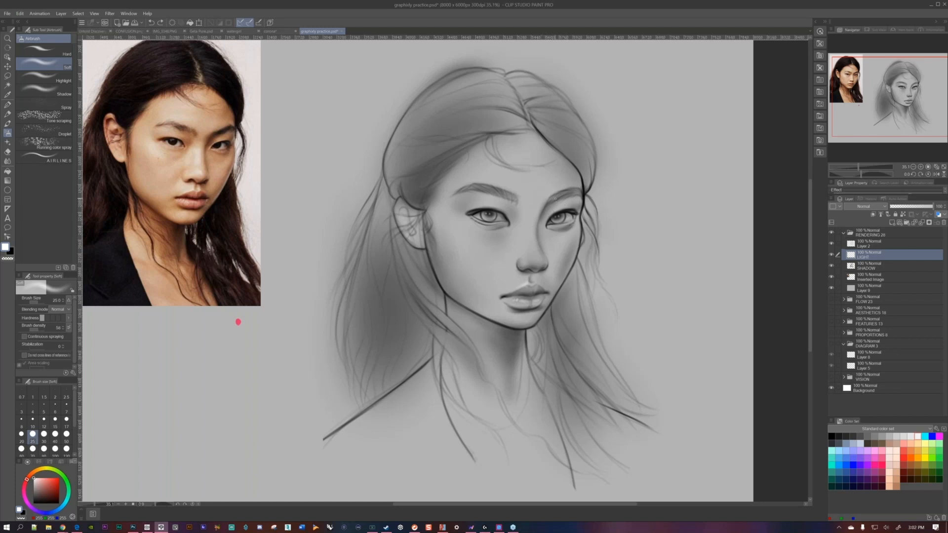
pyautogui.moveTo(552, 216); pyautogui.dragTo(557, 205)
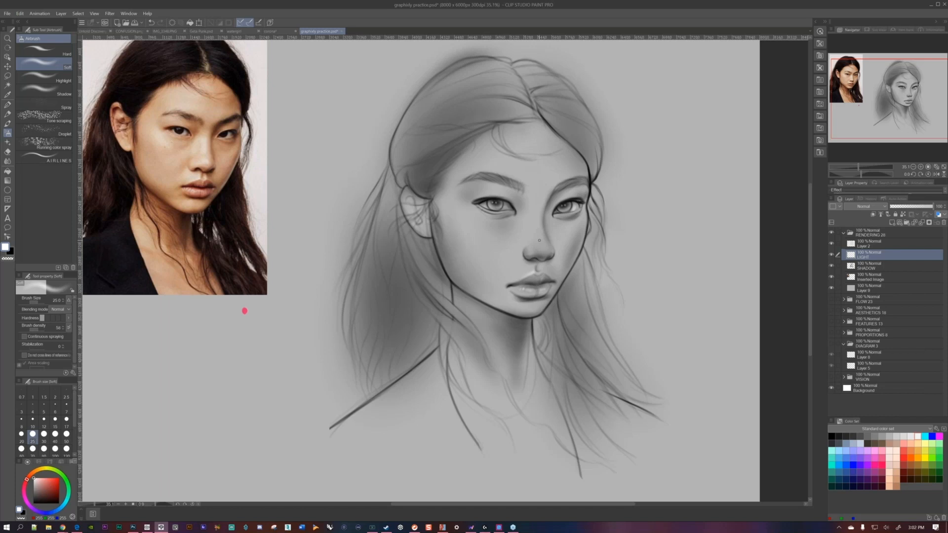
pyautogui.press(']')
pyautogui.press(']')
# - Compare the portrait with the reference photo, both close up on the face and across the whole canvas
pyautogui.scroll(-2, 245, 311)
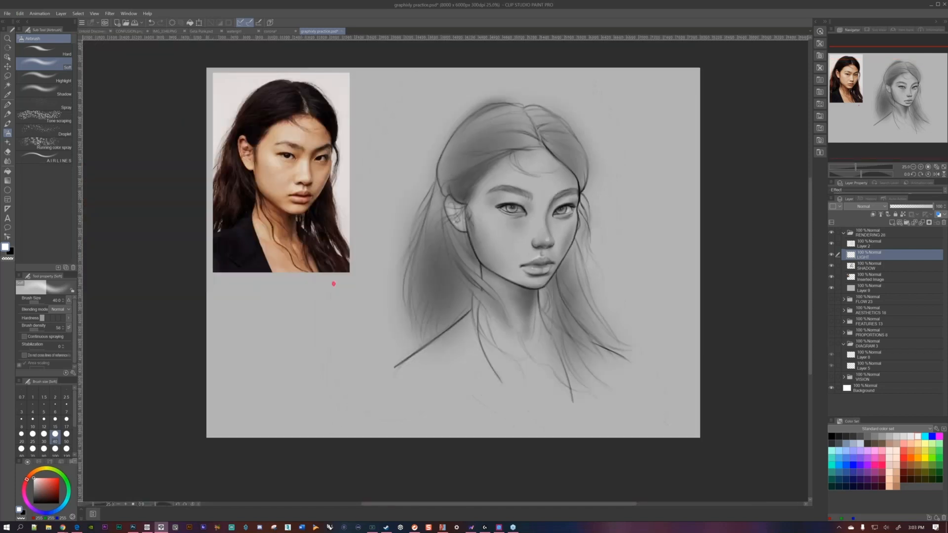
pyautogui.scroll(2, 250, 307)
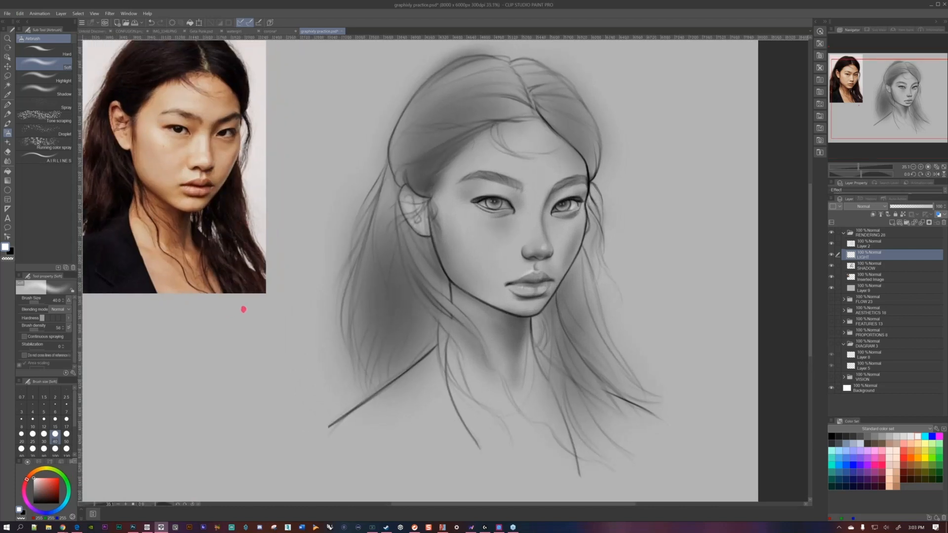
pyautogui.scroll(2, 243, 309)
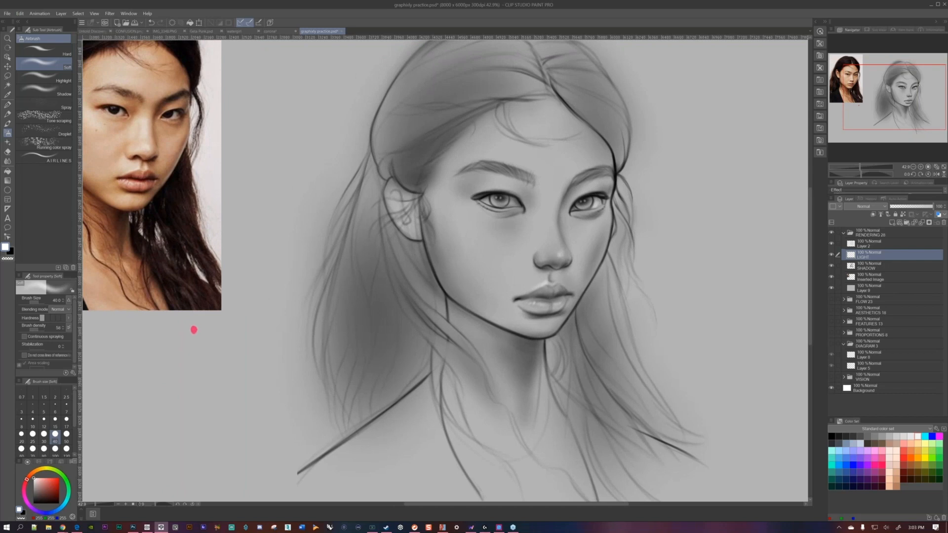
pyautogui.scroll(-2, 268, 305)
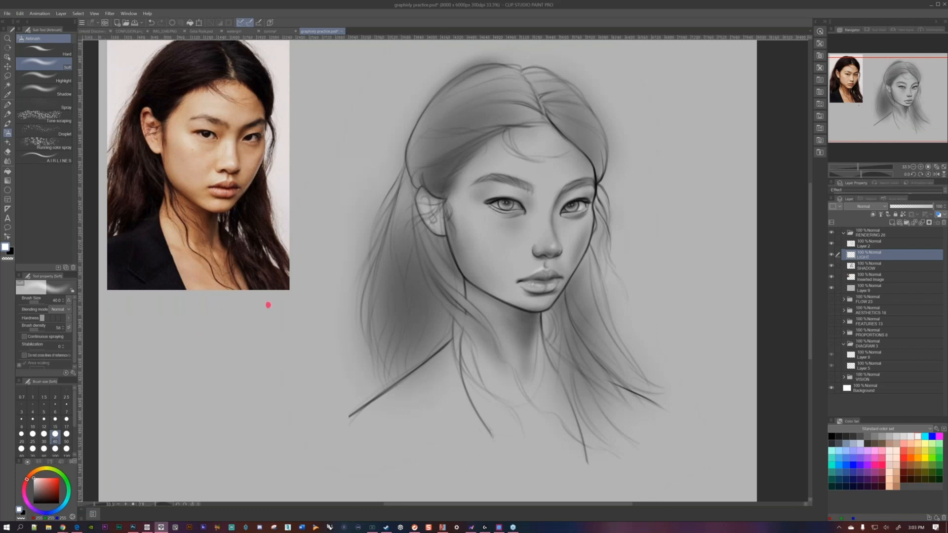
pyautogui.scroll(-2, 268, 305)
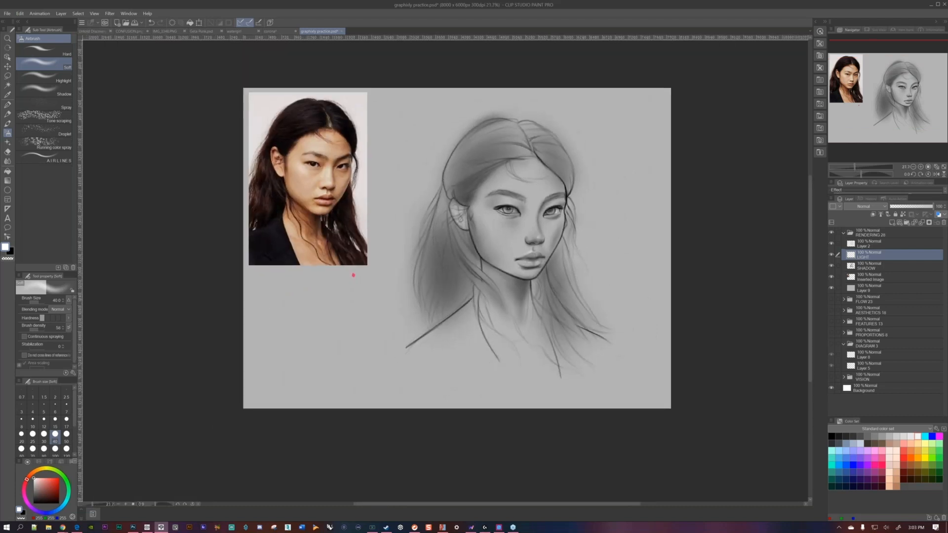
# - Enlarge the Soft airbrush to size 120 and paint a soft highlight across the portrait's cheek beneath the eye on the LIGHT layer
pyautogui.scroll(1, 354, 275)
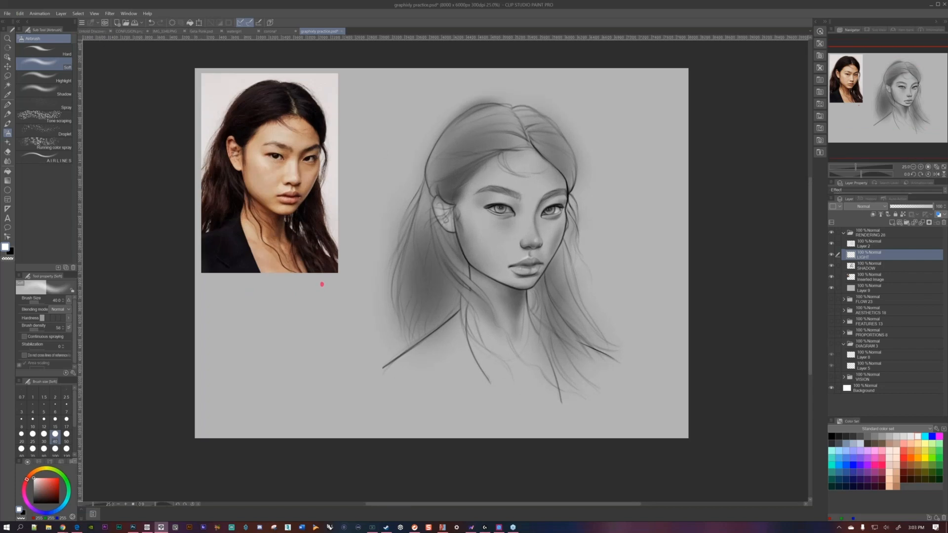
pyautogui.scroll(3, 544, 236)
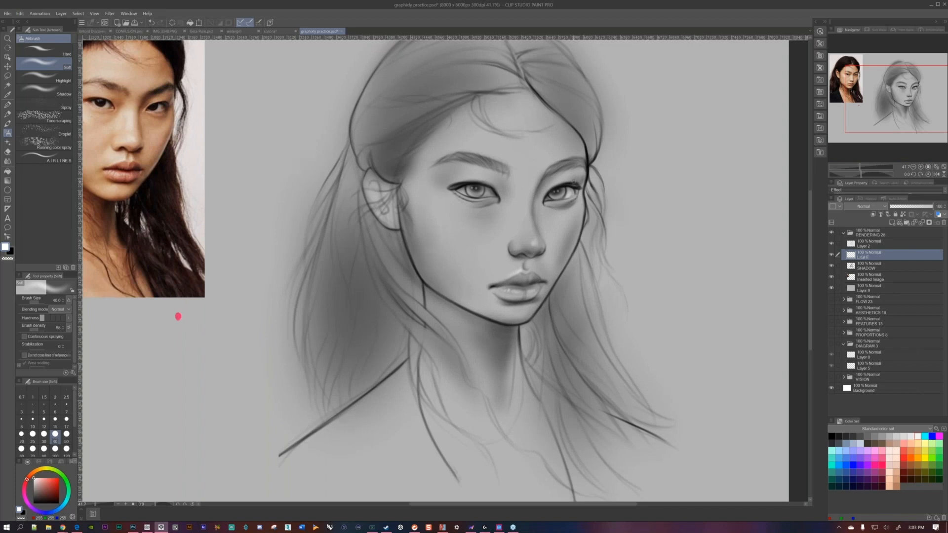
pyautogui.scroll(-3, 178, 316)
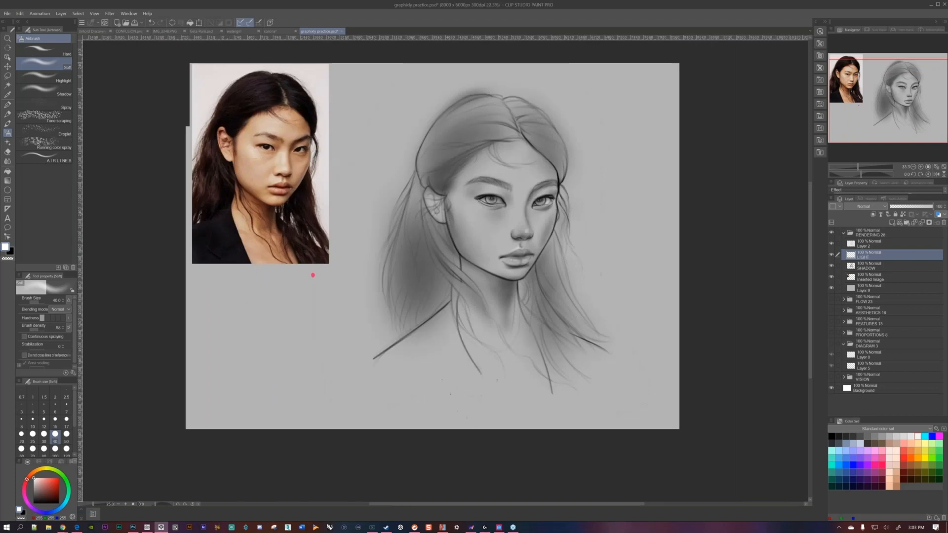
pyautogui.scroll(1, 518, 219)
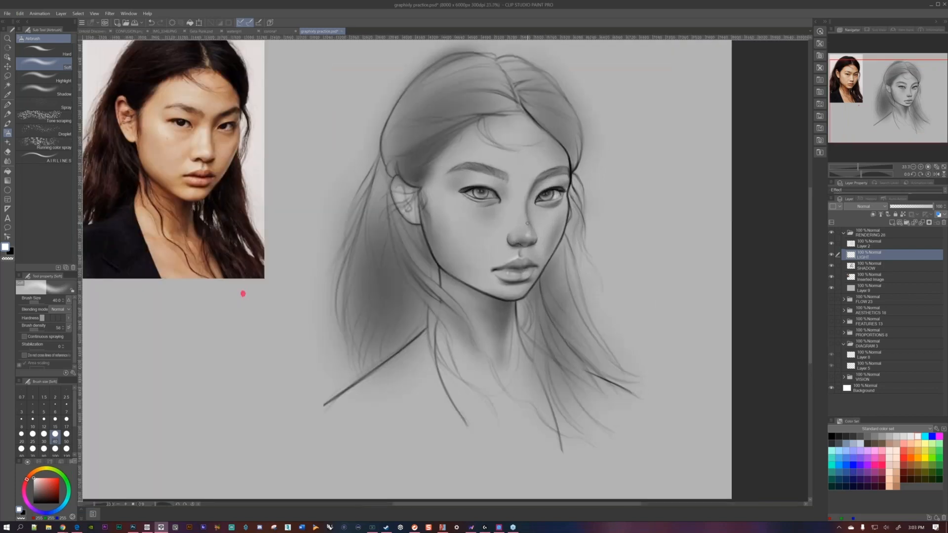
pyautogui.press(']')
pyautogui.press(']')
pyautogui.press(']')
pyautogui.moveTo(452, 208); pyautogui.dragTo(463, 218)
pyautogui.press(']')
pyautogui.press(']')
pyautogui.press(']')
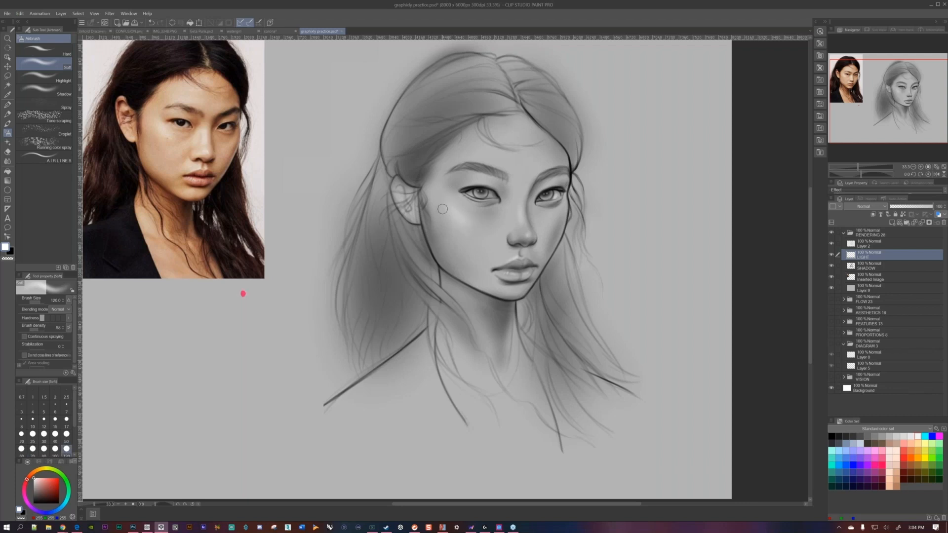
pyautogui.scroll(-2, 539, 220)
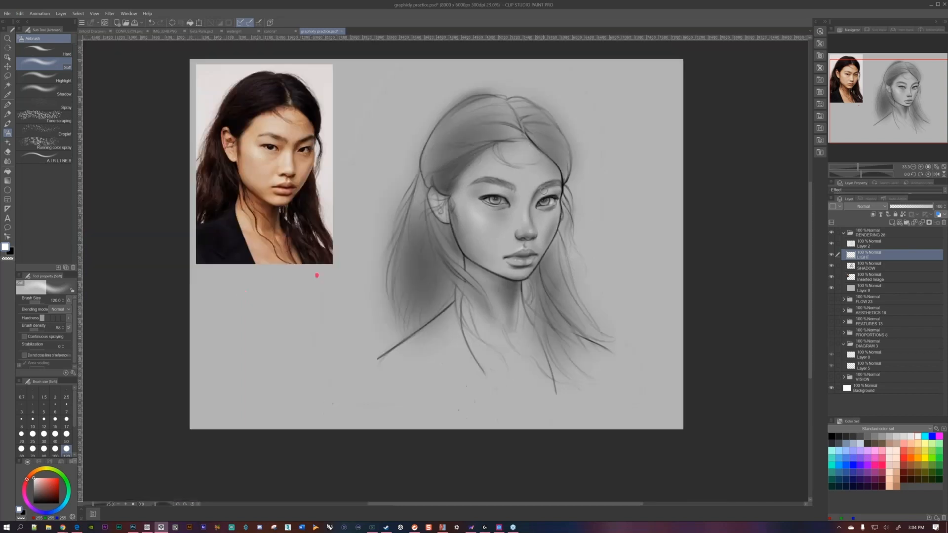
pyautogui.scroll(2, 372, 262)
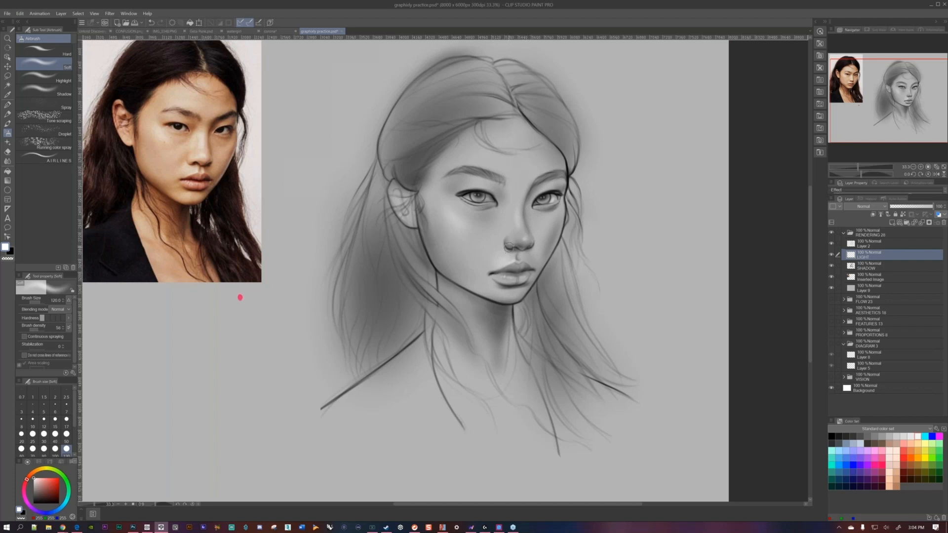
# - Reduce the Soft airbrush to size 25, rotate the canvas clockwise, and add smaller highlights to the portrait's face
pyautogui.press('[')
pyautogui.press('[')
pyautogui.press('[')
pyautogui.press('[')
pyautogui.press('[')
pyautogui.press('[')
pyautogui.press('[')
pyautogui.press('[')
pyautogui.moveTo(240, 297)
pyautogui.mouseDown()
pyautogui.moveTo(258, 79)
pyautogui.moveTo(248, 155)
pyautogui.moveTo(274, 261)
pyautogui.mouseUp()
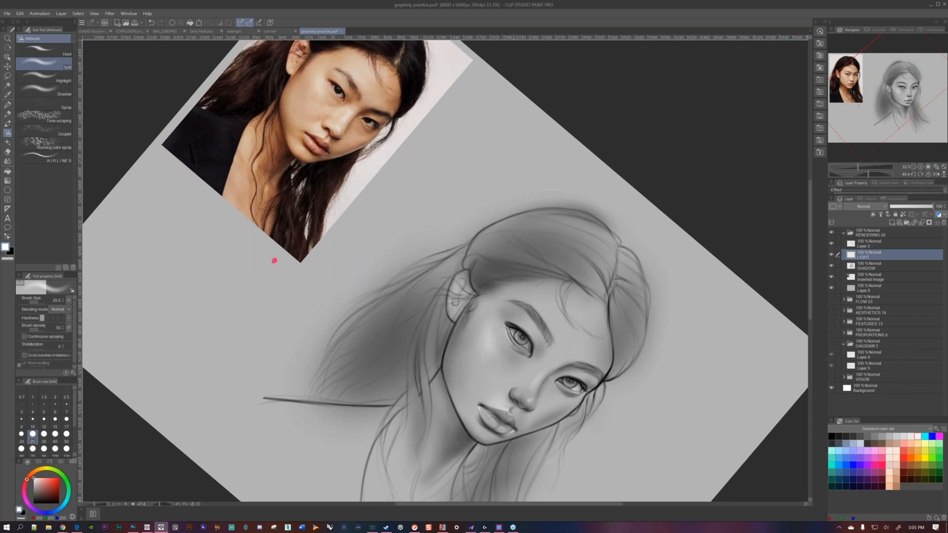
pyautogui.moveTo(517, 279)
pyautogui.mouseDown()
pyautogui.moveTo(507, 236)
pyautogui.moveTo(504, 274)
pyautogui.mouseUp()
# - Tilt the canvas slightly counterclockwise and refine the lip highlights with the Soft airbrush reduced to size 15
pyautogui.moveTo(309, 416)
pyautogui.mouseDown()
pyautogui.moveTo(343, 468)
pyautogui.moveTo(365, 437)
pyautogui.mouseUp()
pyautogui.press('[')
pyautogui.press('[')
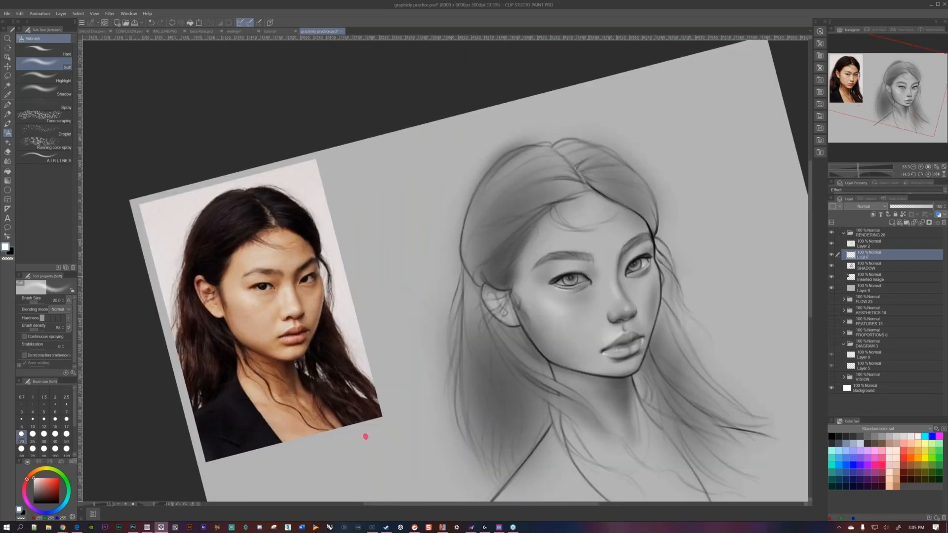
pyautogui.press('[')
# - Compare the tilted portrait's facial highlights with the reference photo, from the whole canvas down to a close view of the face
pyautogui.scroll(-4, 574, 282)
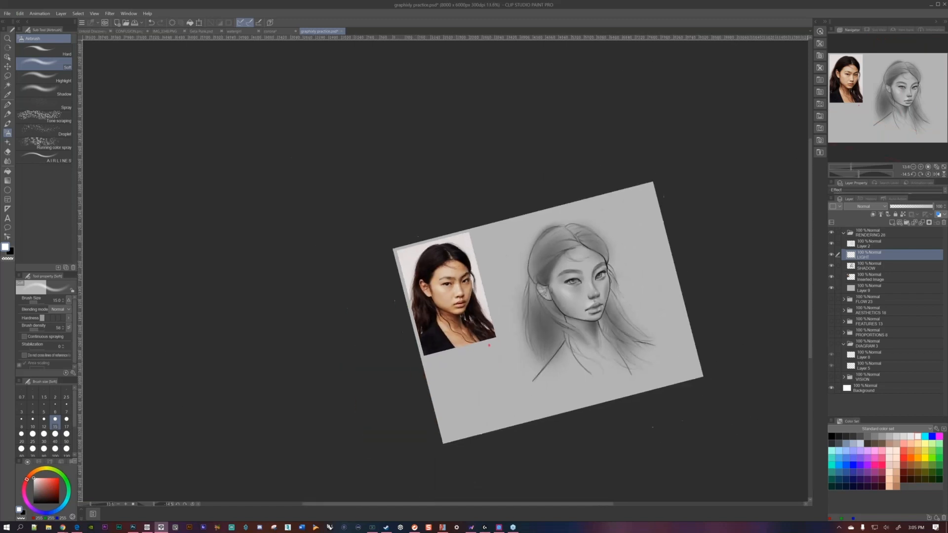
pyautogui.scroll(3, 573, 284)
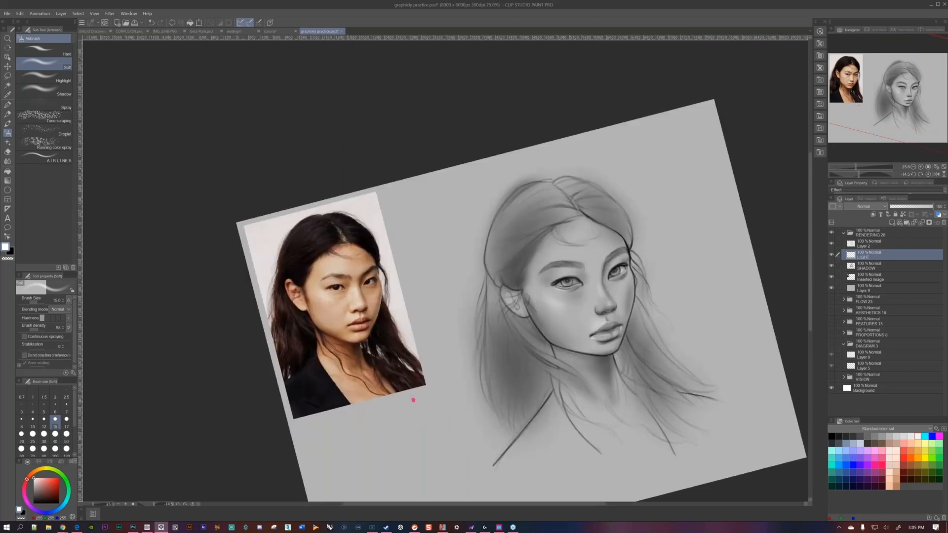
pyautogui.scroll(2, 413, 400)
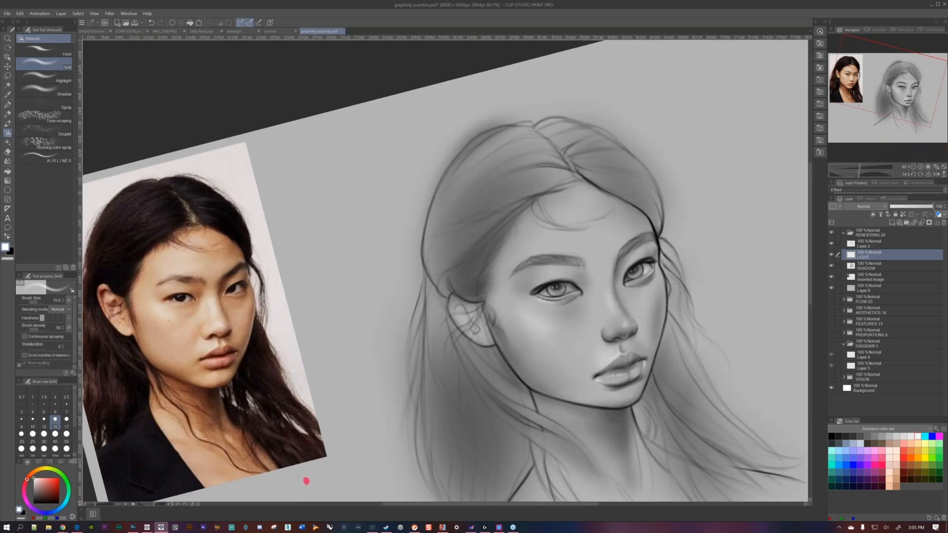
pyautogui.scroll(1, 339, 468)
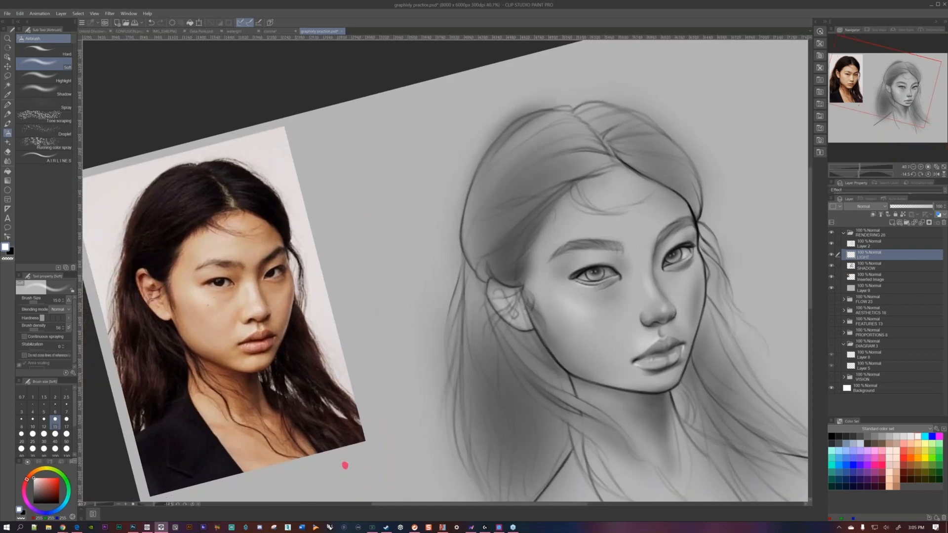
pyautogui.moveTo(345, 465); pyautogui.dragTo(350, 457)
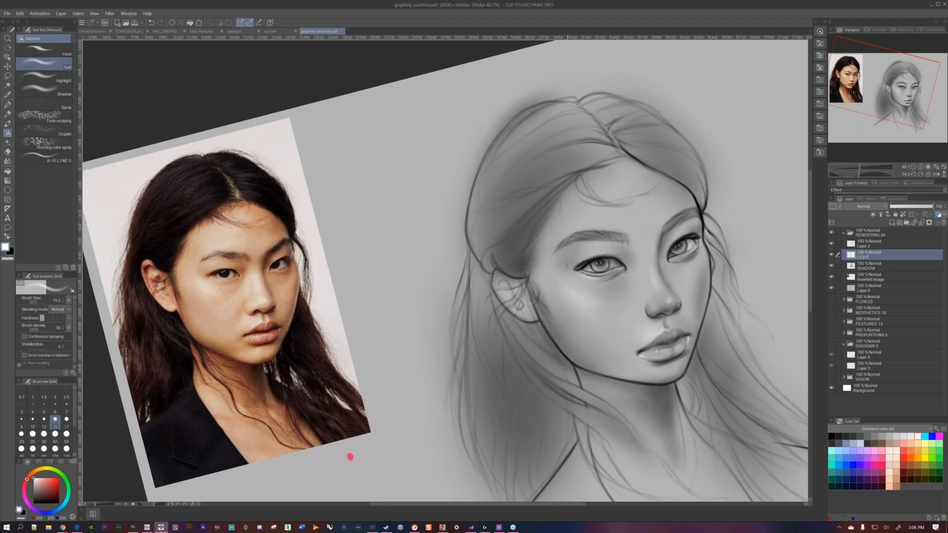
pyautogui.scroll(-1, 350, 456)
pyautogui.scroll(-1, 389, 417)
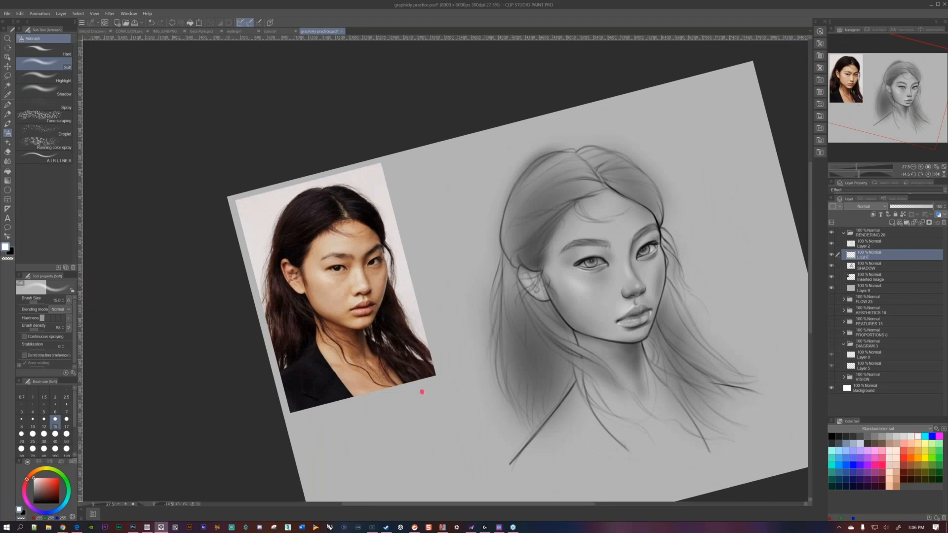
pyautogui.moveTo(565, 272); pyautogui.dragTo(548, 277)
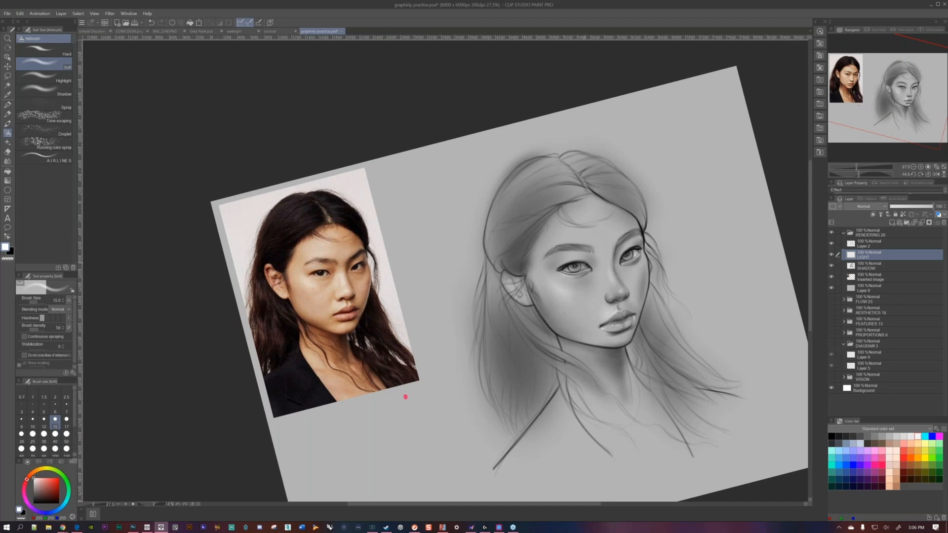
pyautogui.scroll(1, 405, 397)
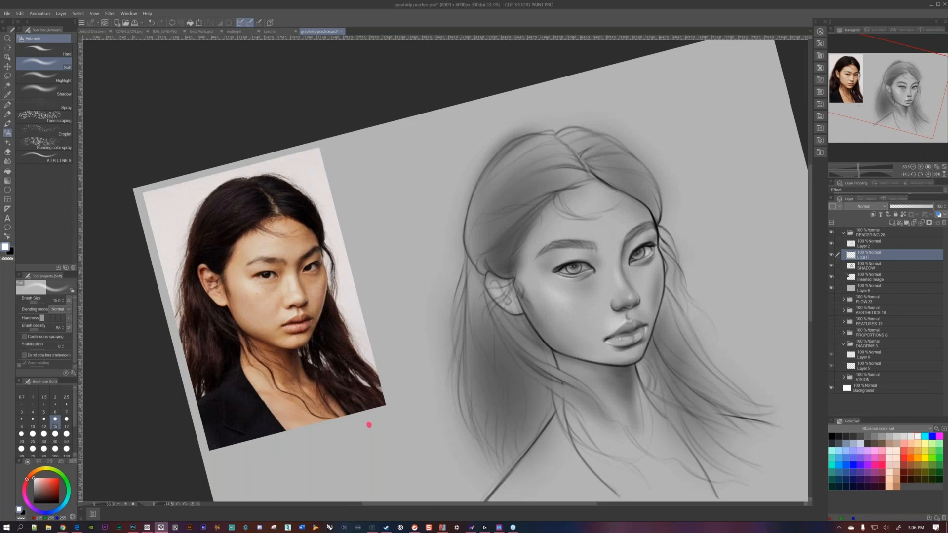
# - Reset the canvas rotation to upright and review the portrait's nose, lip and cheek highlights beside the reference photo
pyautogui.hotkey('ctrl', '@')
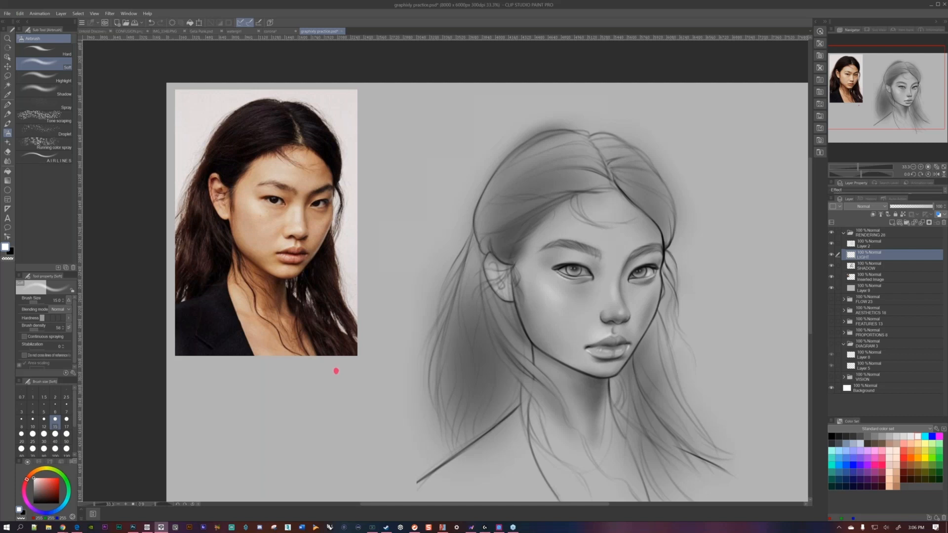
pyautogui.moveTo(594, 229); pyautogui.dragTo(554, 240)
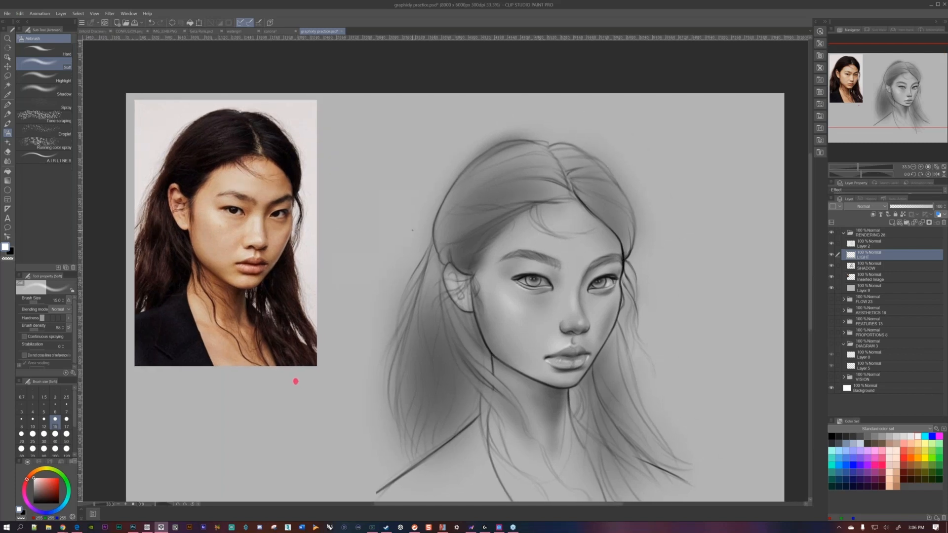
pyautogui.scroll(-2, 569, 283)
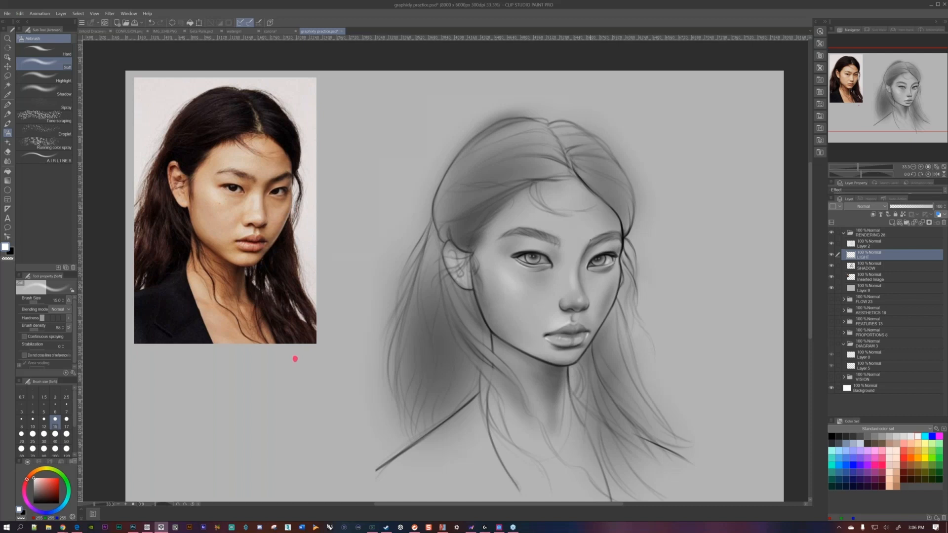
pyautogui.scroll(-2, 588, 296)
pyautogui.scroll(2, 605, 299)
pyautogui.moveTo(284, 358); pyautogui.dragTo(308, 354)
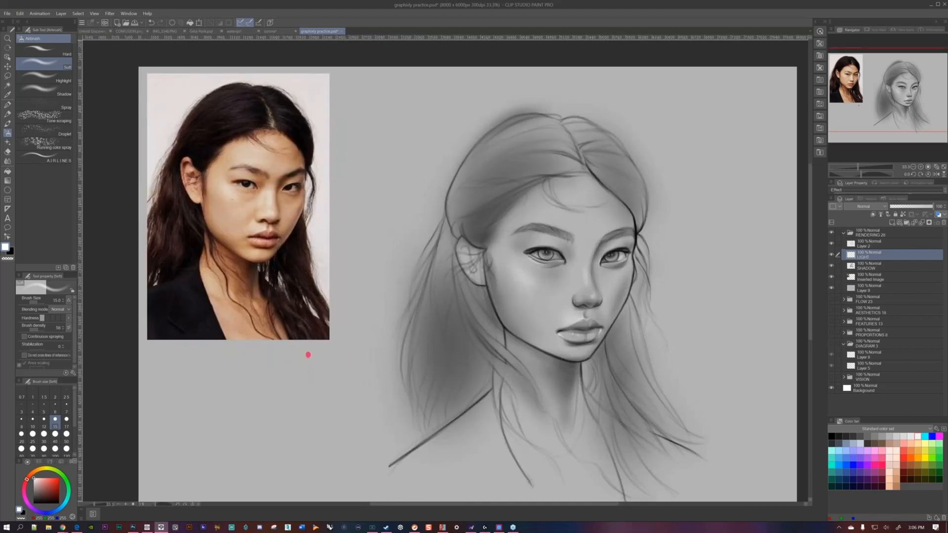